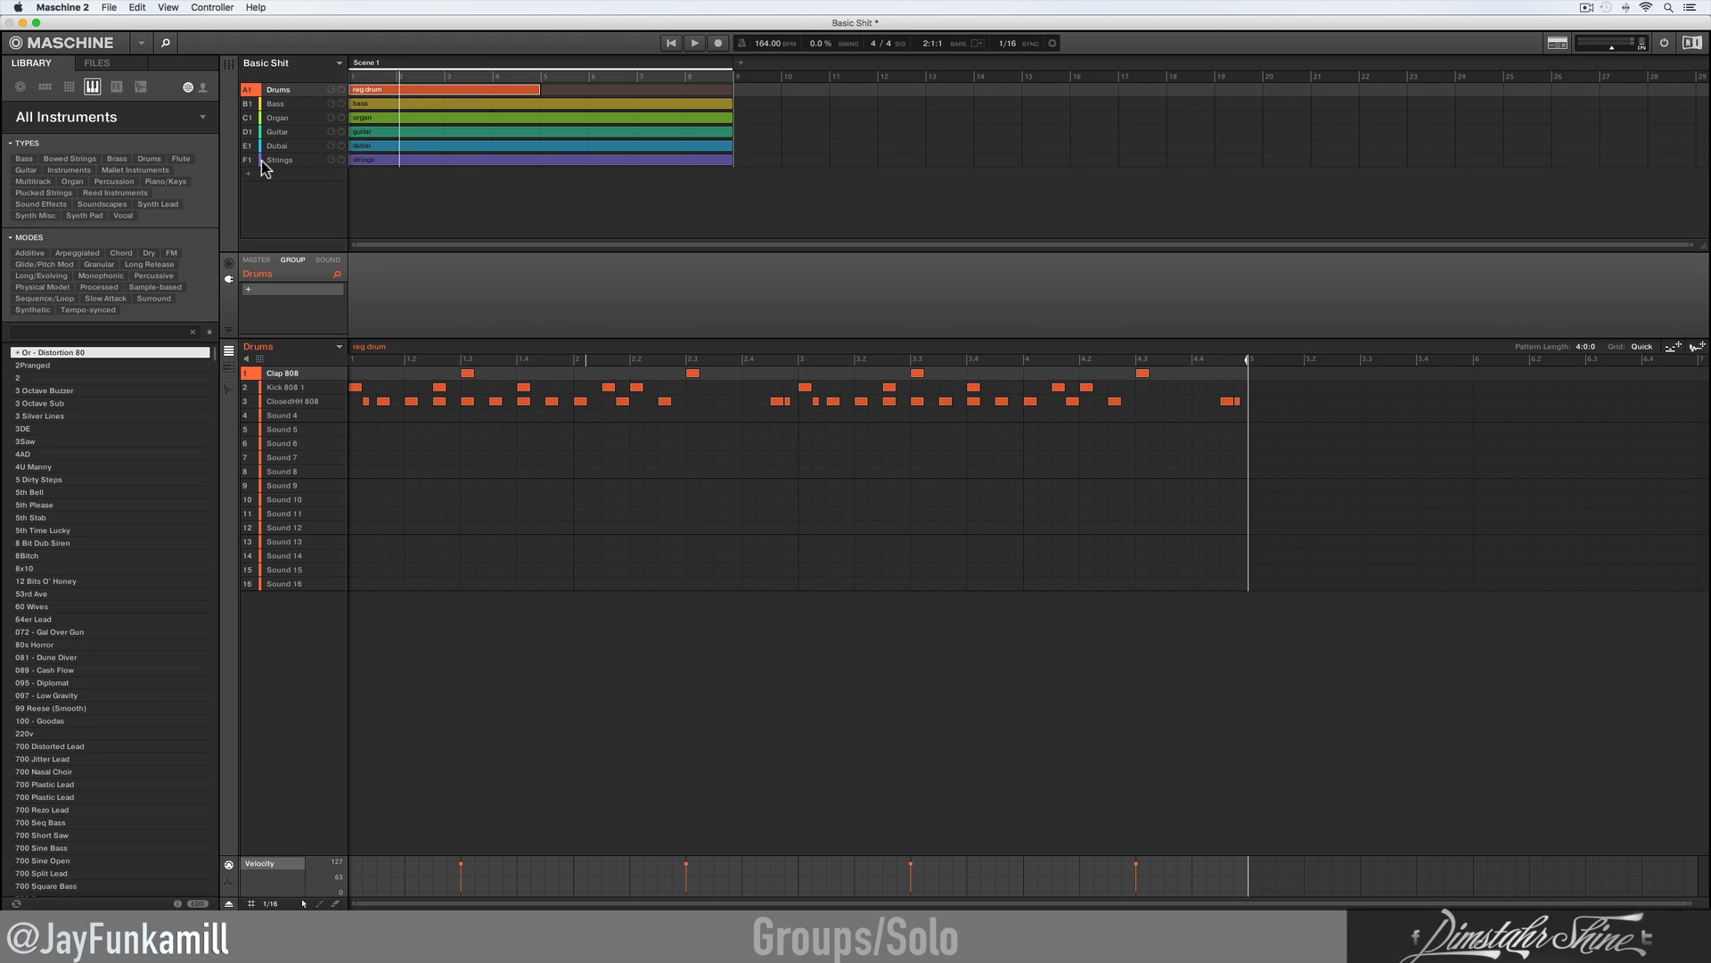
- Switch from the arrange view to the Mixer view and start playback of the project
click(229, 65)
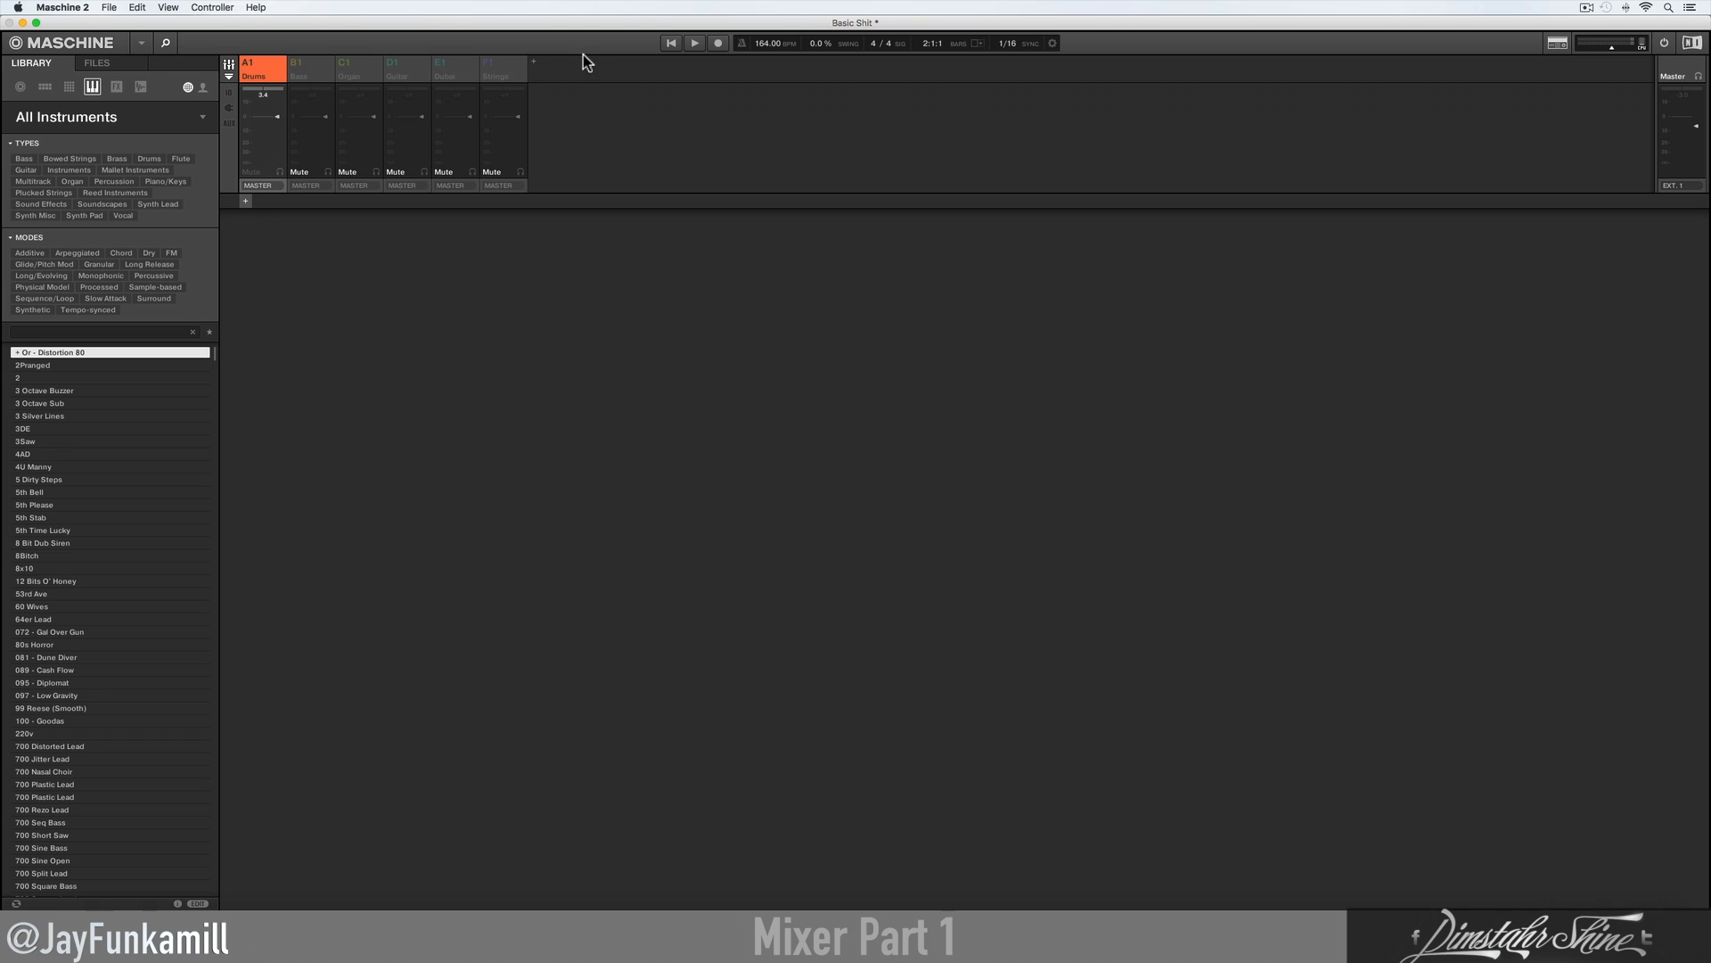
click(669, 43)
drag(1700, 131, 1689, 178)
click(137, 8)
click(156, 30)
- Toggle between the group overview and the Drums group's individual sound channels
click(267, 68)
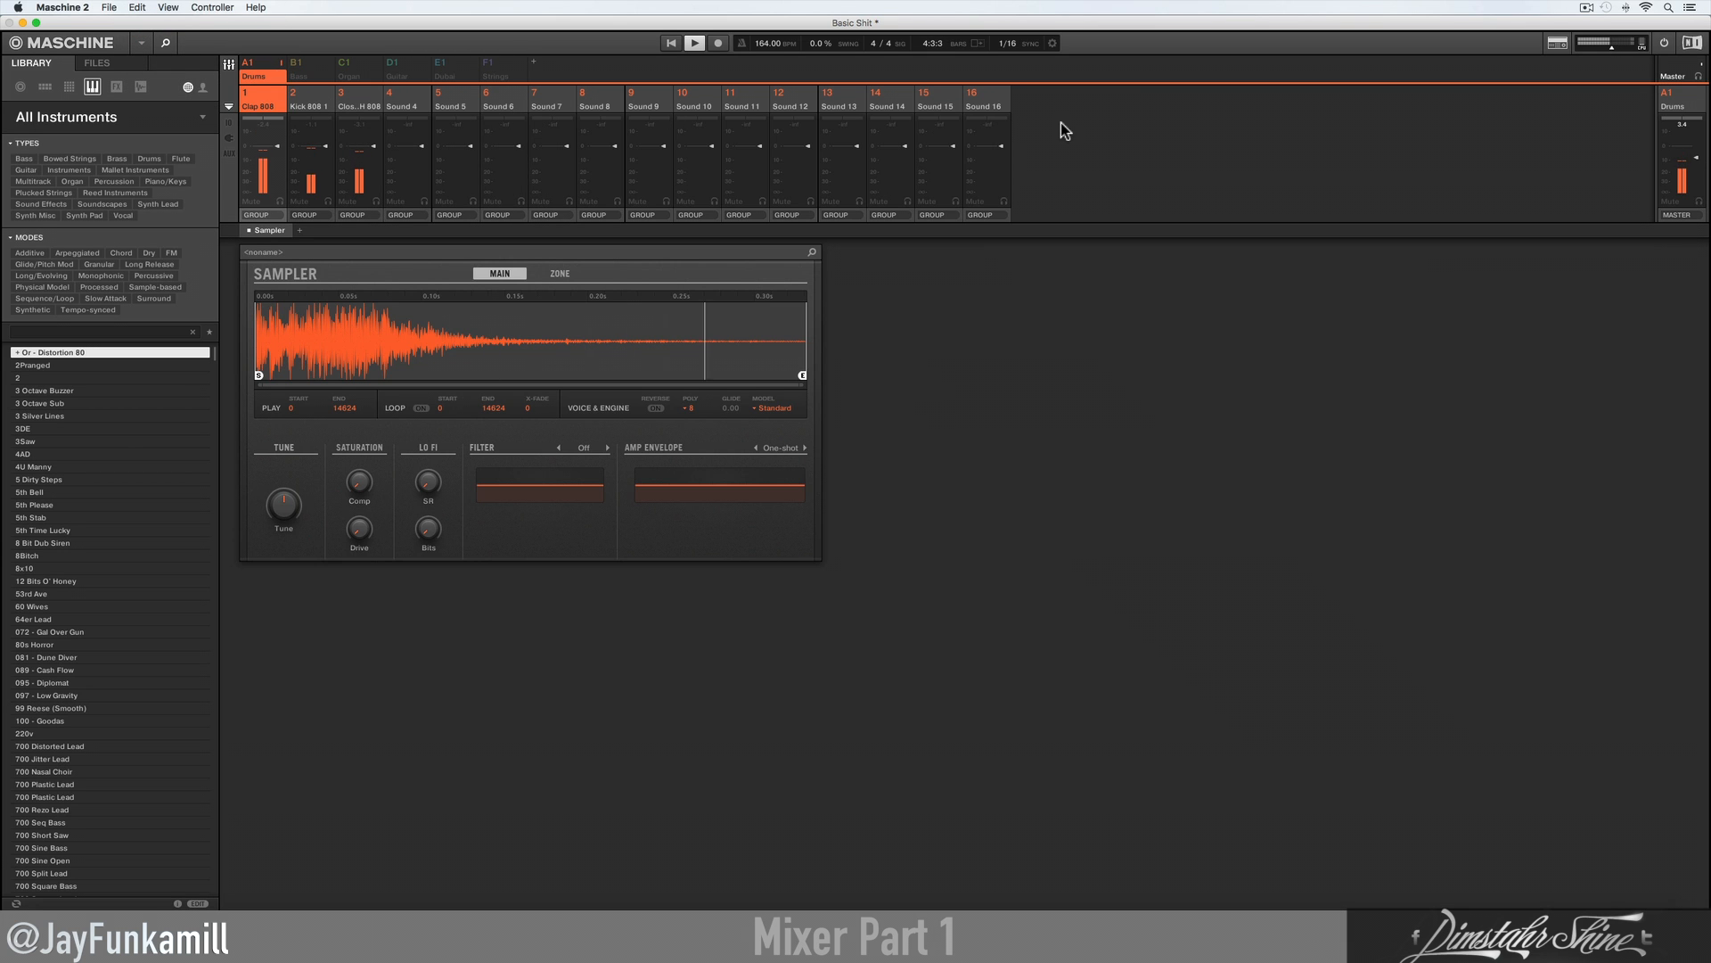
click(1673, 107)
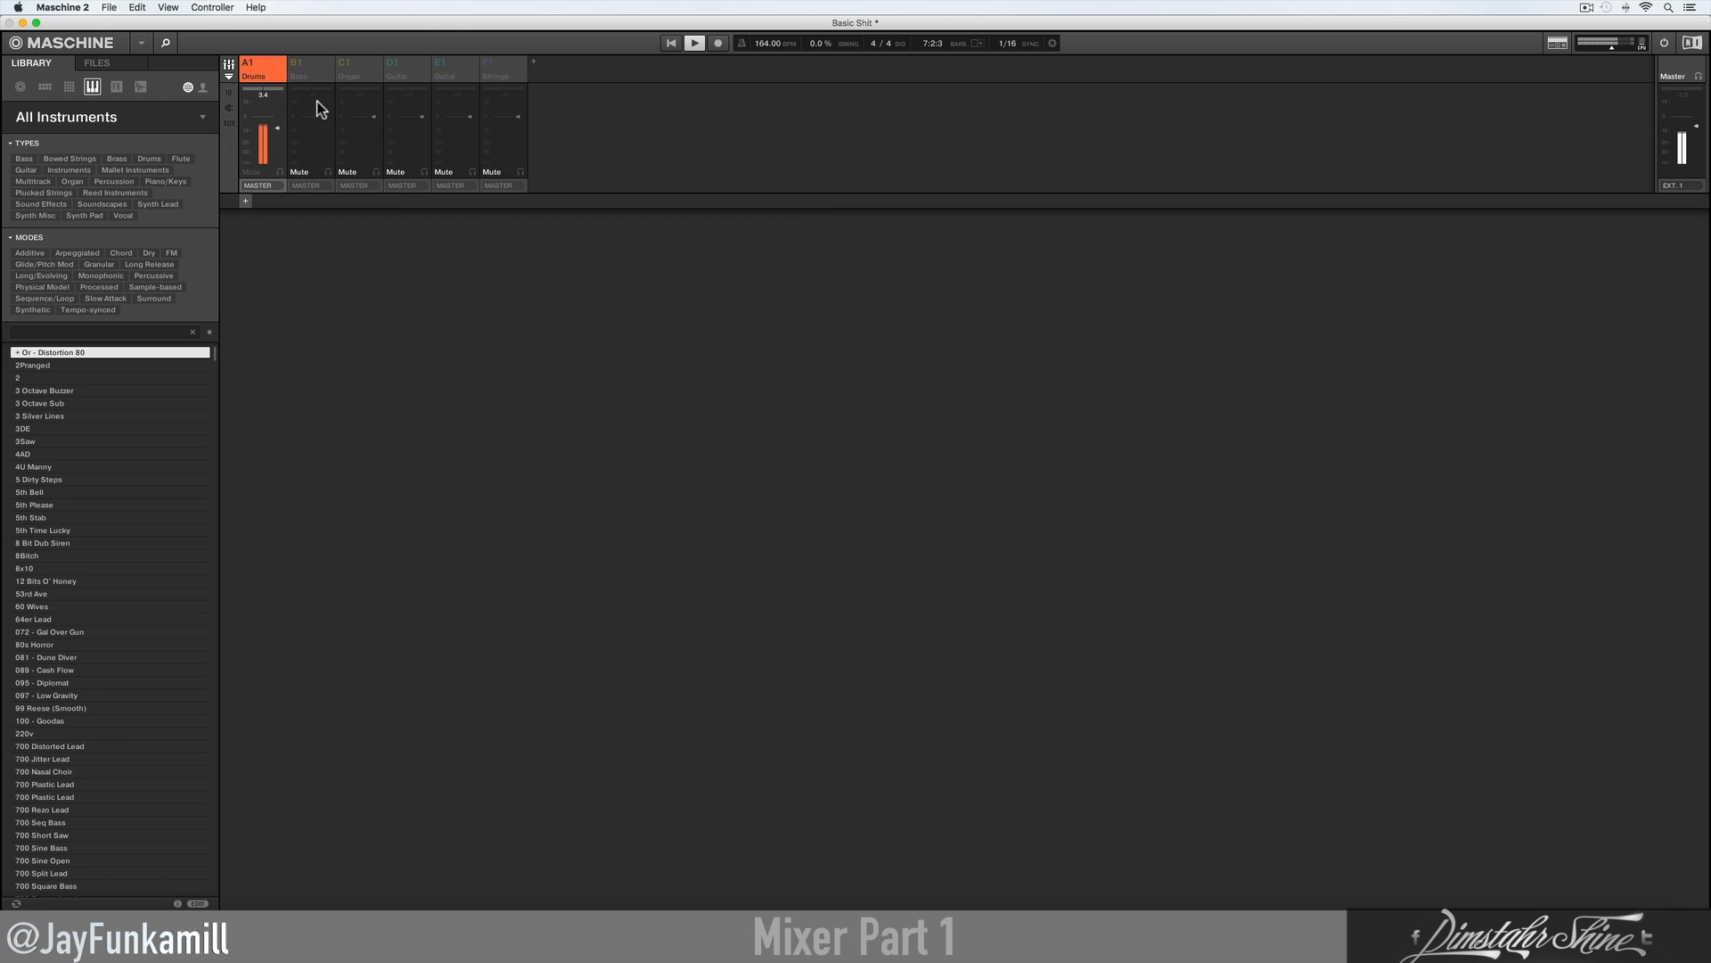
click(277, 76)
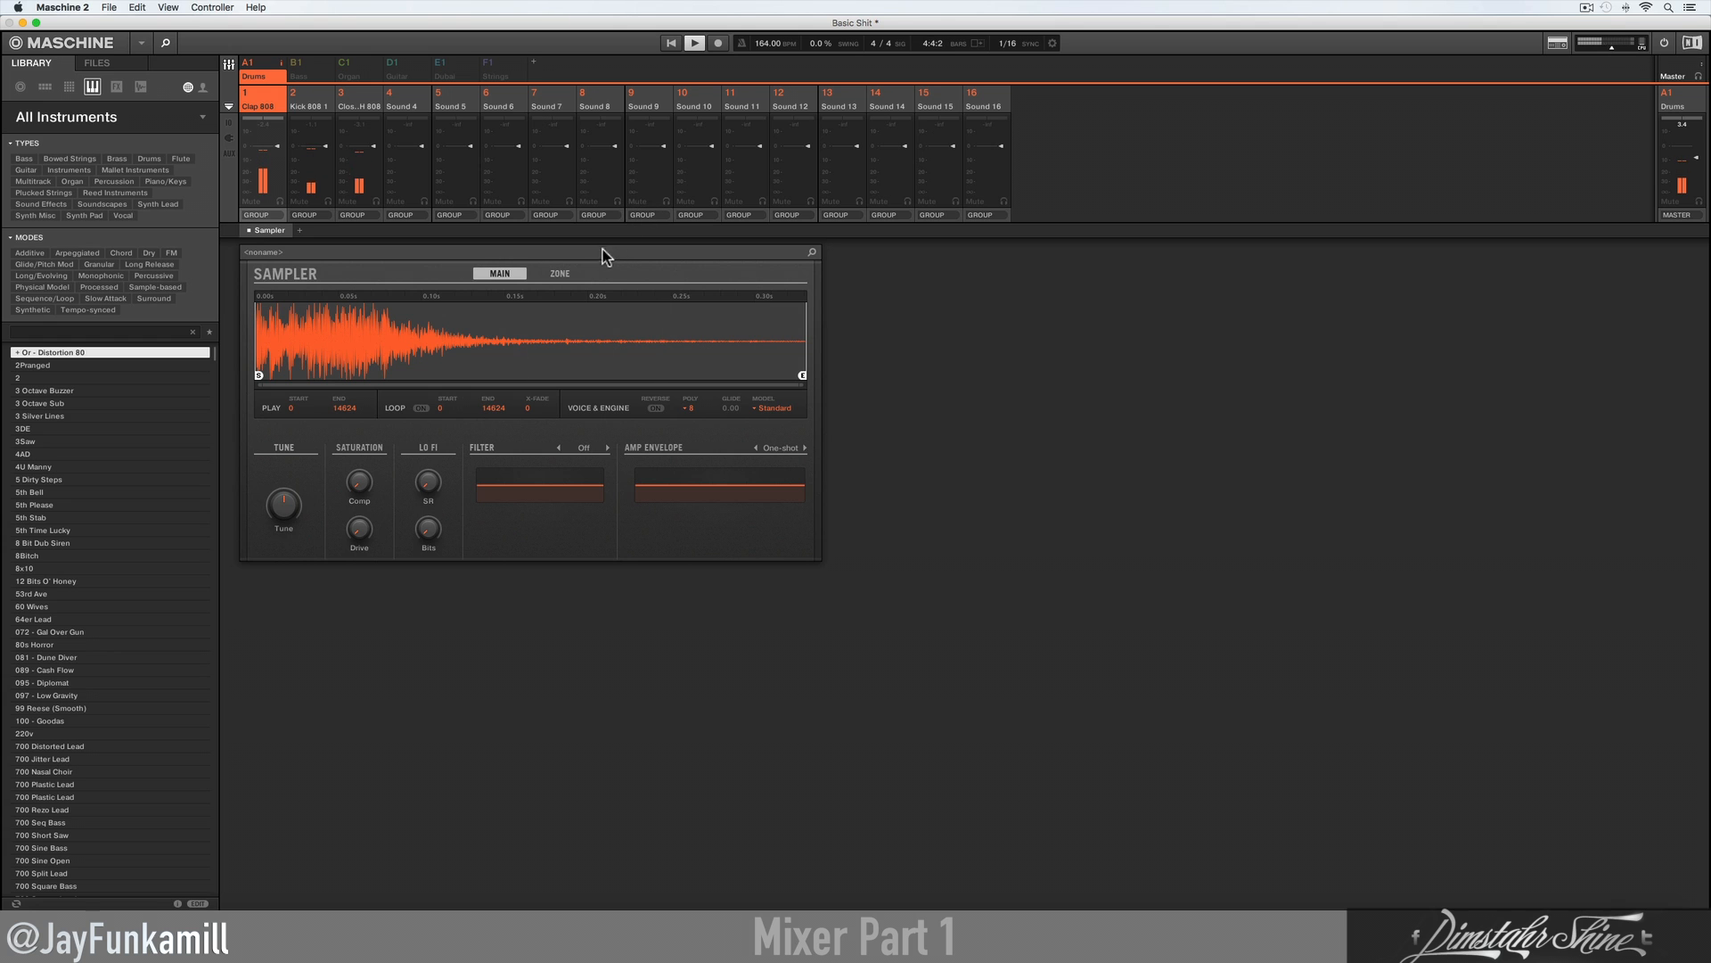
- Step through the Bass, Organ and Guitar groups and expand the Guitar's Prism plug-in panel
click(303, 64)
click(352, 66)
click(401, 68)
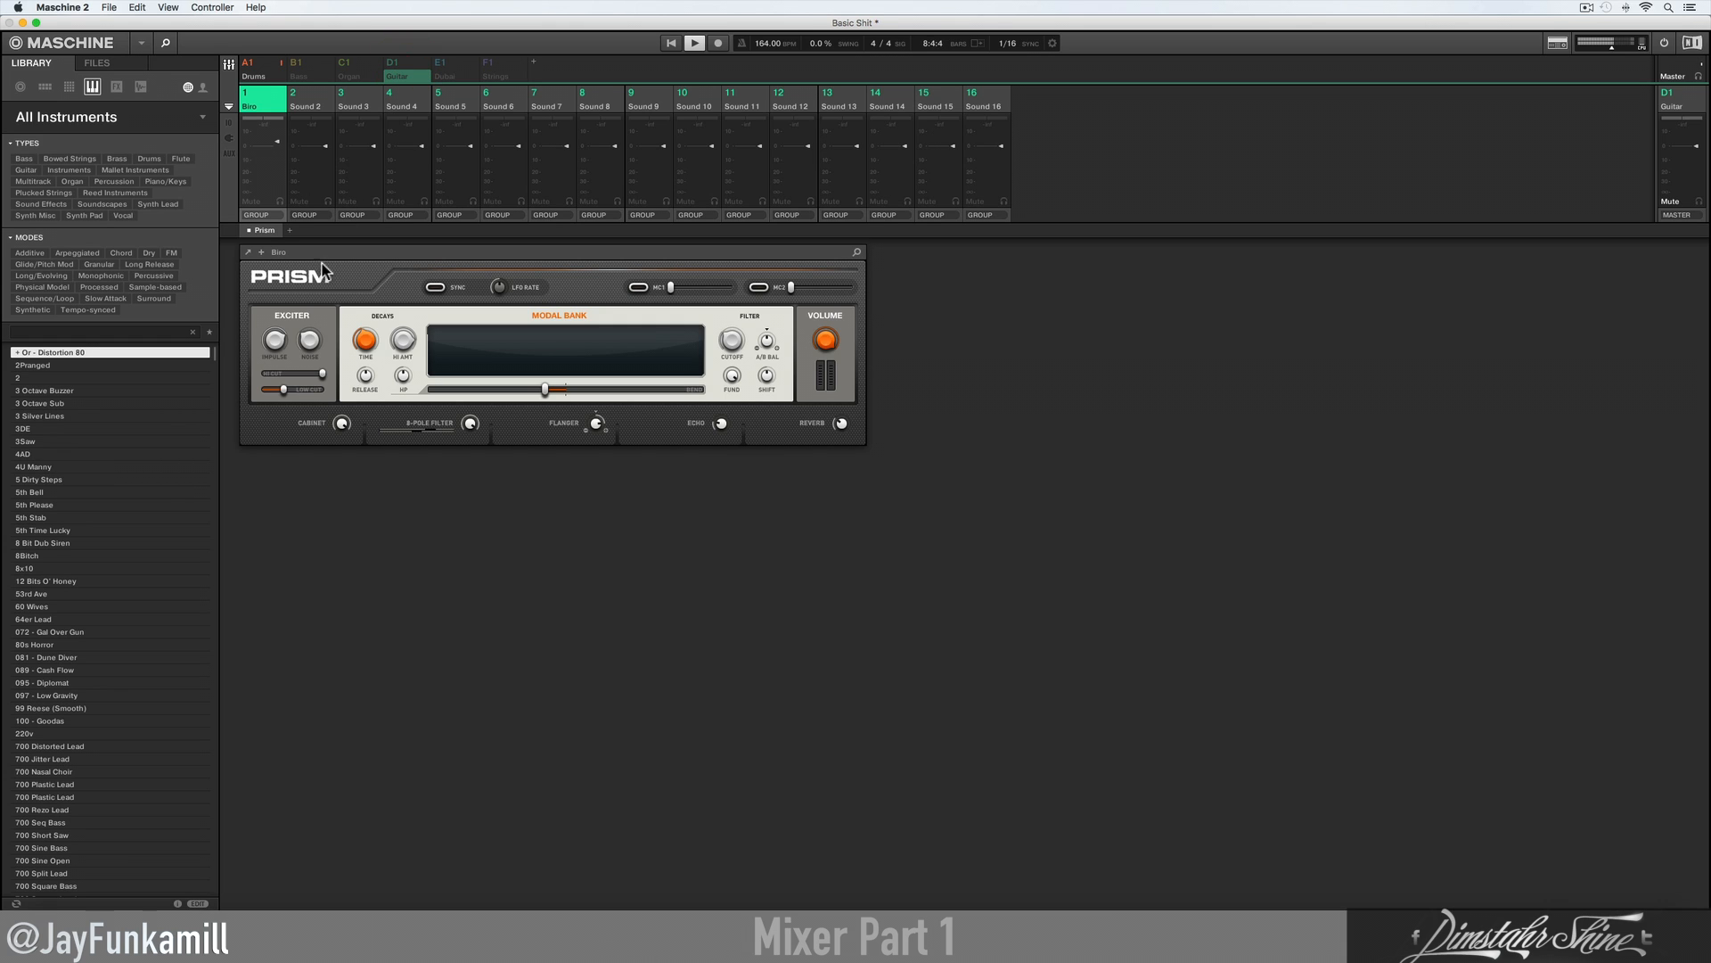
click(261, 254)
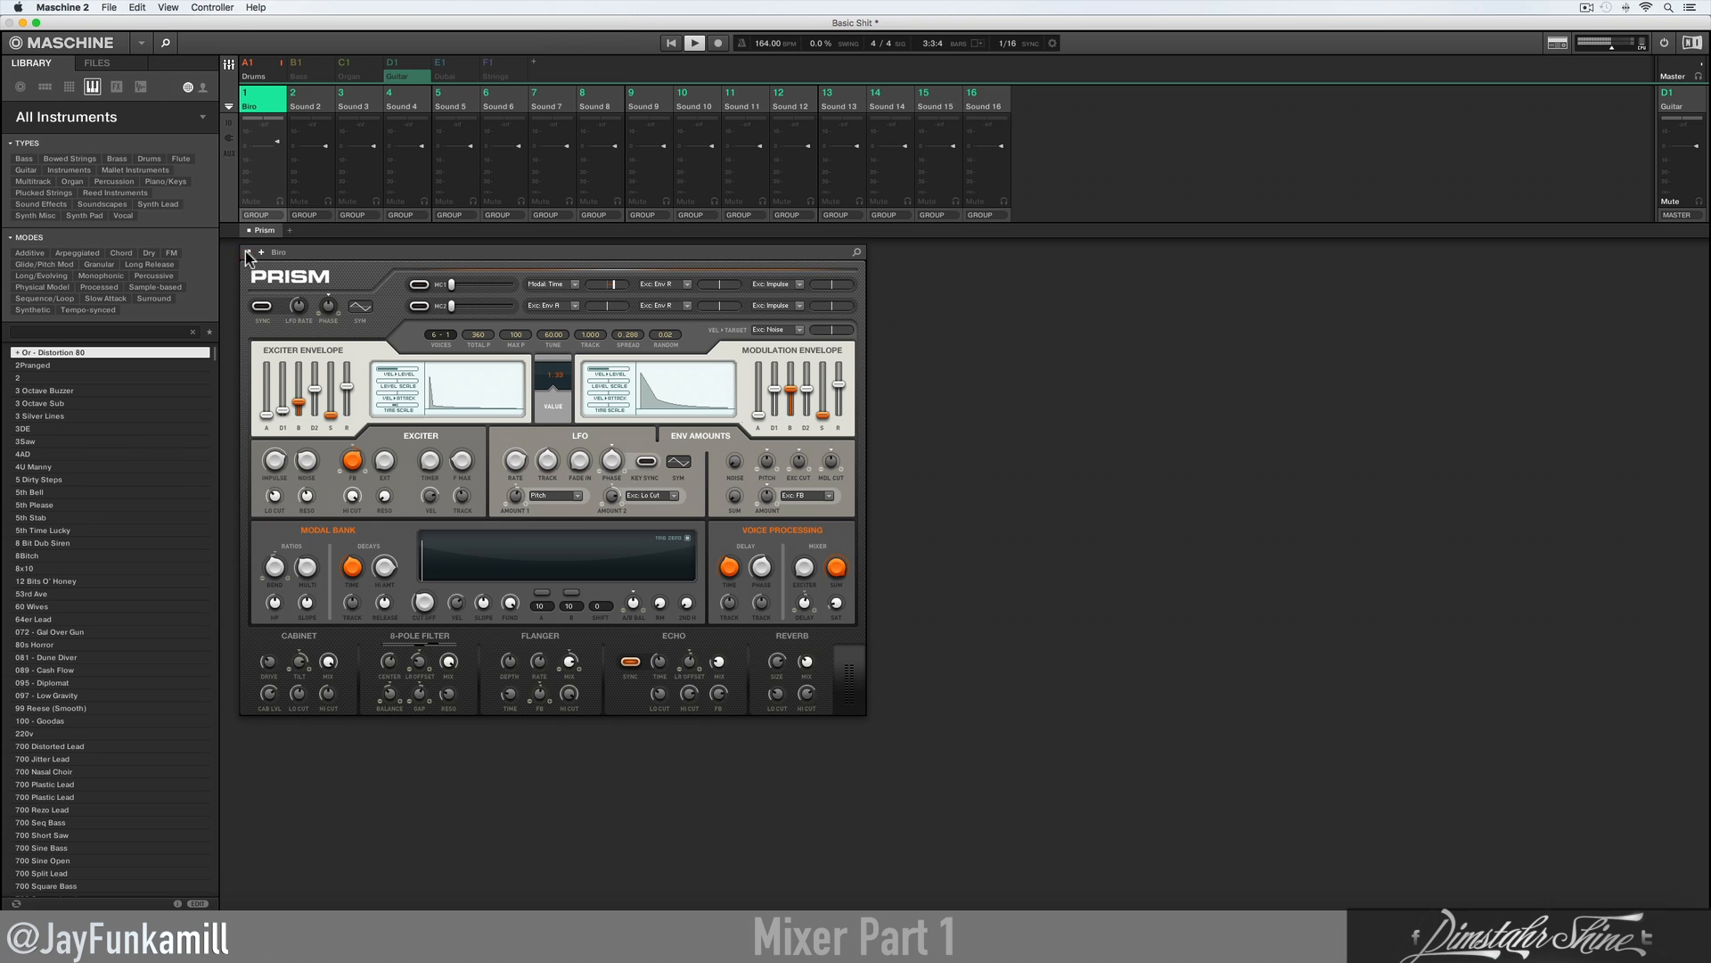
- Detach the Prism plug-in into a separate floating window and dock it back
click(248, 254)
drag(187, 23, 524, 240)
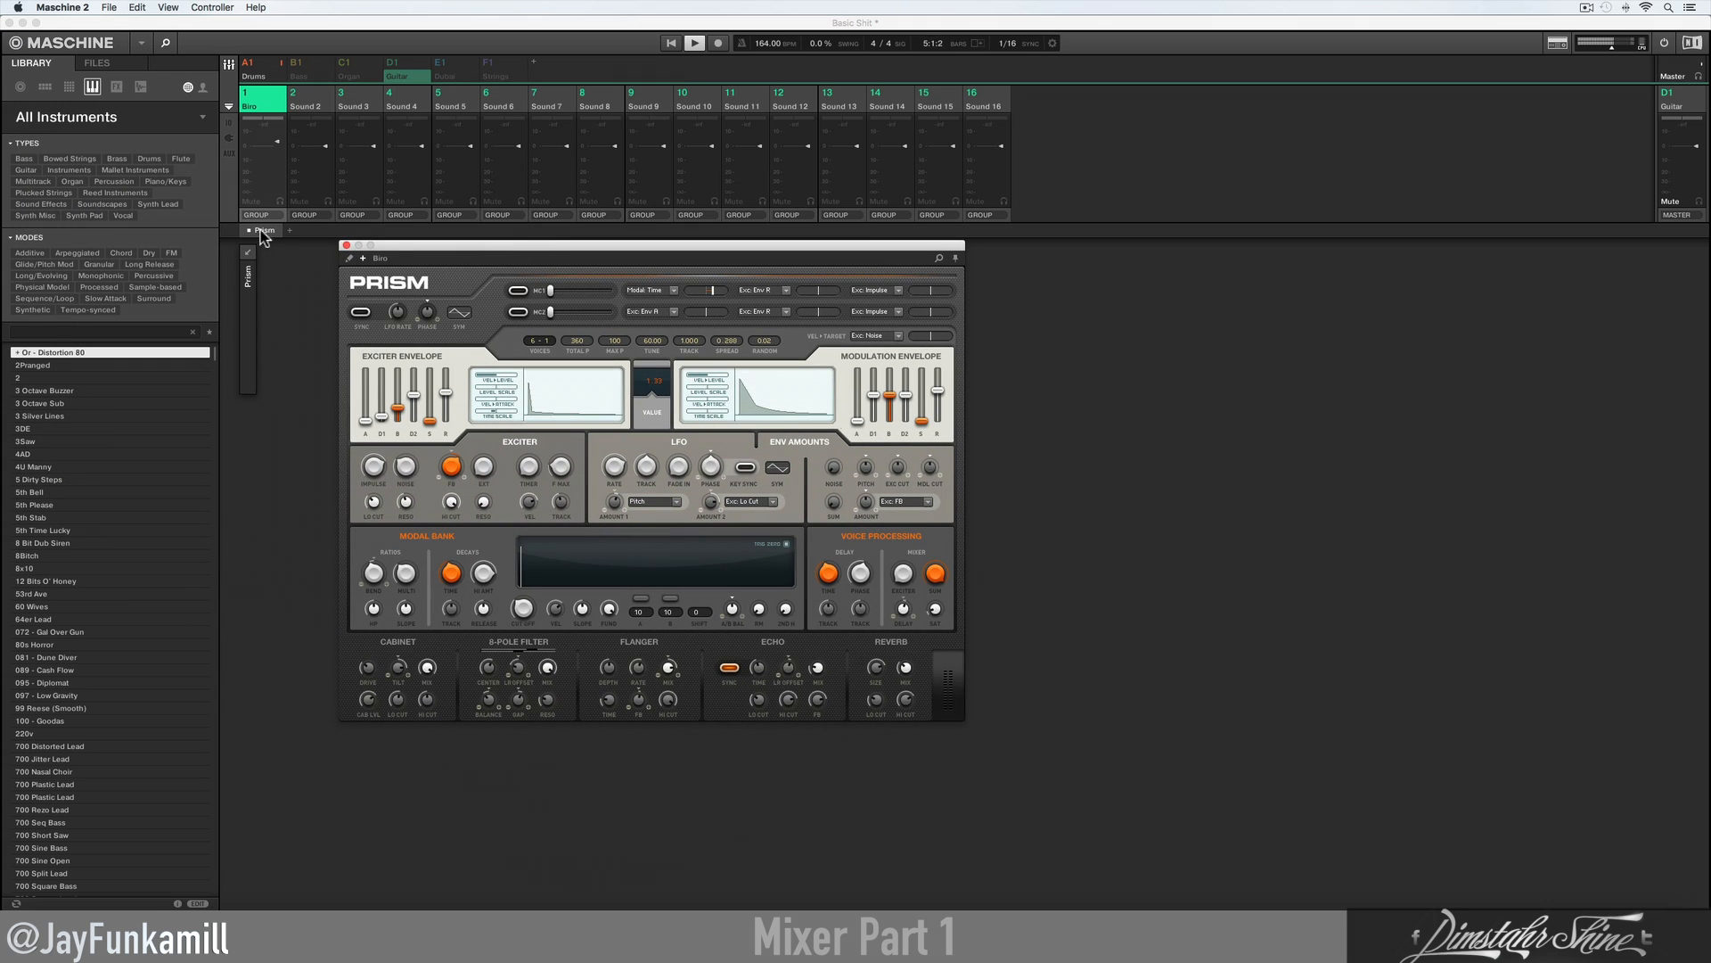
click(247, 250)
- Select the Drums group and drag the Clap 808 sample's end marker in, then back to full length
click(260, 71)
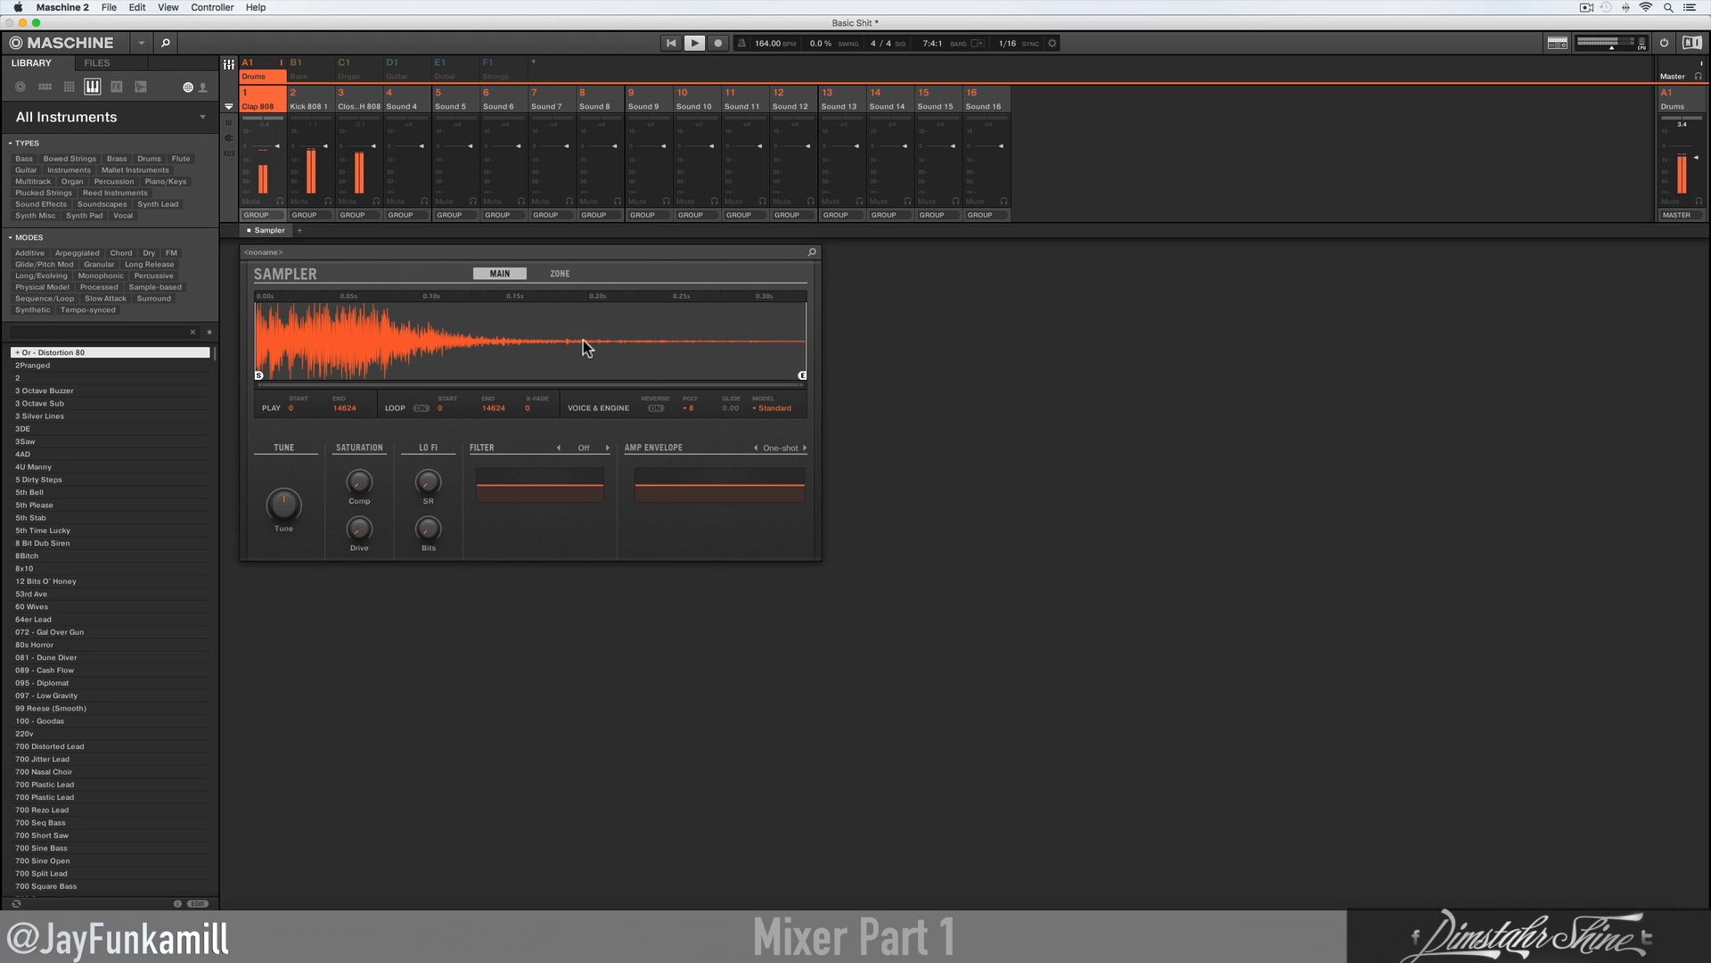
drag(804, 376, 361, 357)
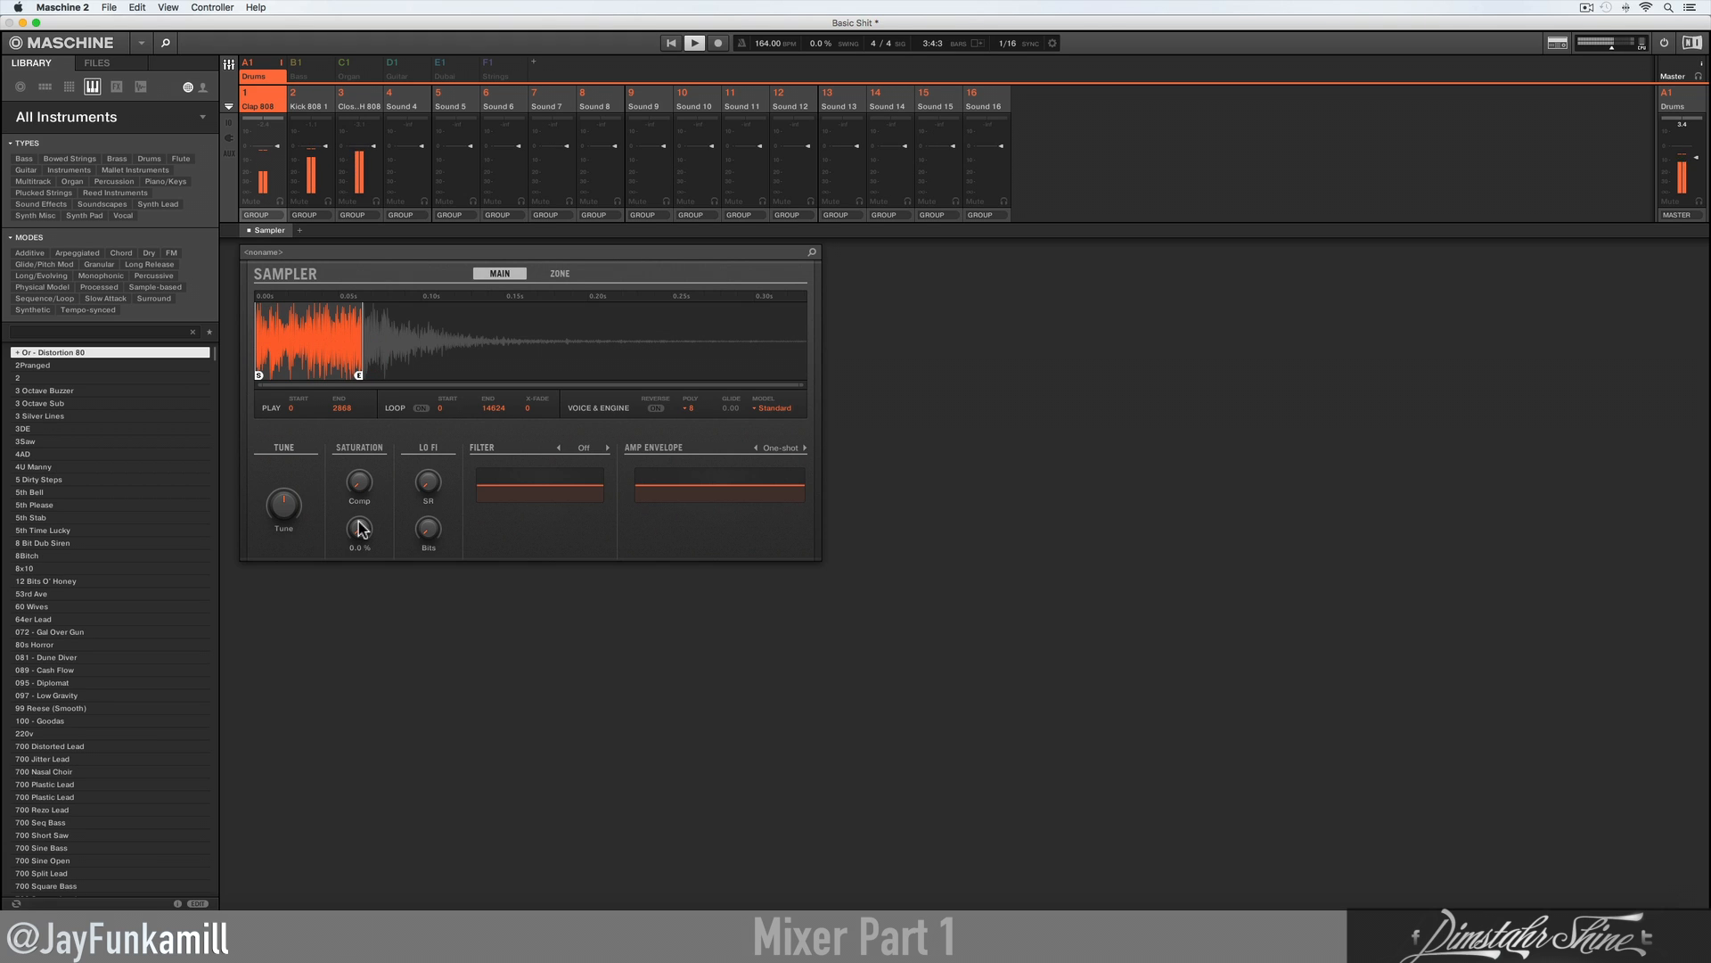
drag(356, 375, 837, 431)
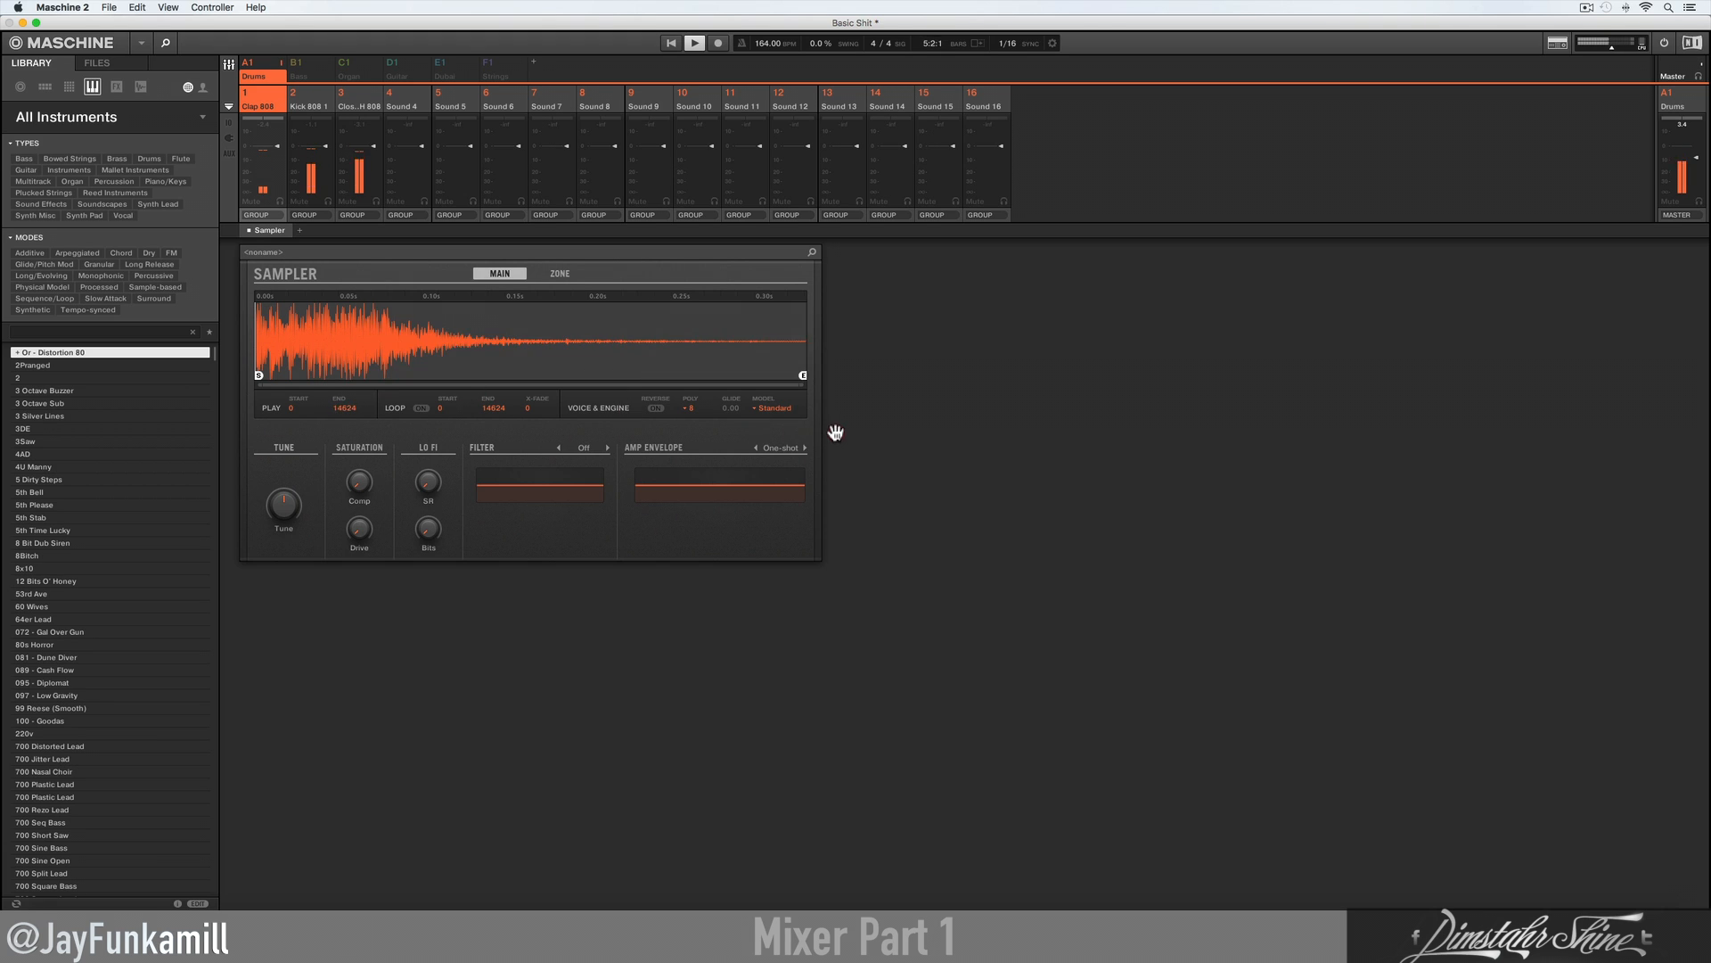
- Return to the group overview, unmute the Bass group and adjust the Drums and Bass volume faders
click(260, 80)
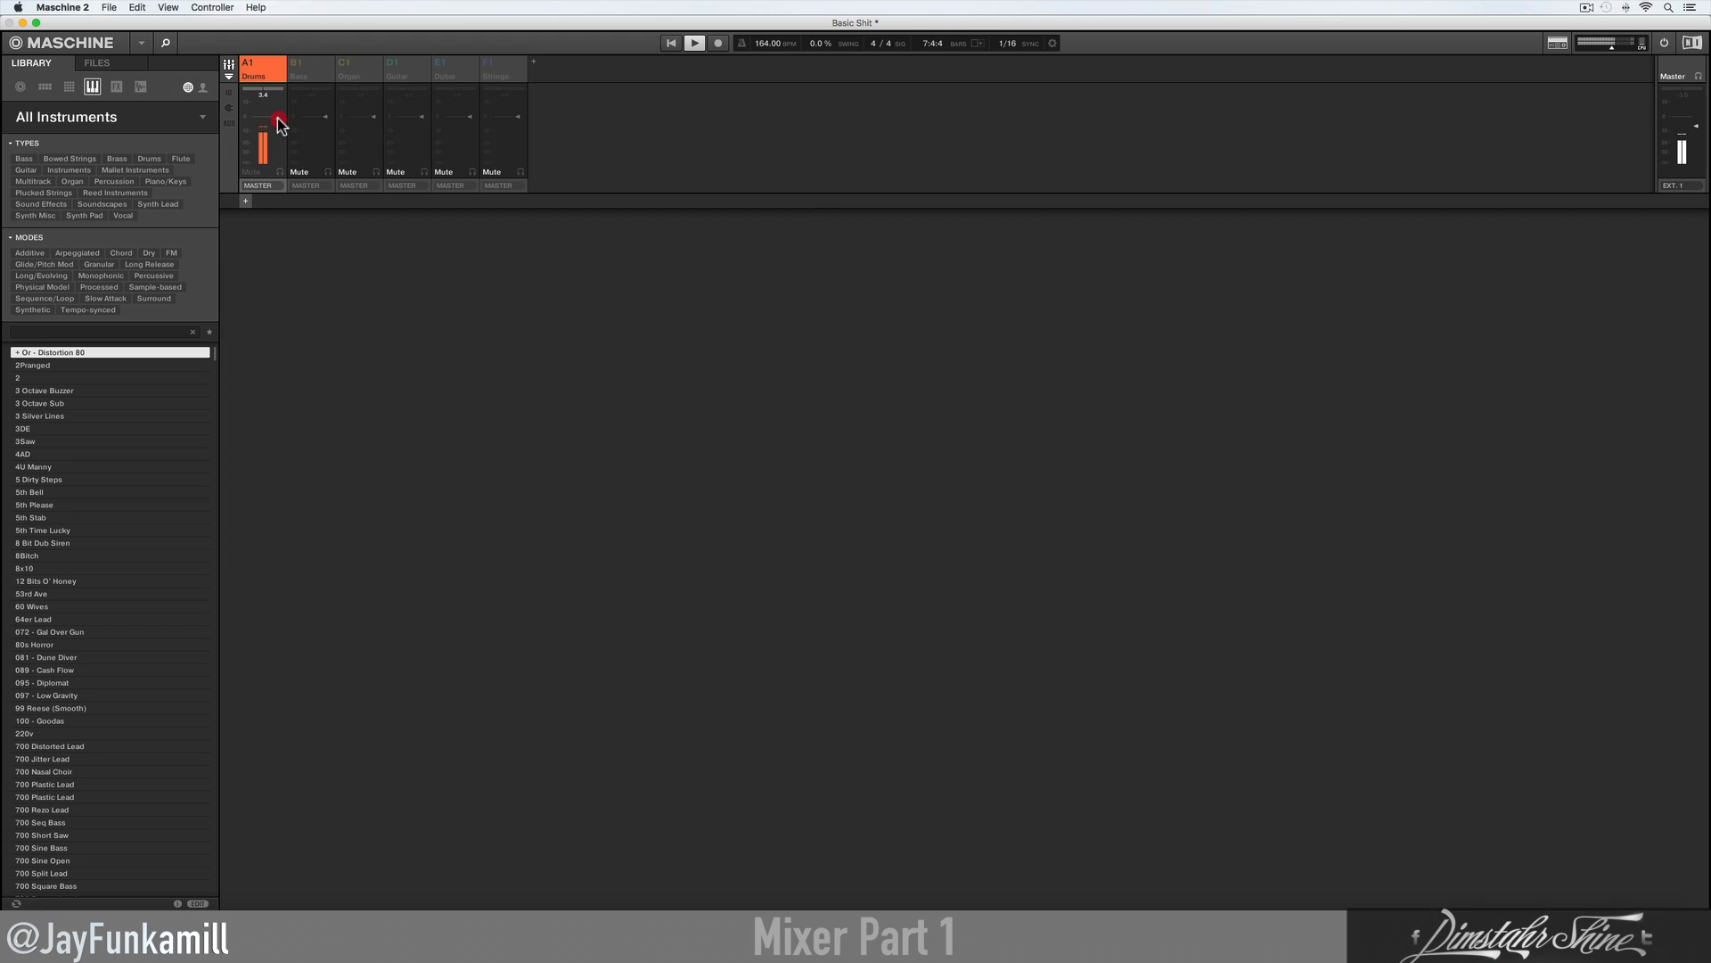
click(301, 170)
drag(279, 121, 328, 114)
drag(326, 106, 326, 110)
- Select the Organ group, unmute it and adjust its volume fader
click(359, 68)
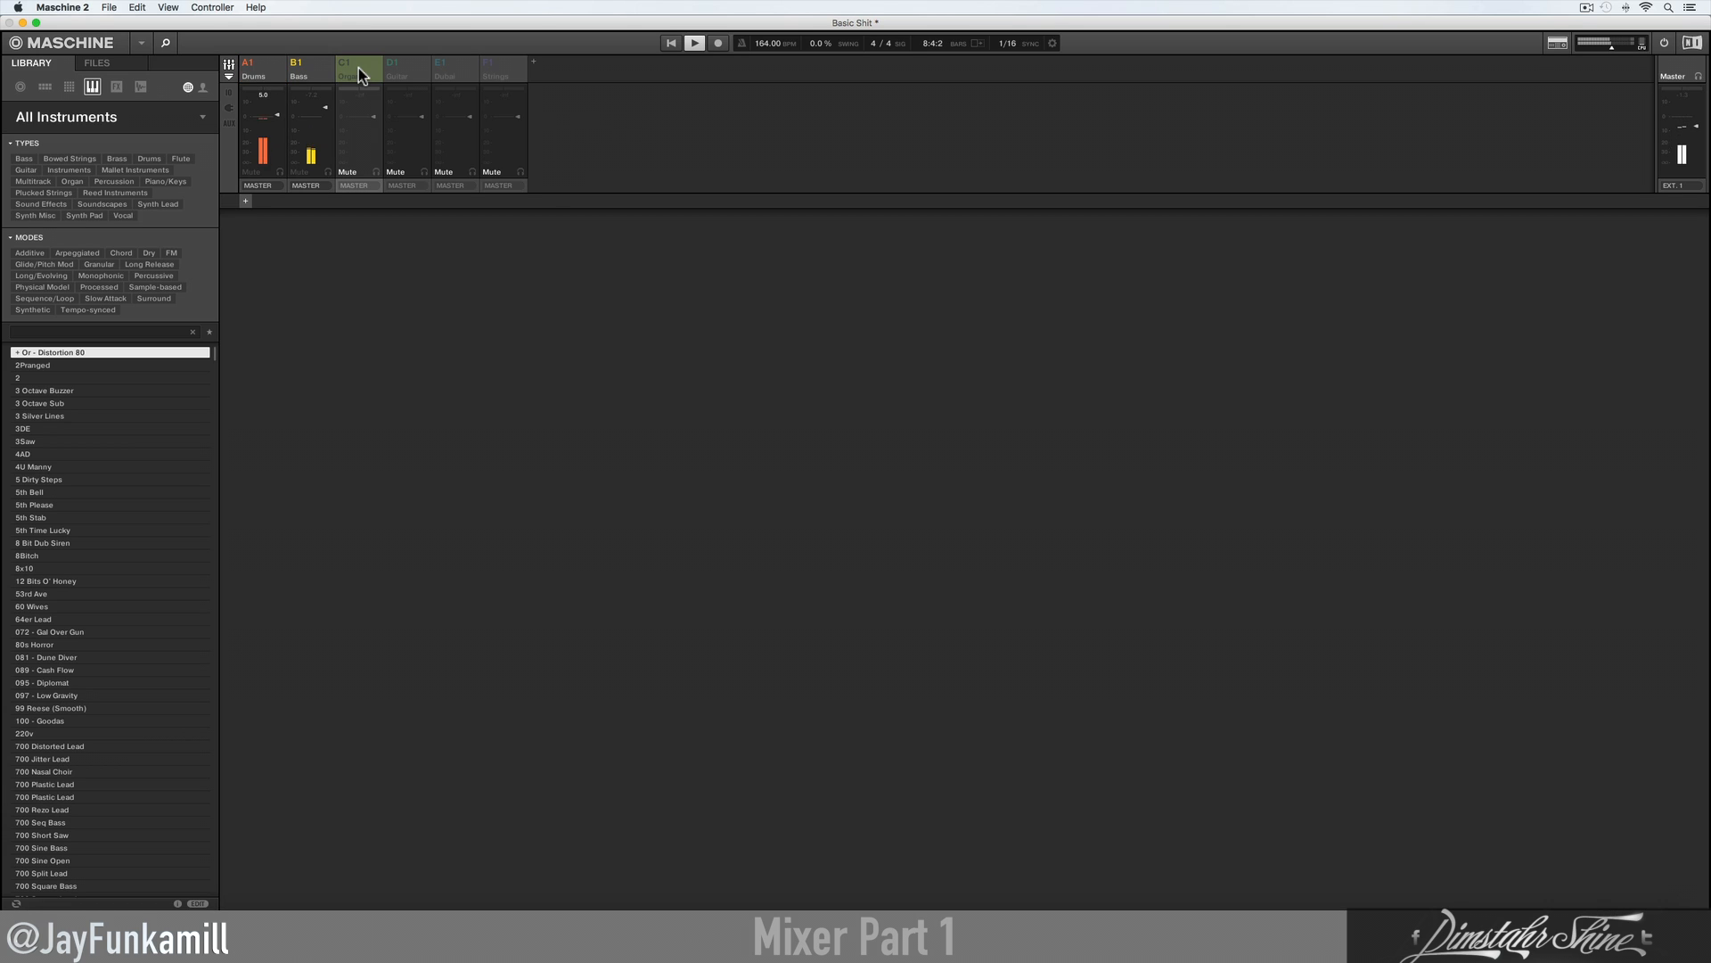
click(346, 173)
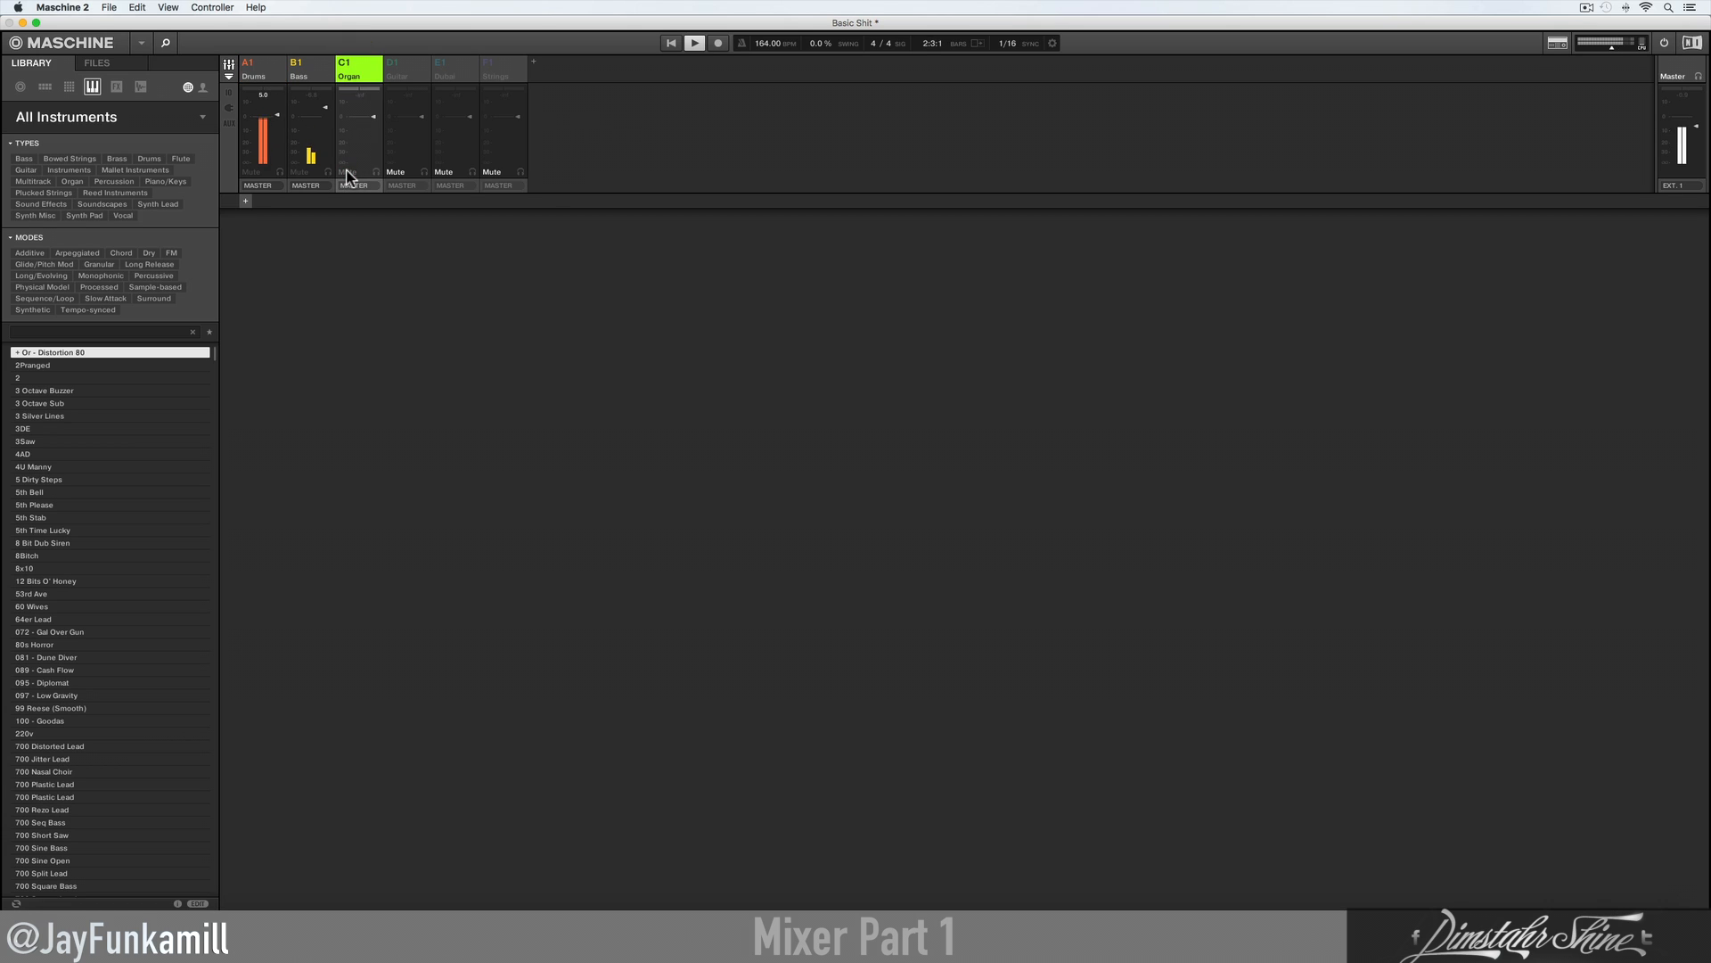
click(373, 119)
- Select and unmute the Guitar group, briefly open its sound channels, and adjust its volume fader
click(405, 73)
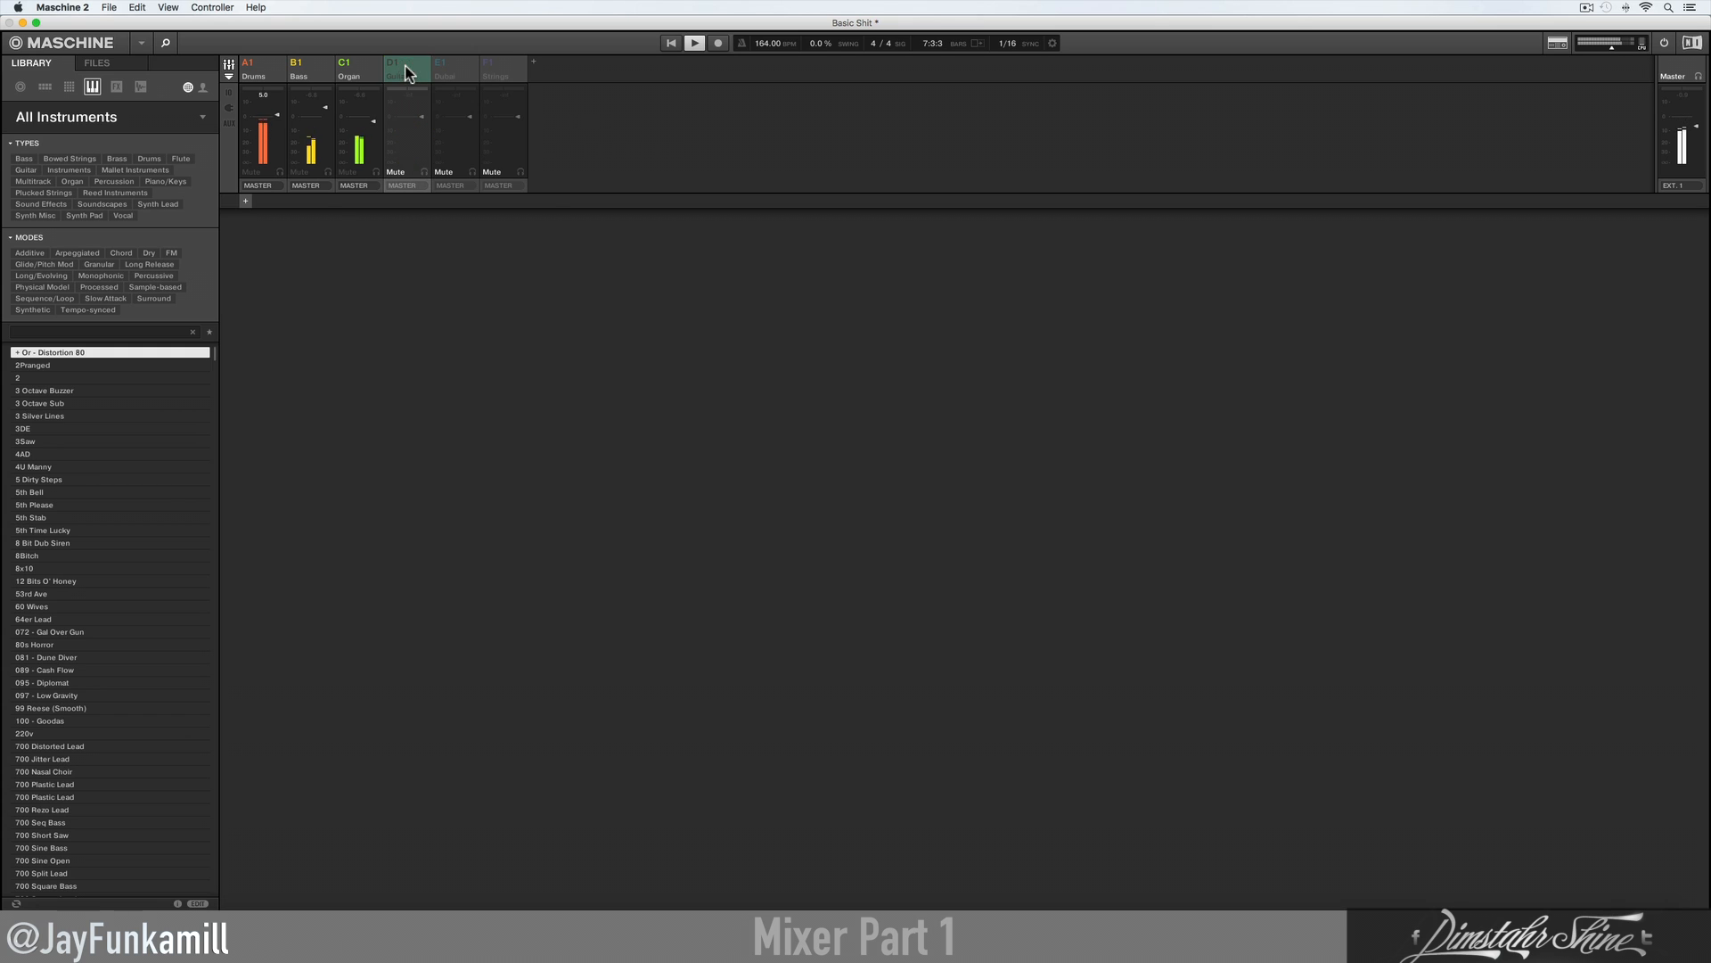
click(394, 172)
double_click(413, 74)
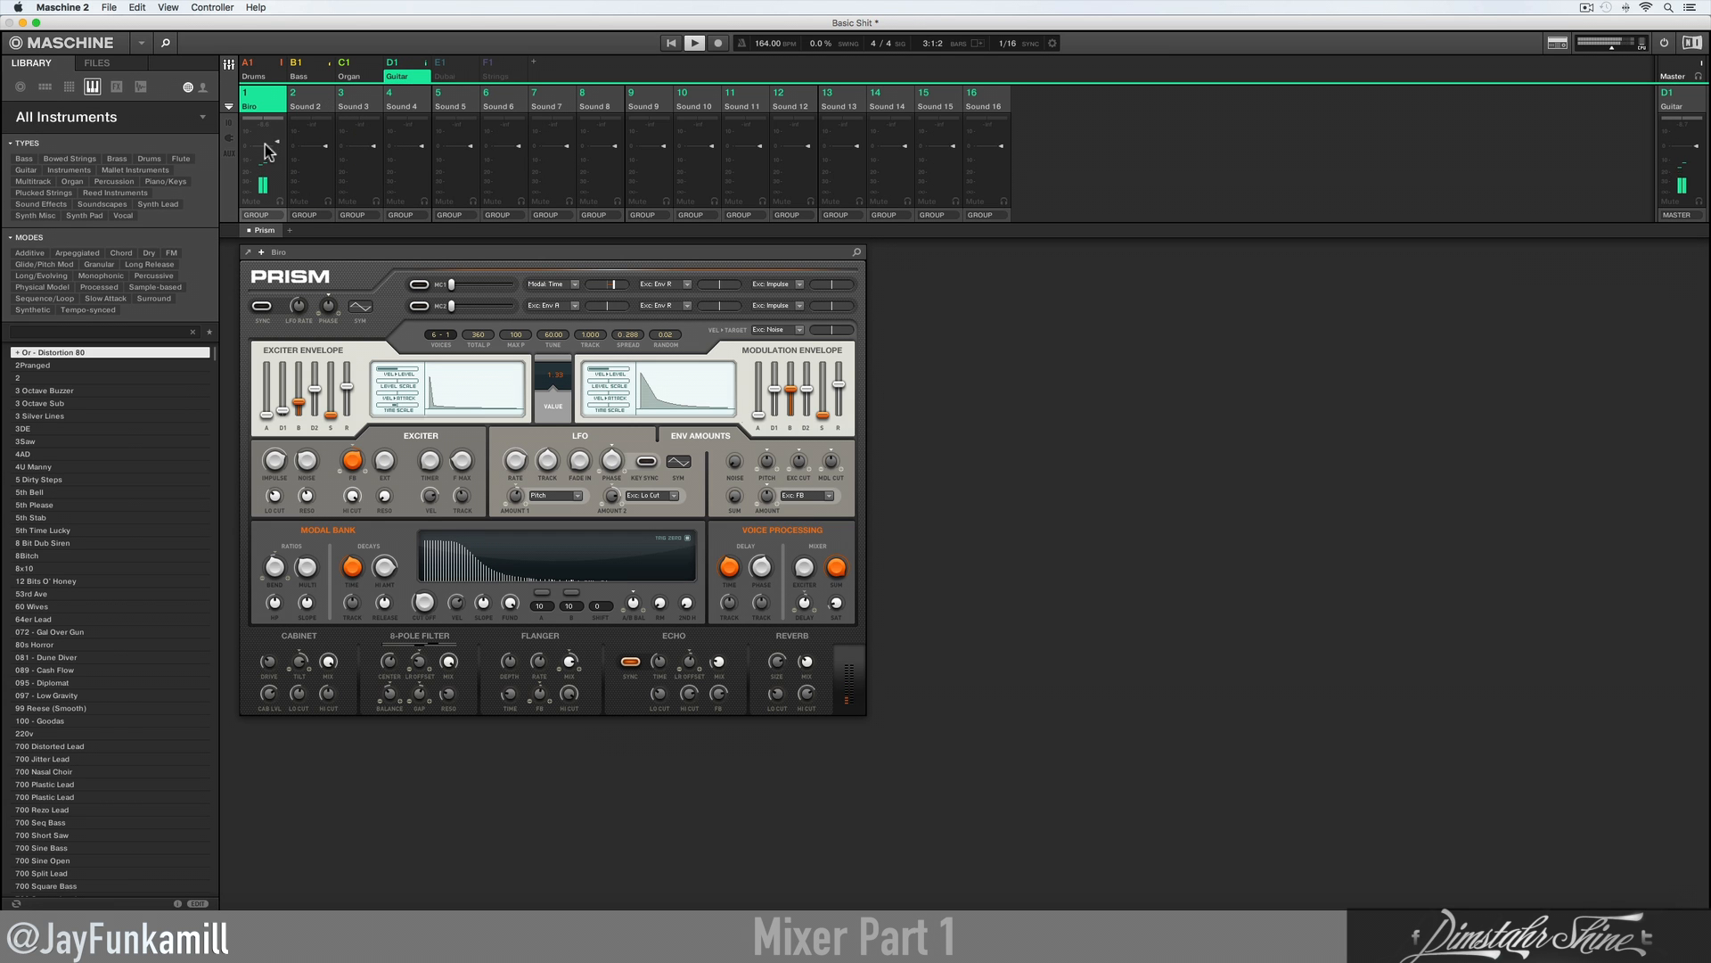
double_click(410, 61)
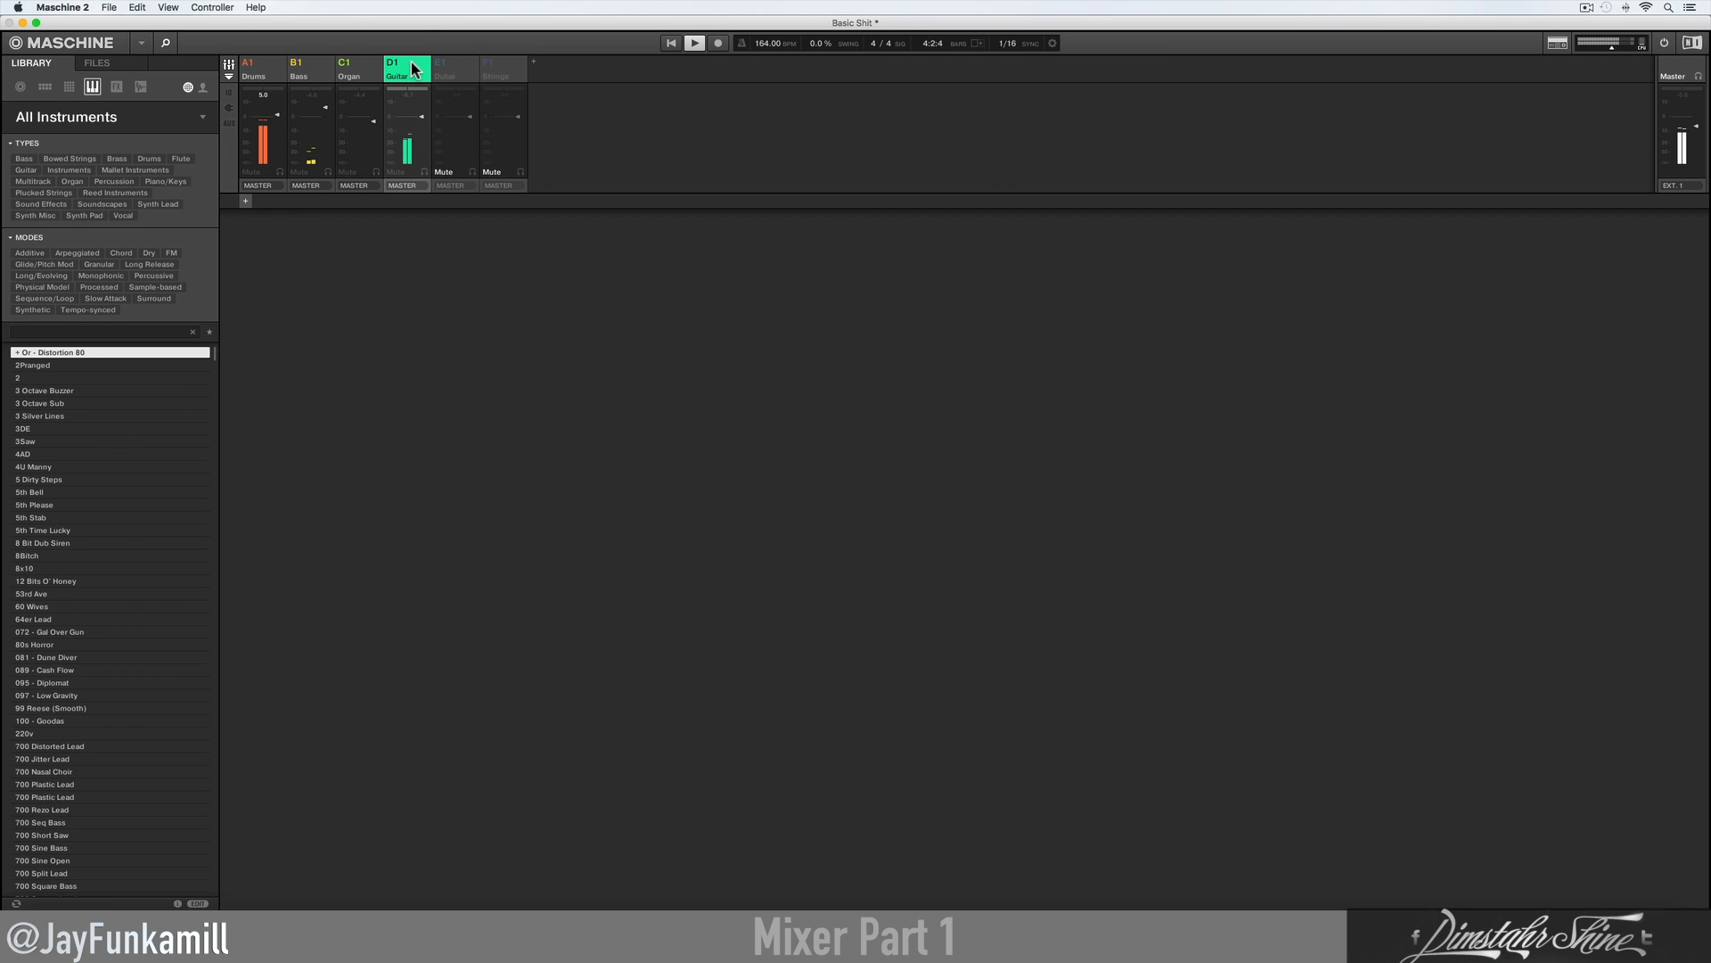
click(424, 120)
- Select the Dubai group, unmute it and lower its volume fader slightly
click(453, 69)
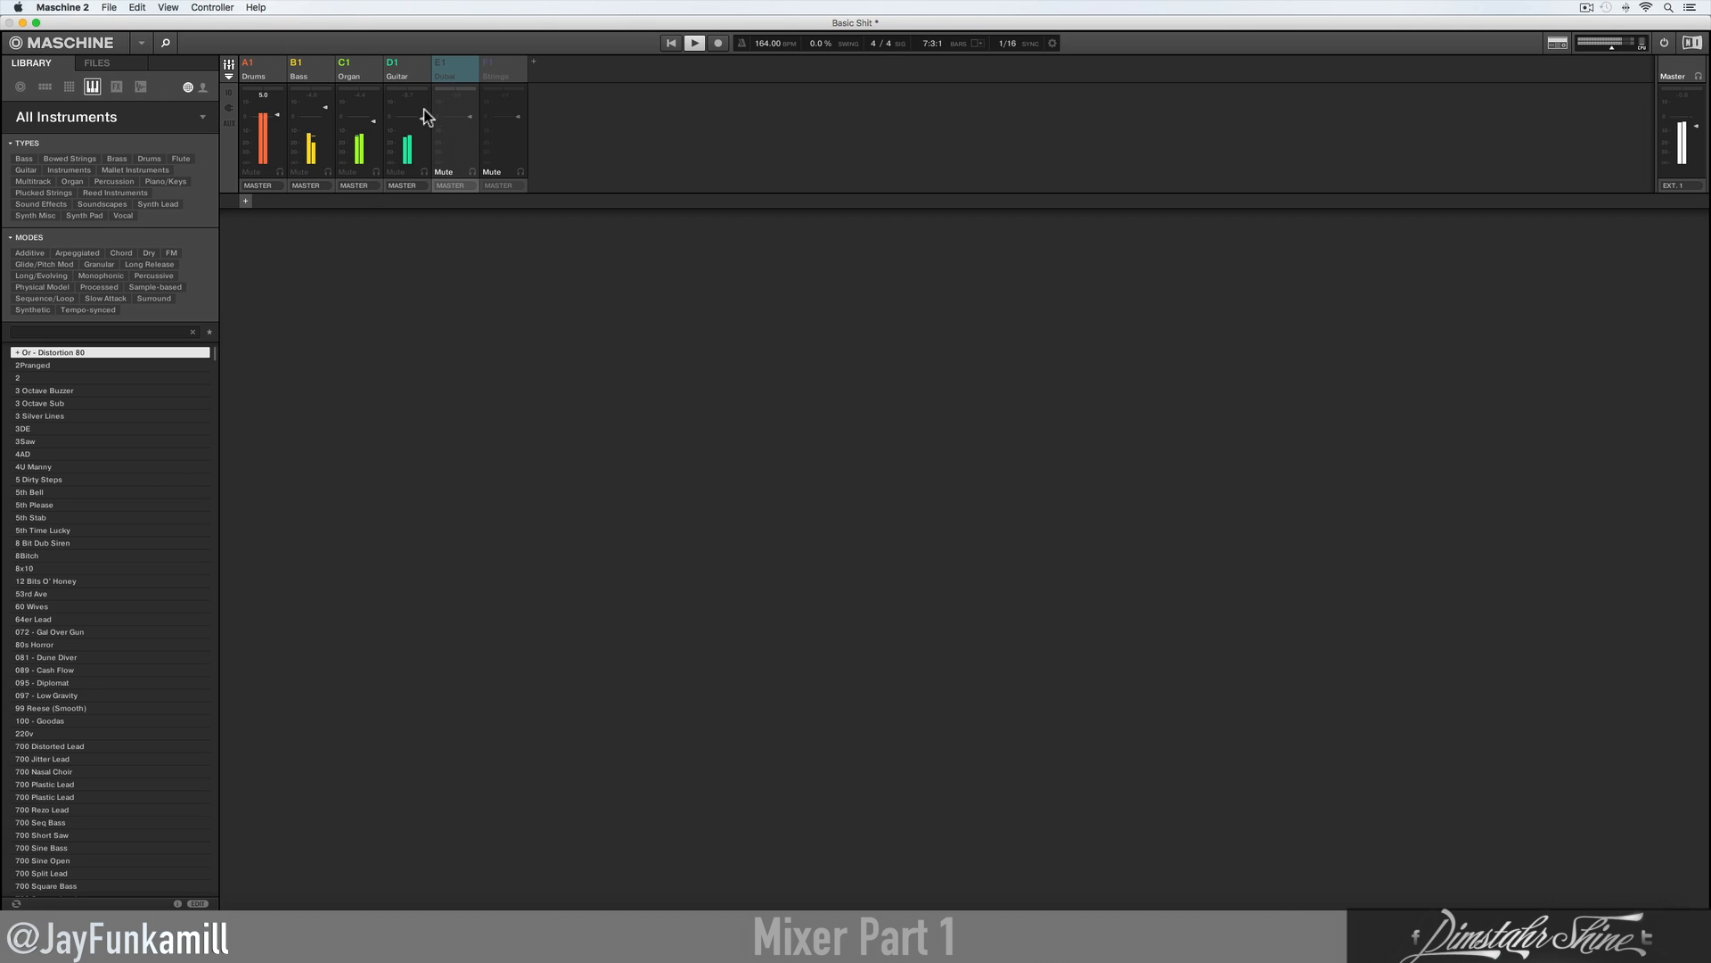
click(443, 171)
click(469, 120)
drag(469, 123, 470, 131)
- Select the Strings group, unmute it and adjust its volume fader
click(499, 67)
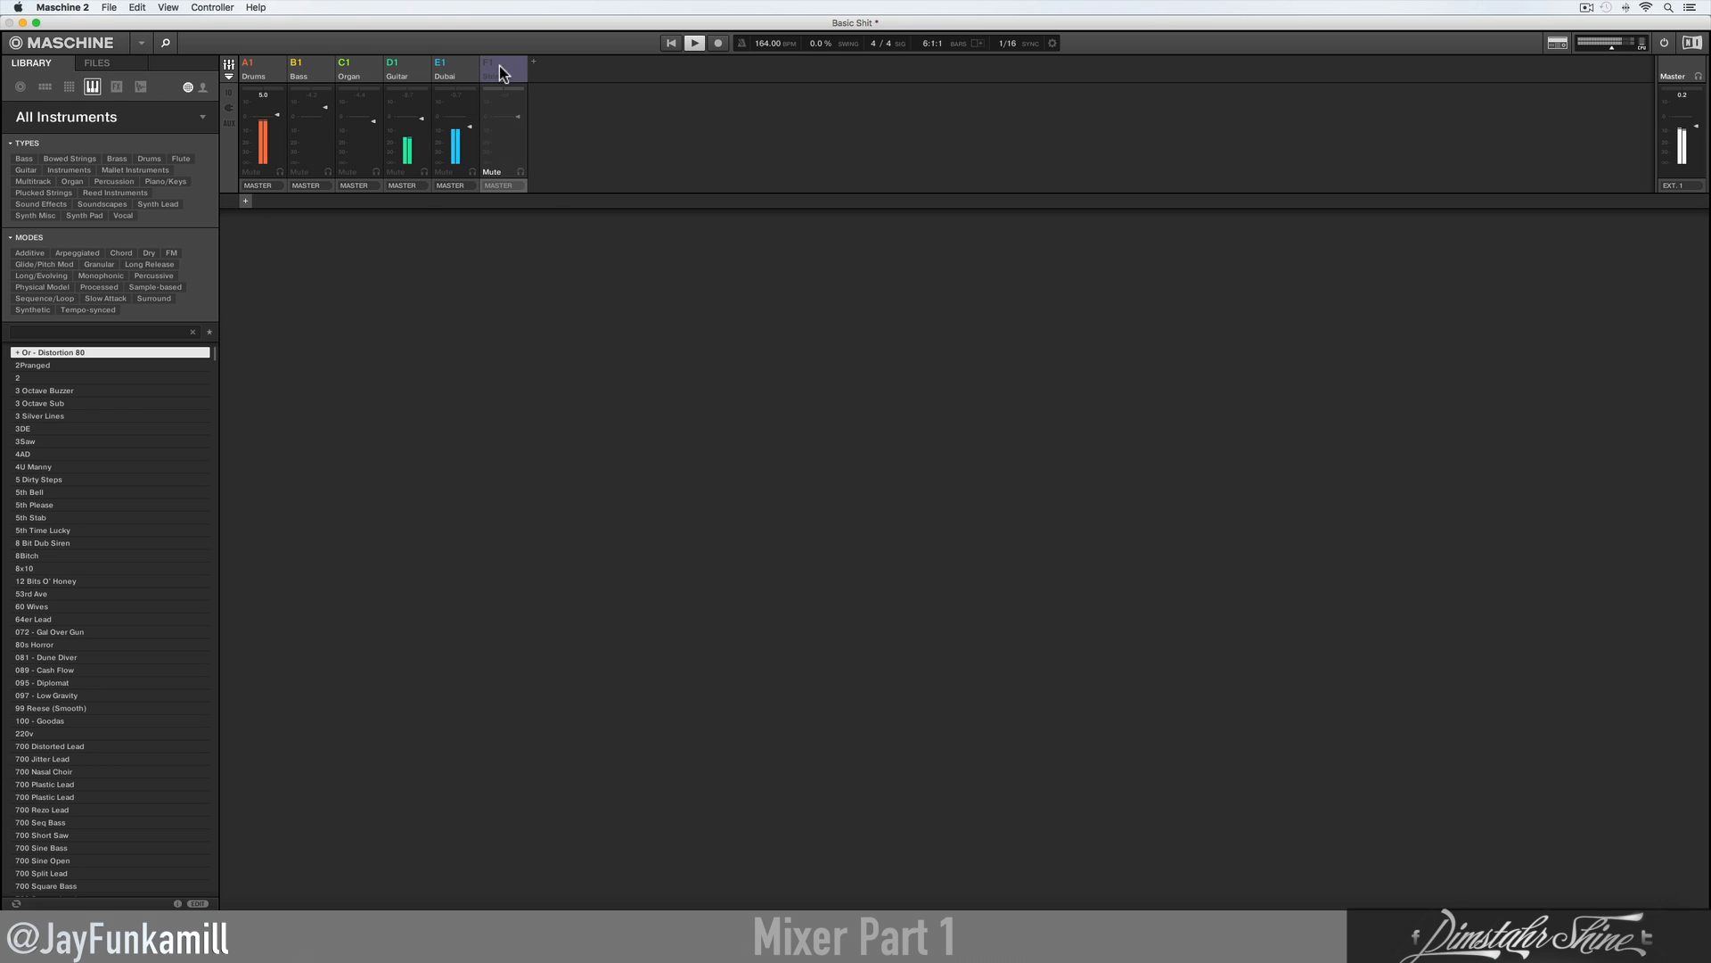
drag(516, 122, 493, 179)
click(493, 174)
drag(517, 162, 520, 155)
- Browse each group's plug-ins in turn, from Strings back to Drums
click(509, 65)
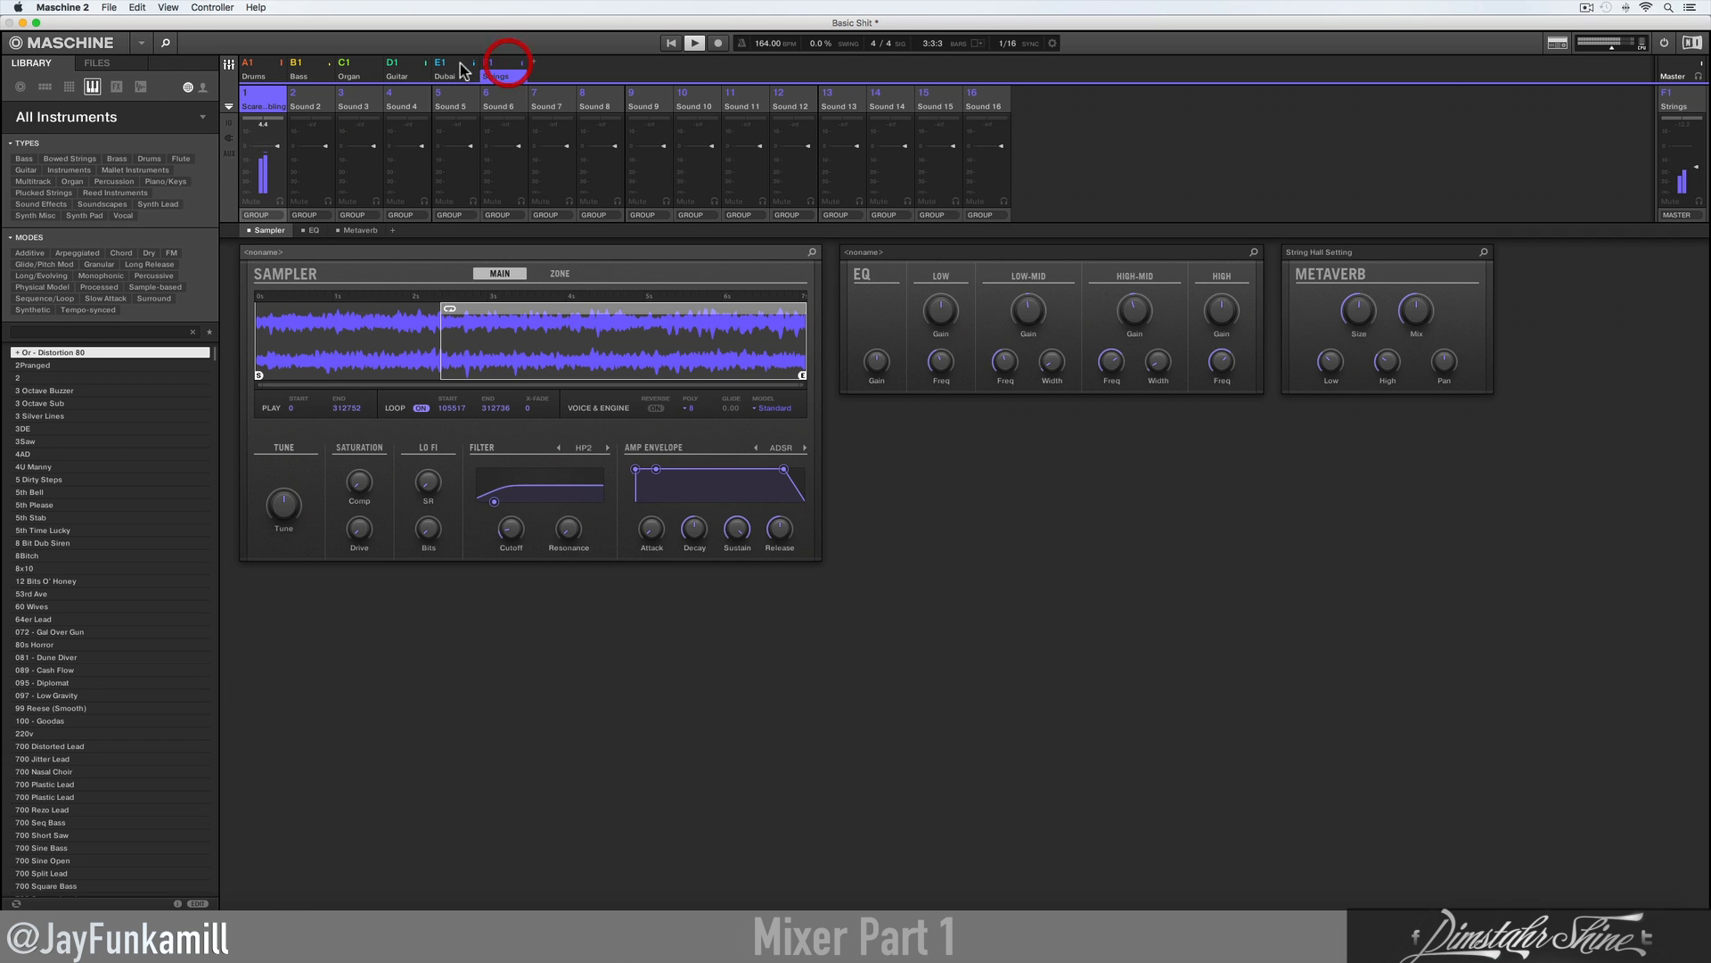
click(449, 71)
click(414, 71)
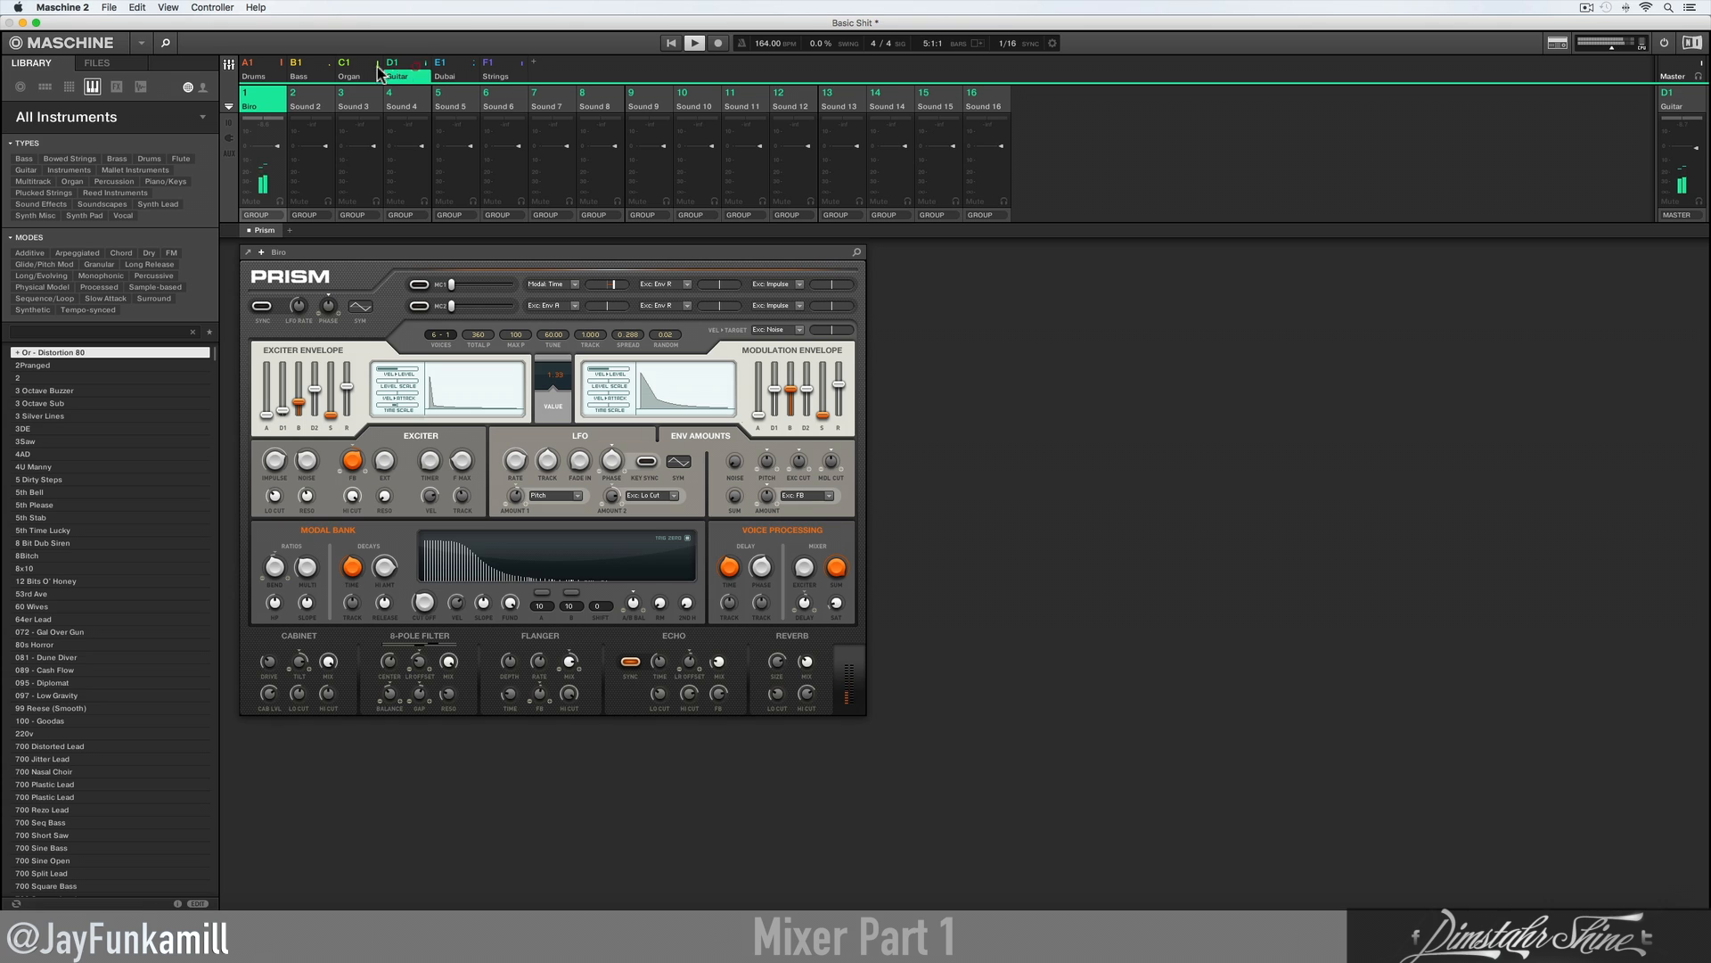
click(368, 73)
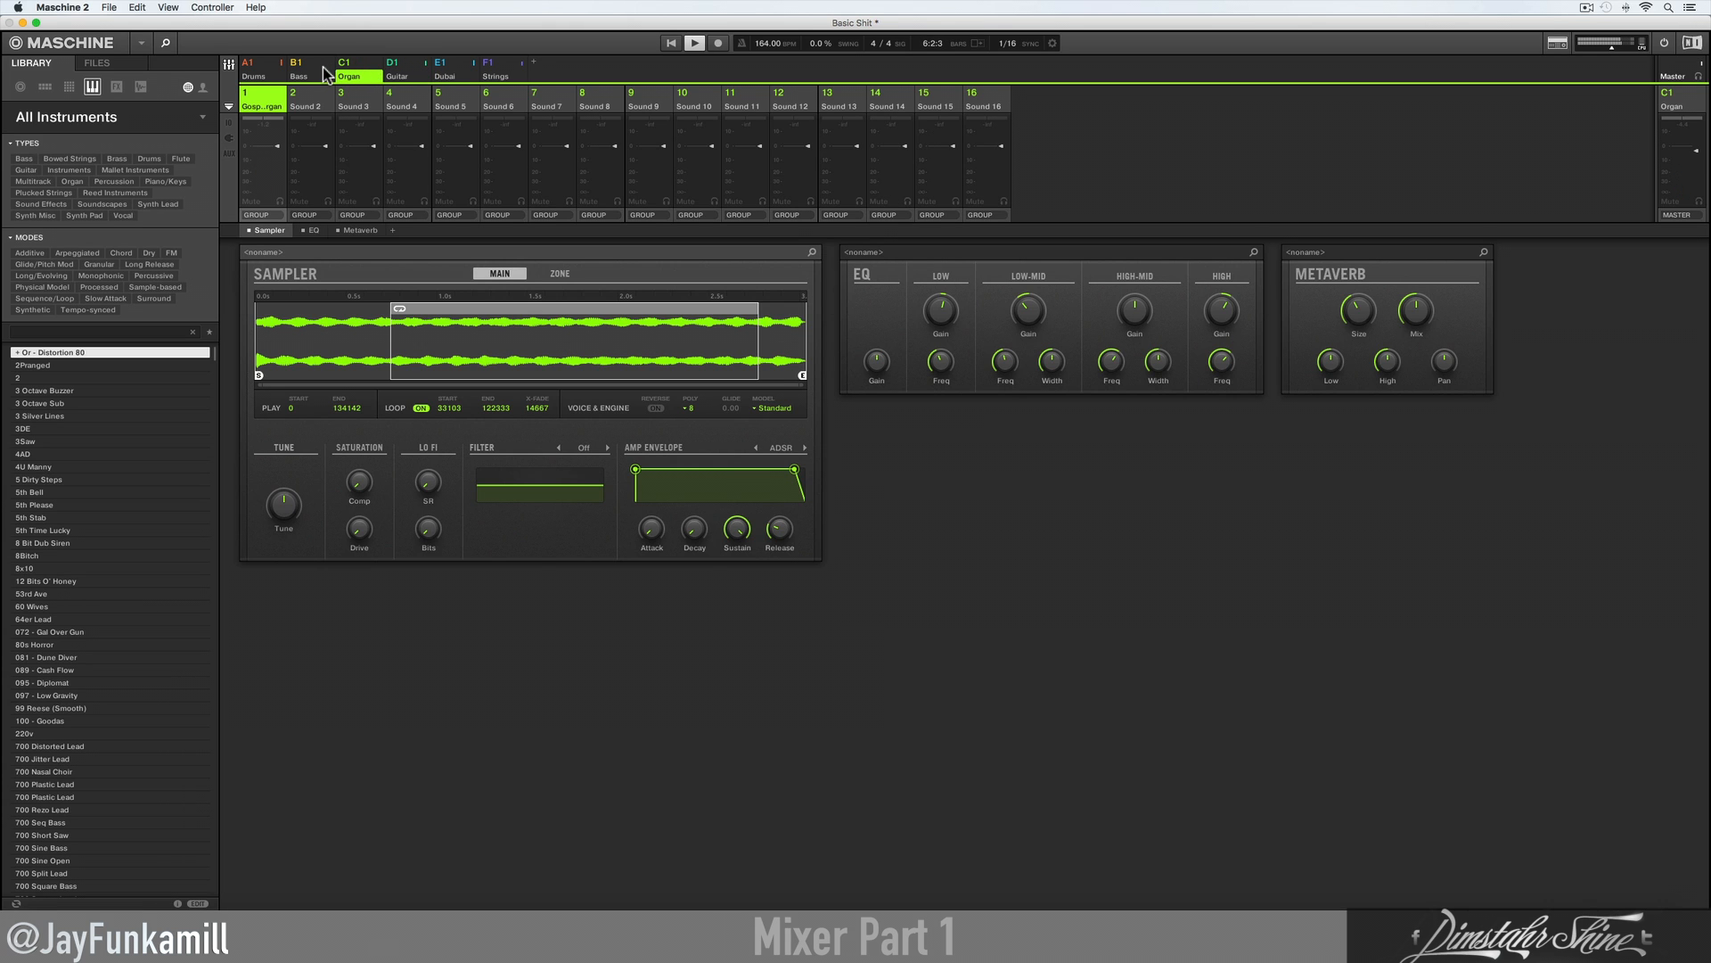
click(323, 67)
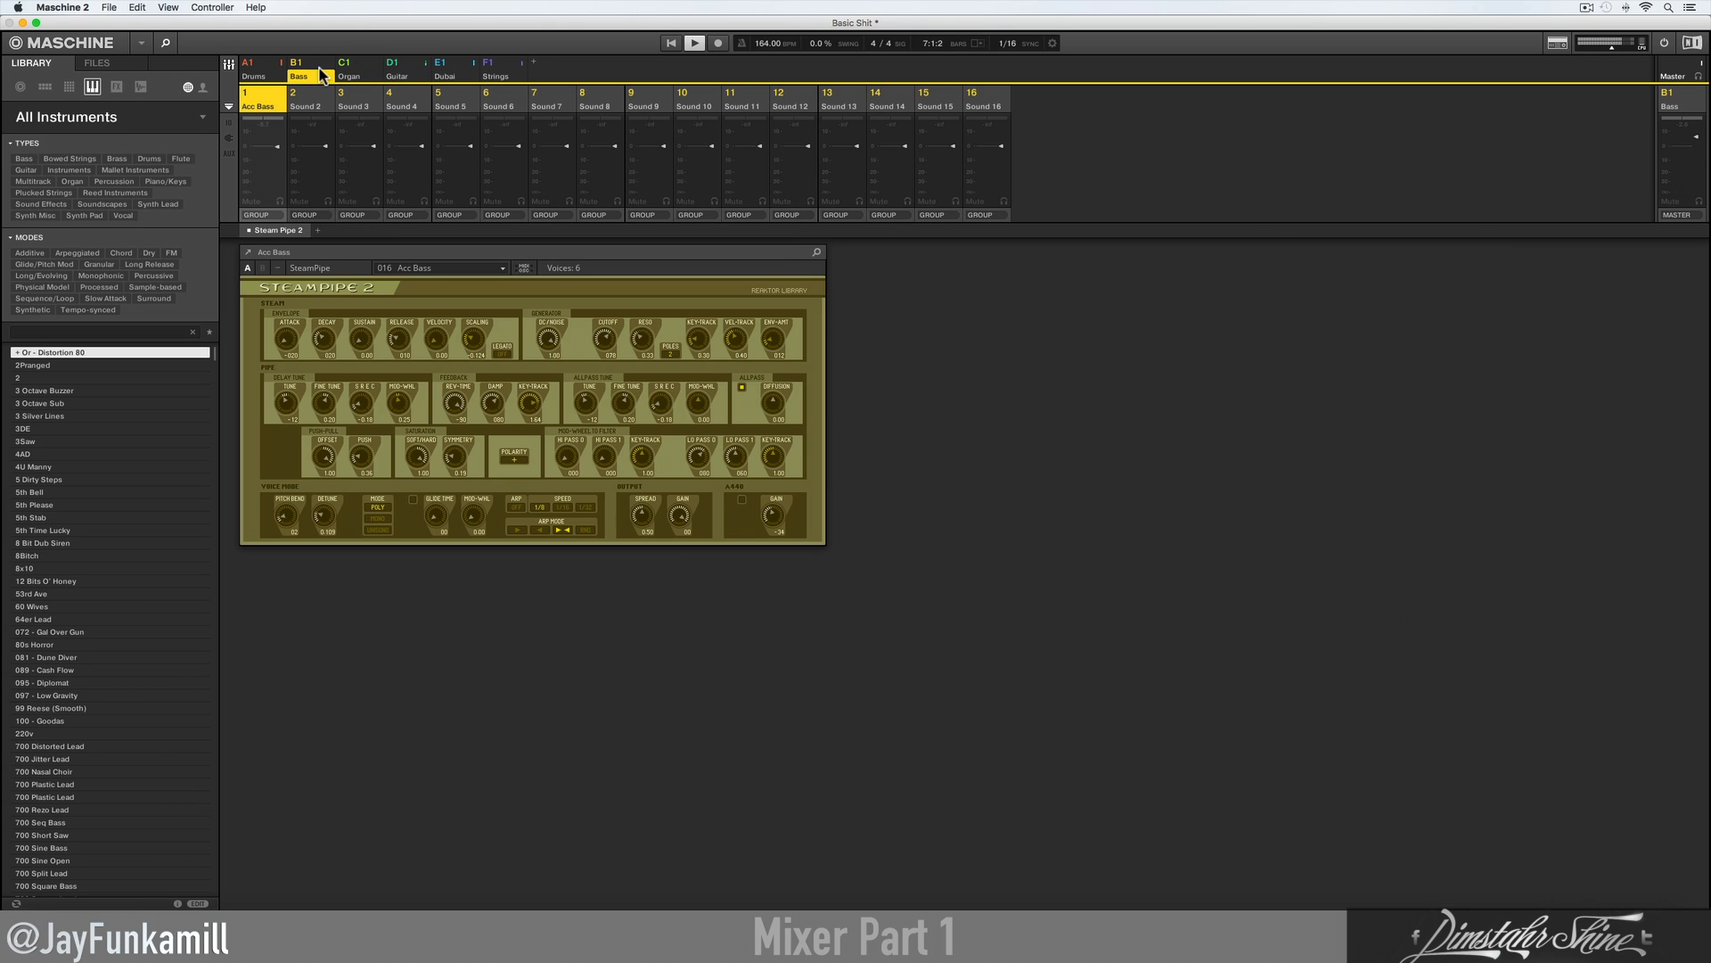
click(265, 74)
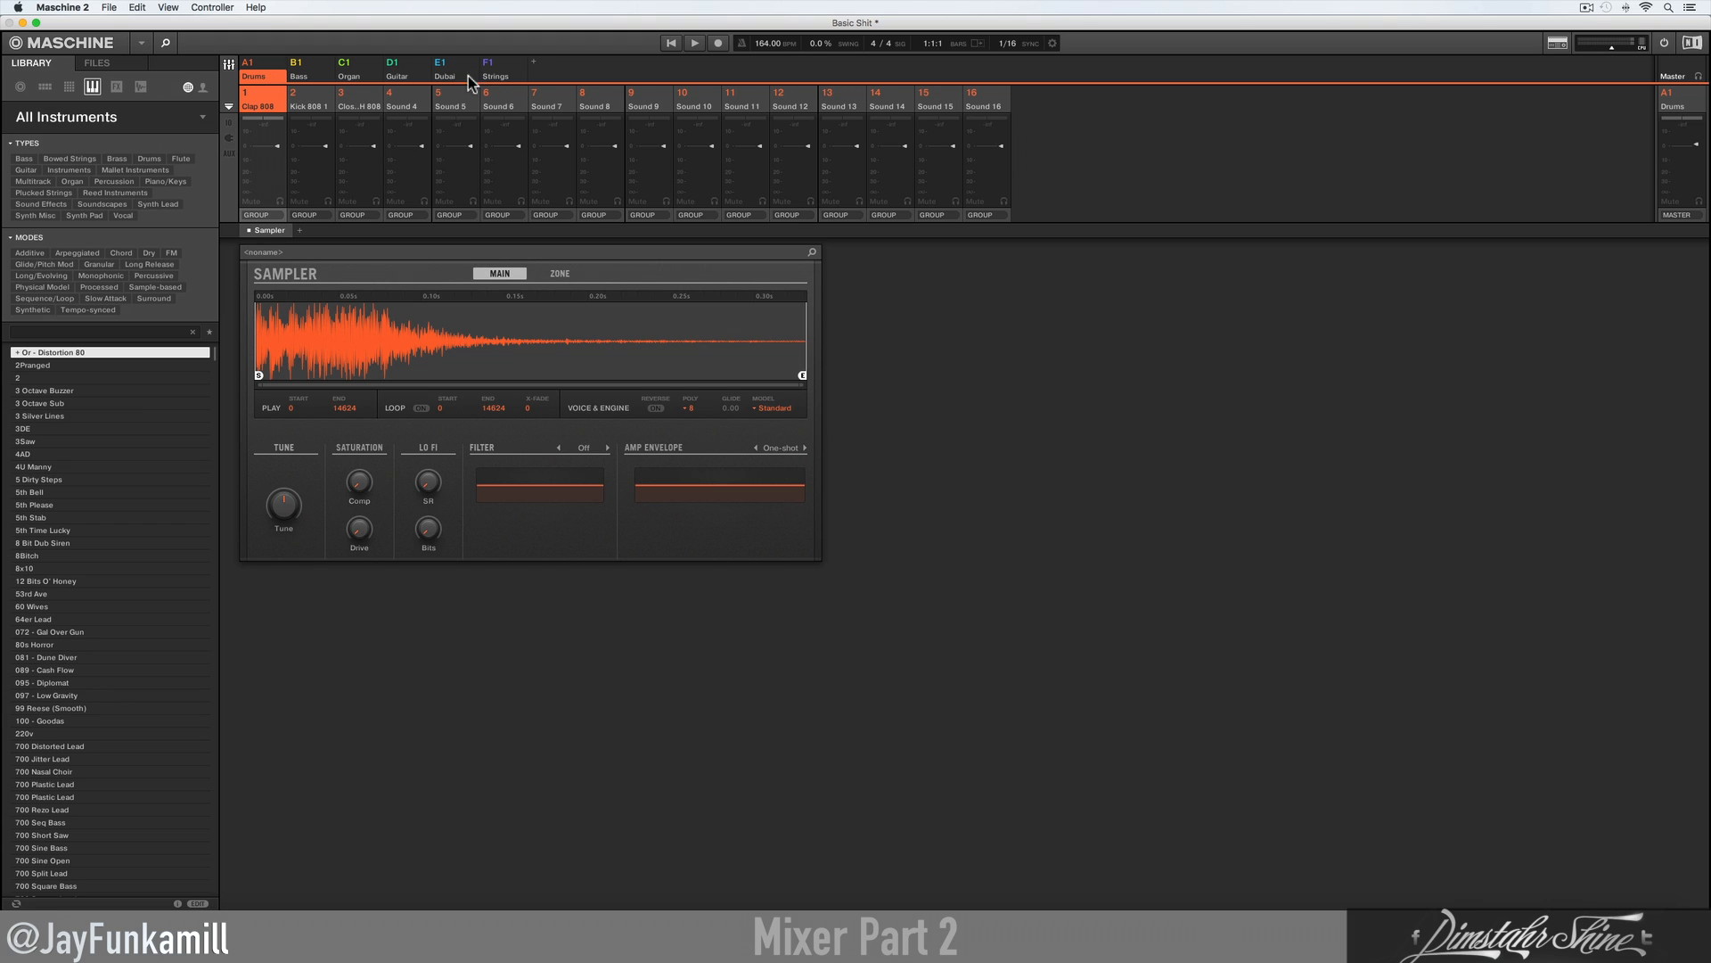
- Reconfigure the mixer display to show the plug-in slots and auxiliary send rows for the Drums sounds
double_click(259, 77)
click(229, 107)
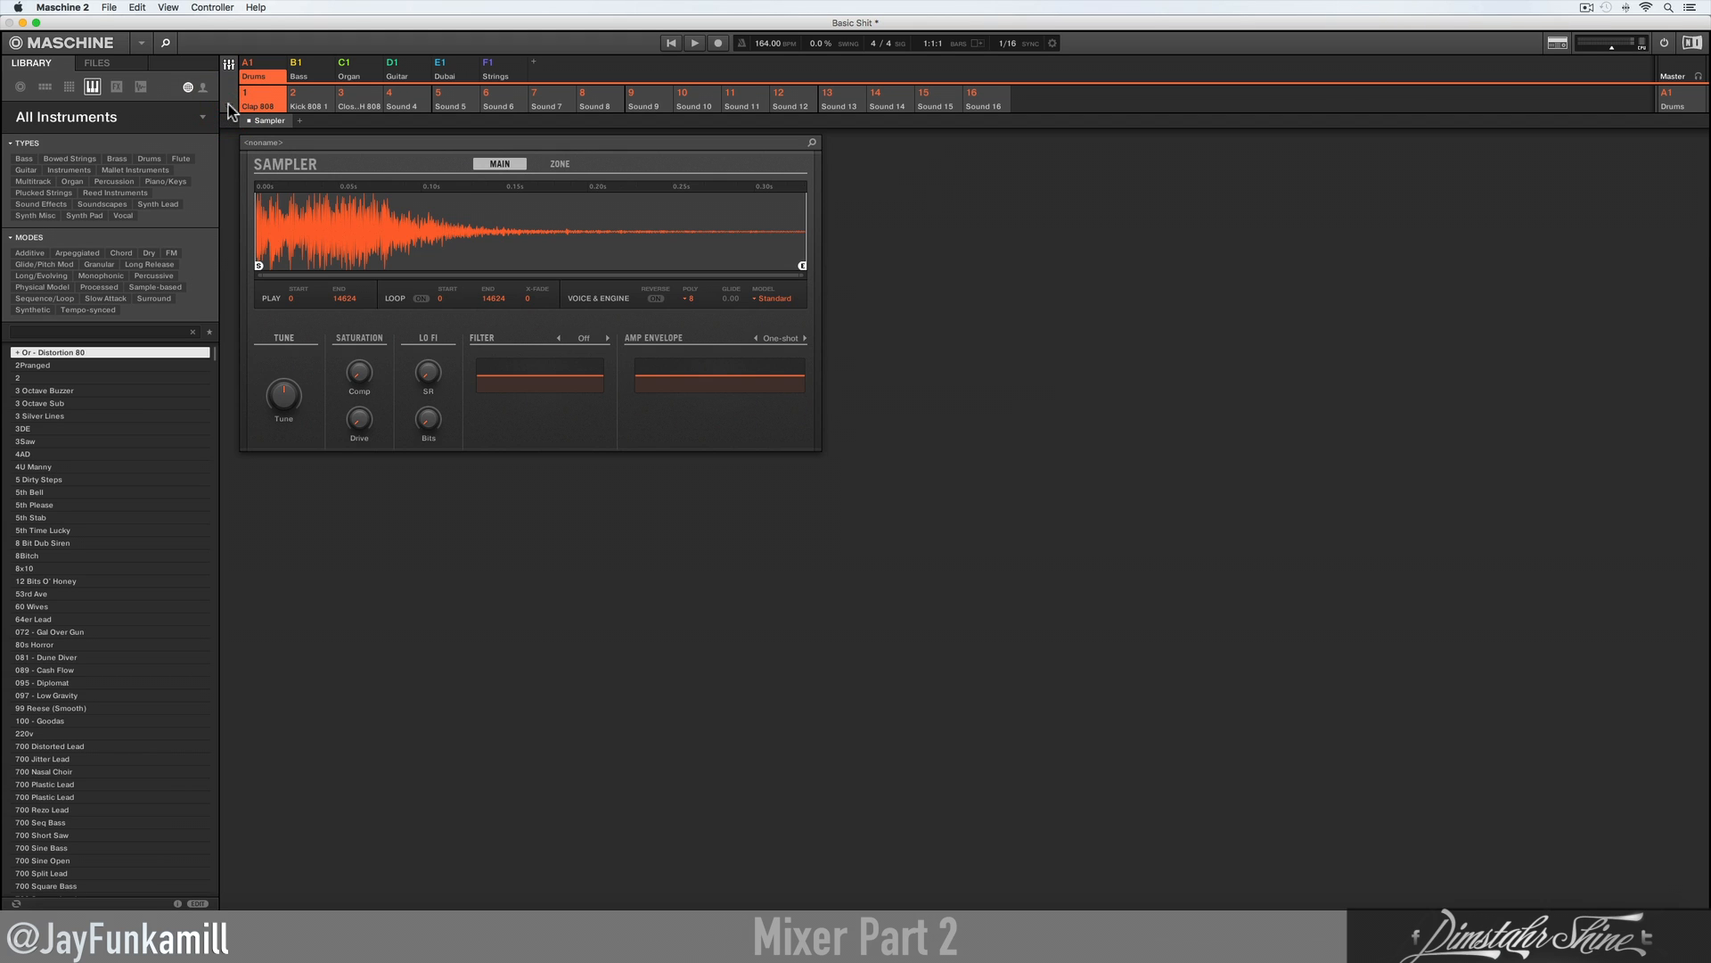
click(229, 108)
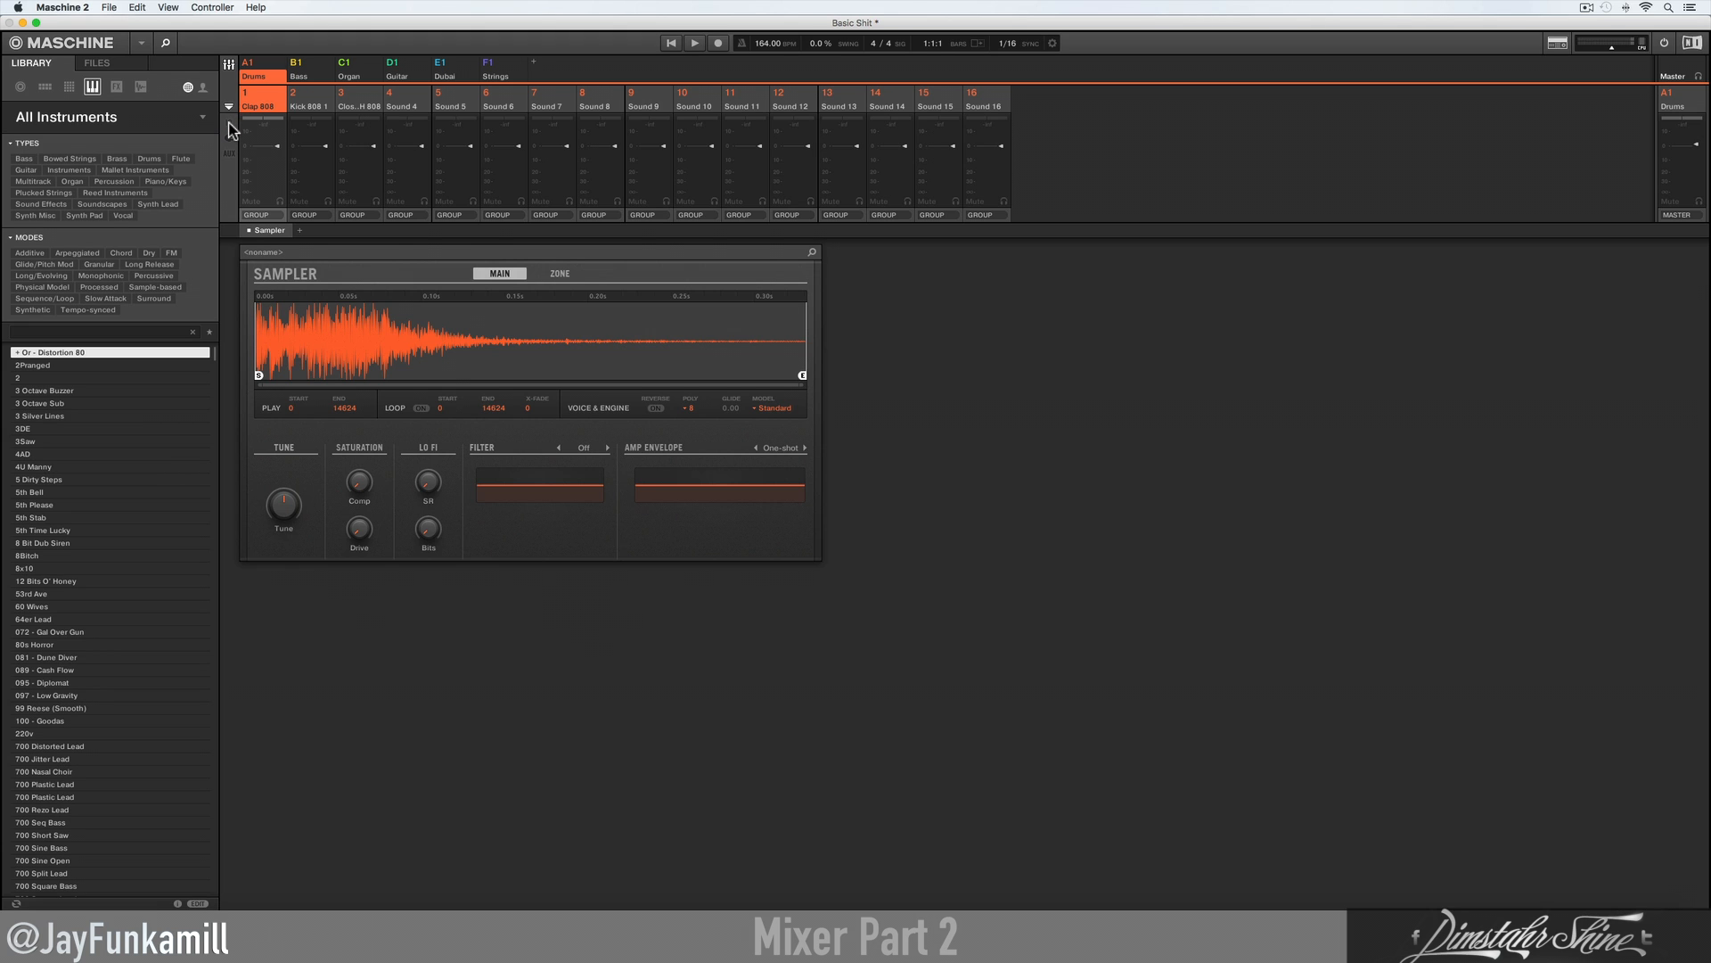
click(228, 121)
click(228, 140)
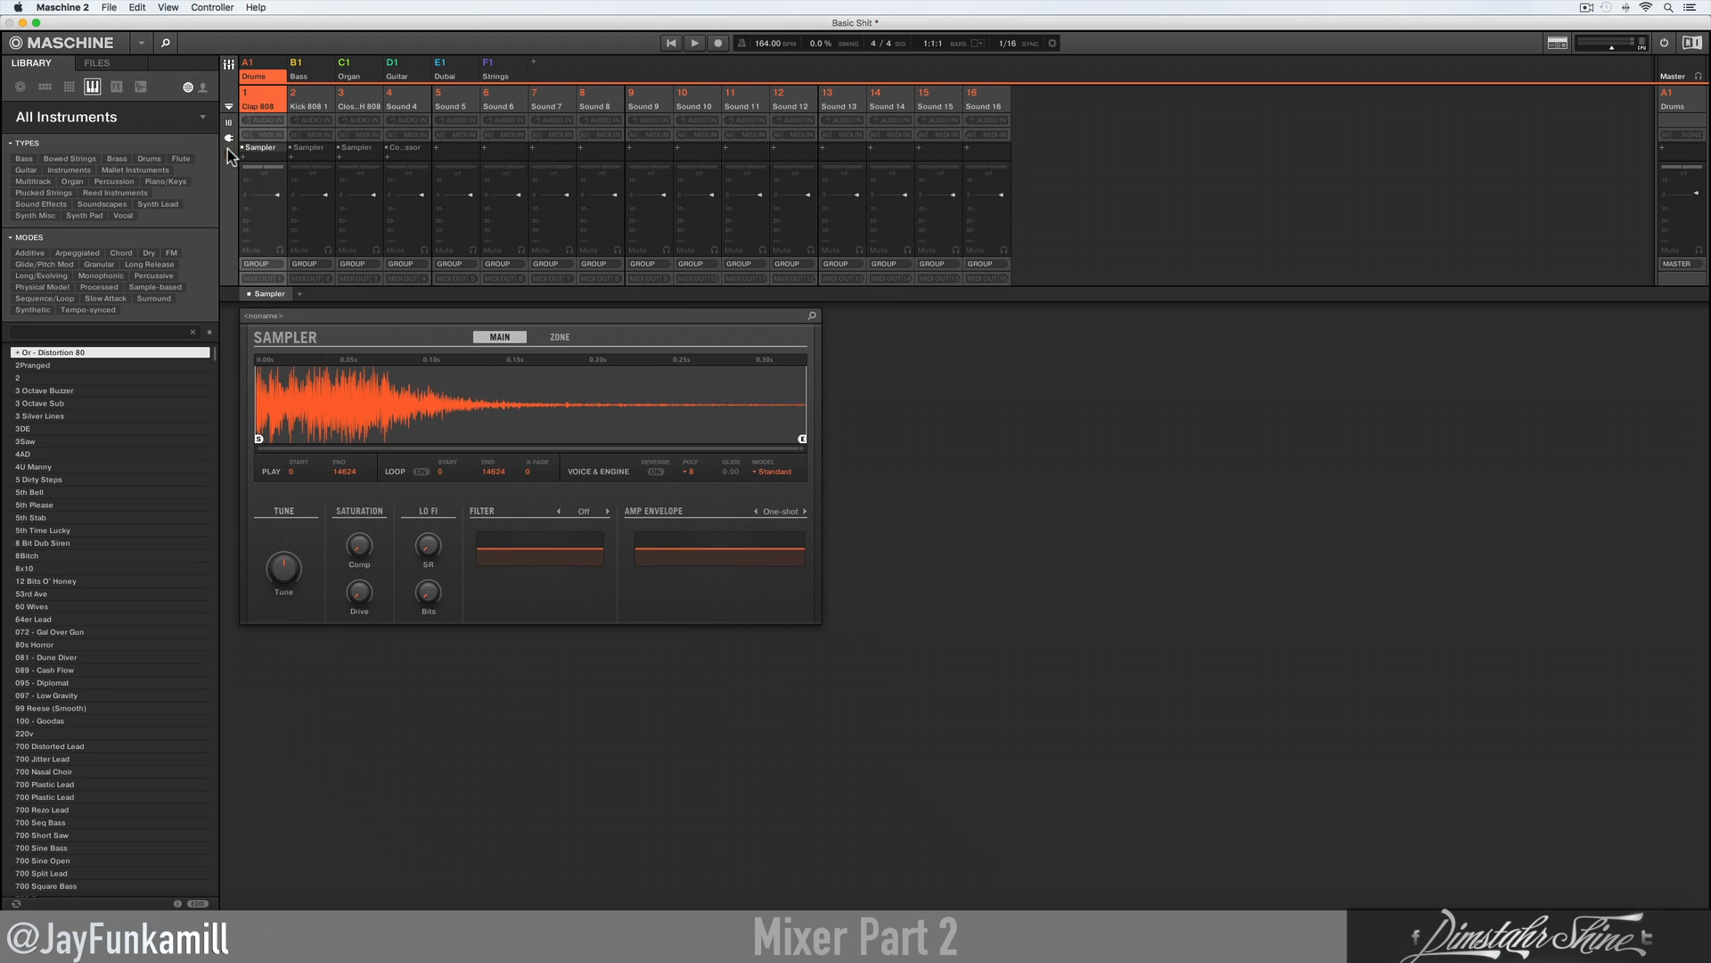
click(227, 152)
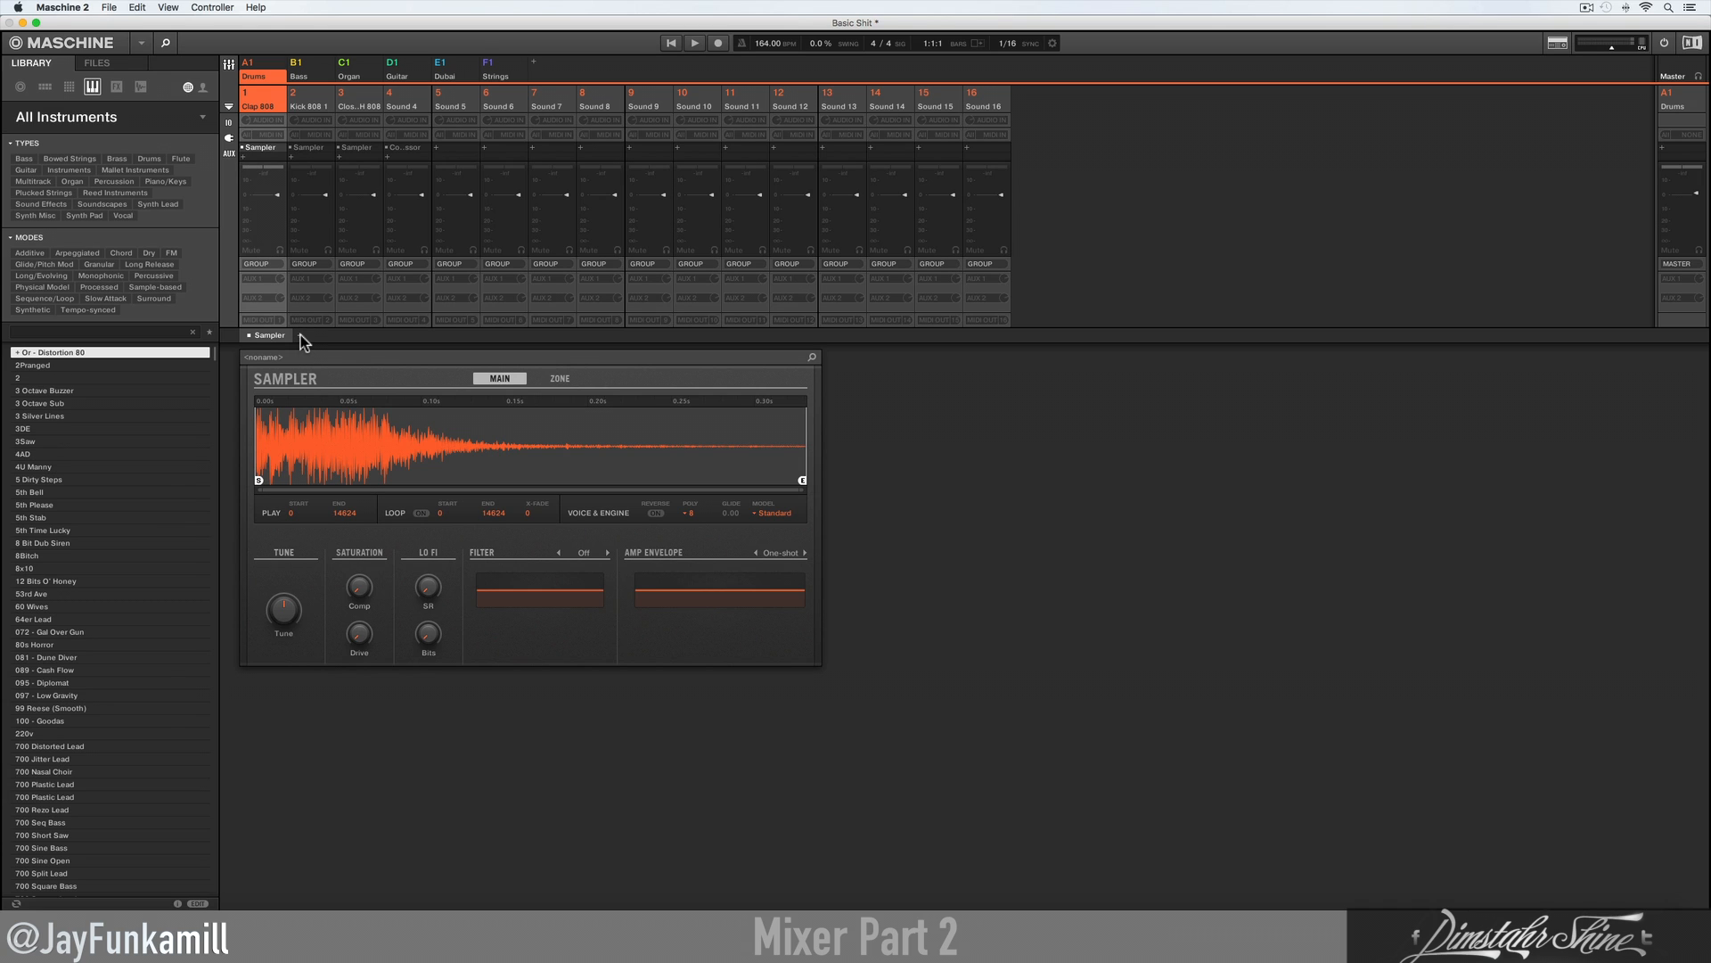
- Insert an internal Compressor plug-in after the Sampler on the Clap 808 sound
click(243, 157)
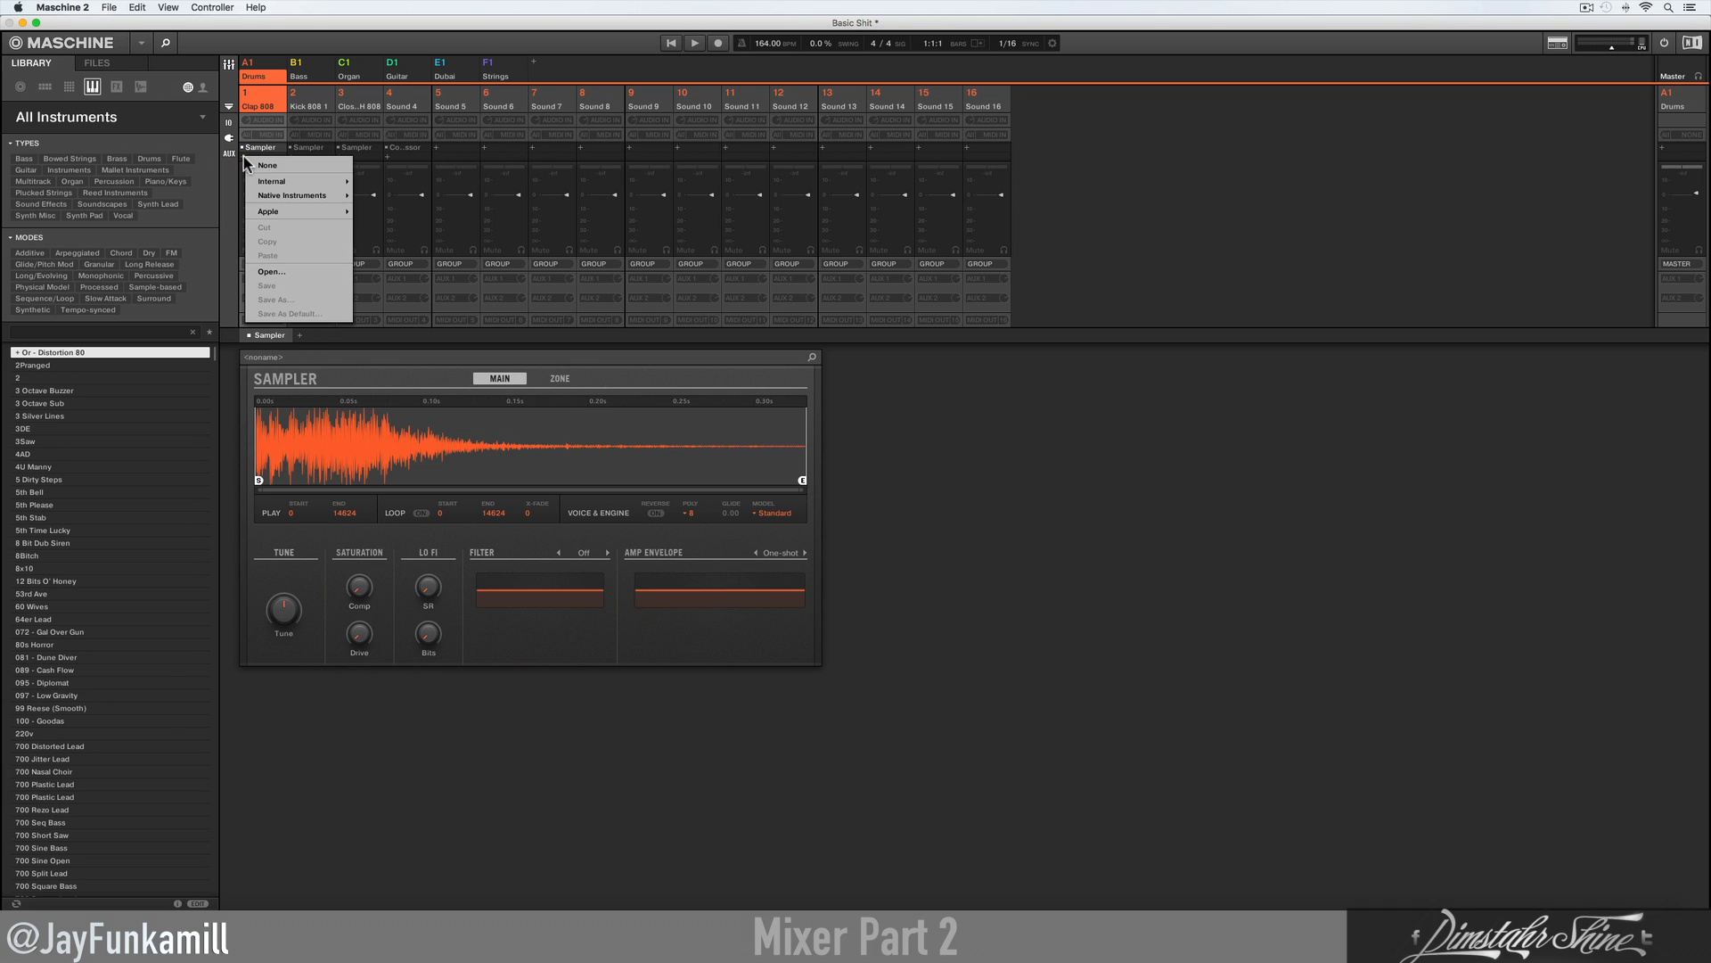
mouse_move(281, 182)
click(370, 183)
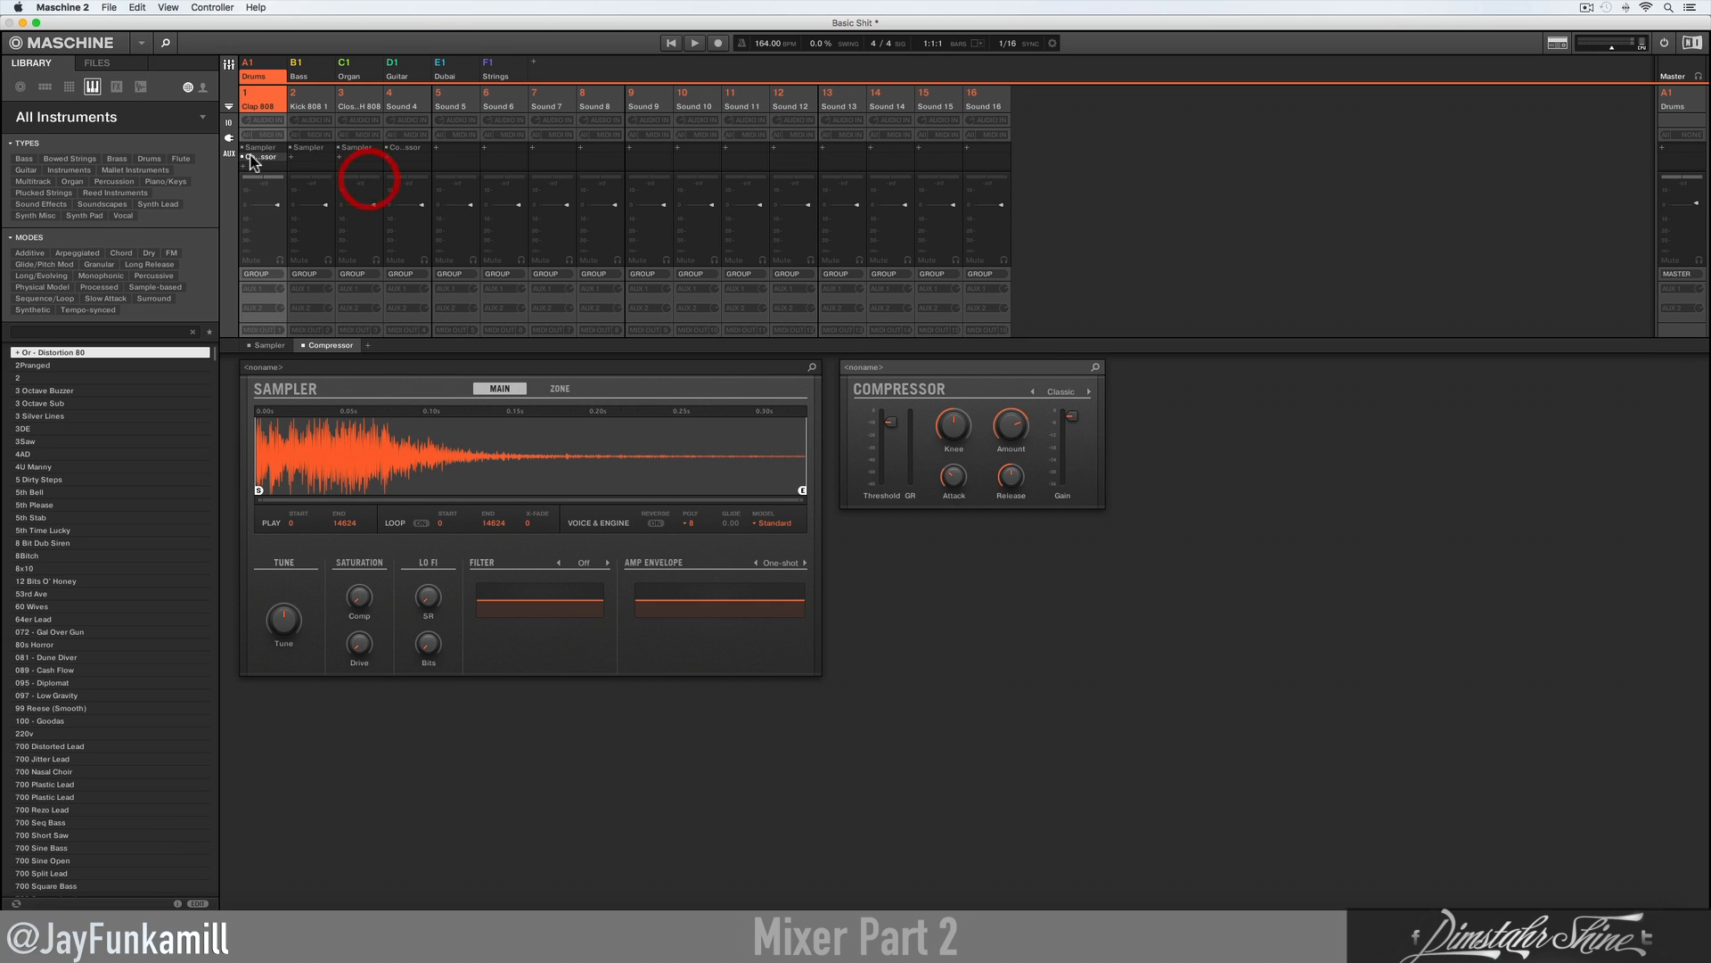
- Add an internal Gate plug-in to the Clap 808 sound and move it ahead of the Compressor
click(245, 166)
mouse_move(279, 193)
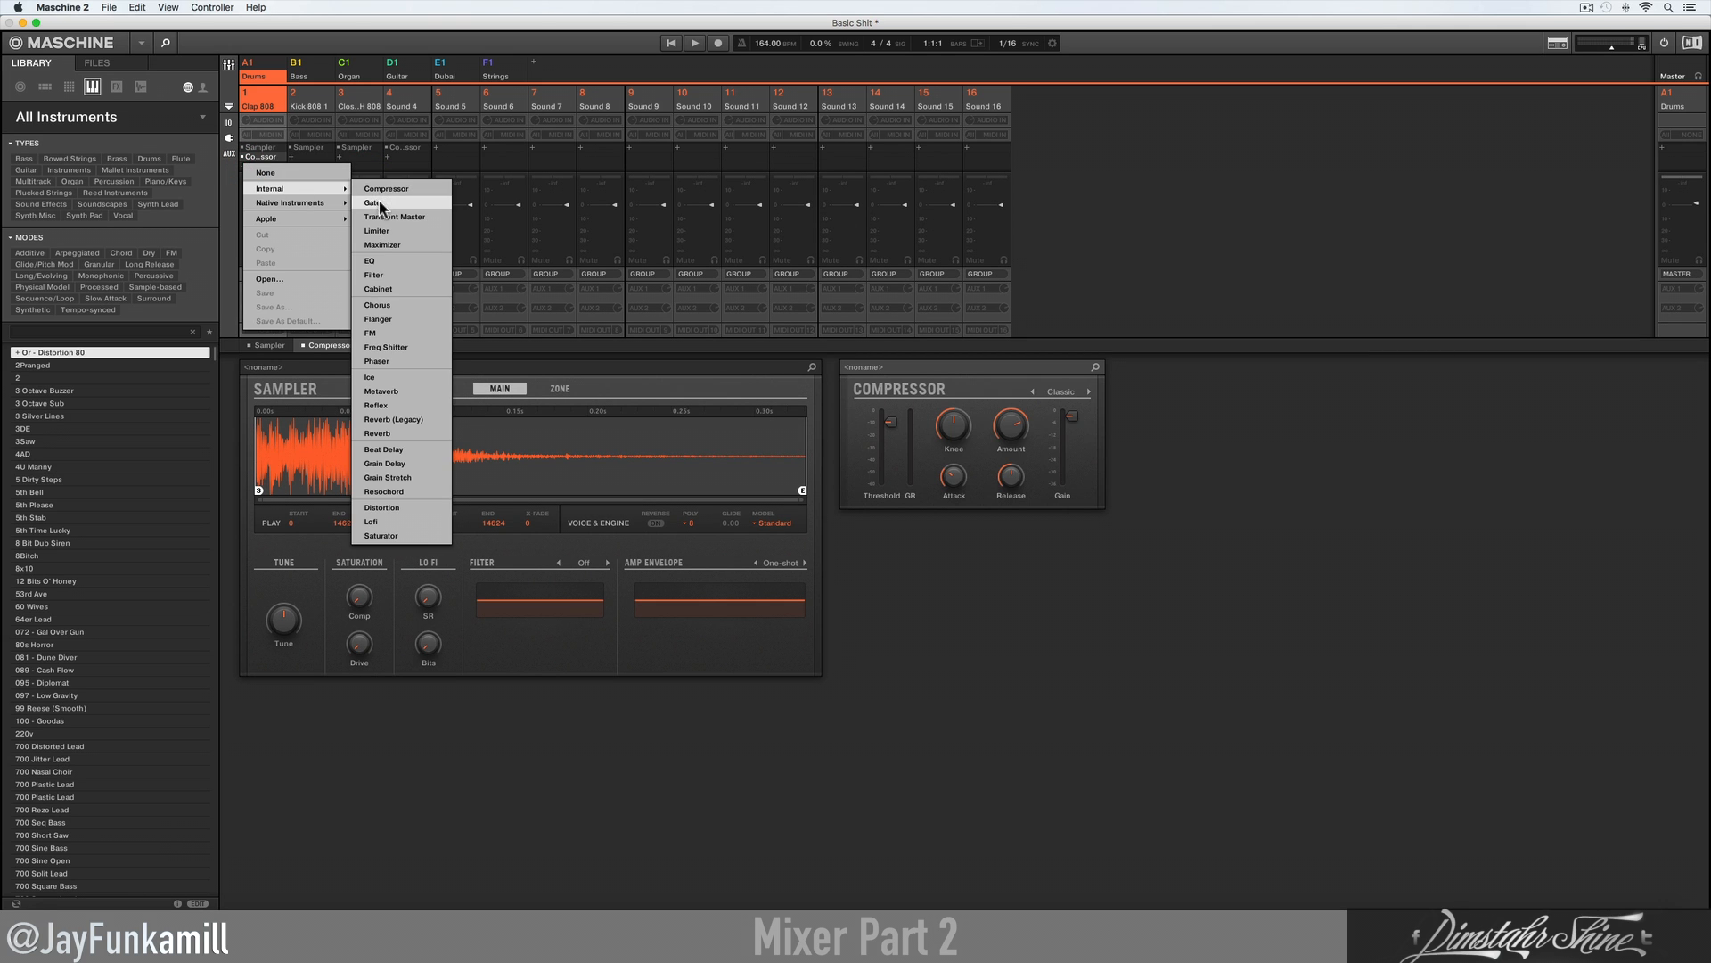
click(372, 202)
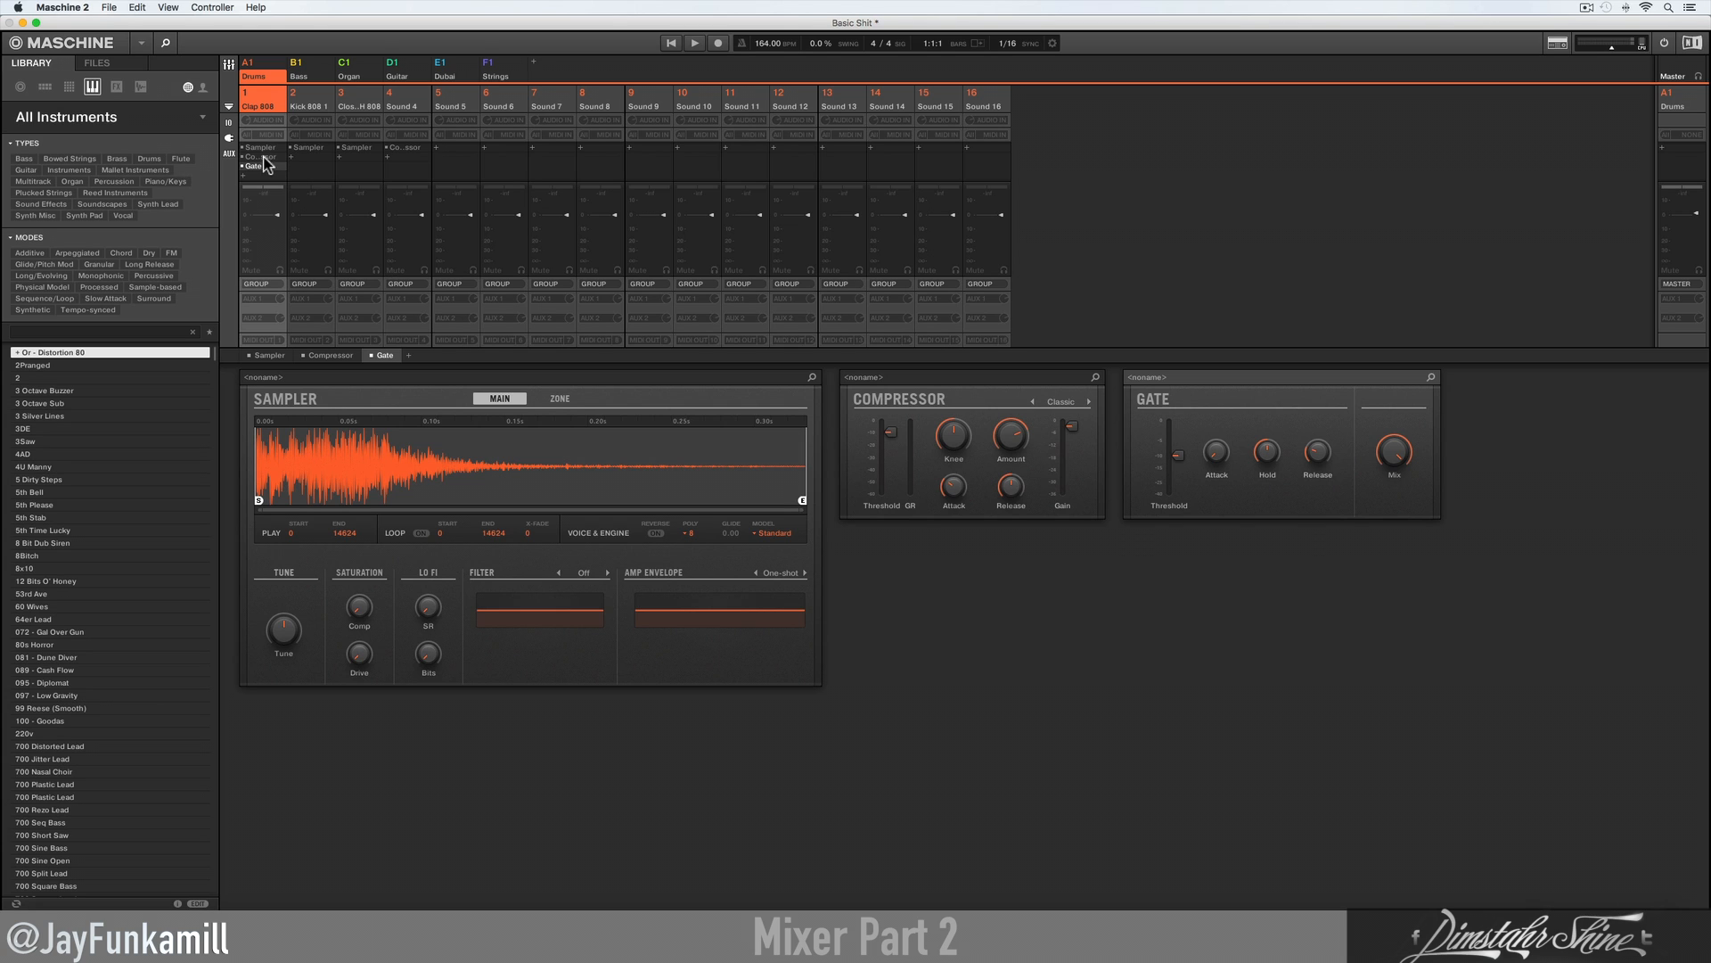
drag(262, 159, 264, 171)
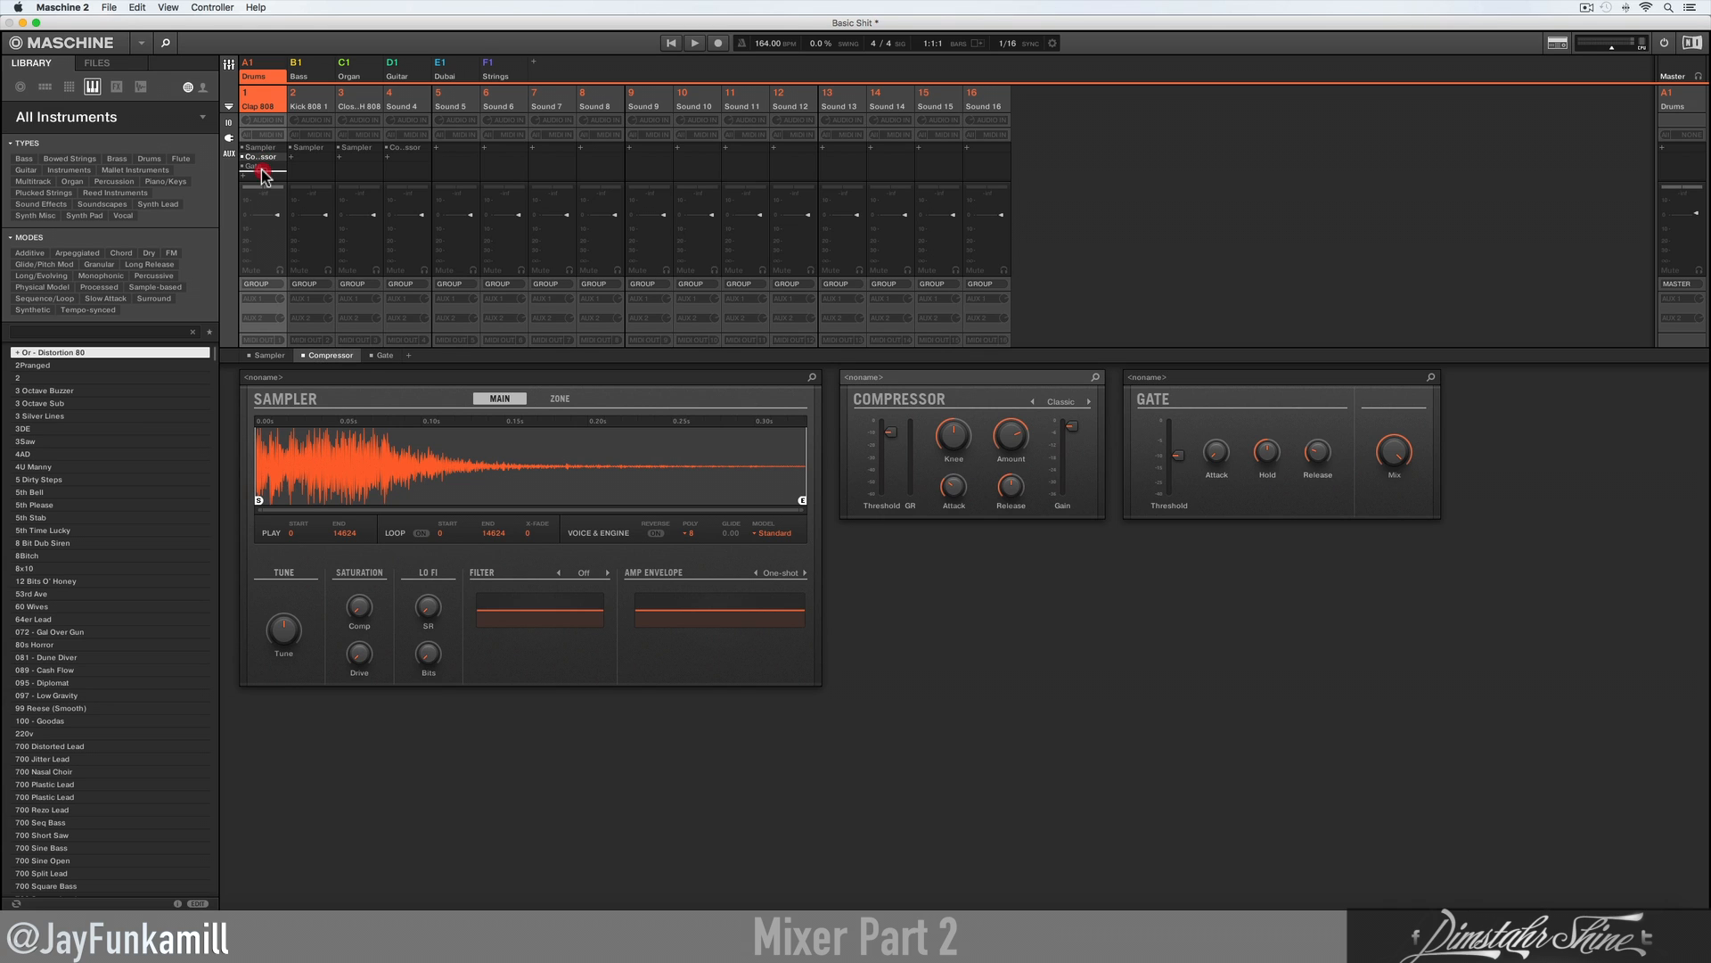
drag(264, 174, 263, 174)
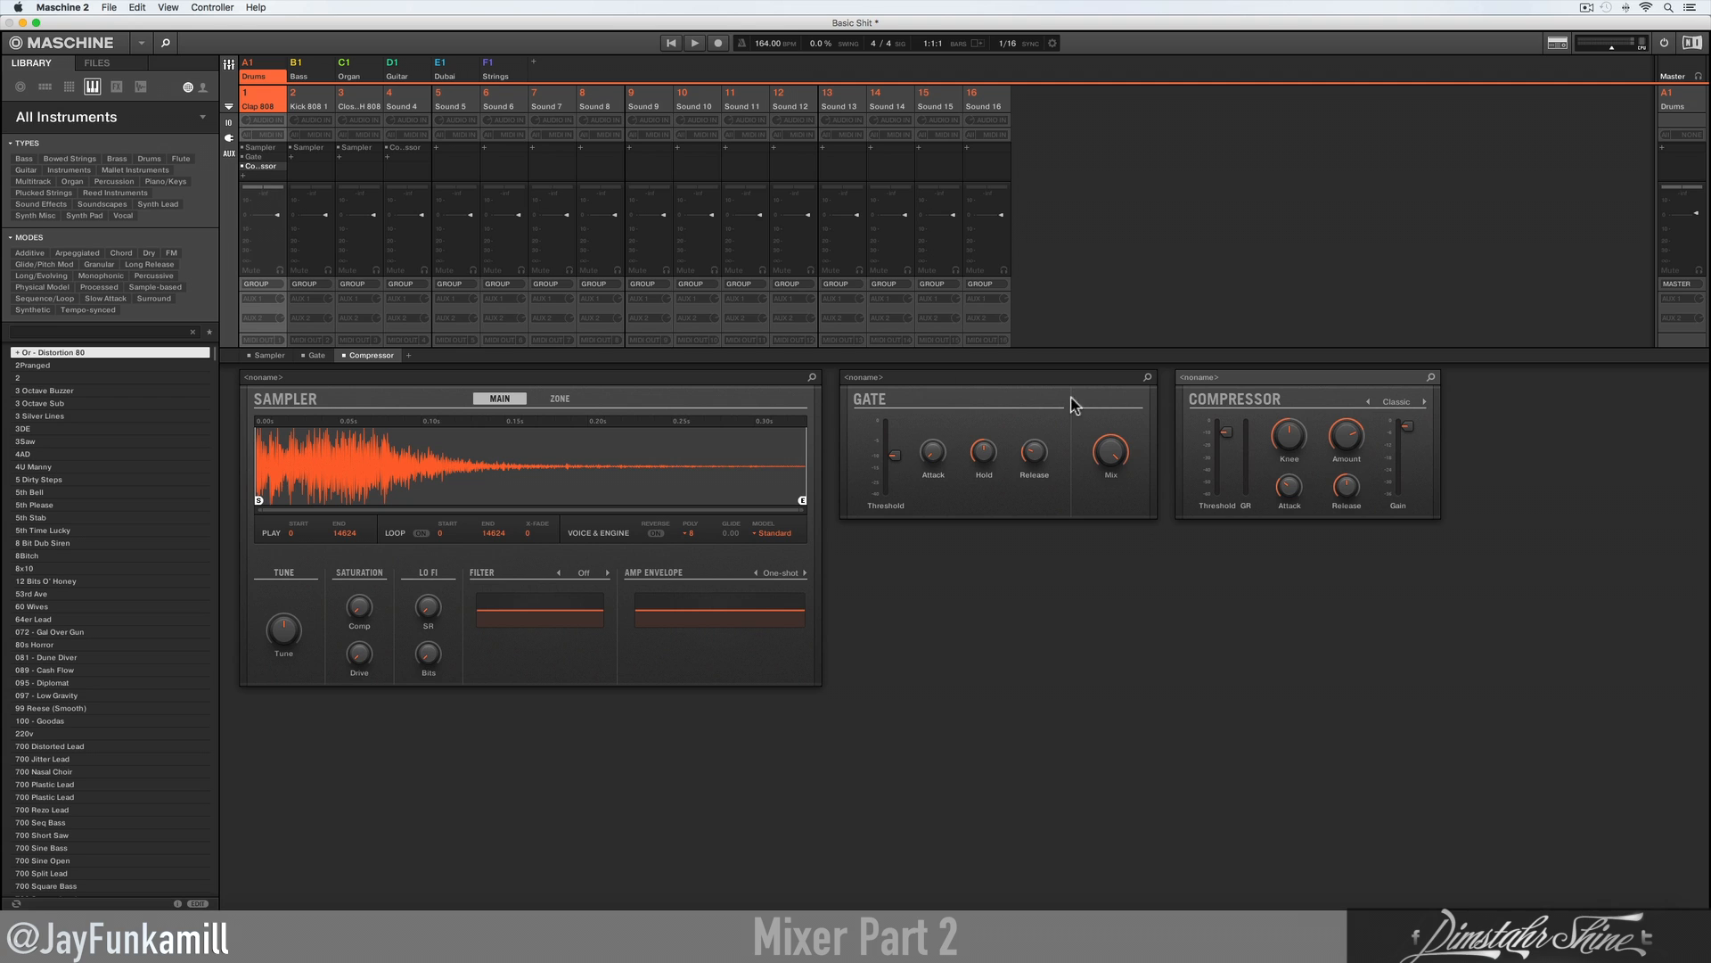
- Duplicate the Compressor in the Clap 808 sound's plug-in chain
drag(1228, 432, 1239, 506)
drag(253, 166, 324, 171)
drag(373, 172, 278, 176)
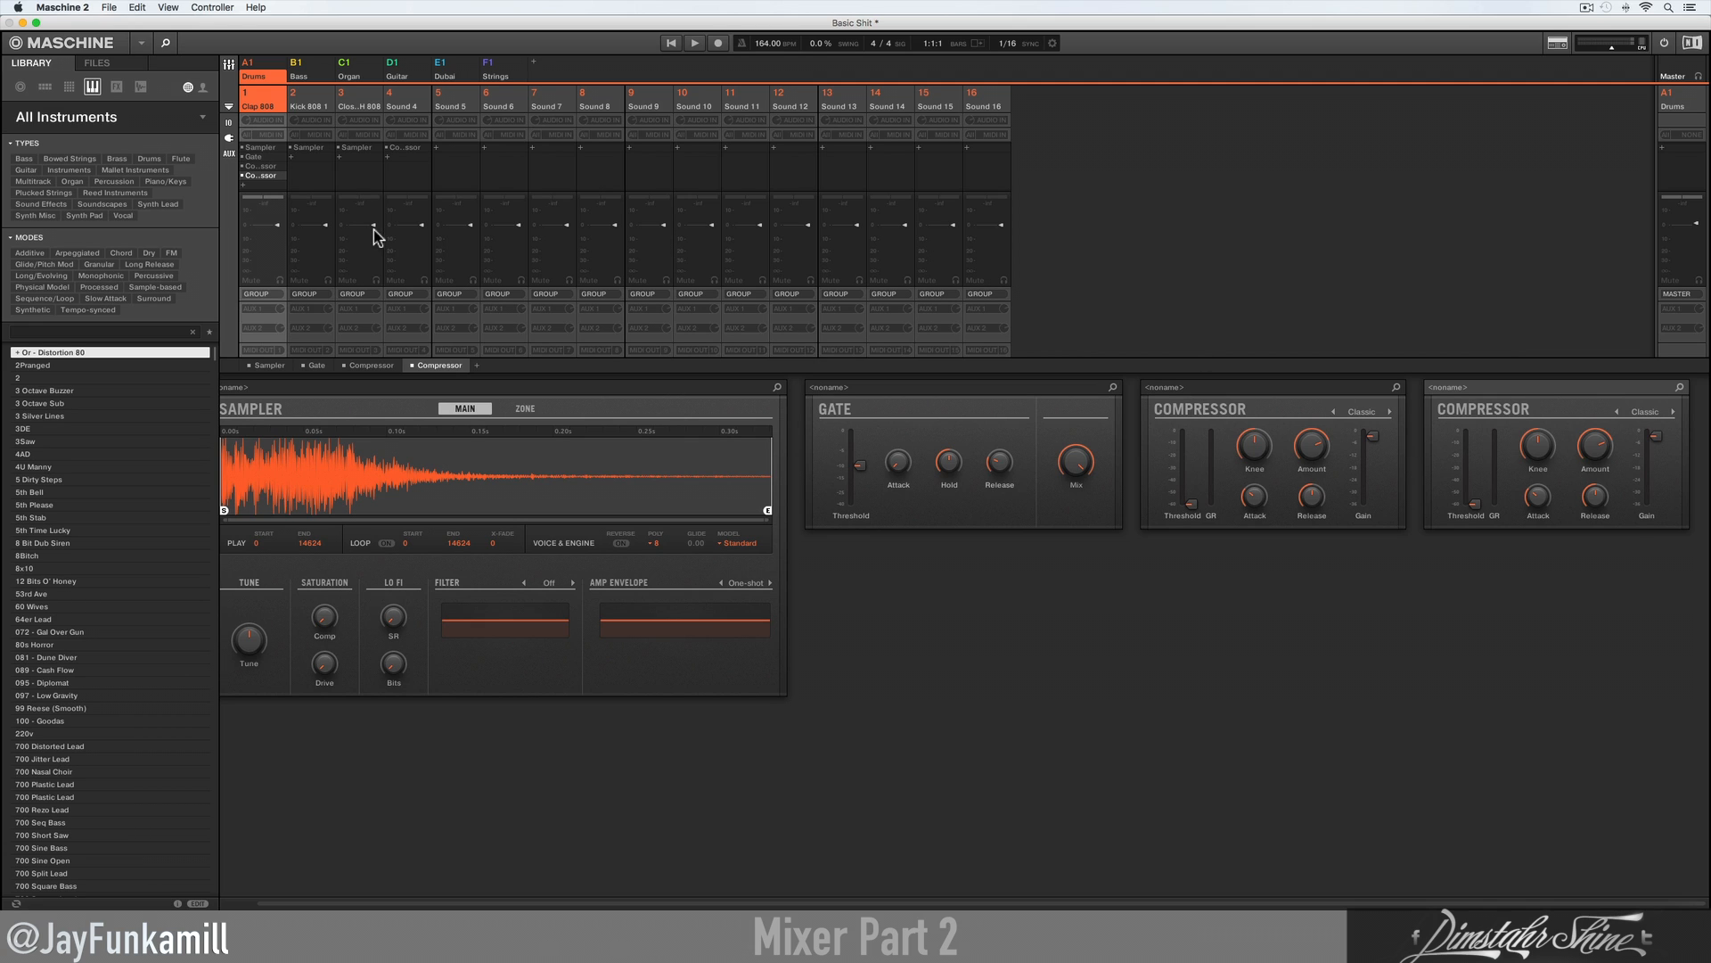
- Remove the duplicate Compressor slot from the Clap 808 sound
click(412, 366)
right_click(427, 366)
mouse_move(462, 392)
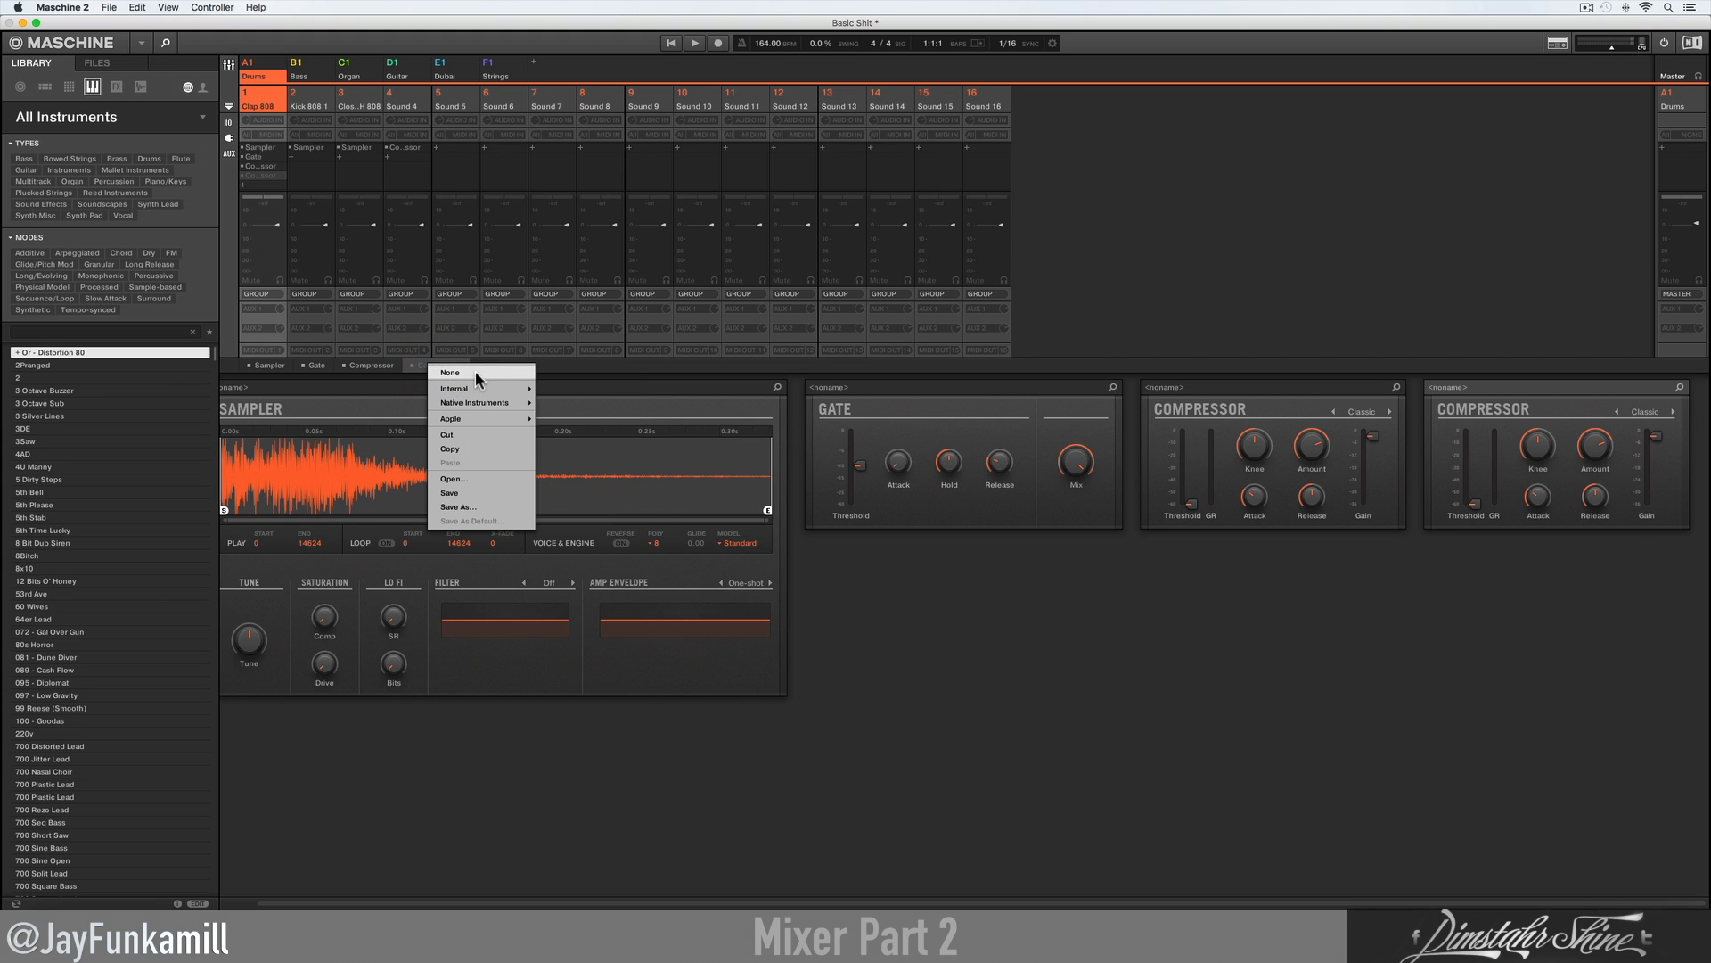
click(475, 371)
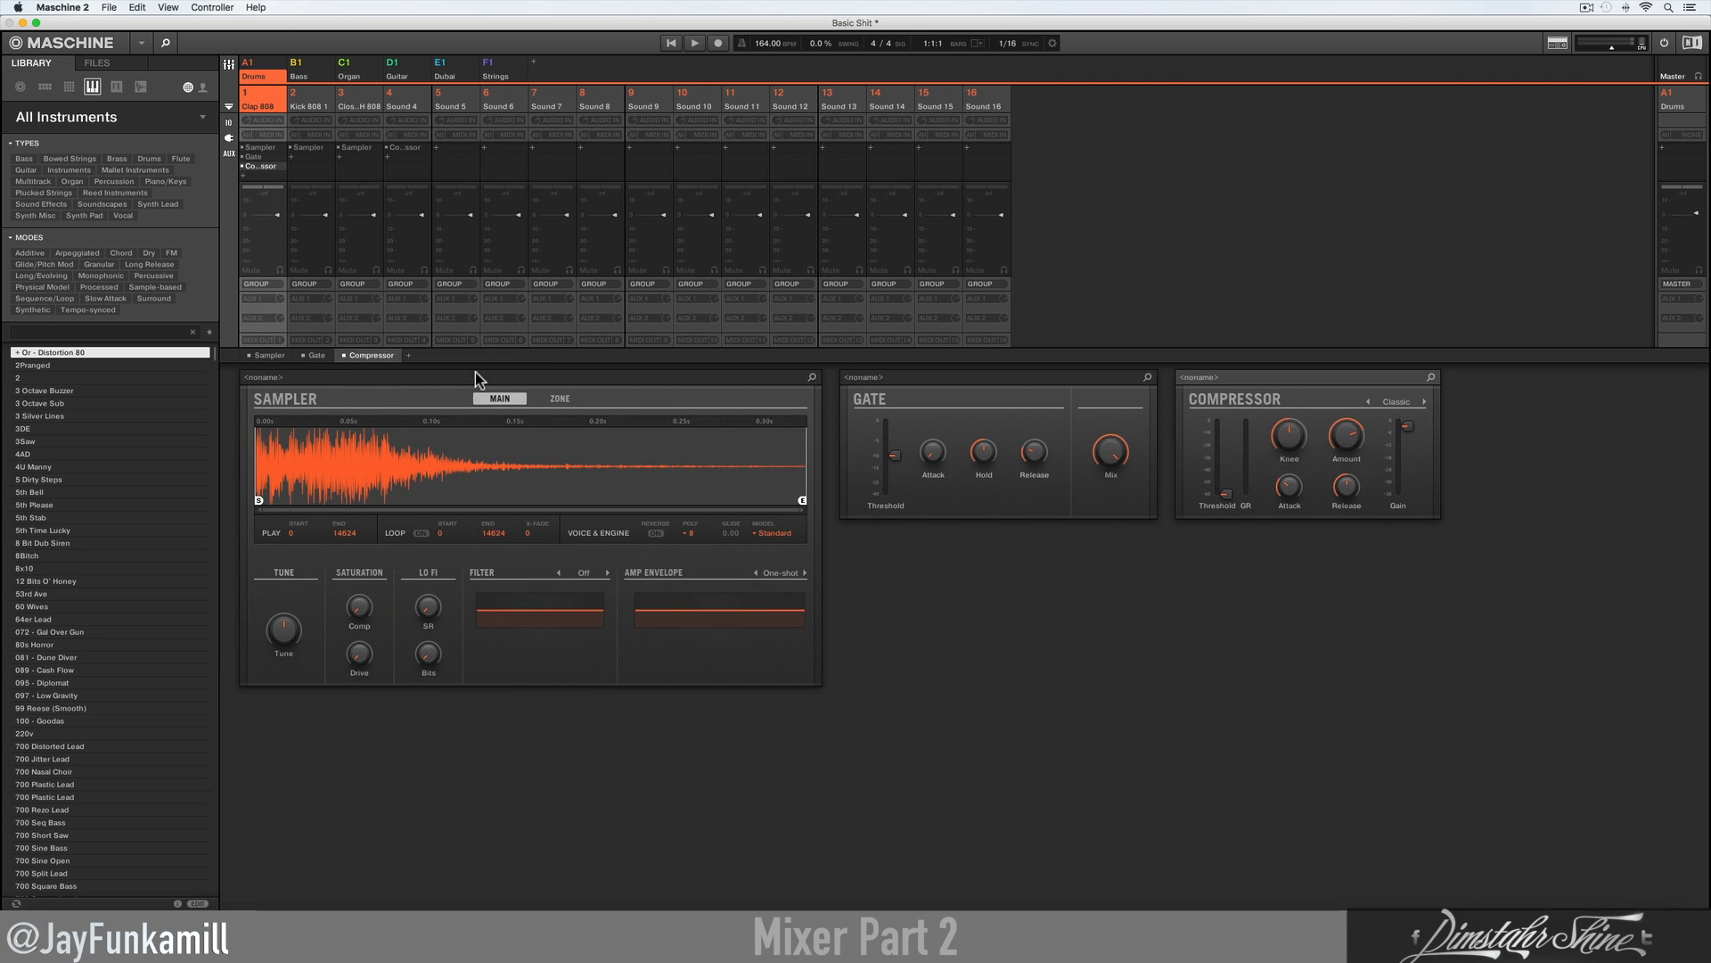
- Remove the Compressor and Gate plug-ins from the Clap 808 sound, leaving only the Sampler
right_click(372, 353)
click(402, 360)
right_click(321, 350)
click(346, 358)
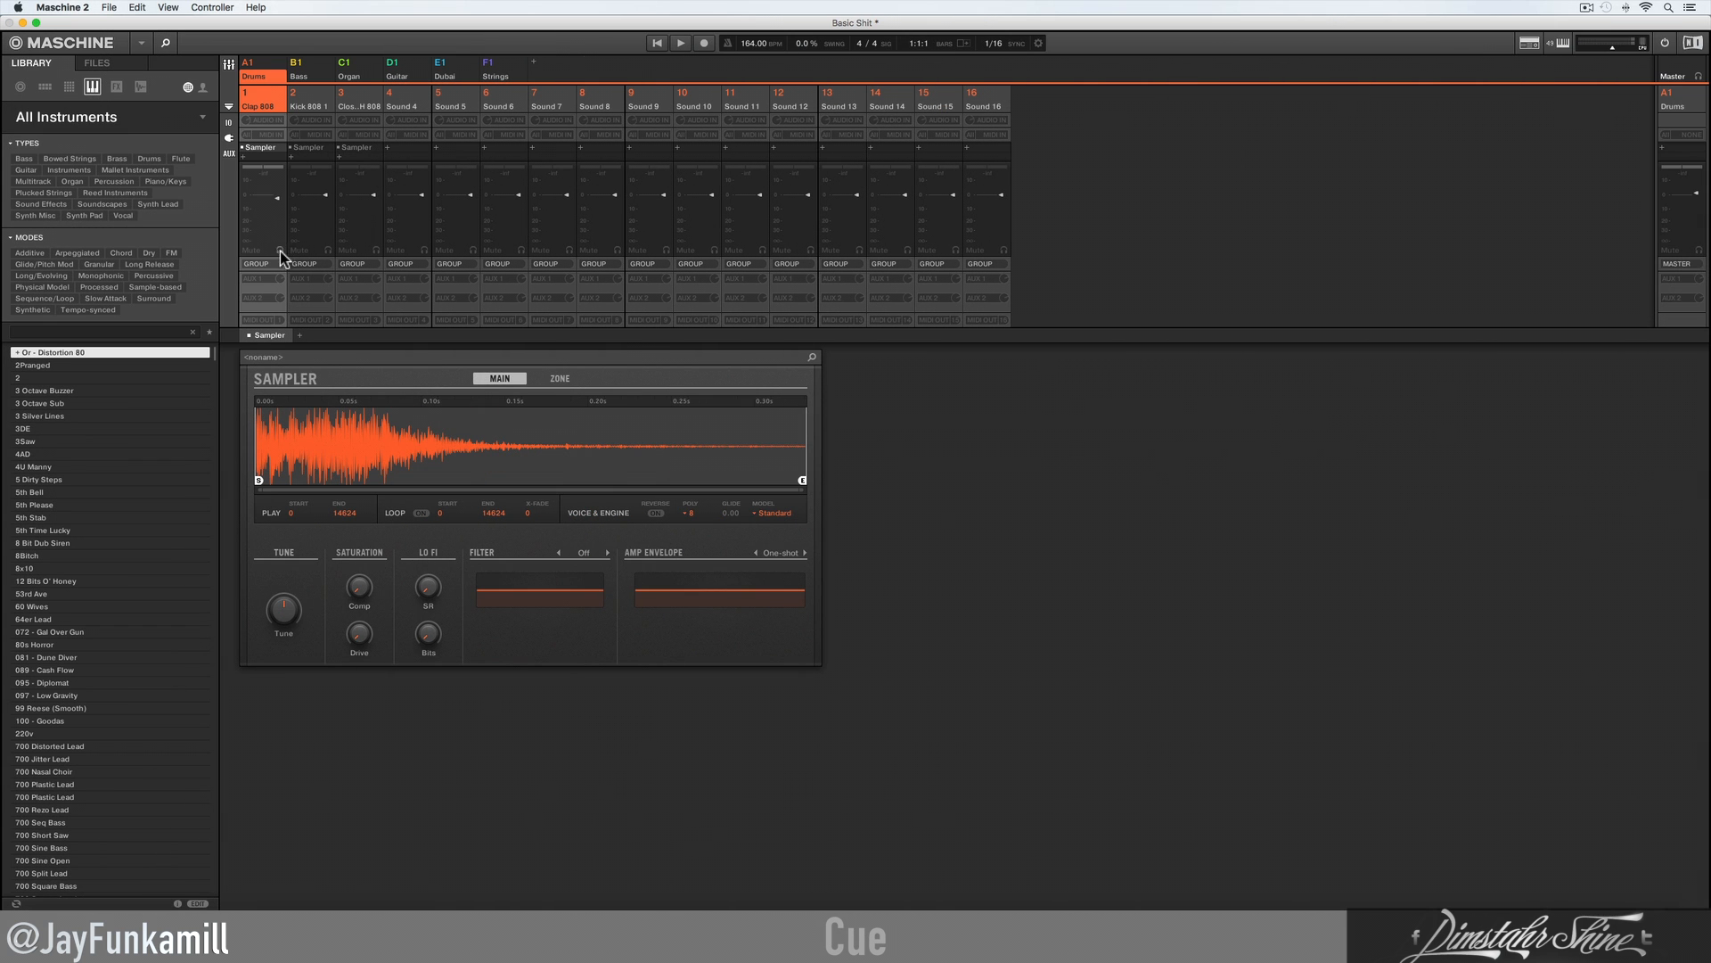
- Enable cue monitoring on the Clap 808 and Kick 808 channels
click(279, 249)
click(329, 250)
- Examine the master's output settings and the cue output destination in the arrange view
click(229, 64)
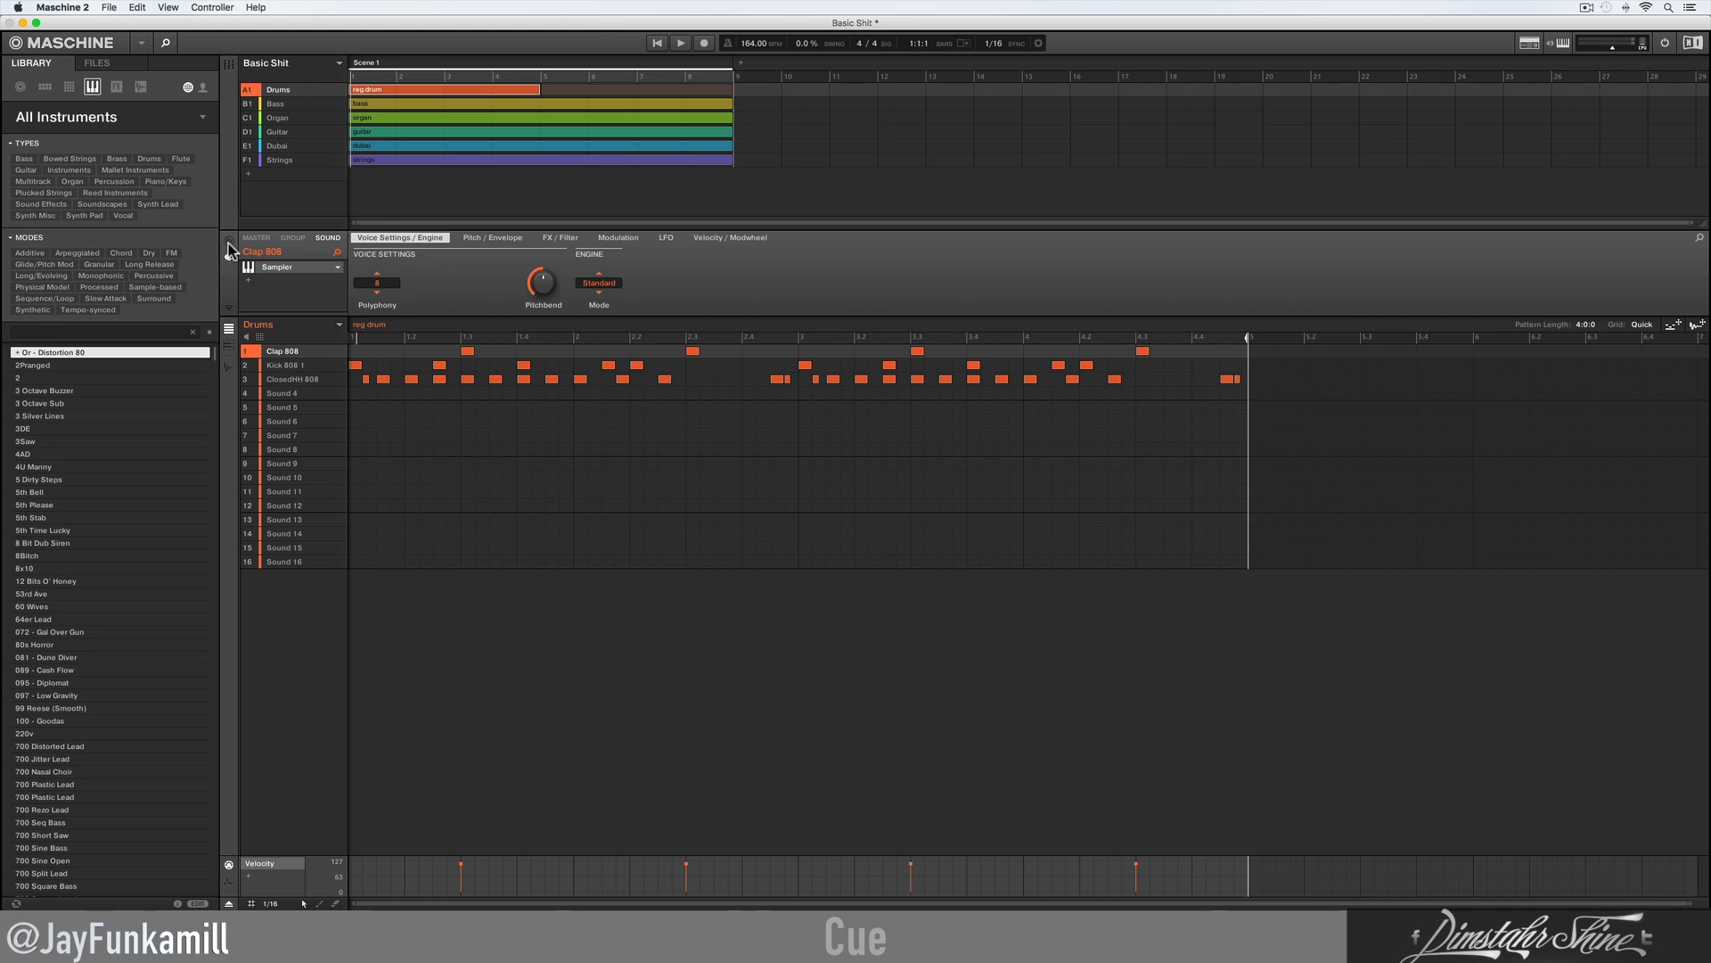
click(257, 238)
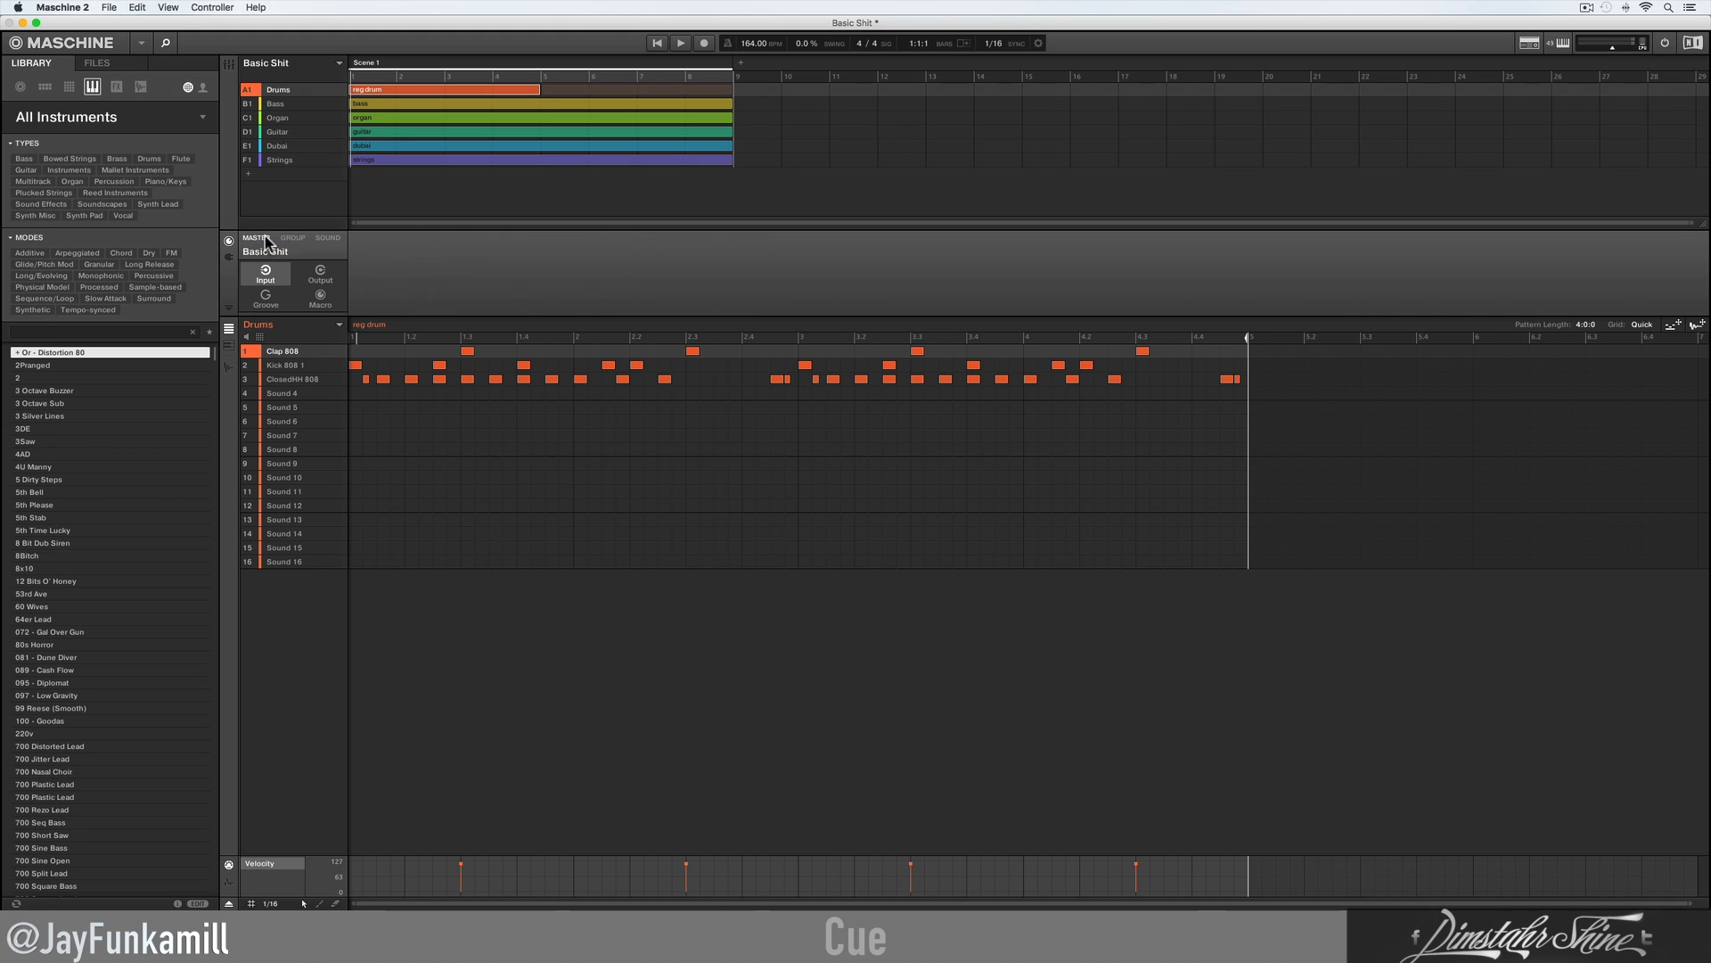
click(320, 273)
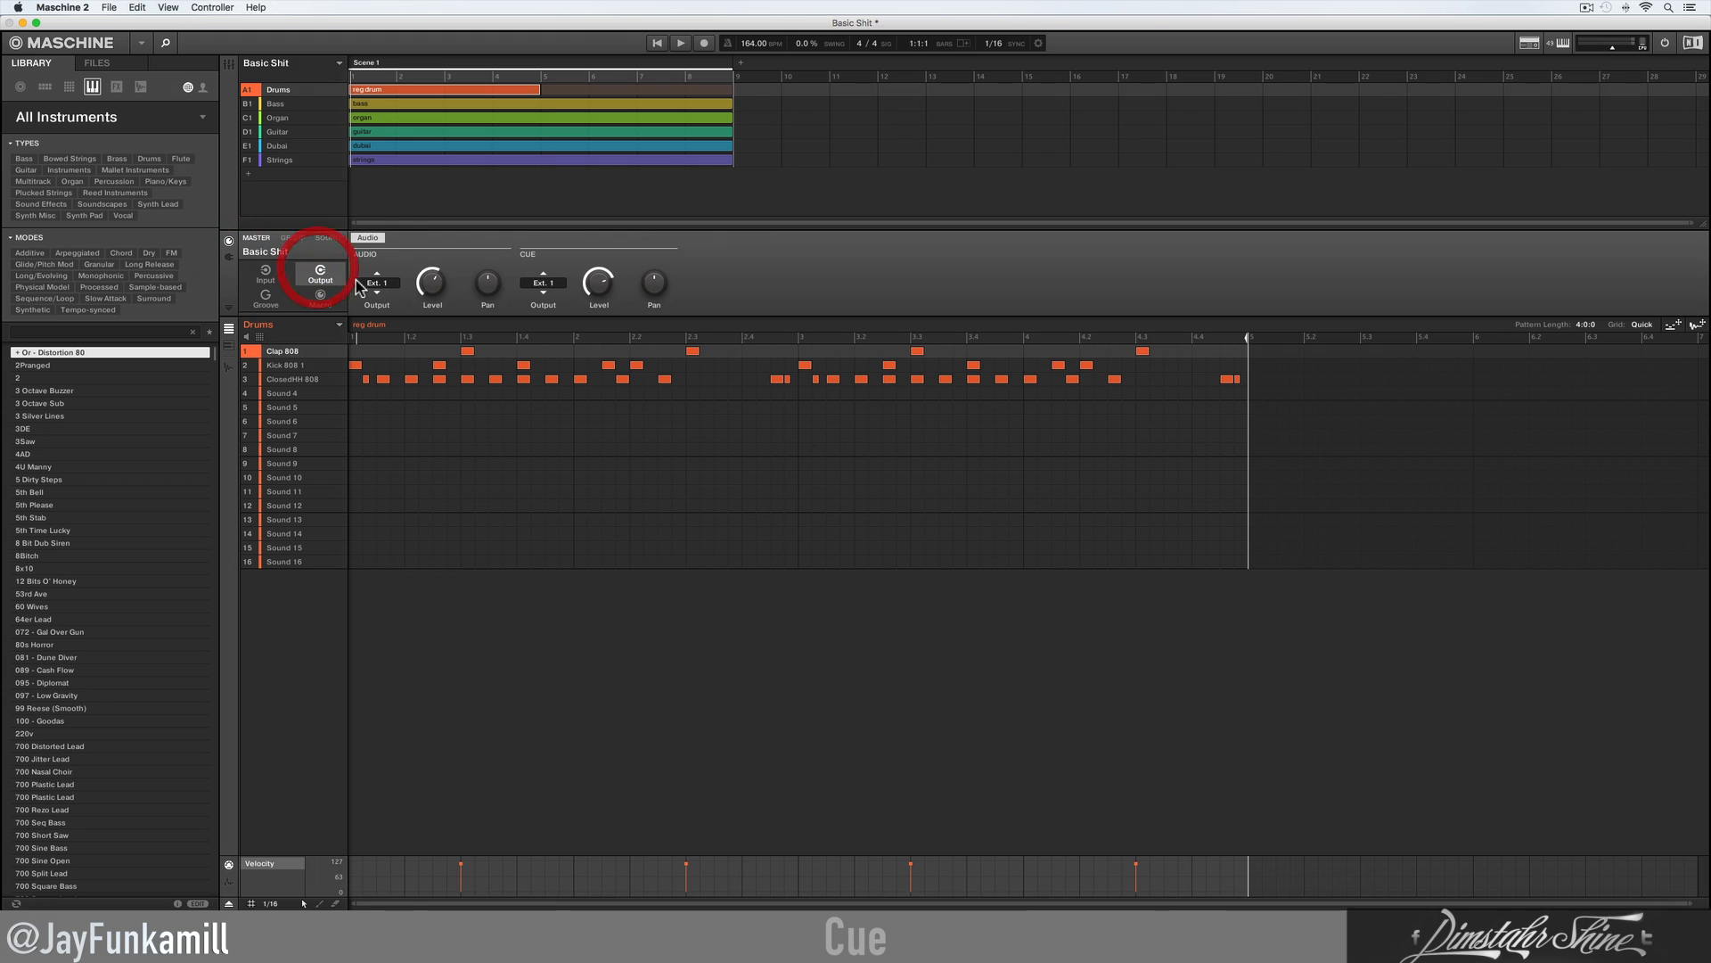
click(540, 285)
click(544, 296)
click(231, 68)
click(328, 197)
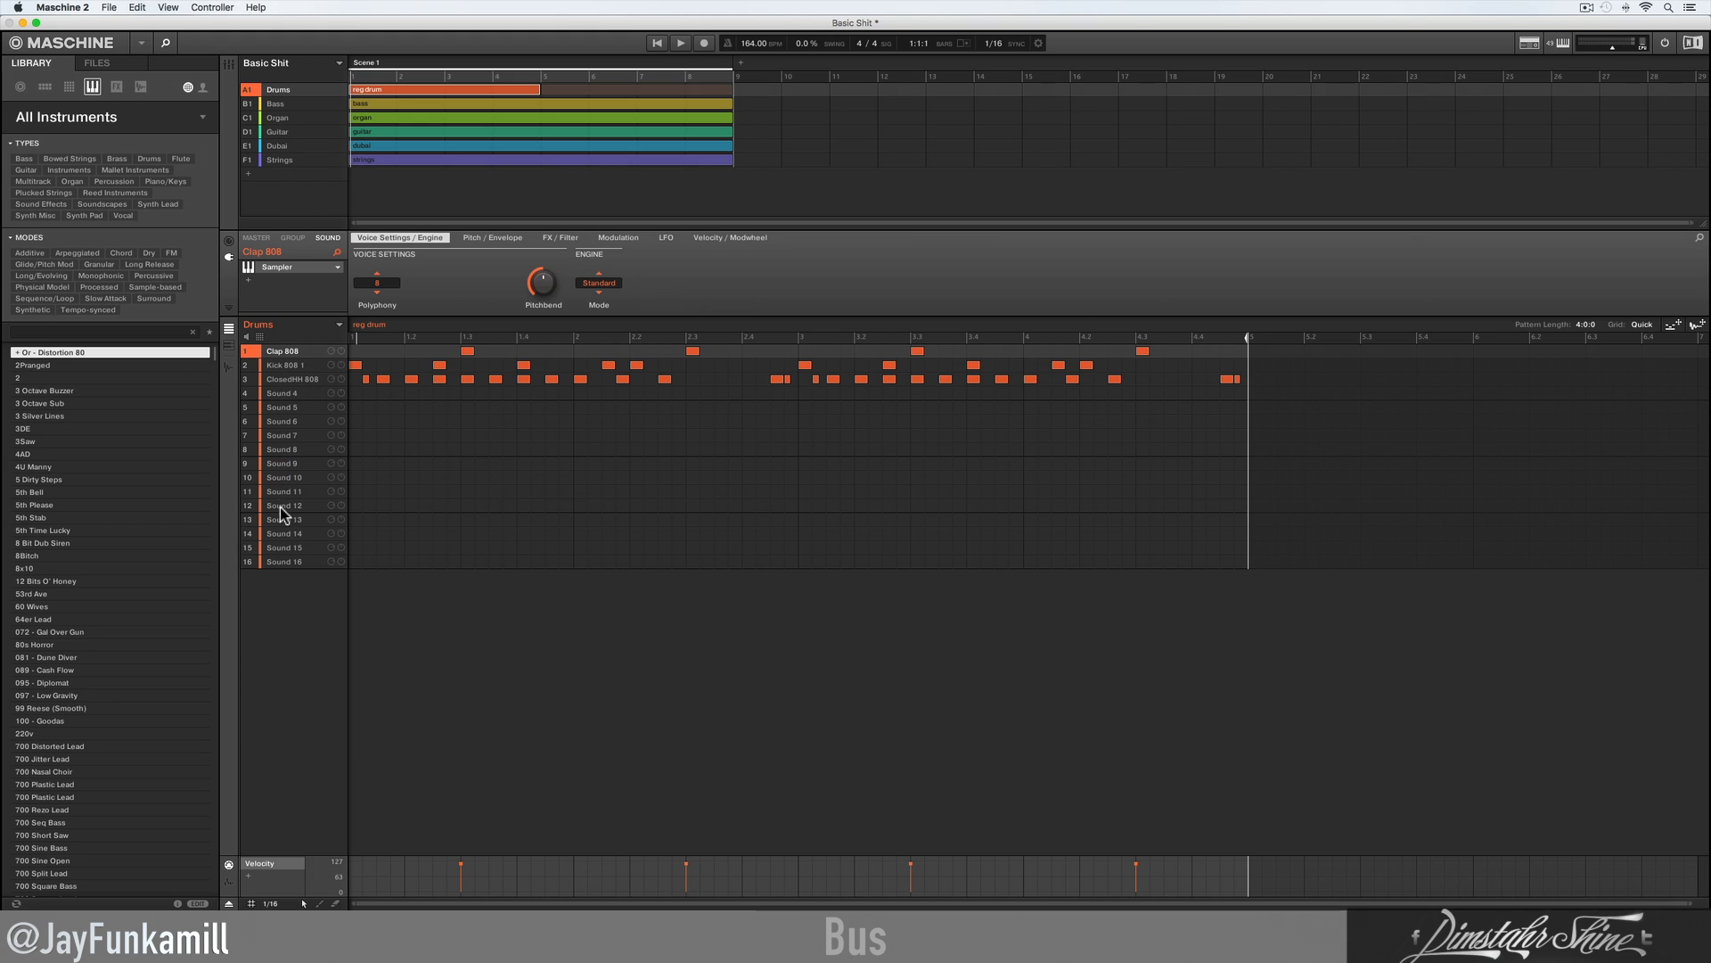
- Load an internal Reverb plug-in into the empty Sound 8 slot of the Drums group
click(283, 450)
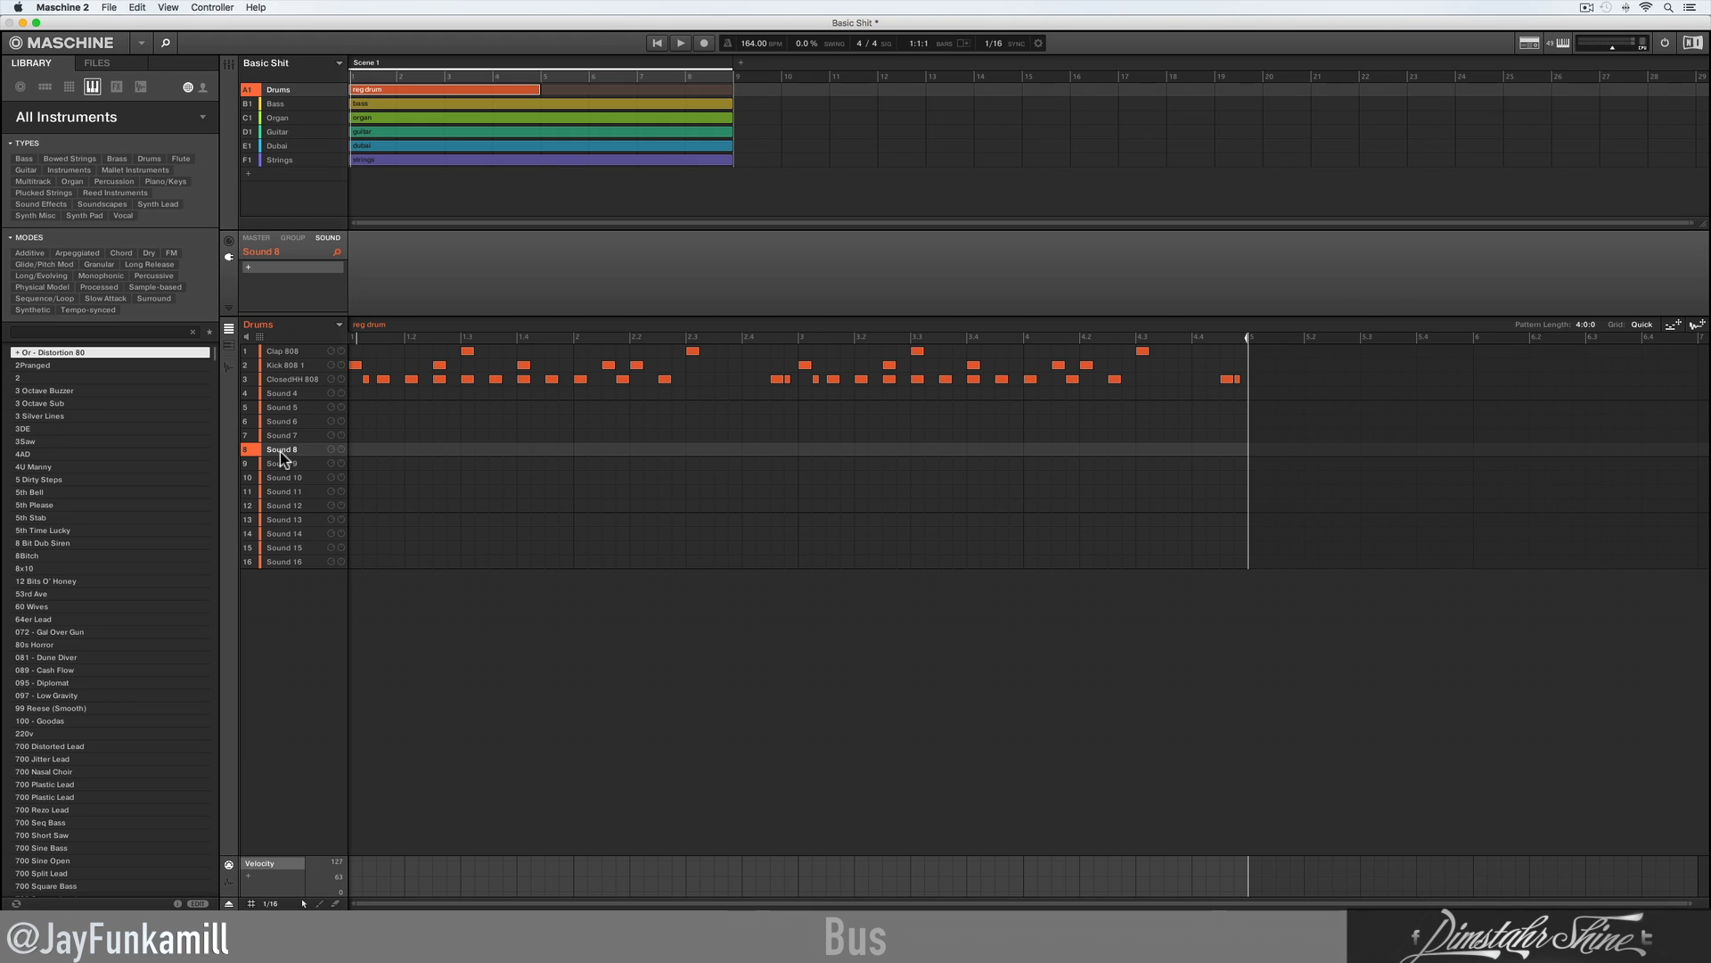
click(248, 267)
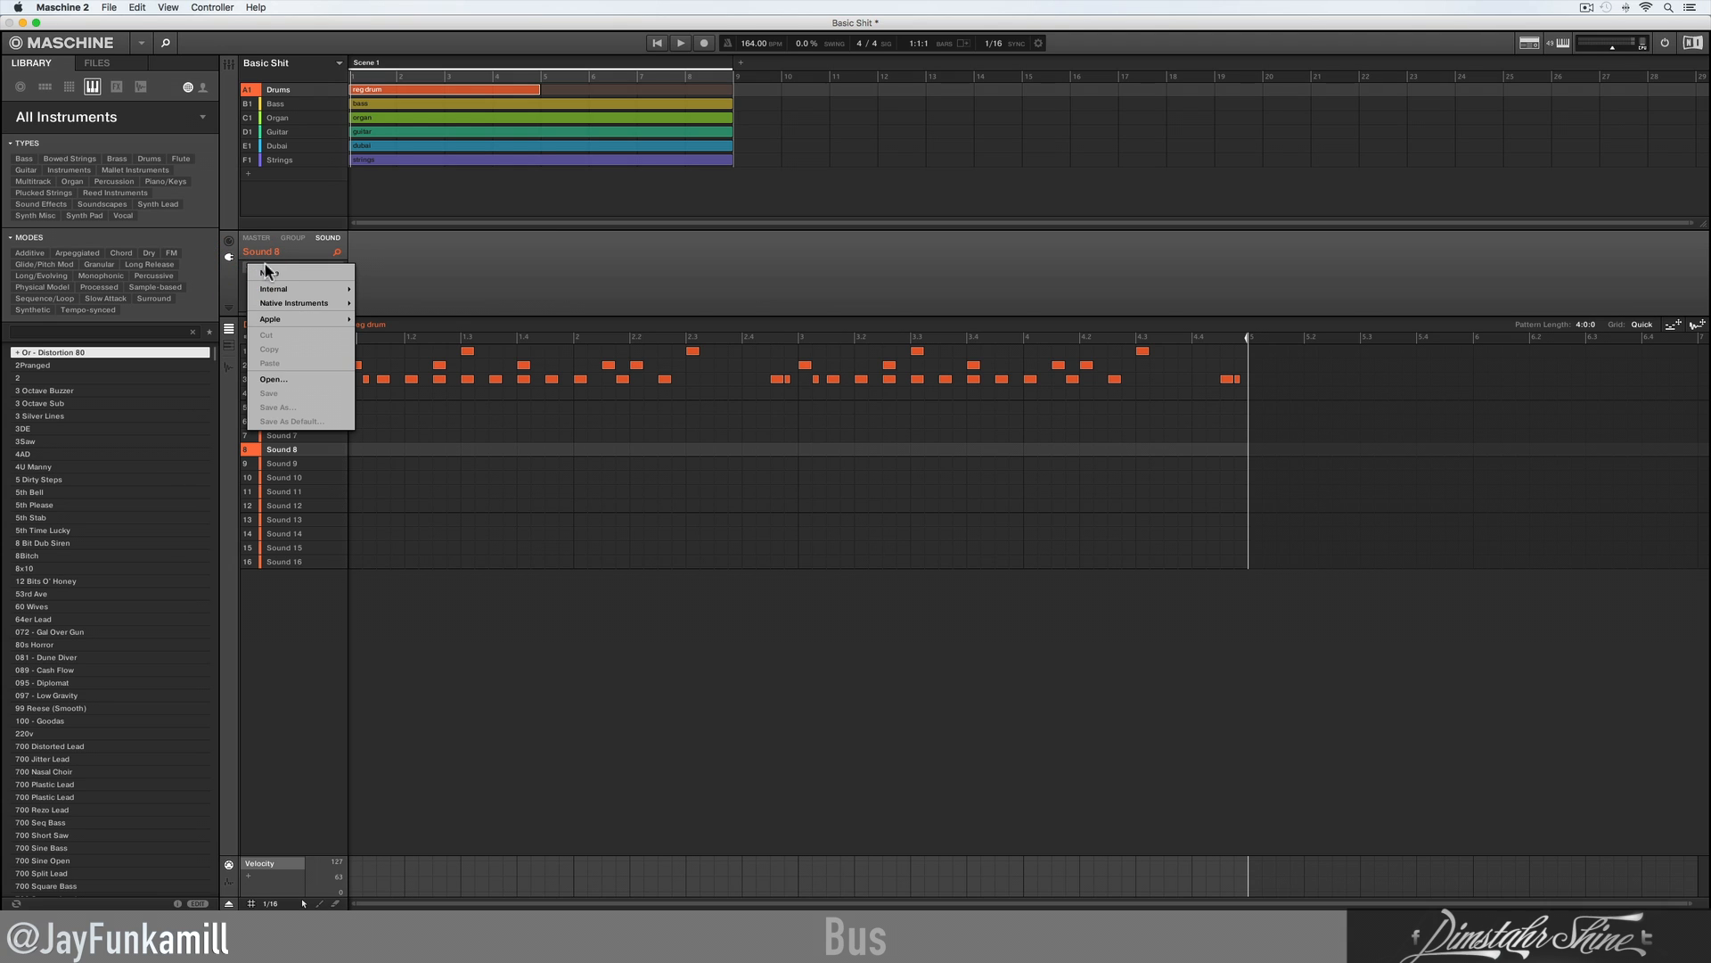
mouse_move(279, 290)
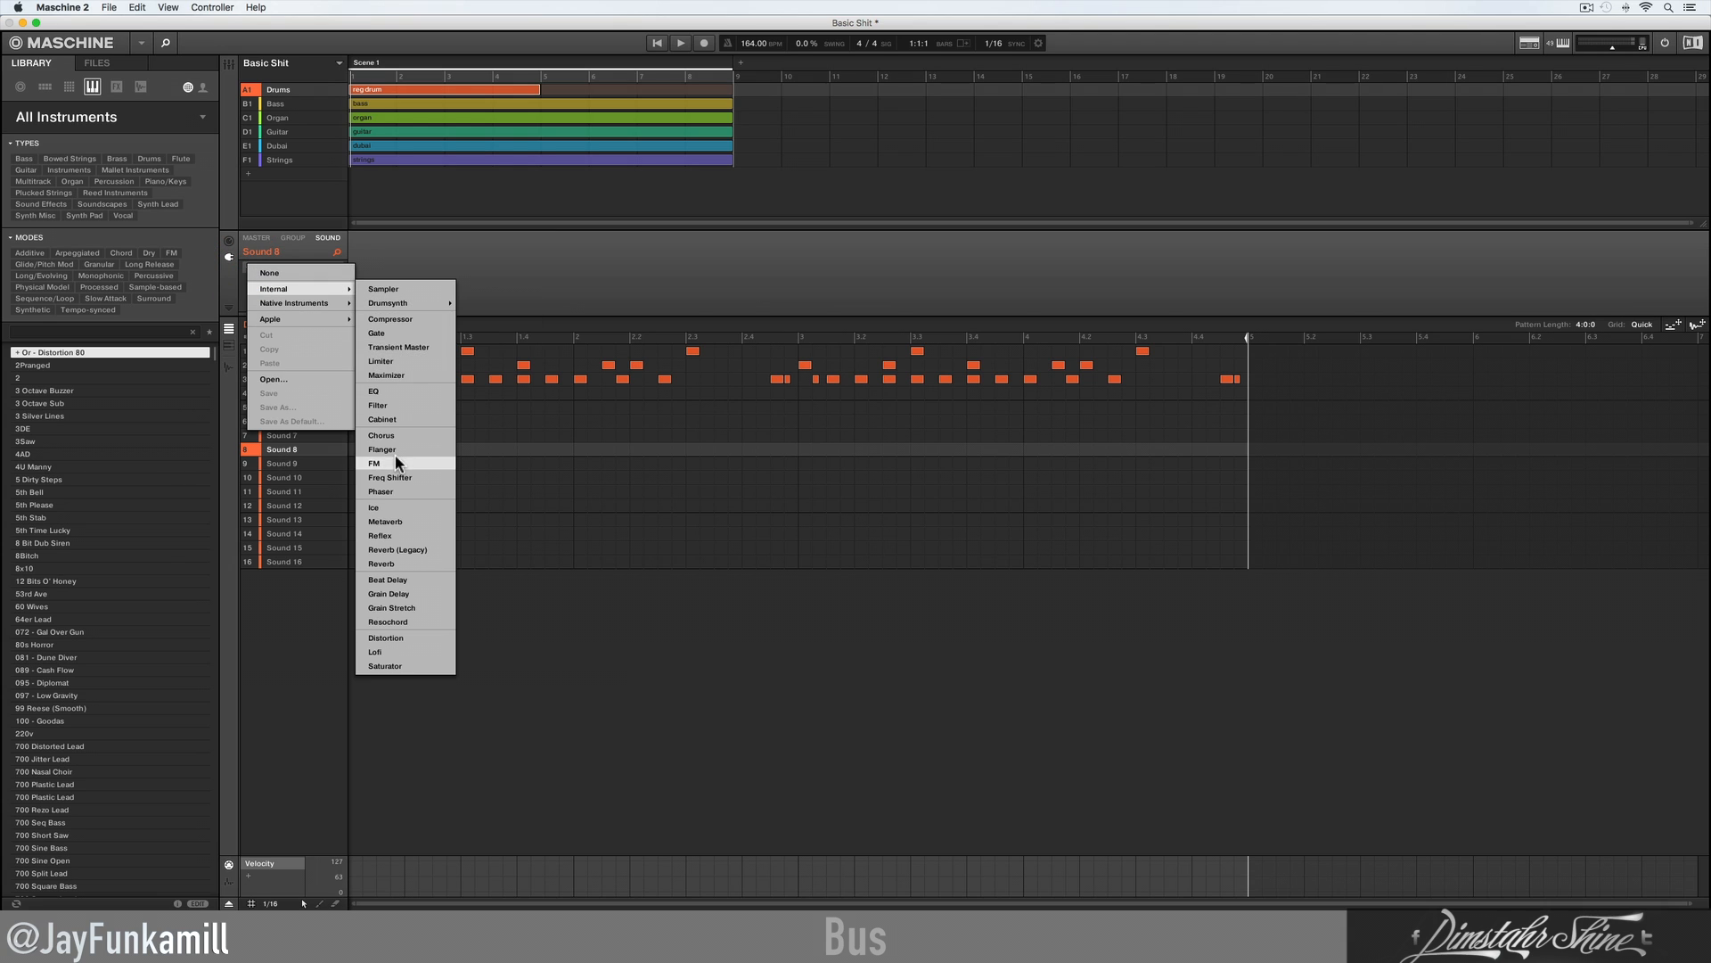
click(392, 563)
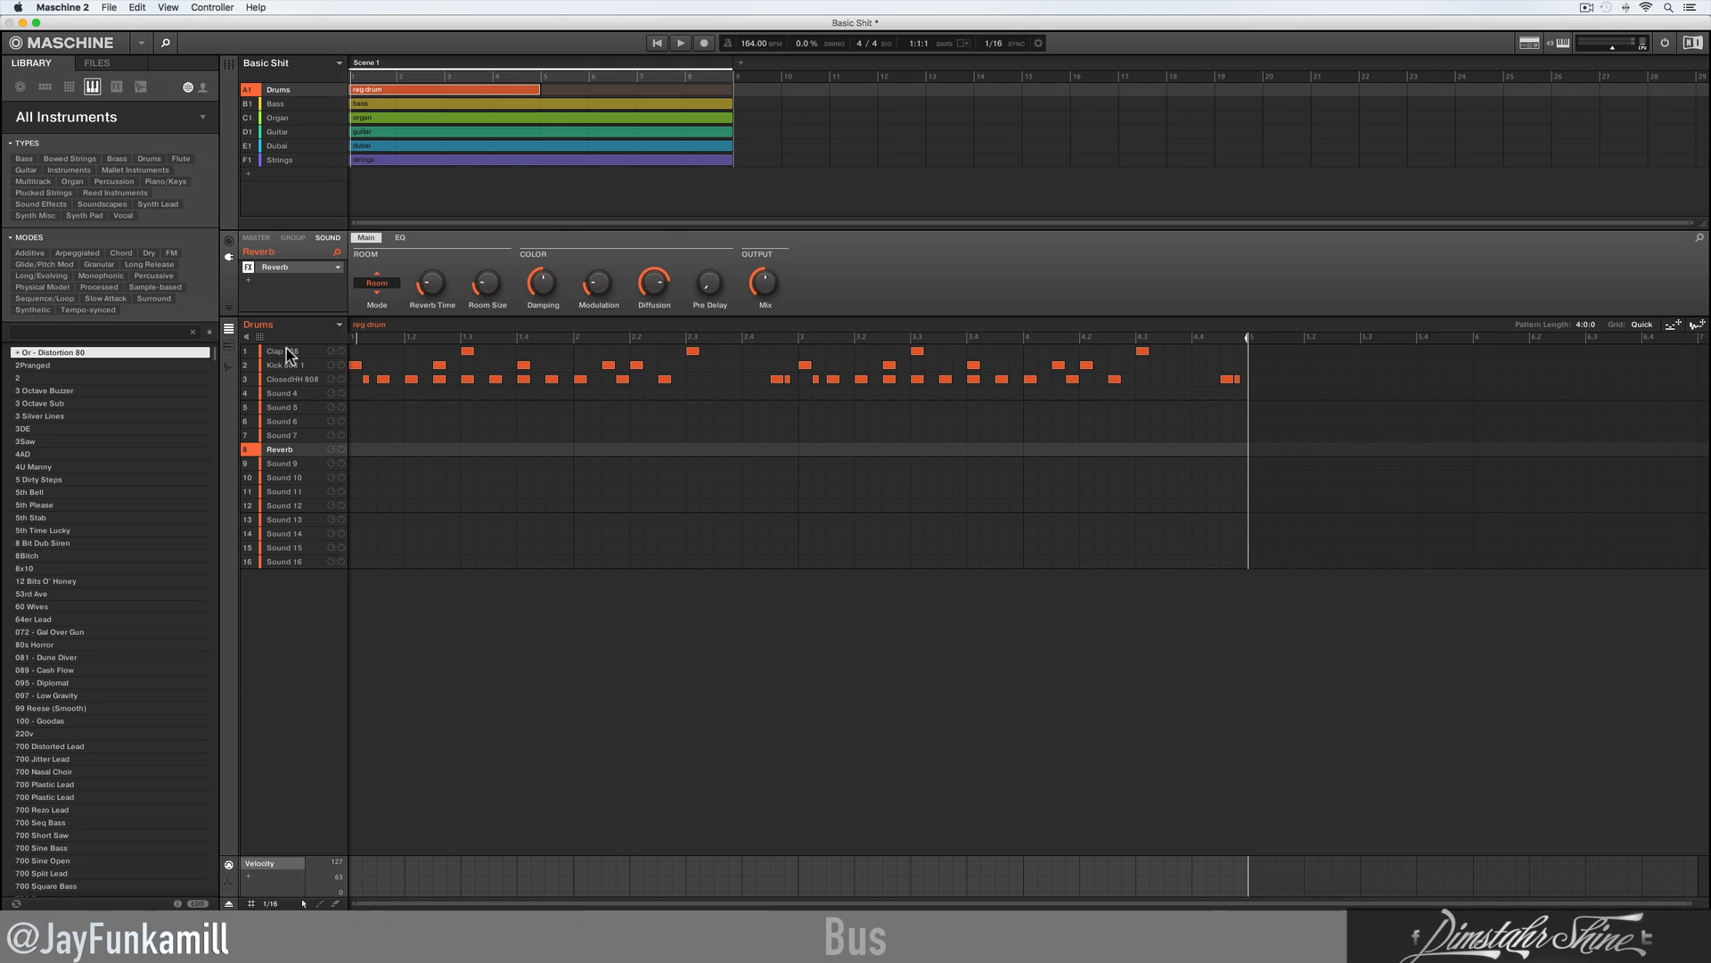
- Route the Clap 808 sound's audio output destination to A1:S8 - Drums: Reverb
click(283, 351)
click(226, 242)
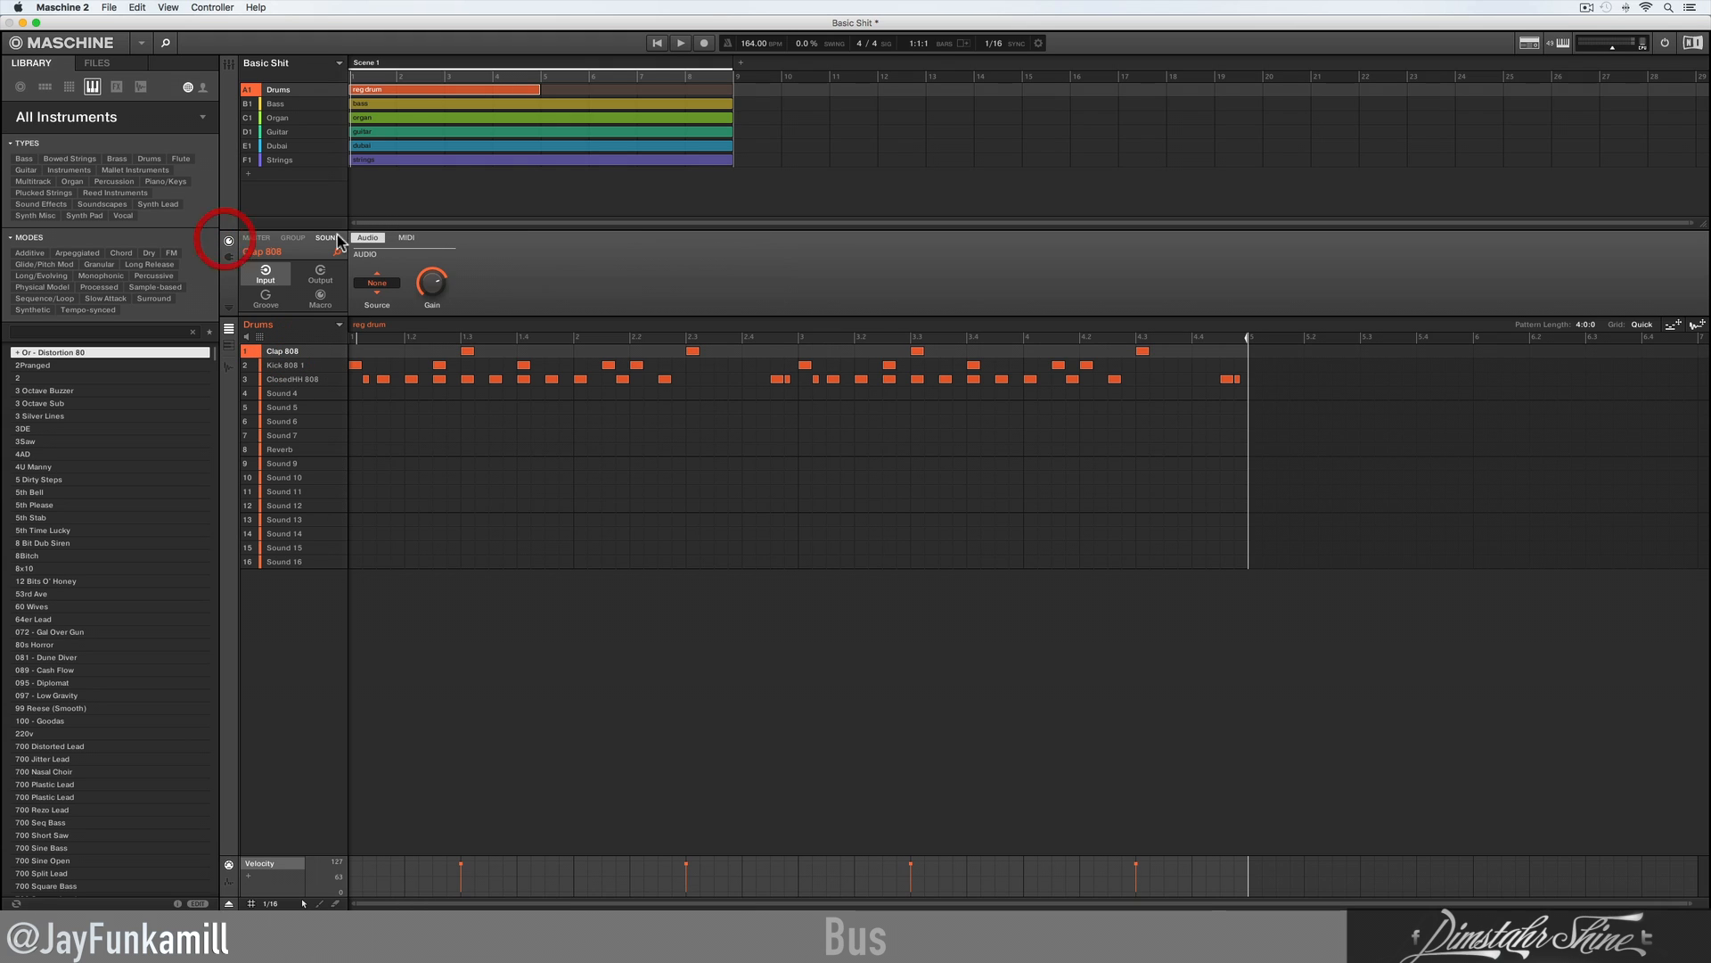
click(321, 275)
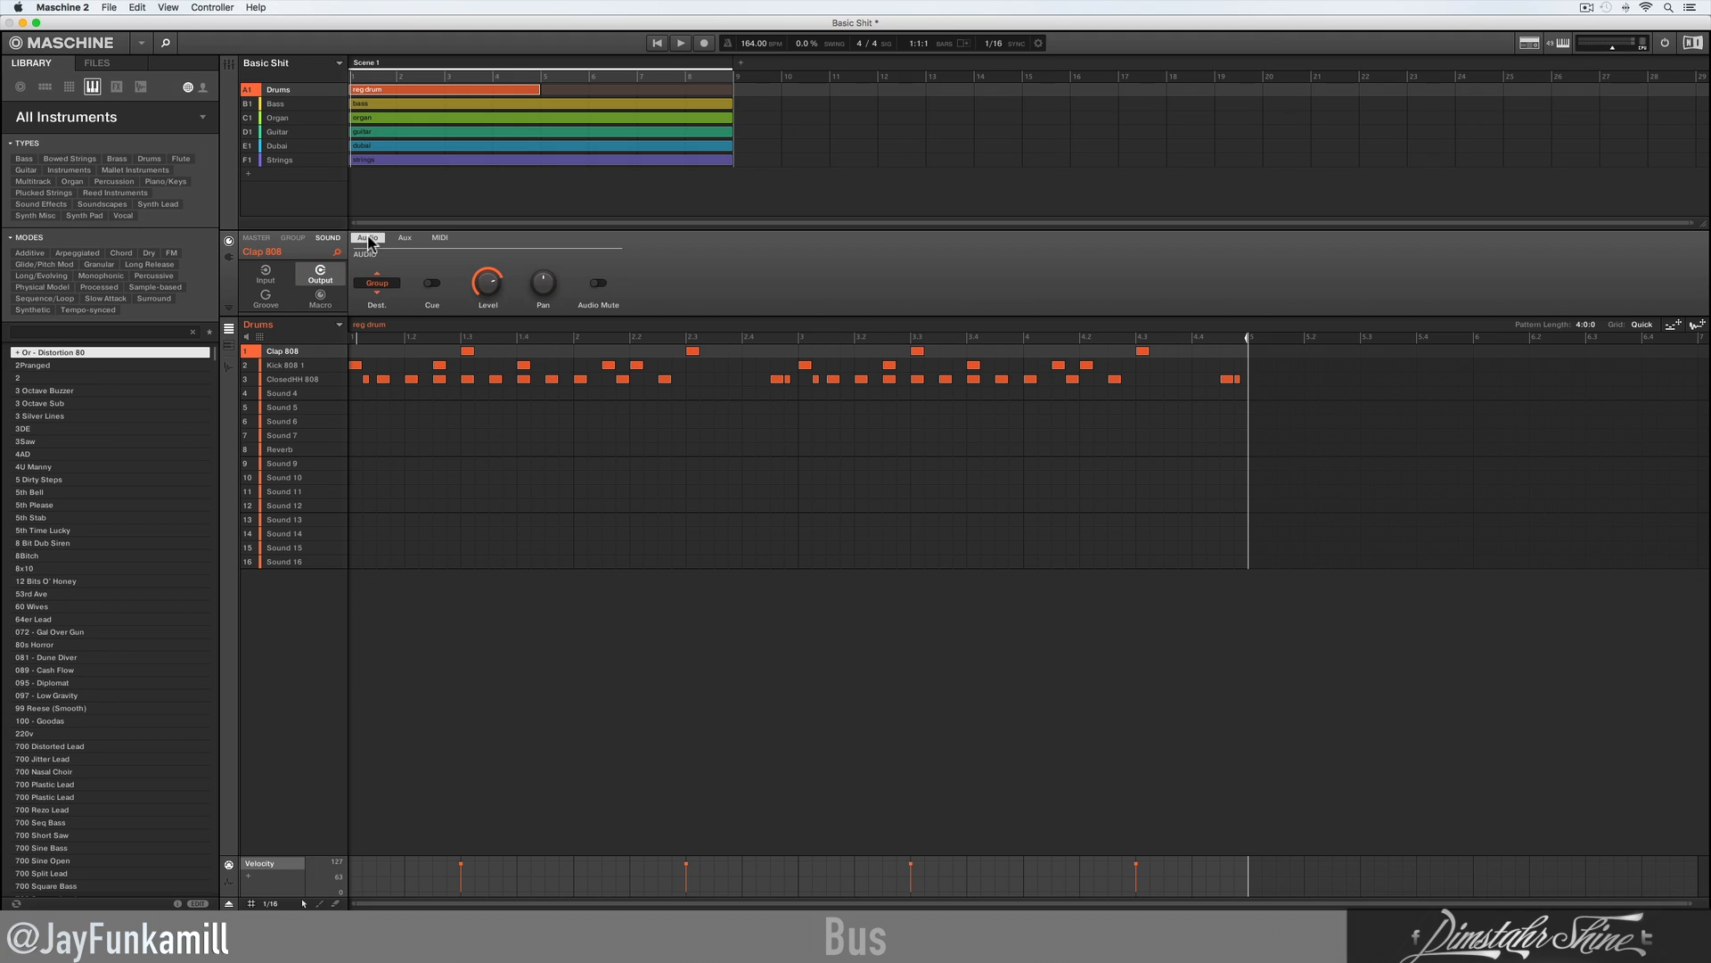
click(406, 241)
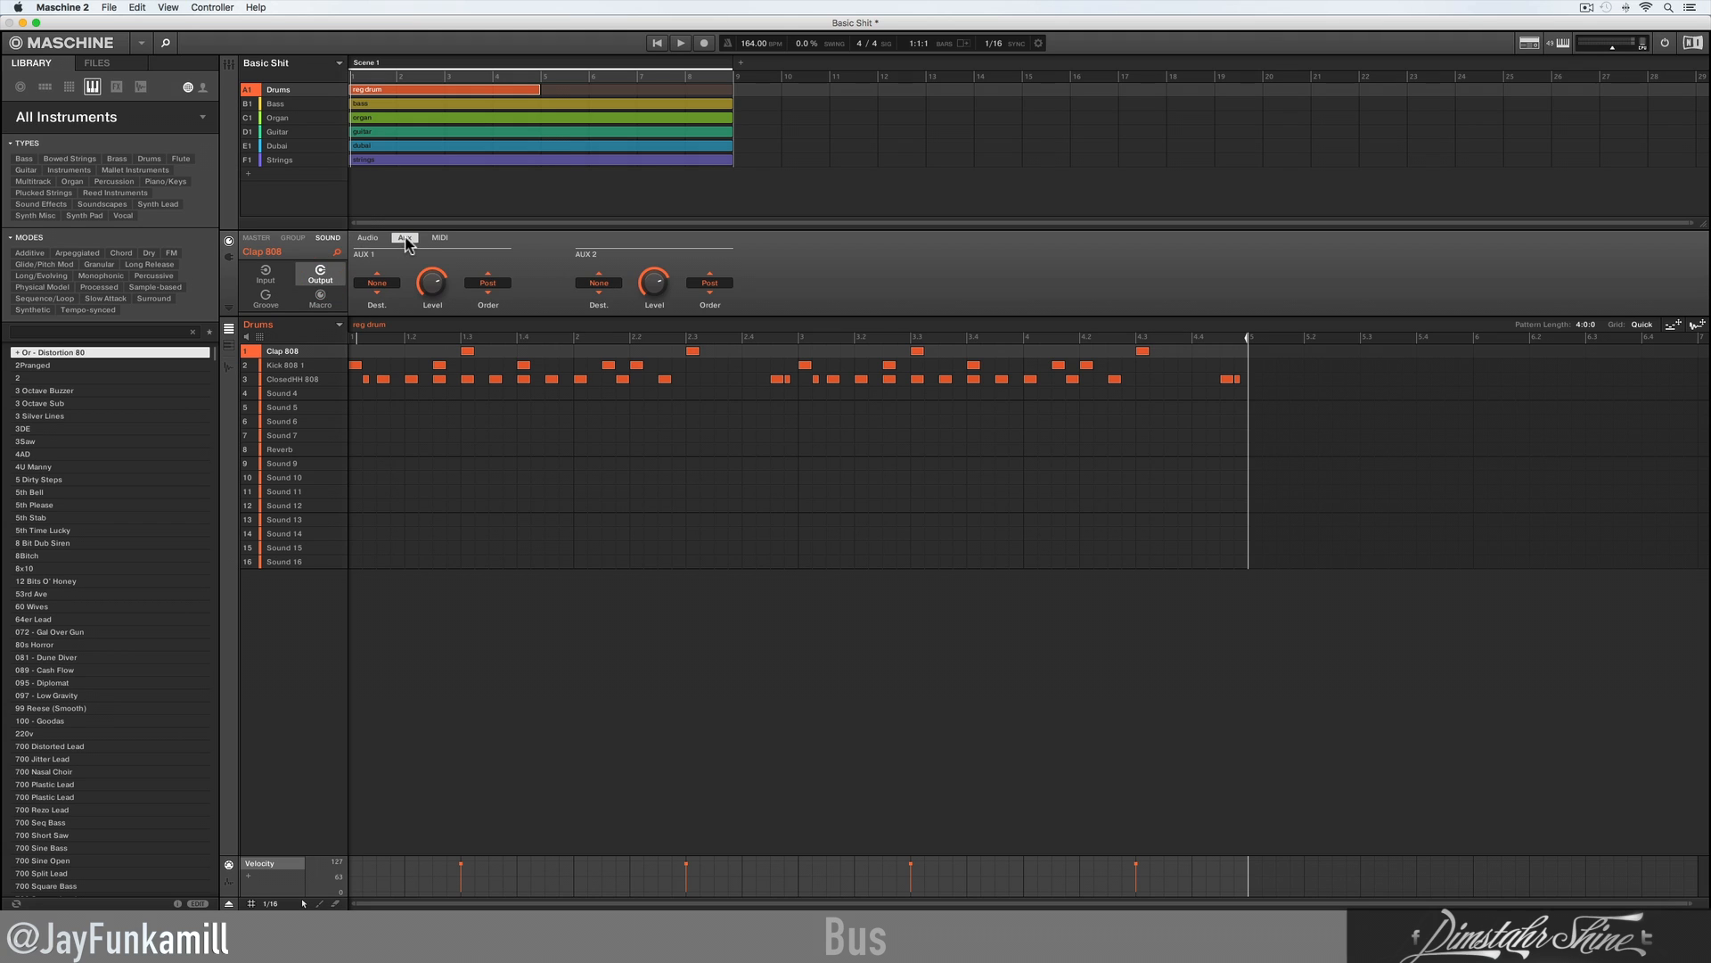
click(368, 238)
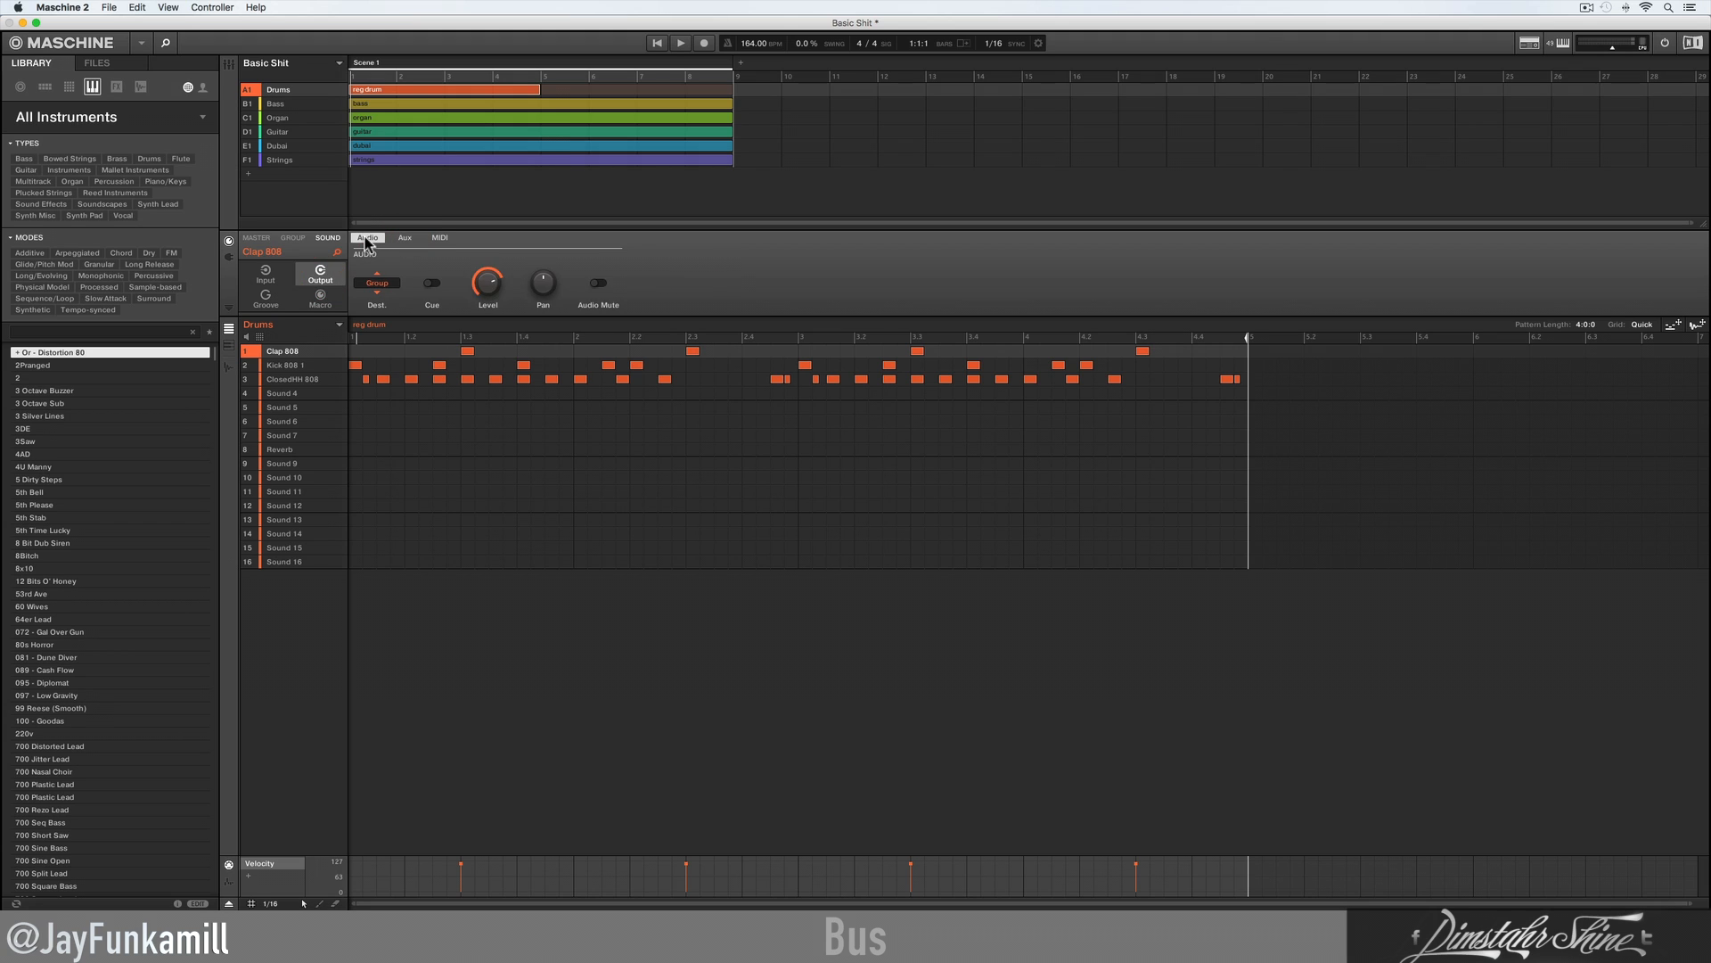
click(379, 284)
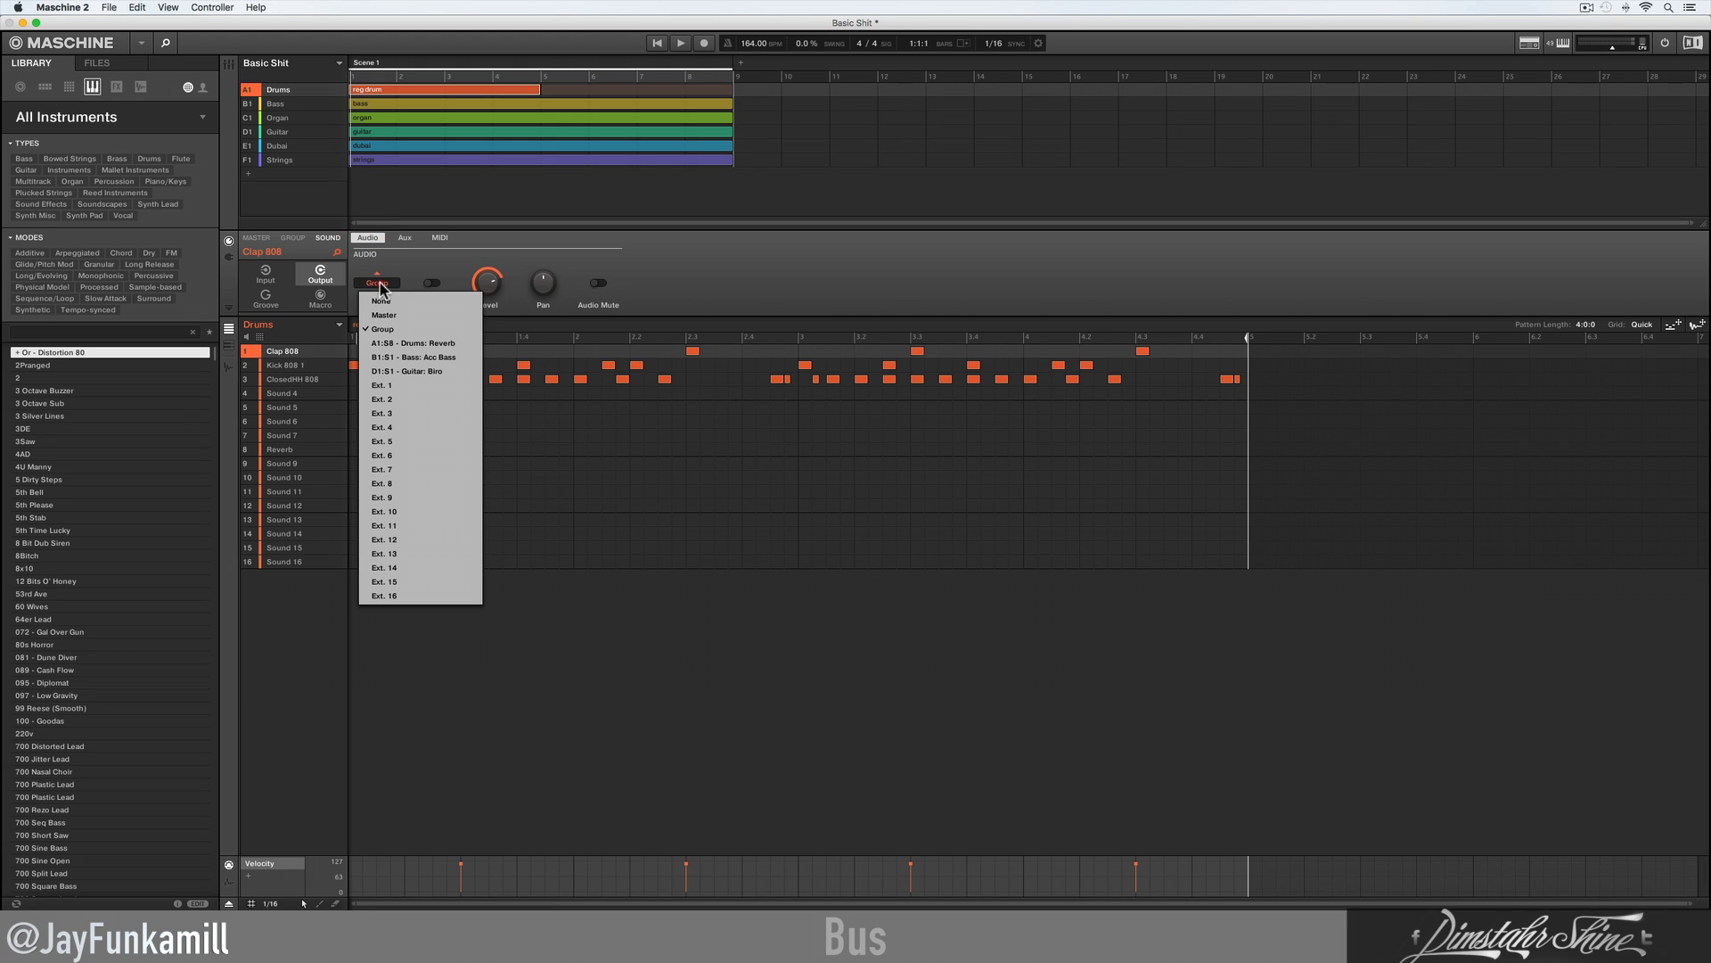
click(416, 344)
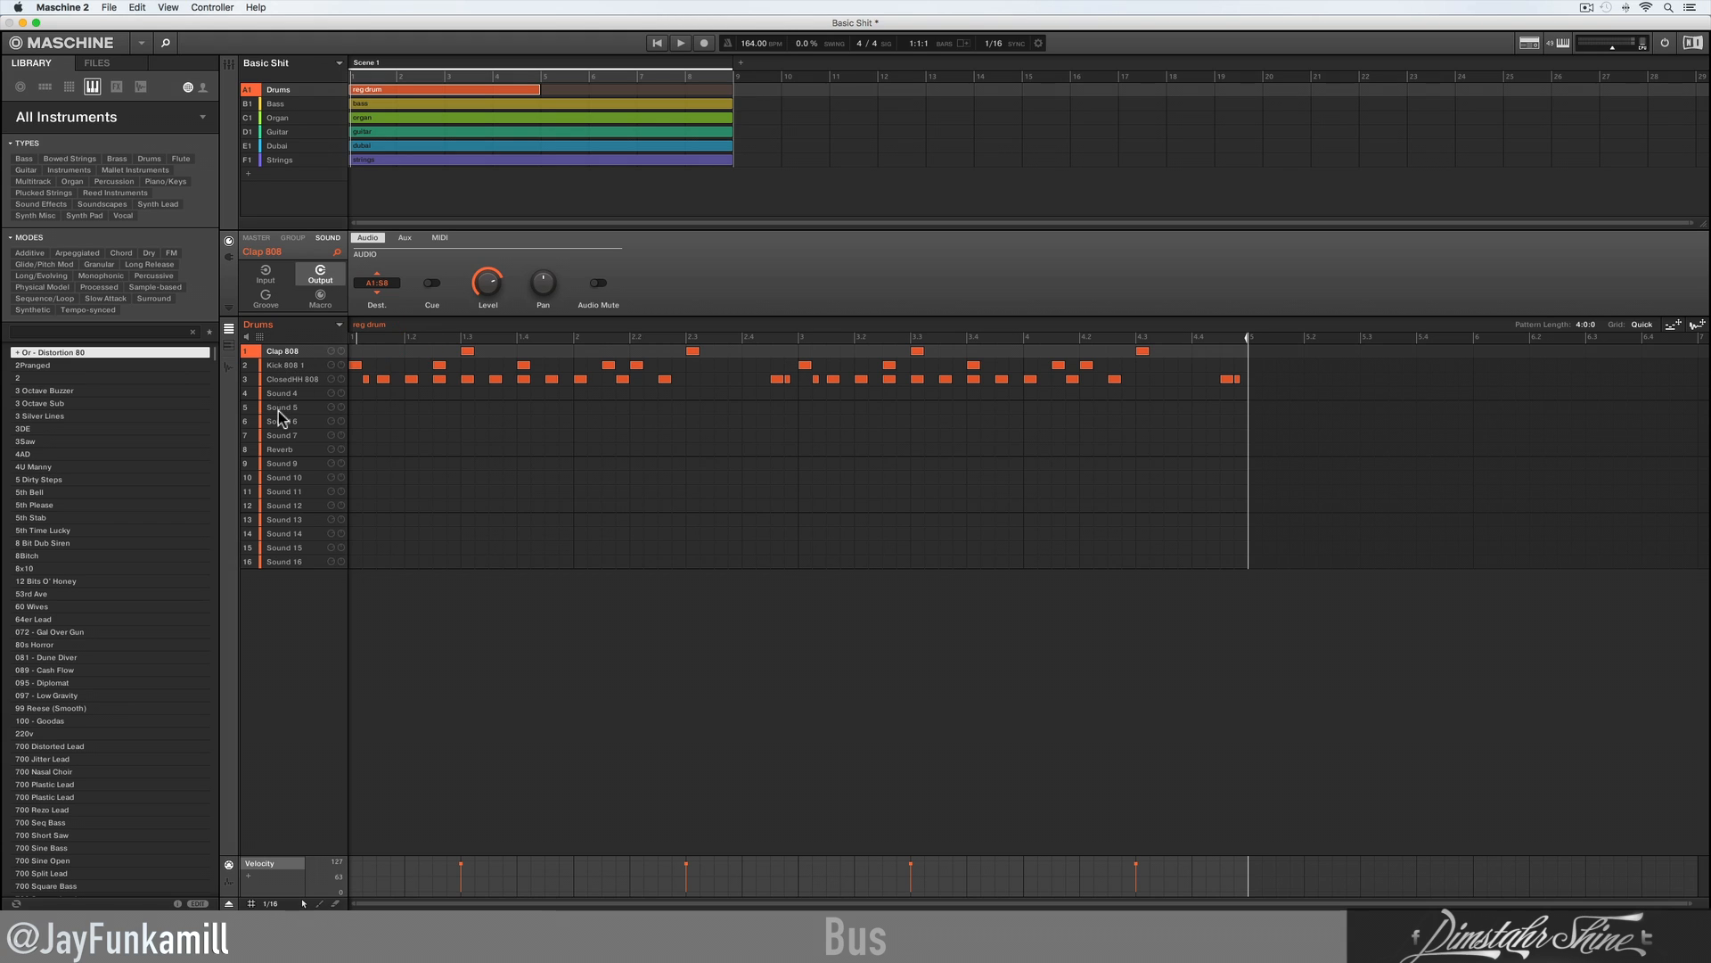
- Return to the mixer, select the Reverb channel, and play the pattern to hear it
click(254, 93)
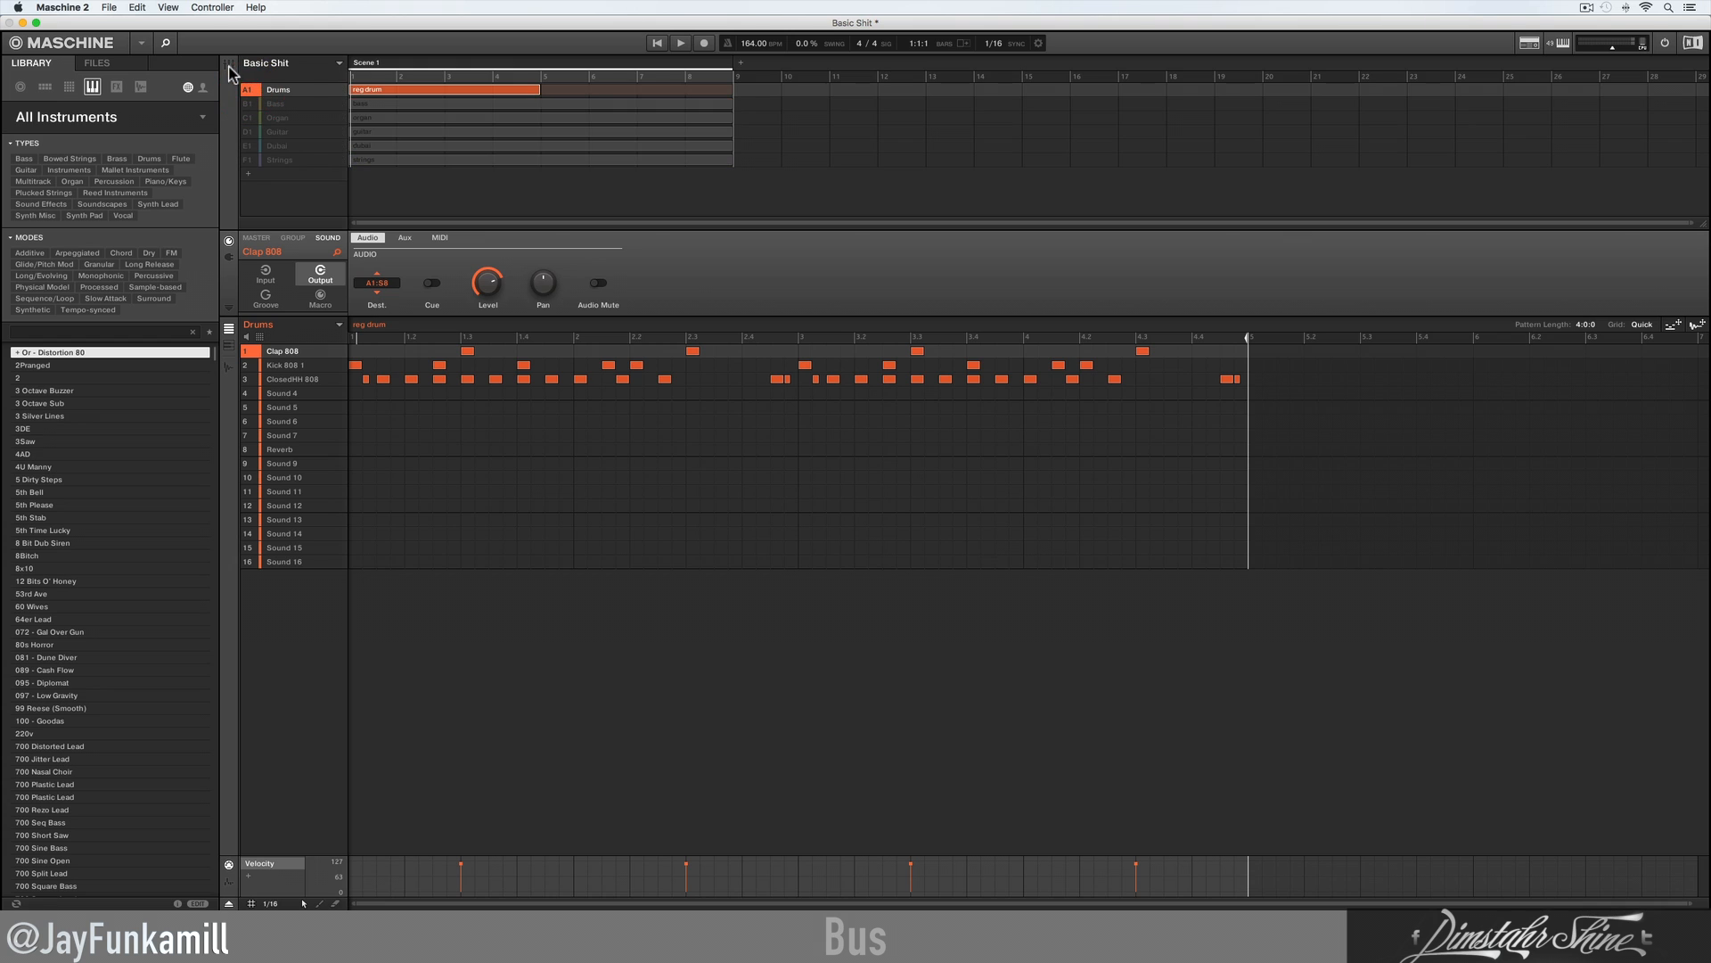
click(229, 64)
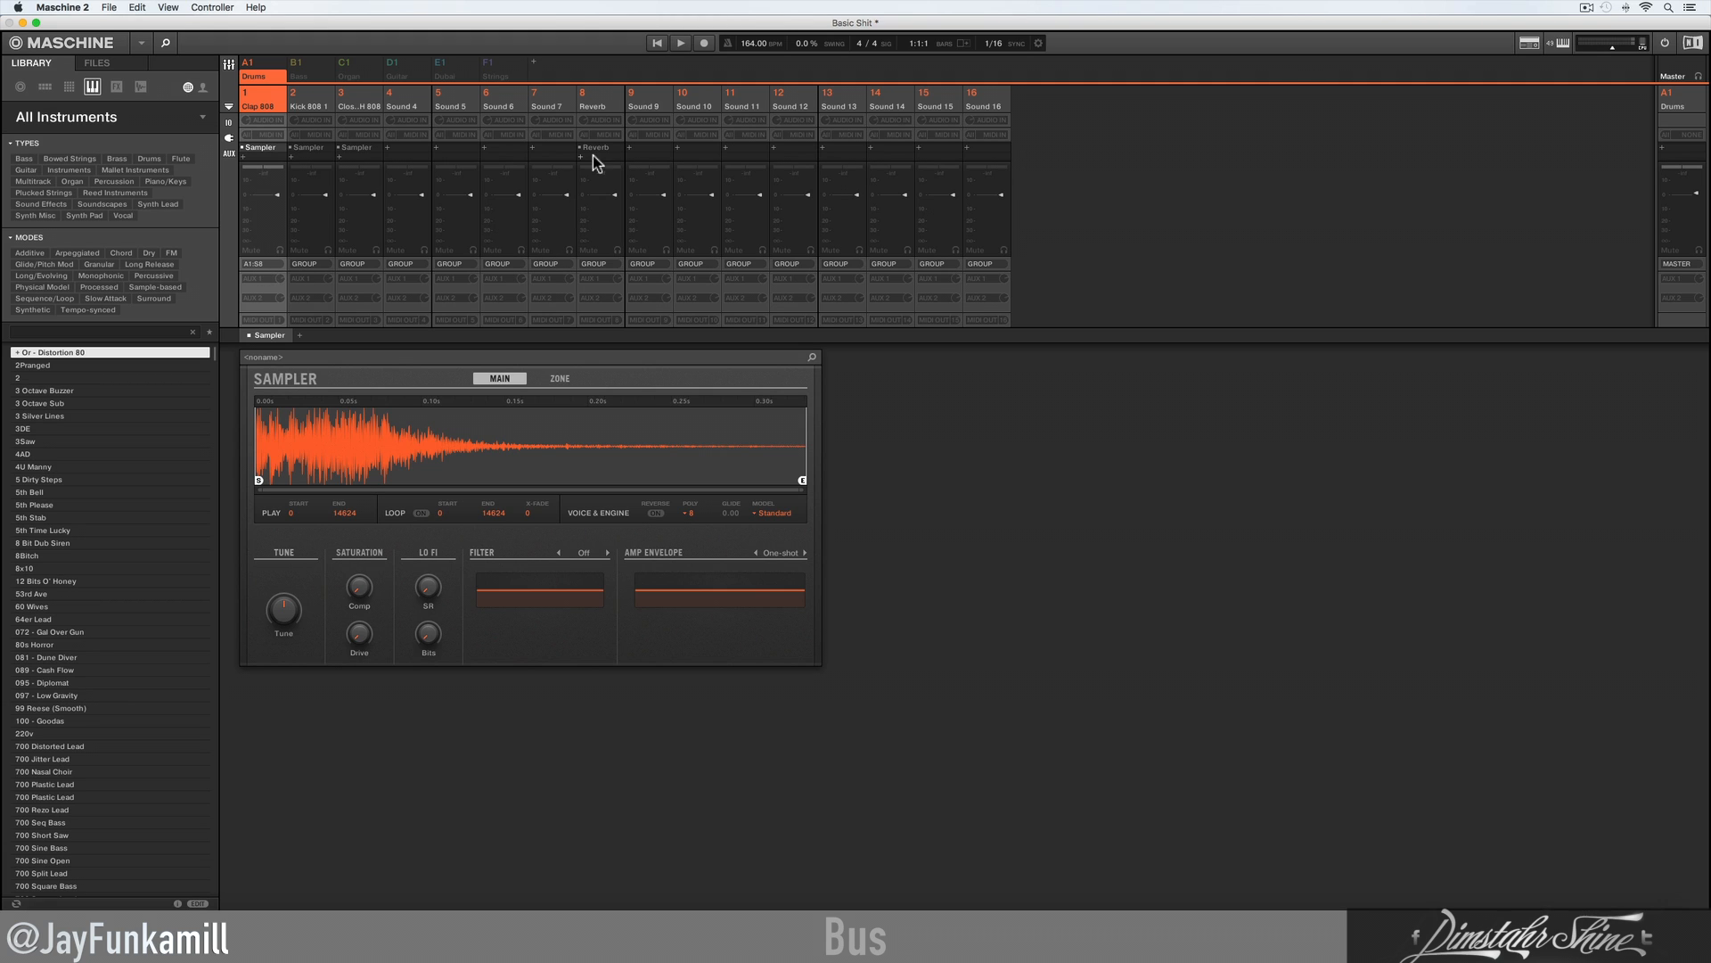
click(597, 95)
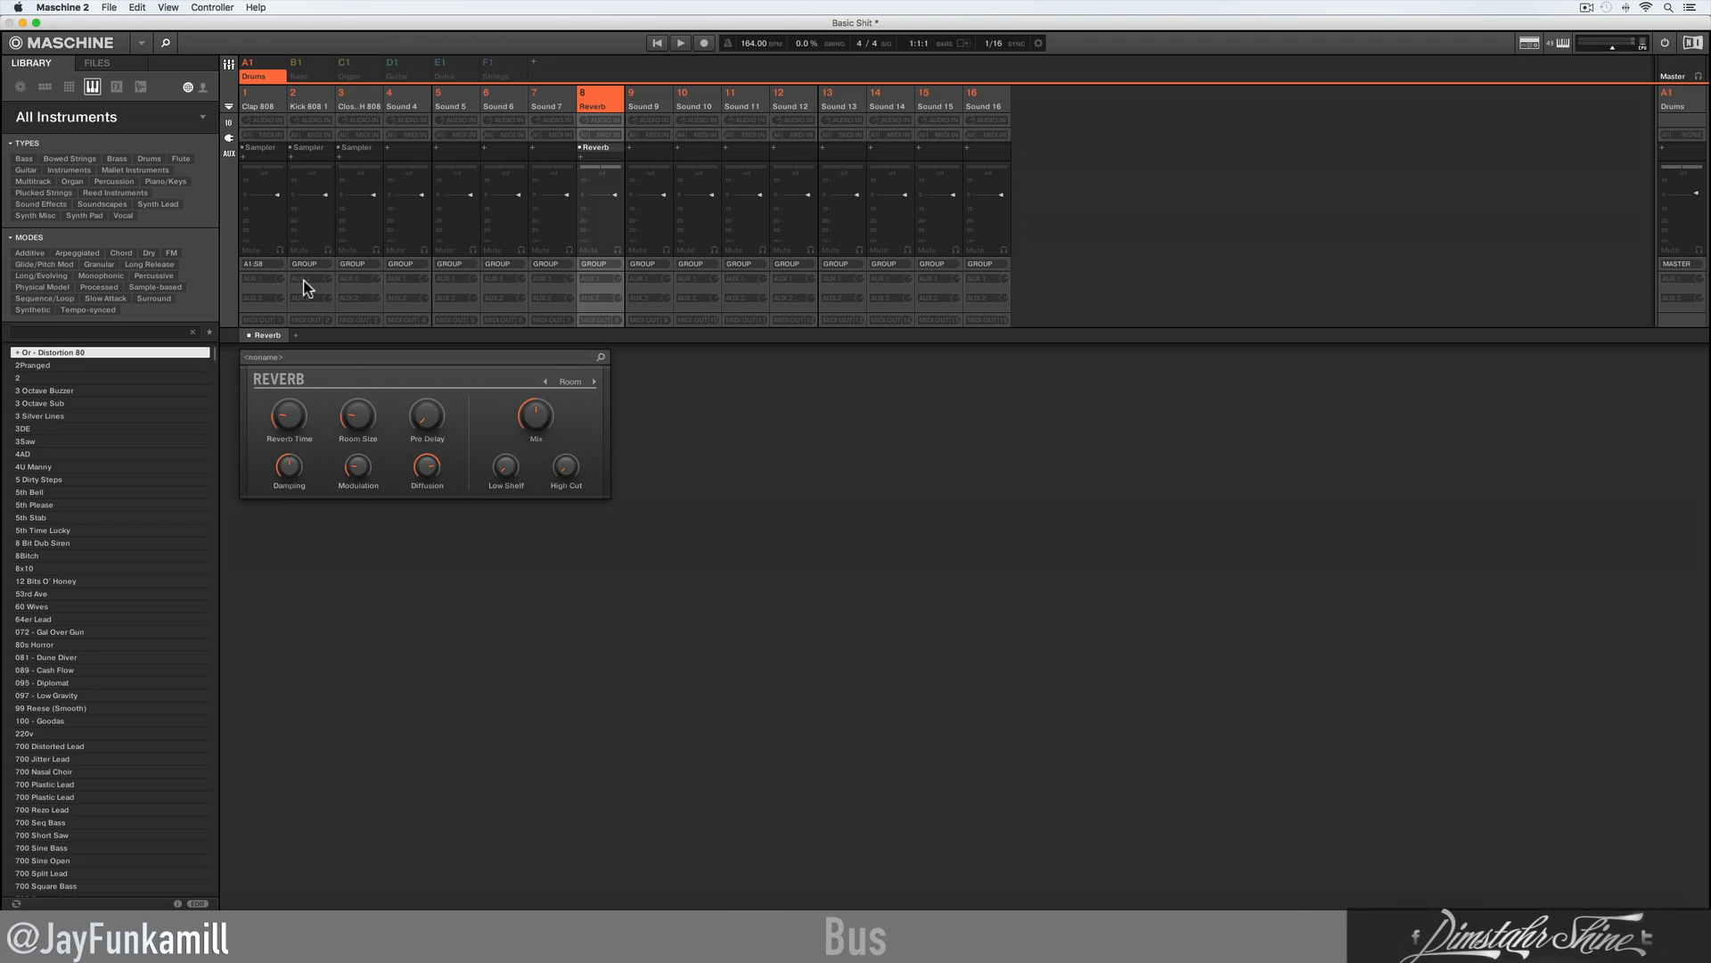
key(space)
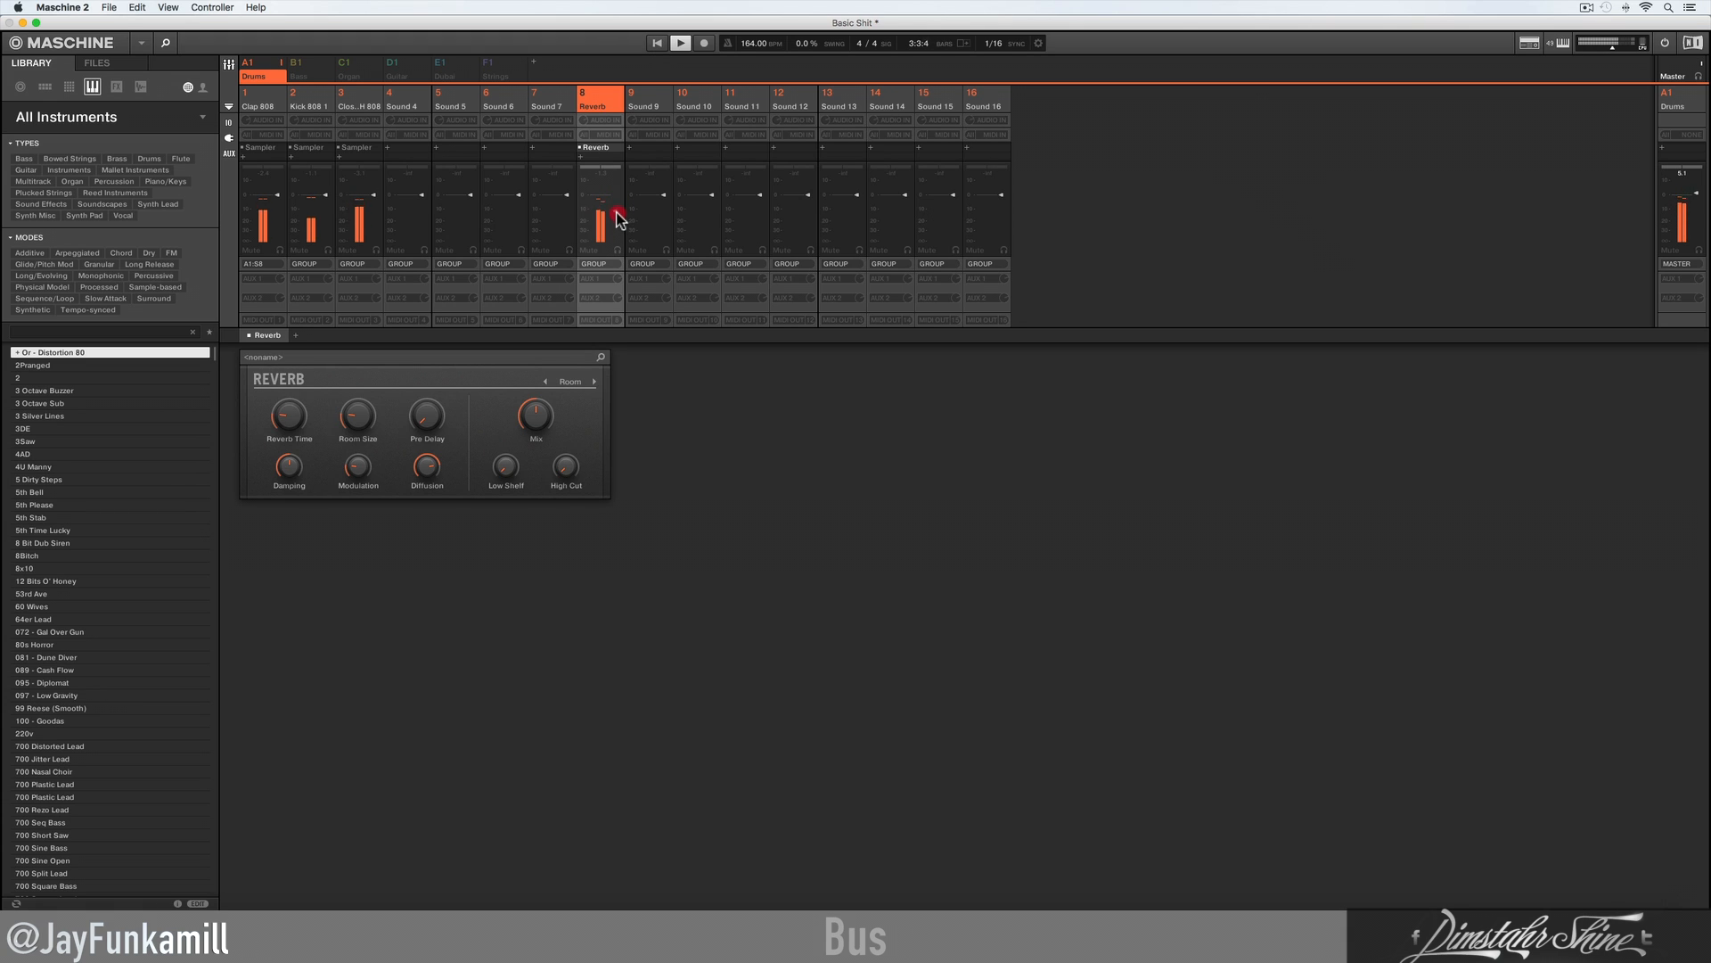
key(space)
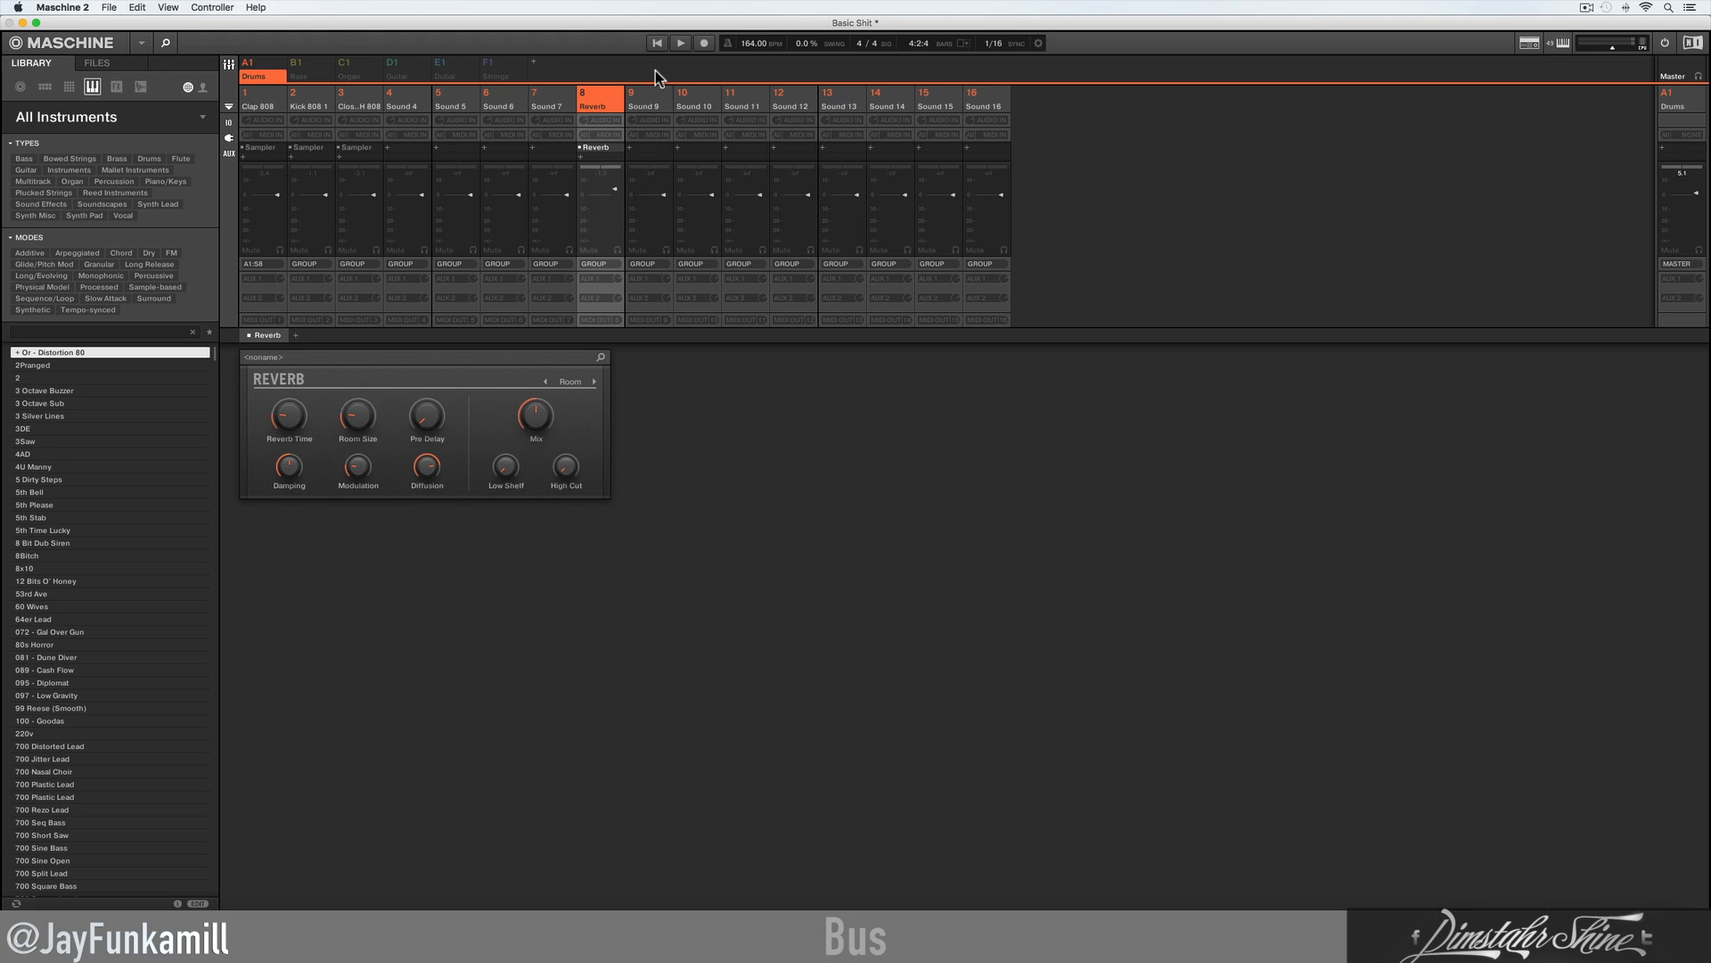
- Lower the Reverb channel's volume fader
click(658, 45)
drag(614, 190, 615, 209)
- Load an internal Ice effect into the empty Sound 9 slot
click(647, 105)
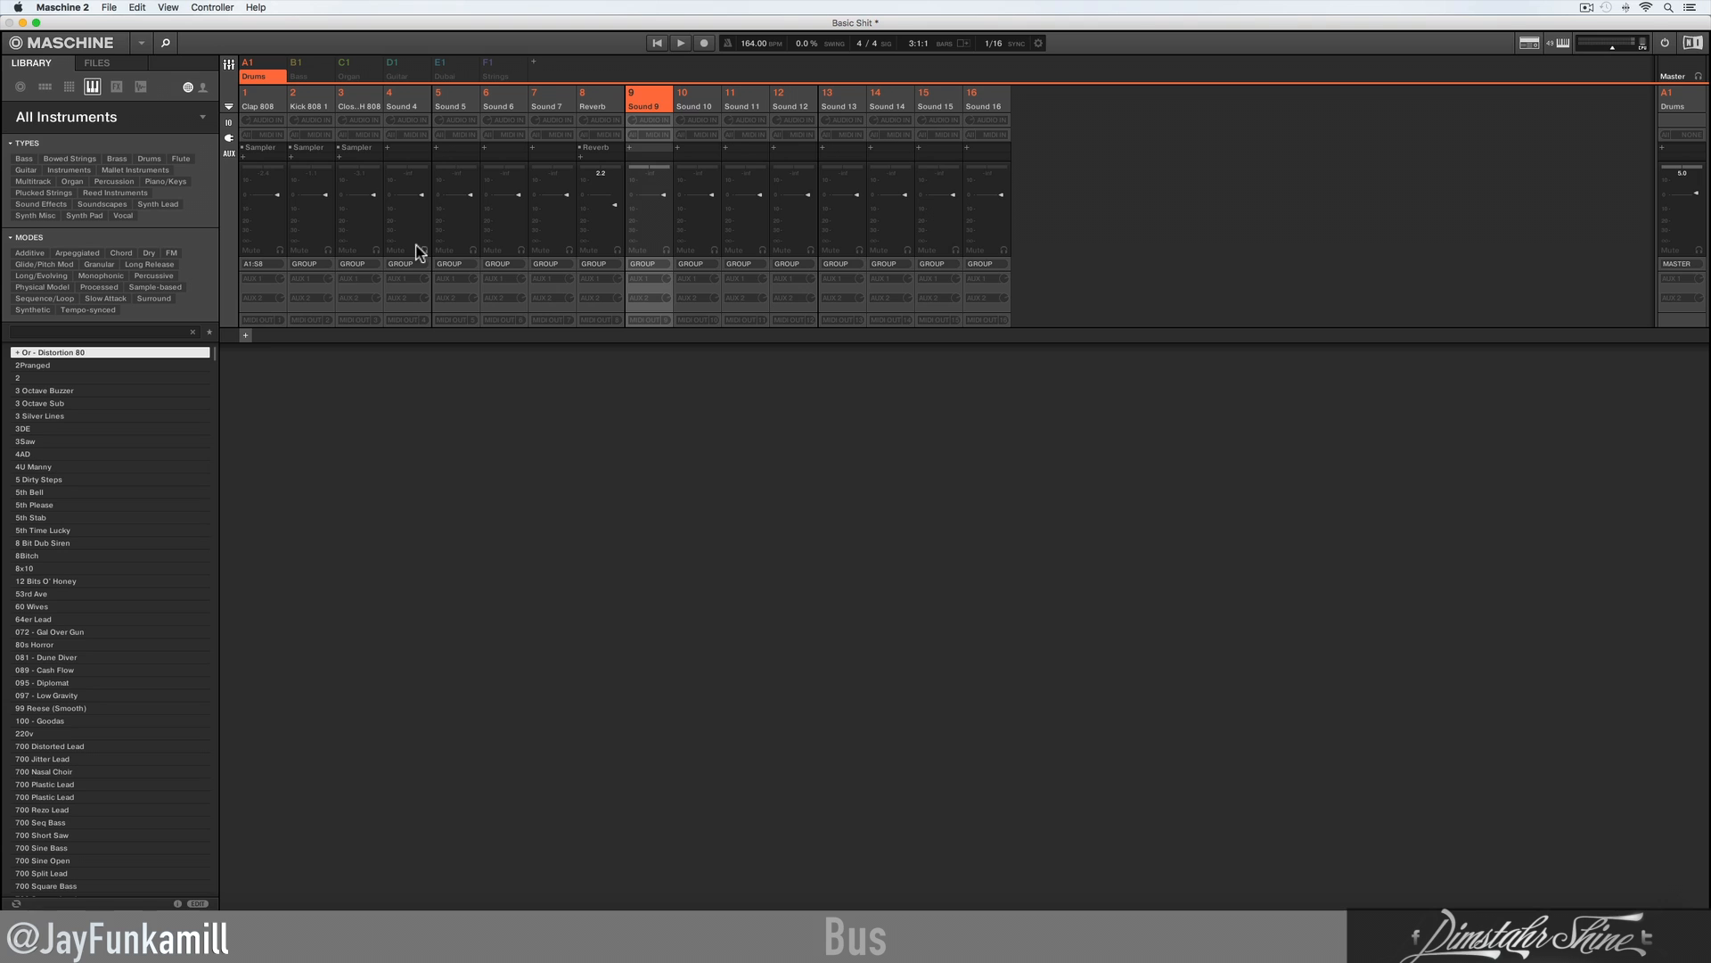
click(246, 335)
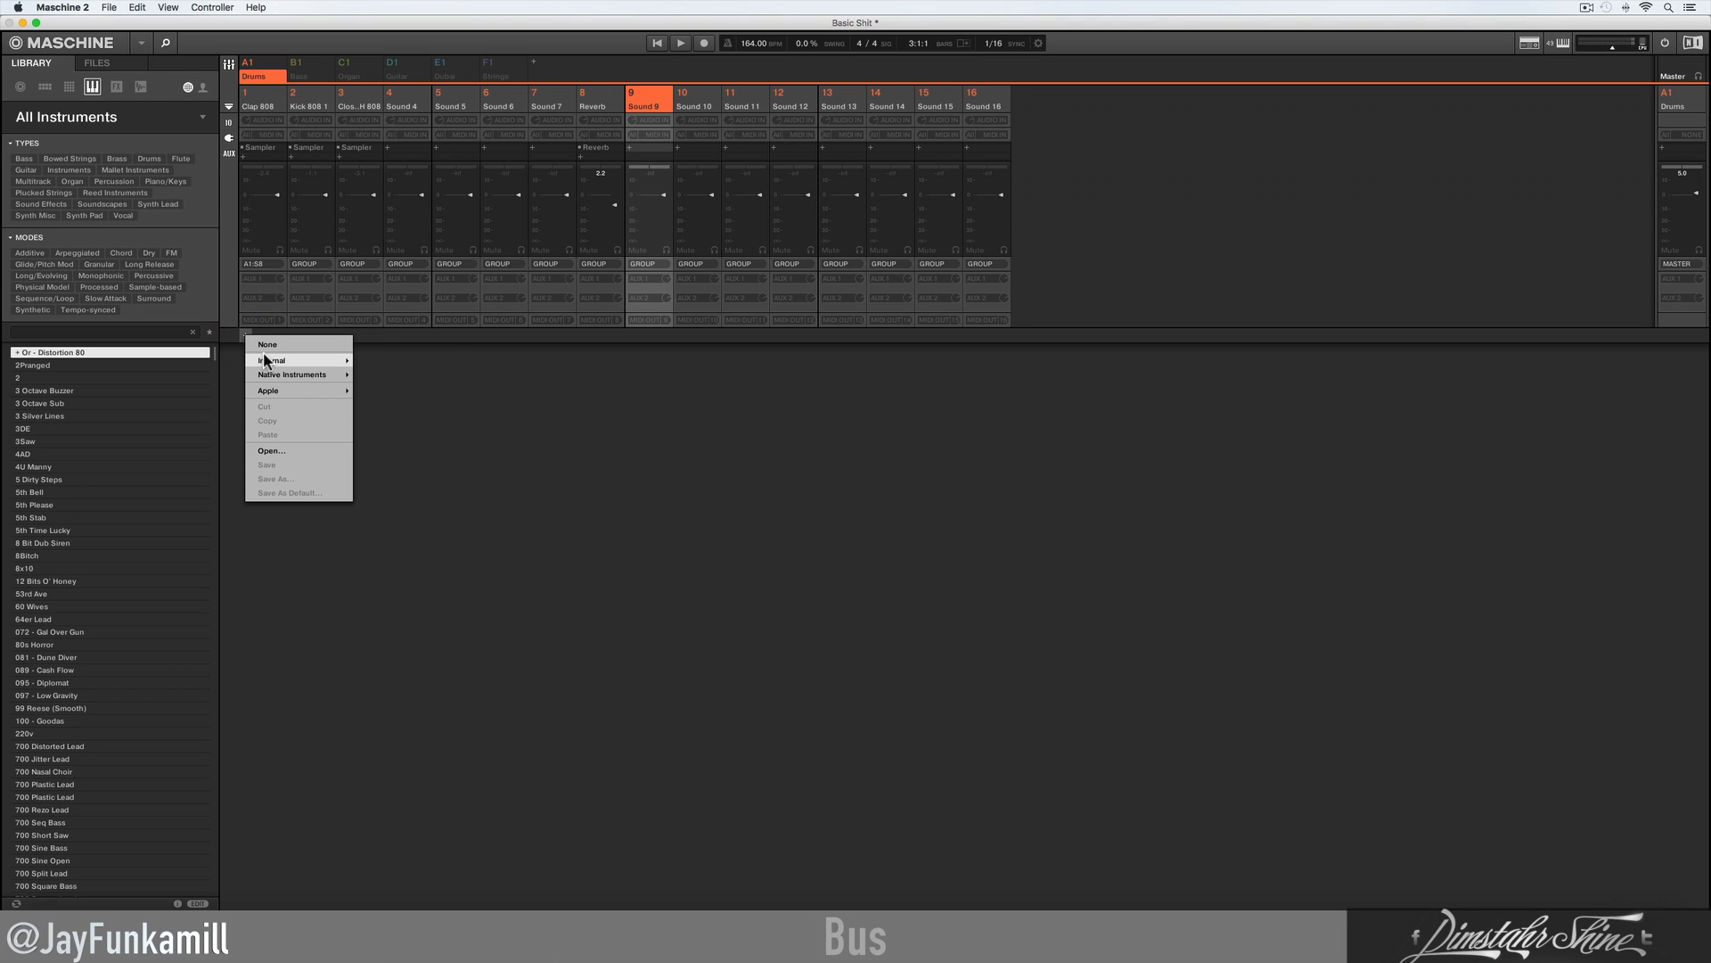
mouse_move(280, 360)
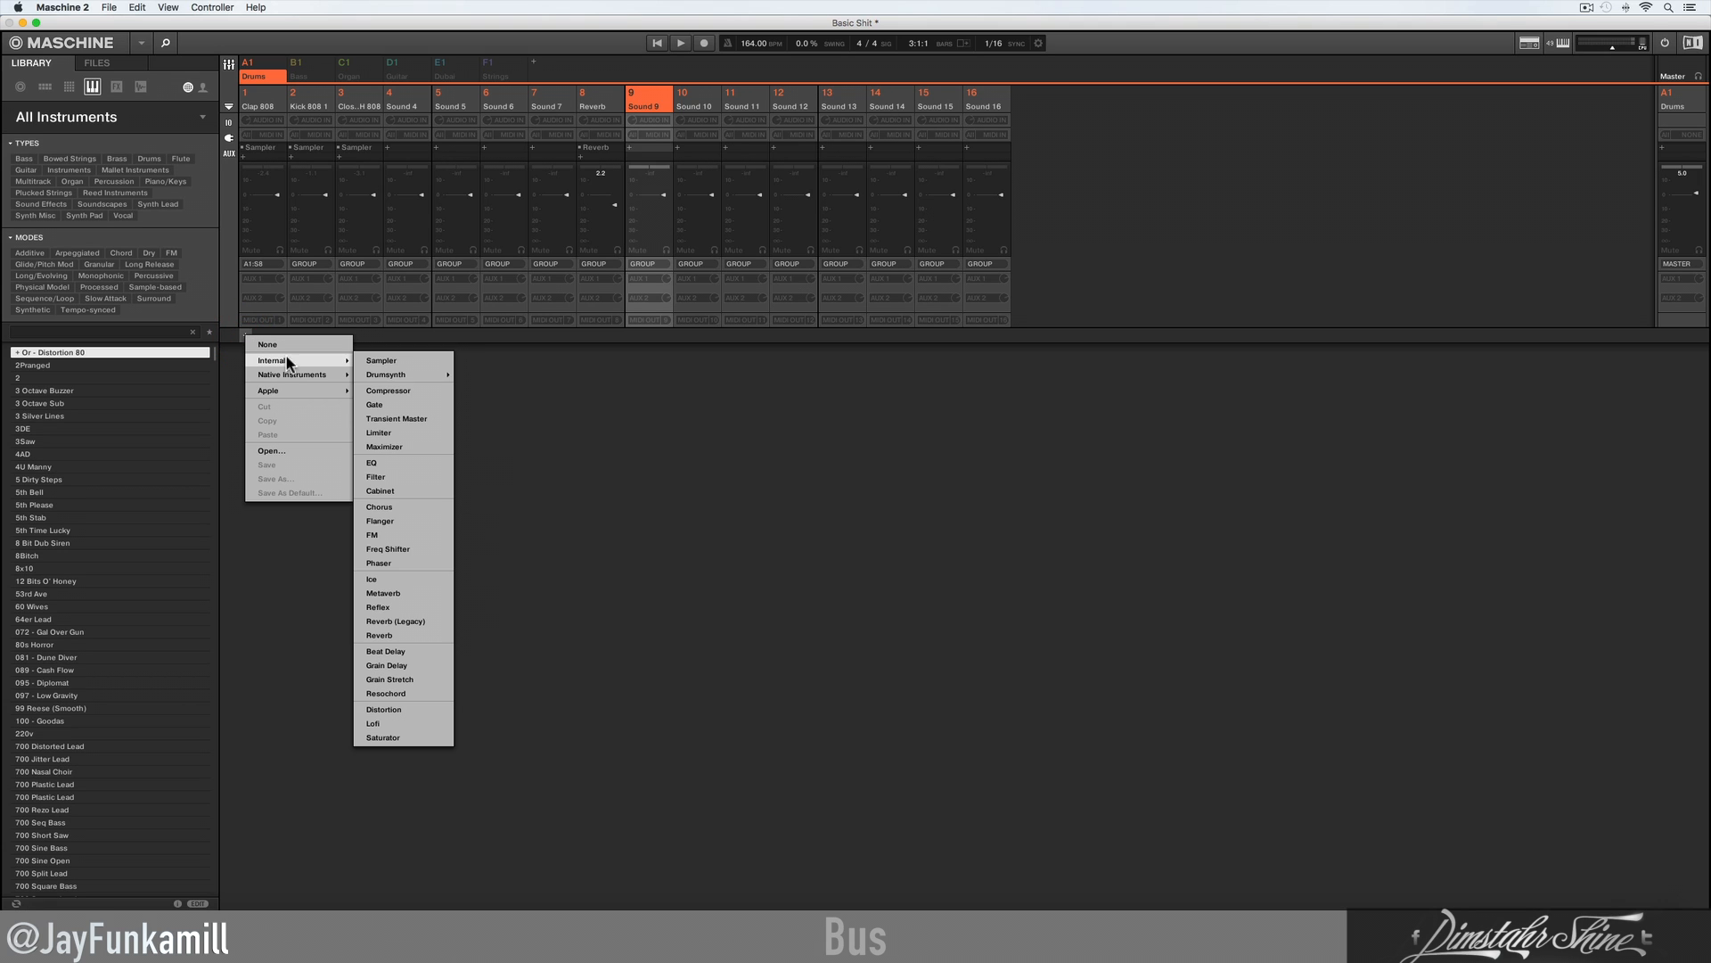
click(372, 579)
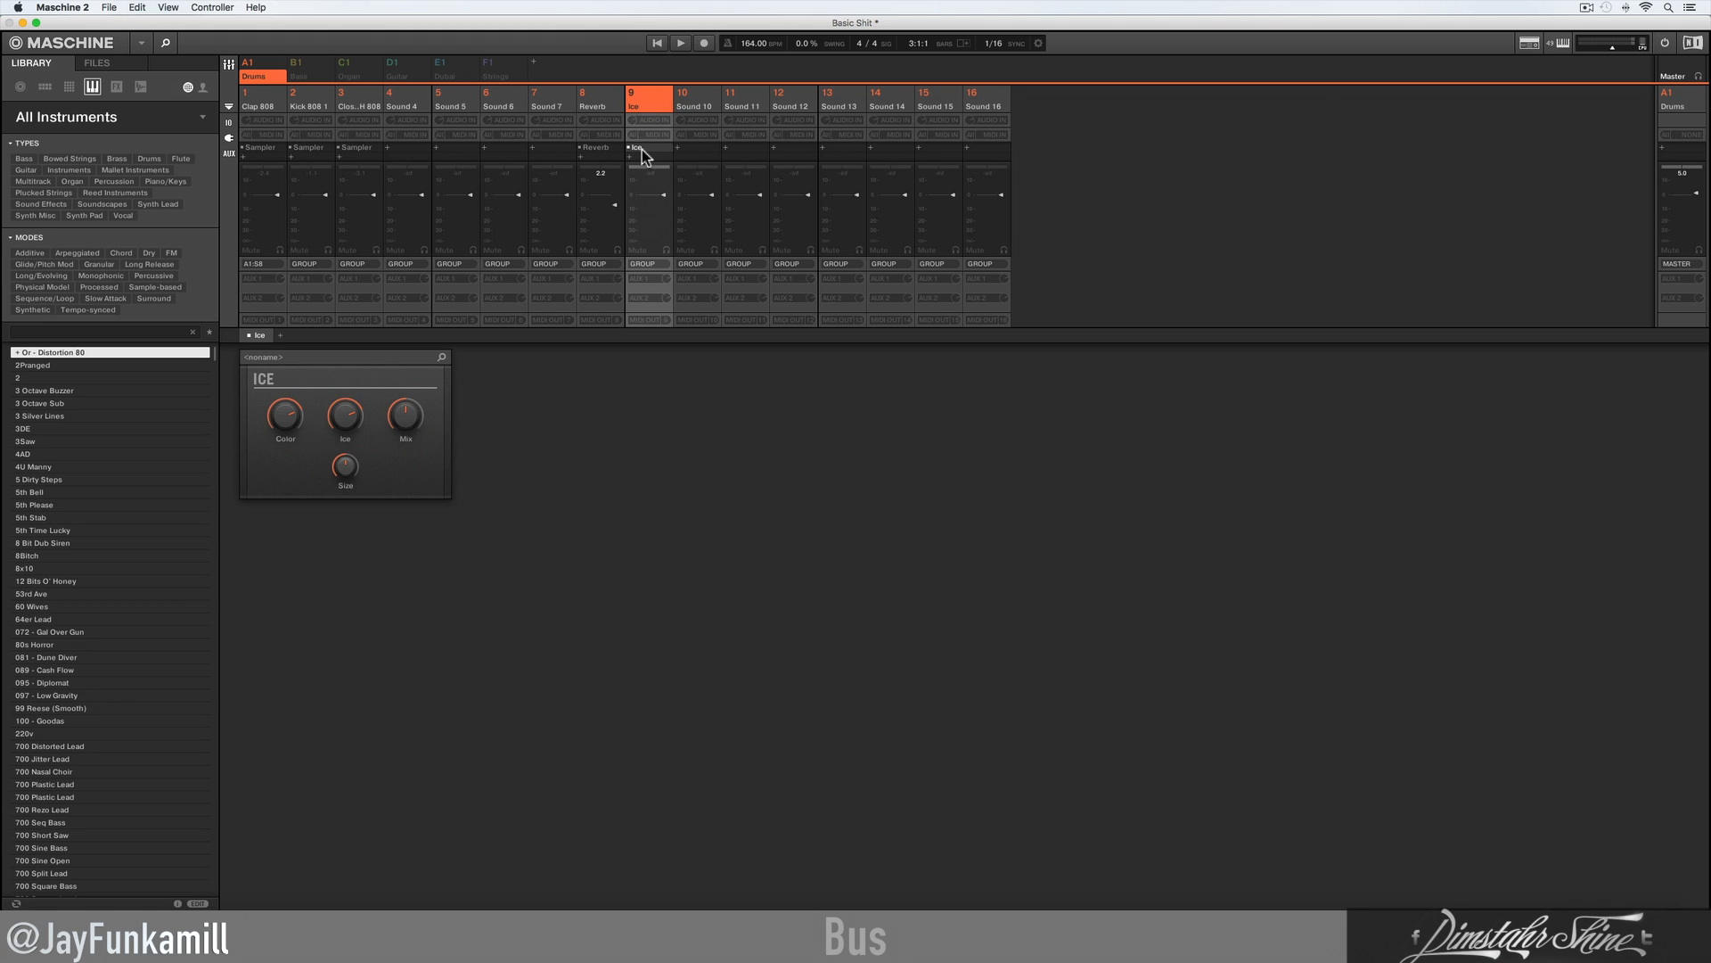
- Route the Kick 808 output to A1:S9 - Drums: Ice and play the pattern
click(311, 104)
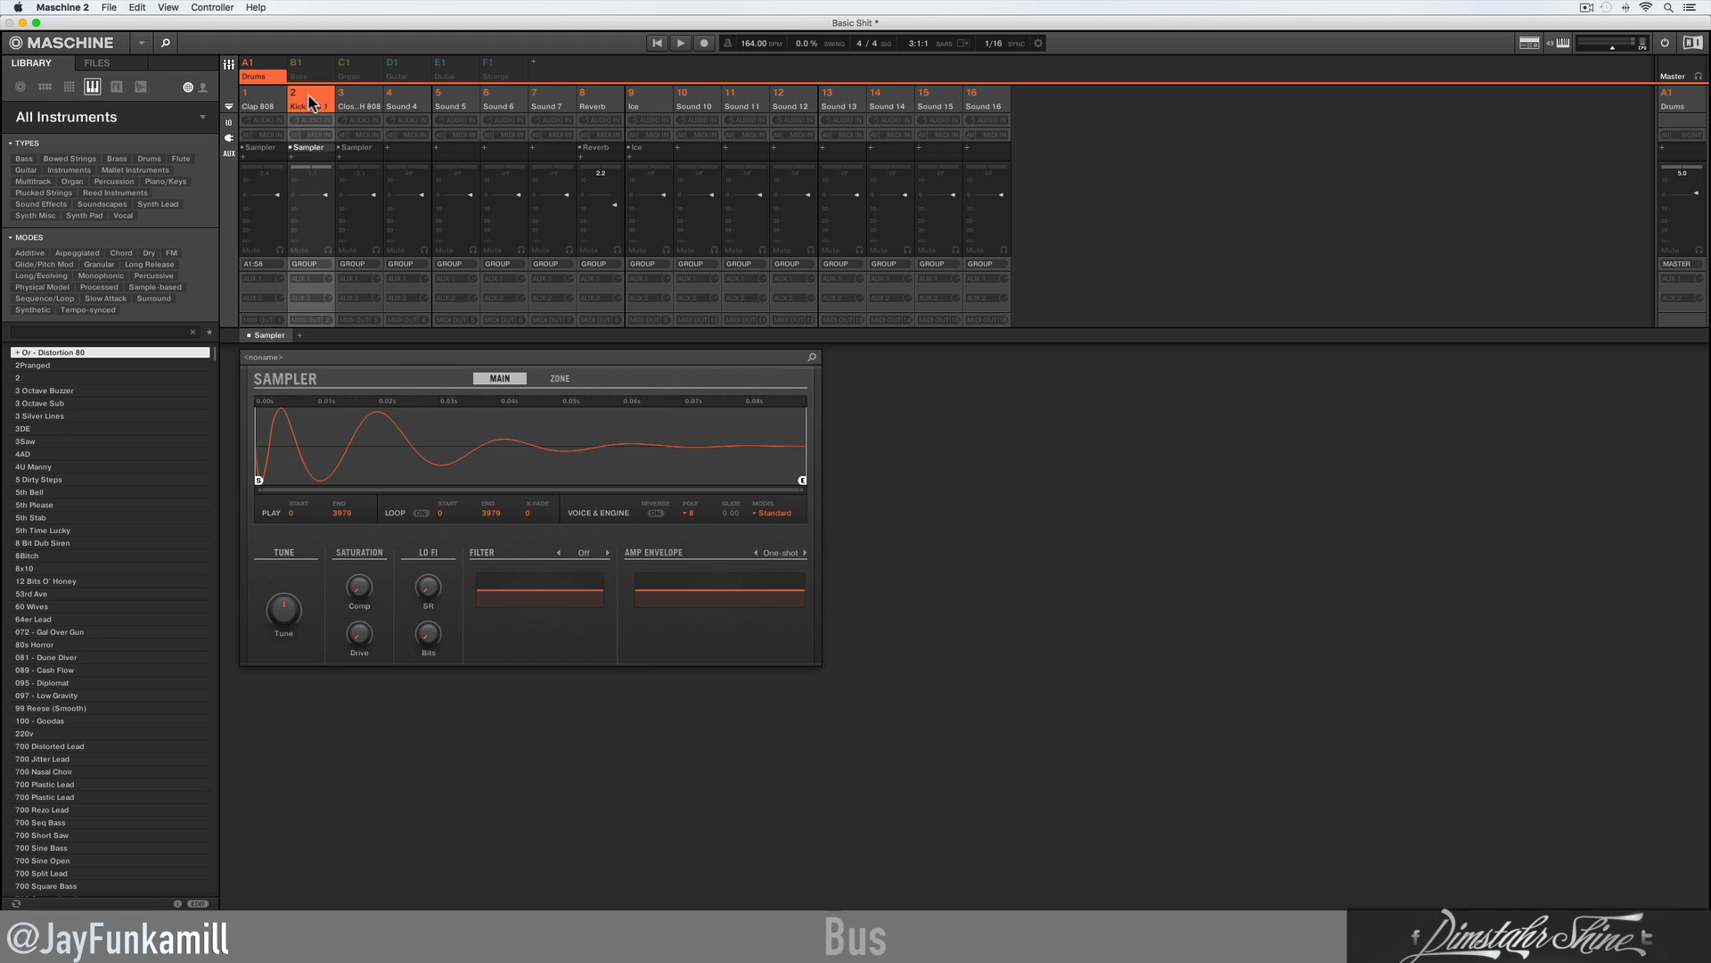
click(303, 264)
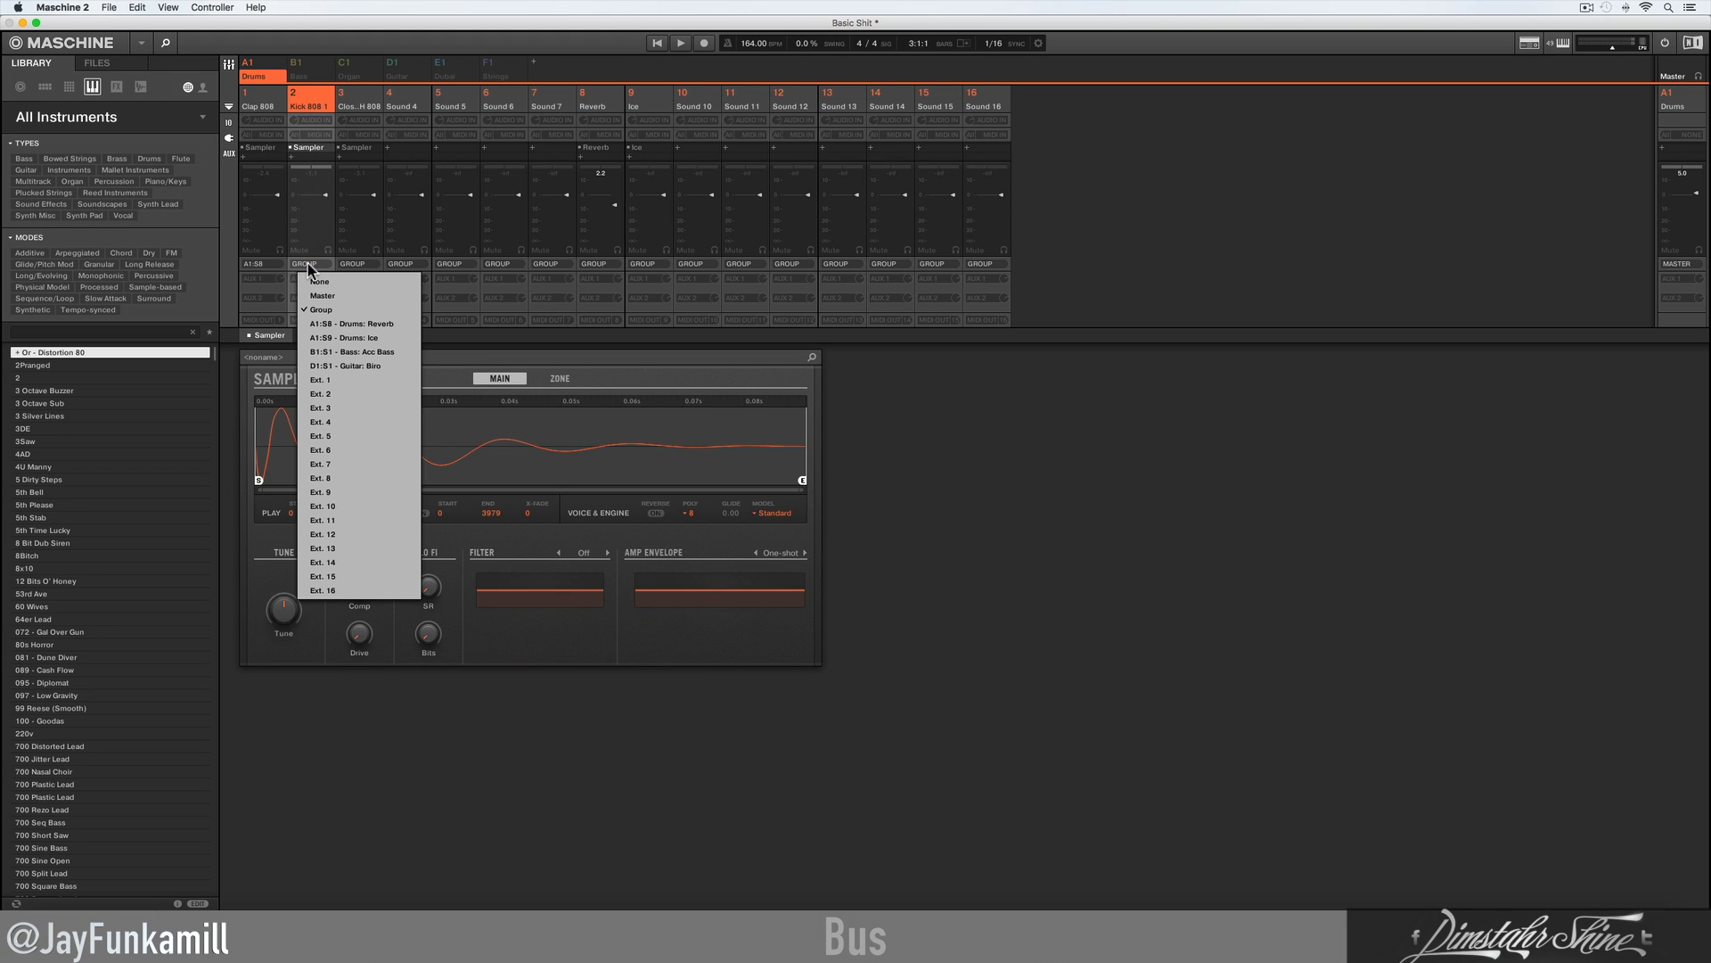
click(358, 338)
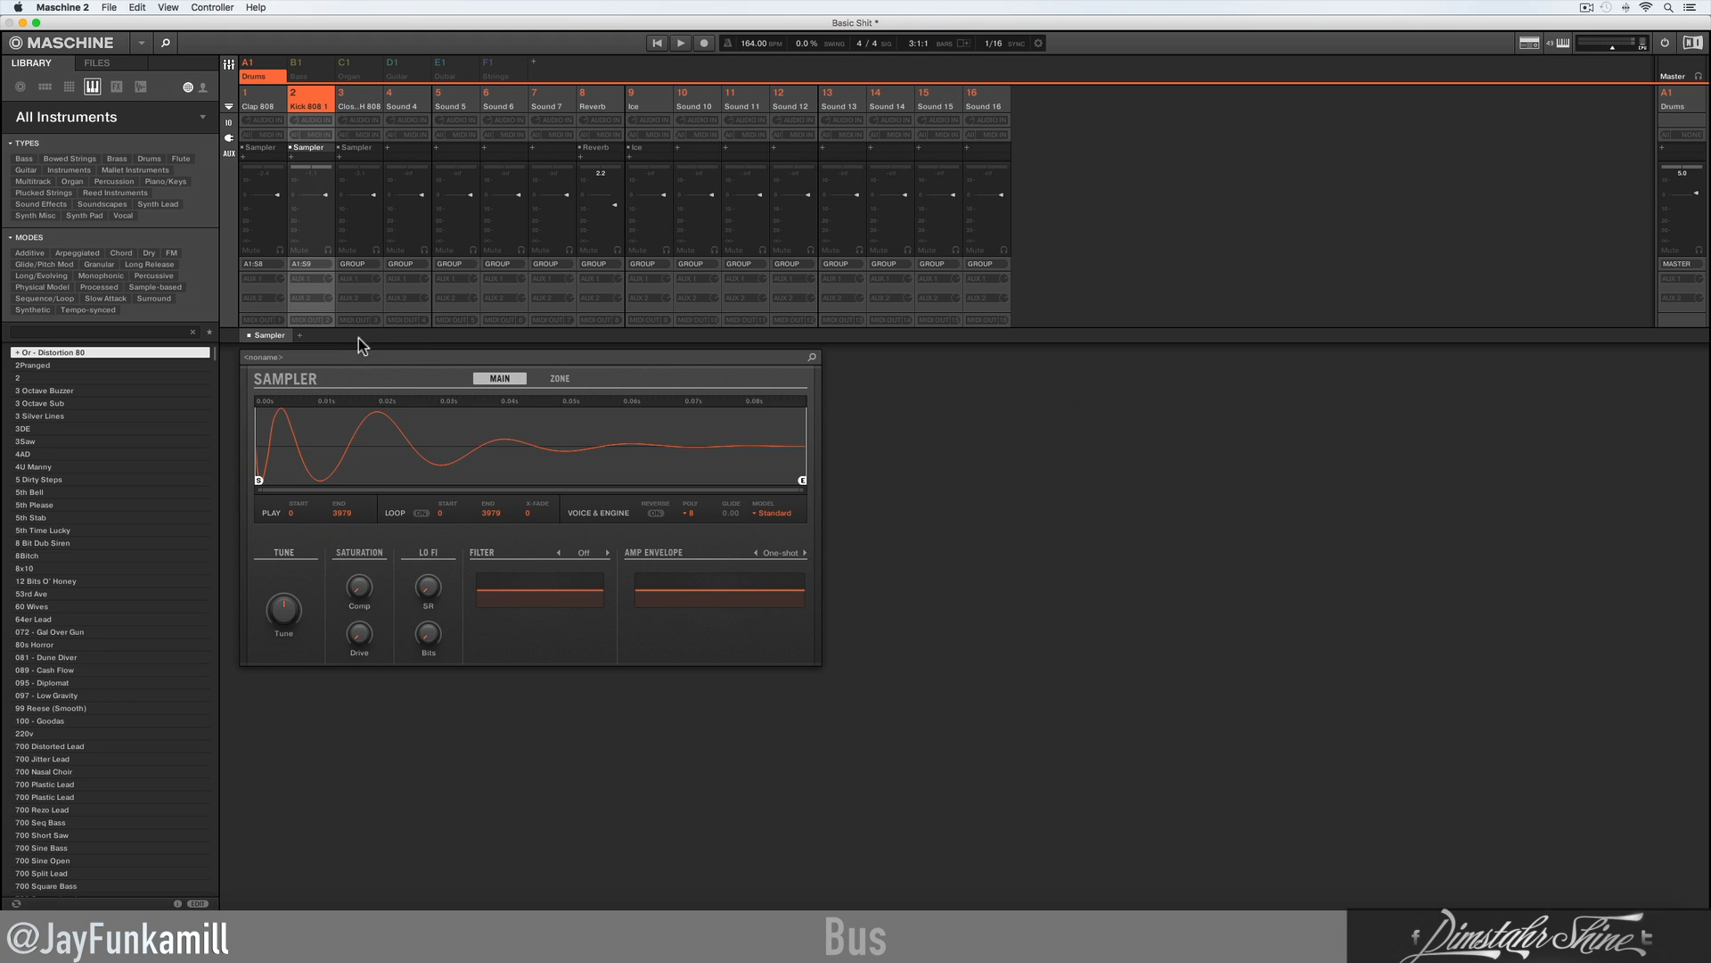
click(656, 45)
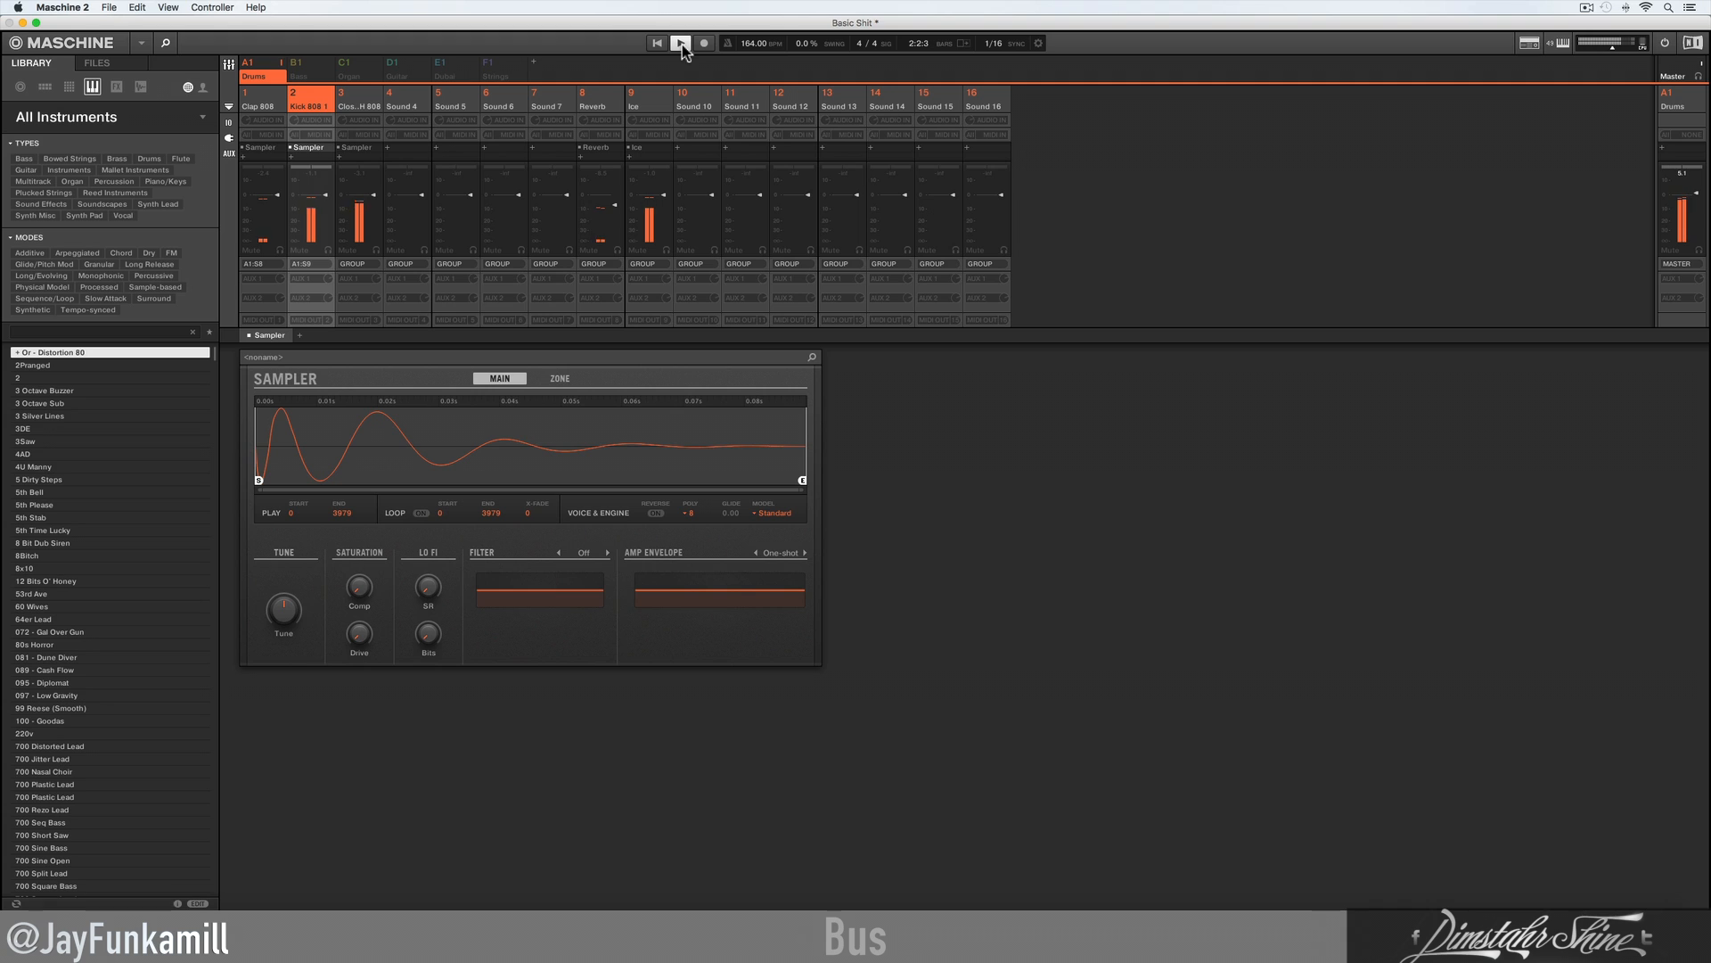
click(681, 44)
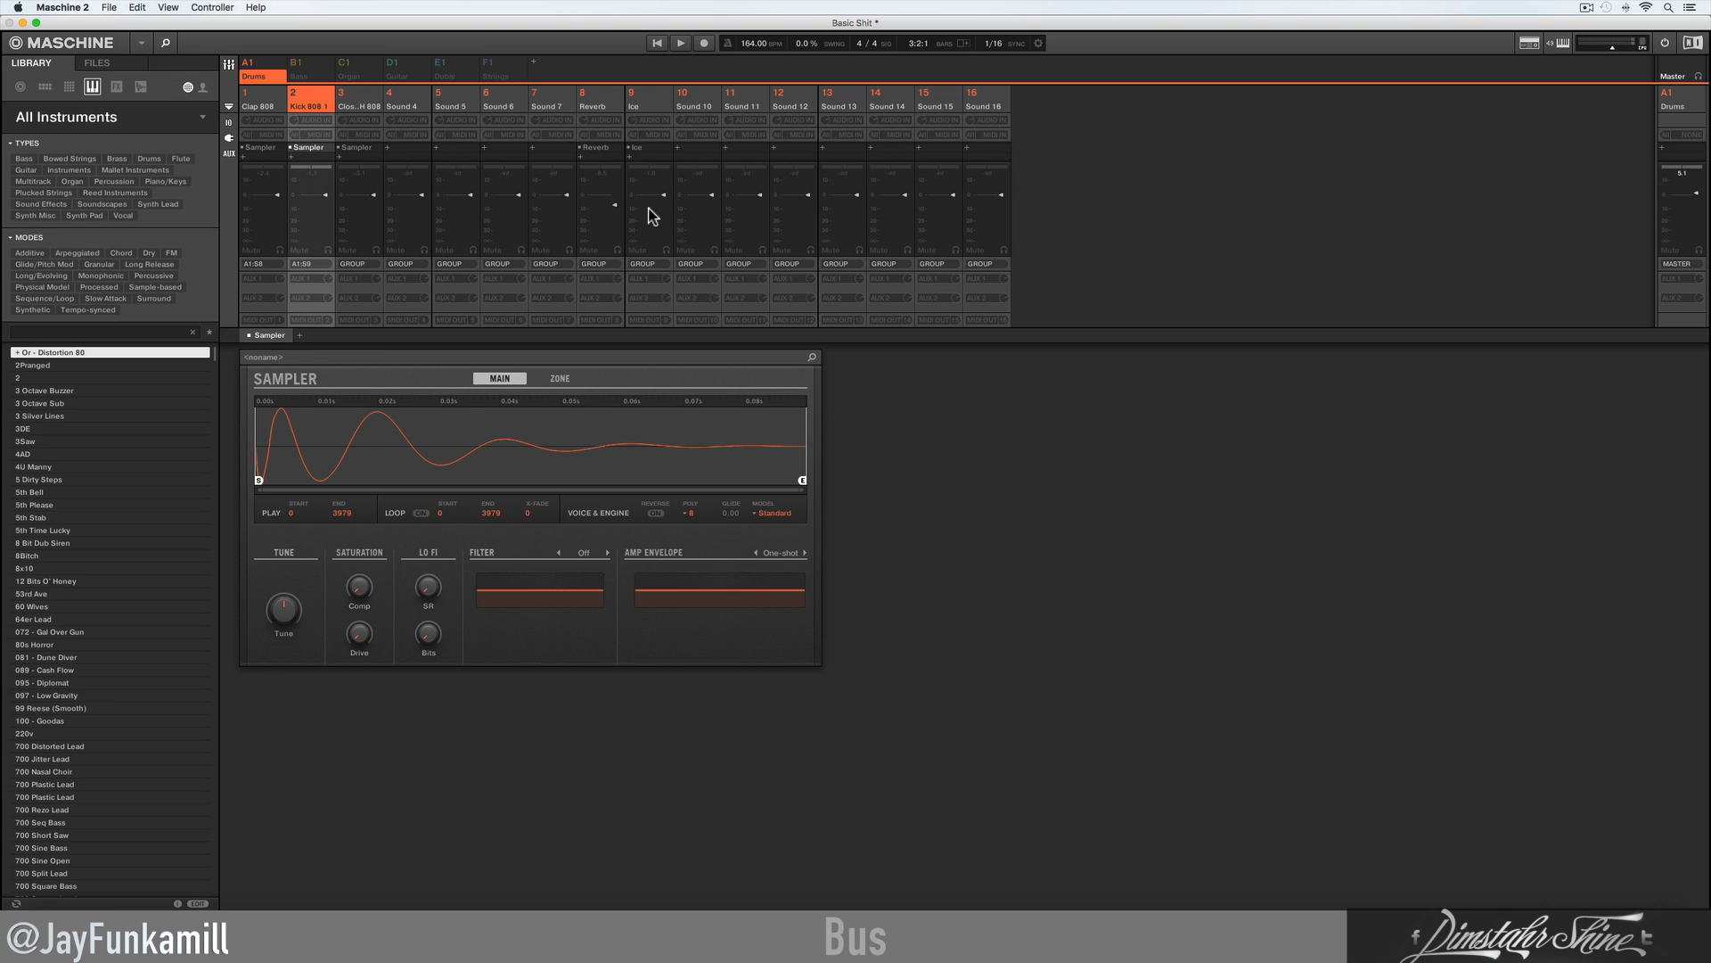
- Add a new group in the arrange view and rename it bus
click(229, 64)
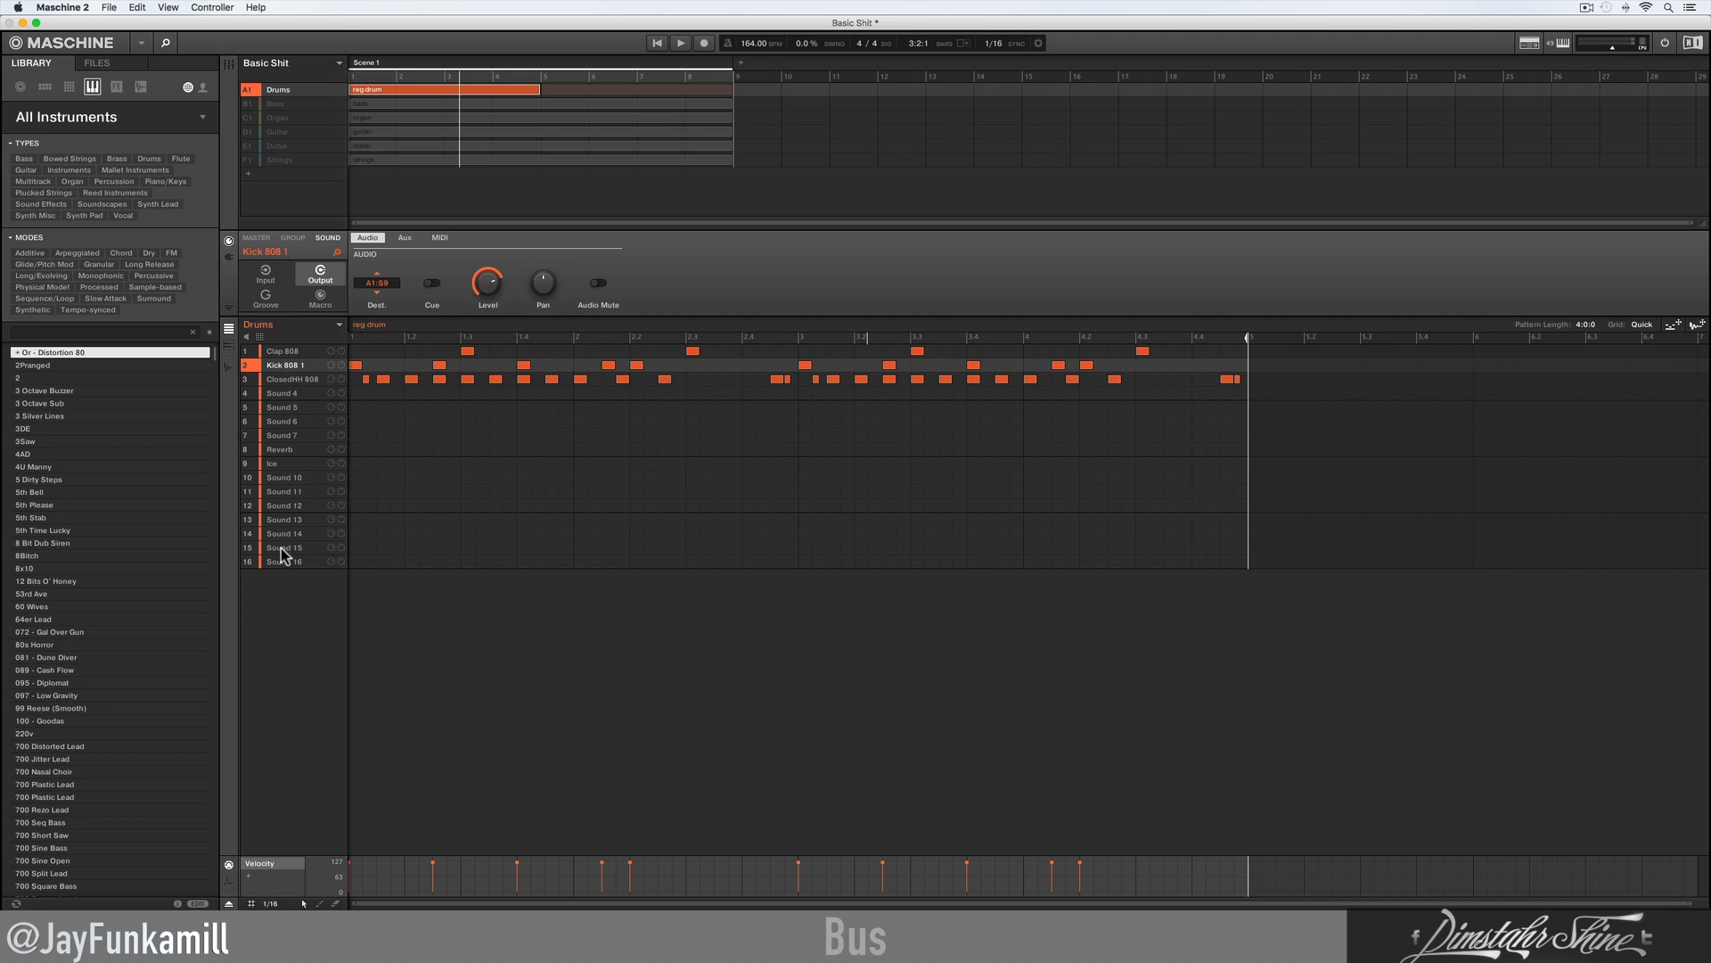
click(251, 178)
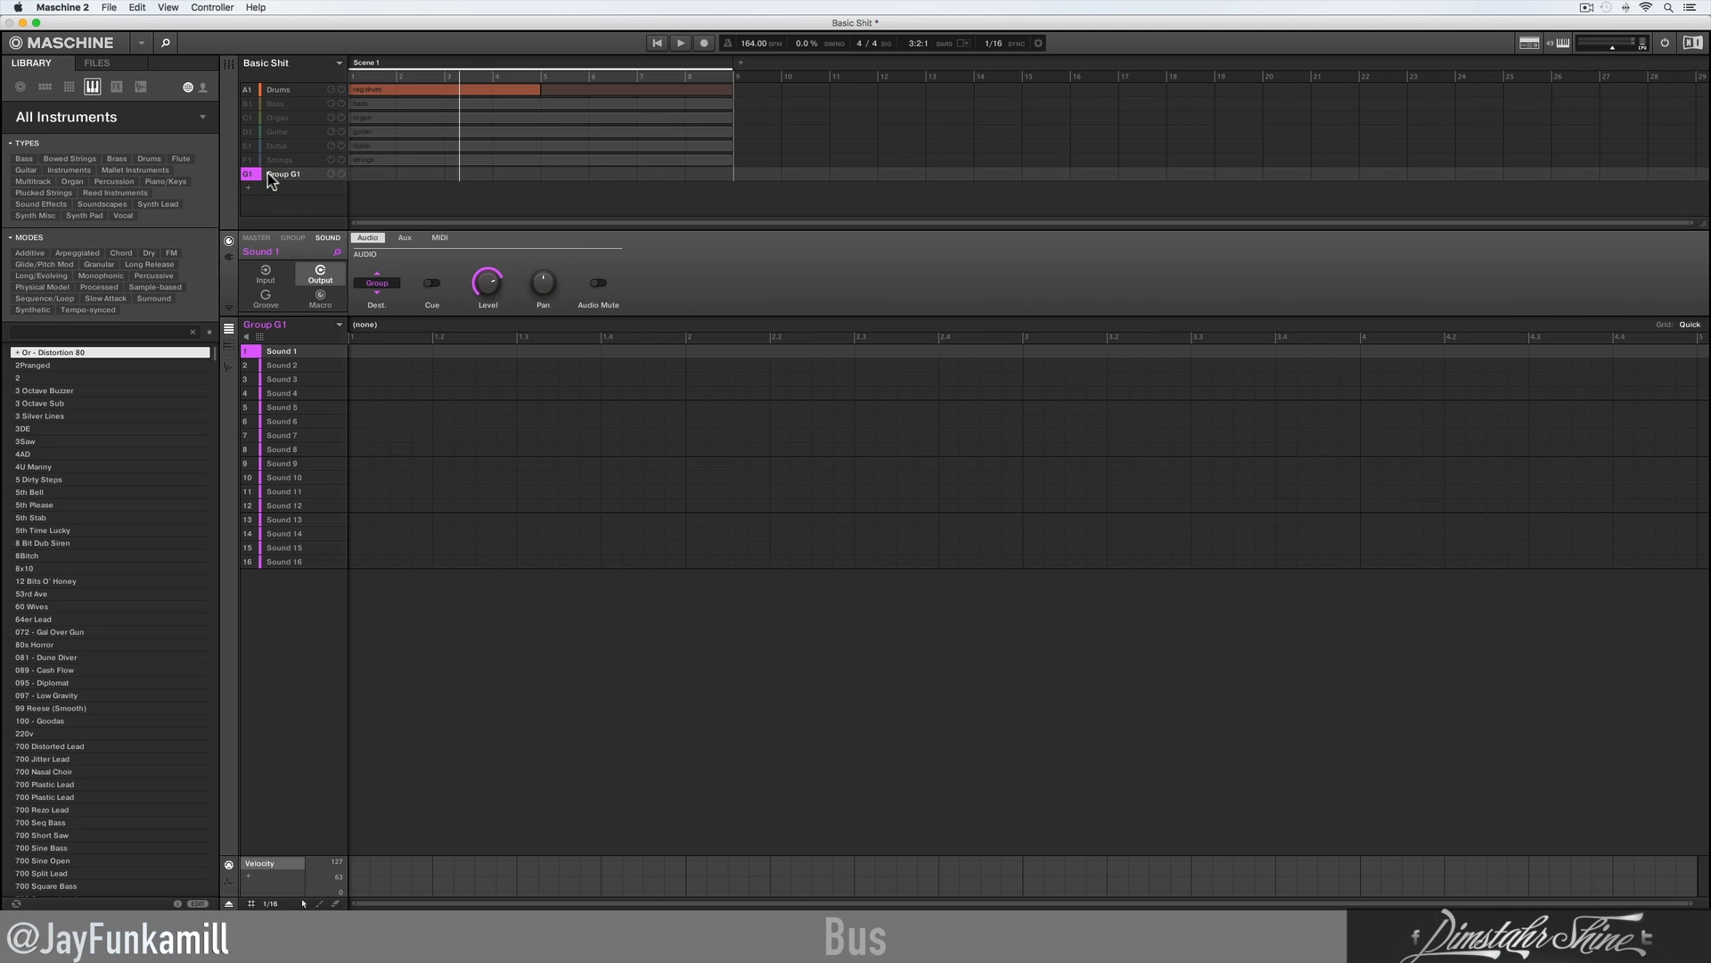
double_click(279, 176)
text(bus)
key(Return)
click(229, 258)
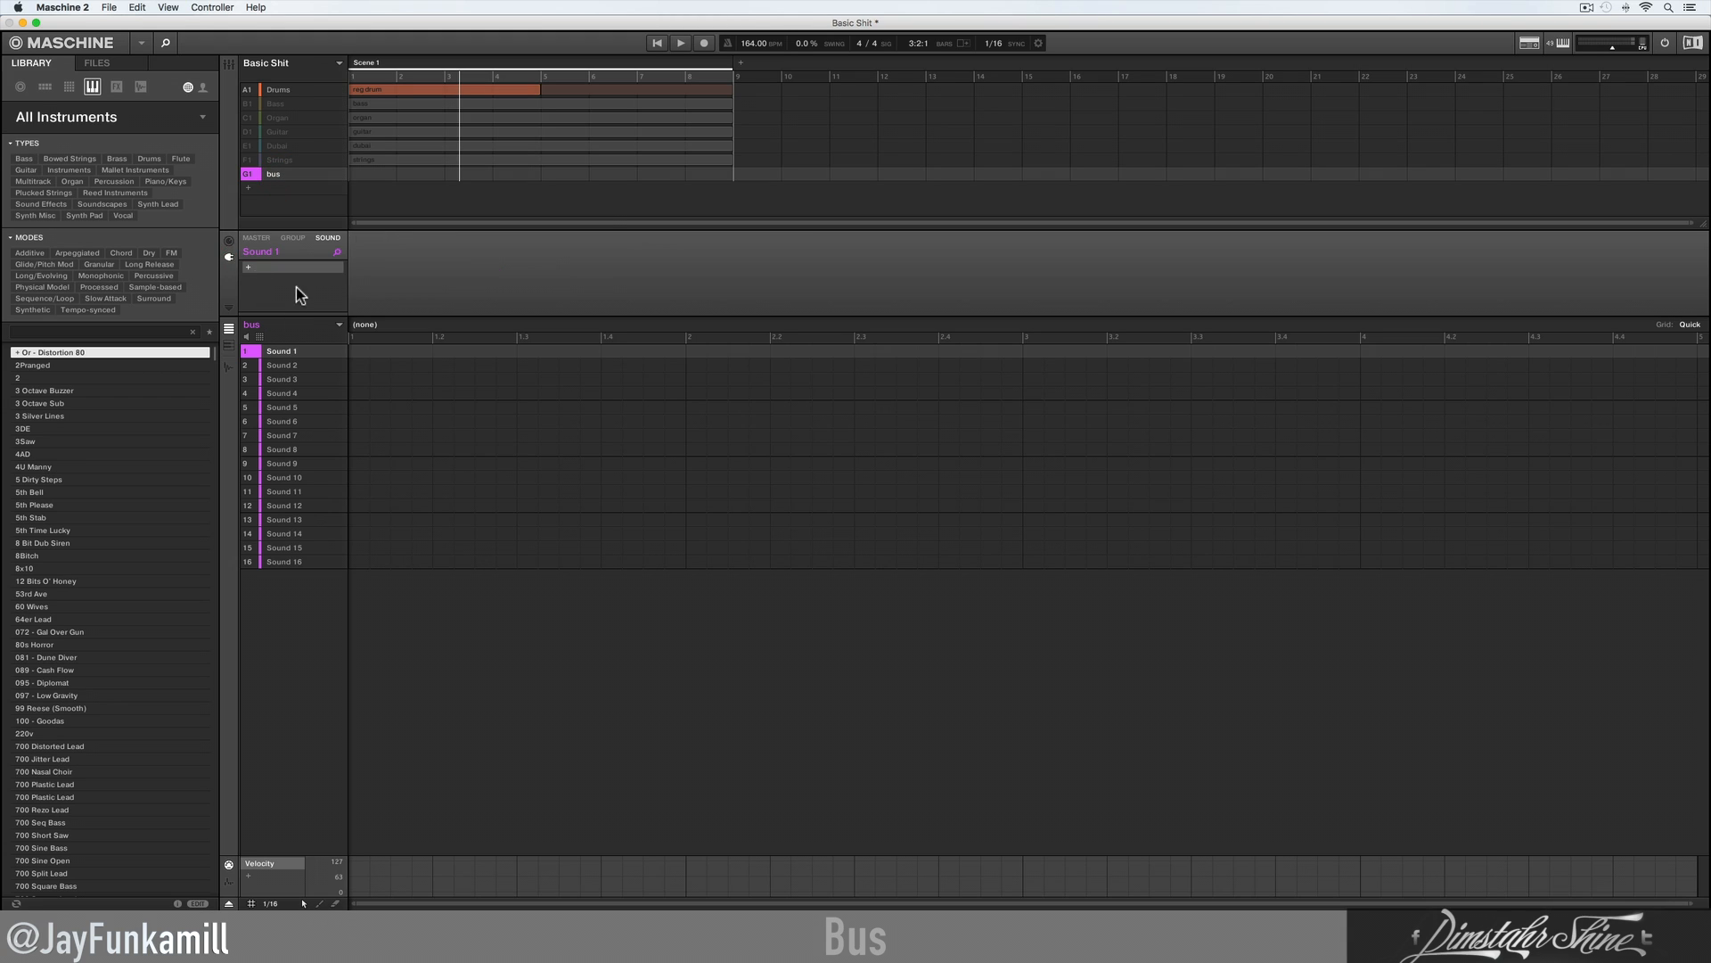
- Load an internal Compressor into the bus group's Sound 1 slot
click(248, 267)
mouse_move(291, 304)
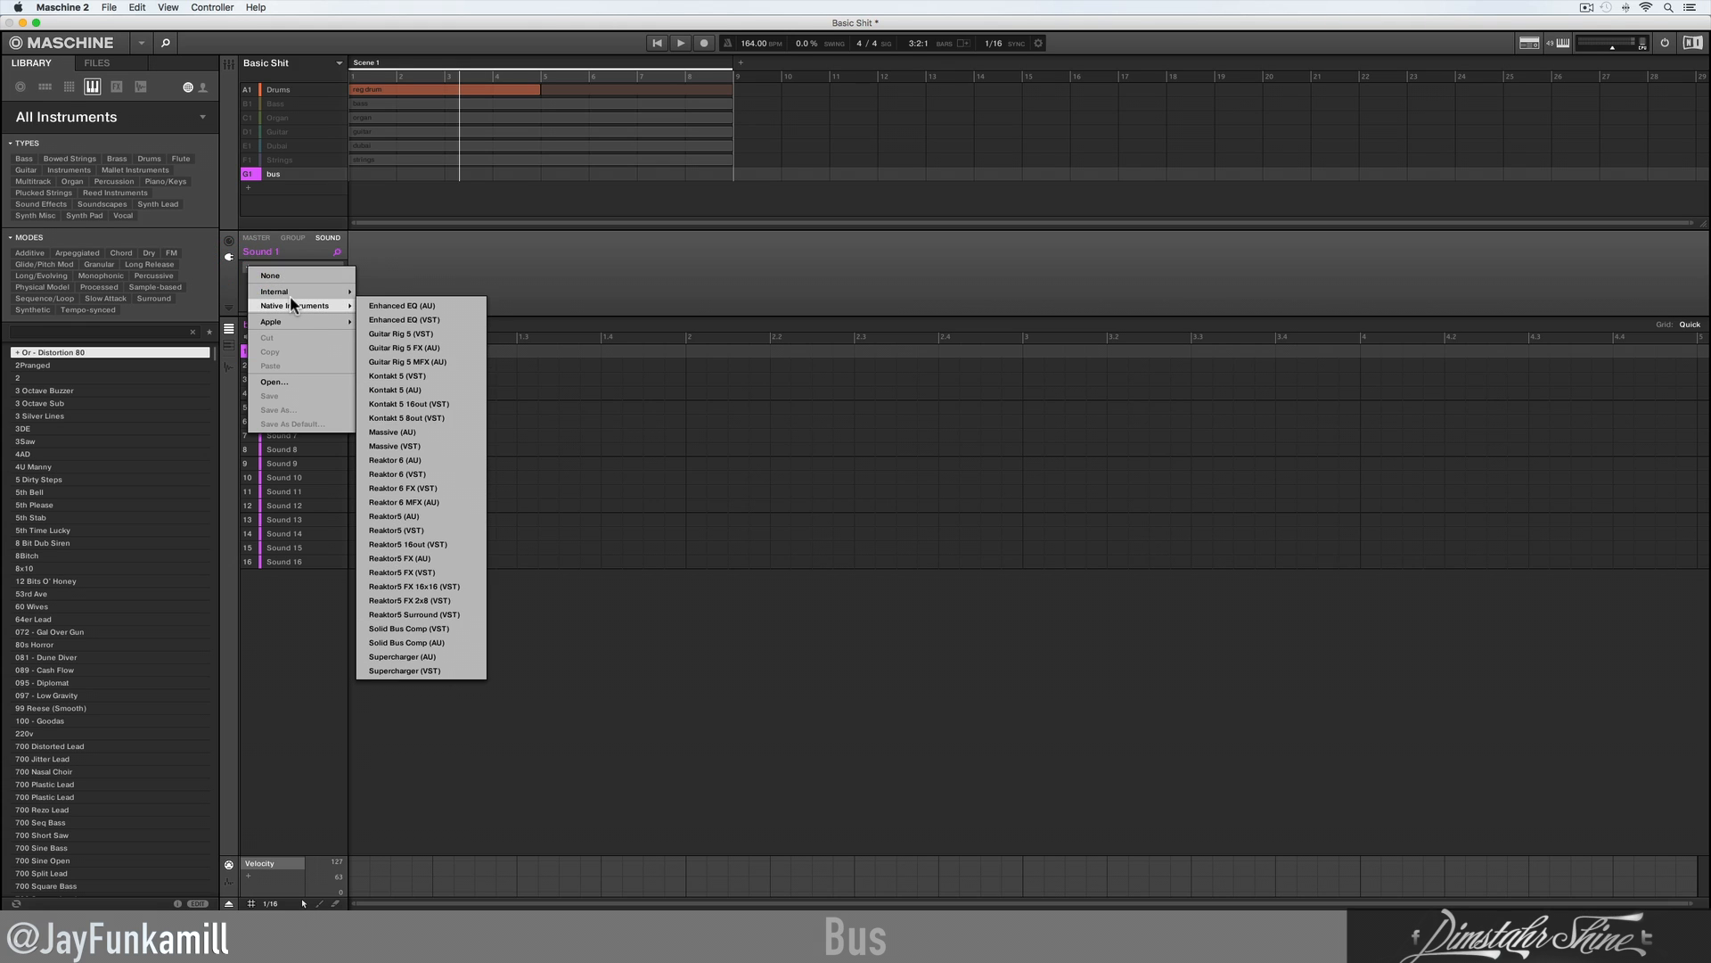
click(392, 317)
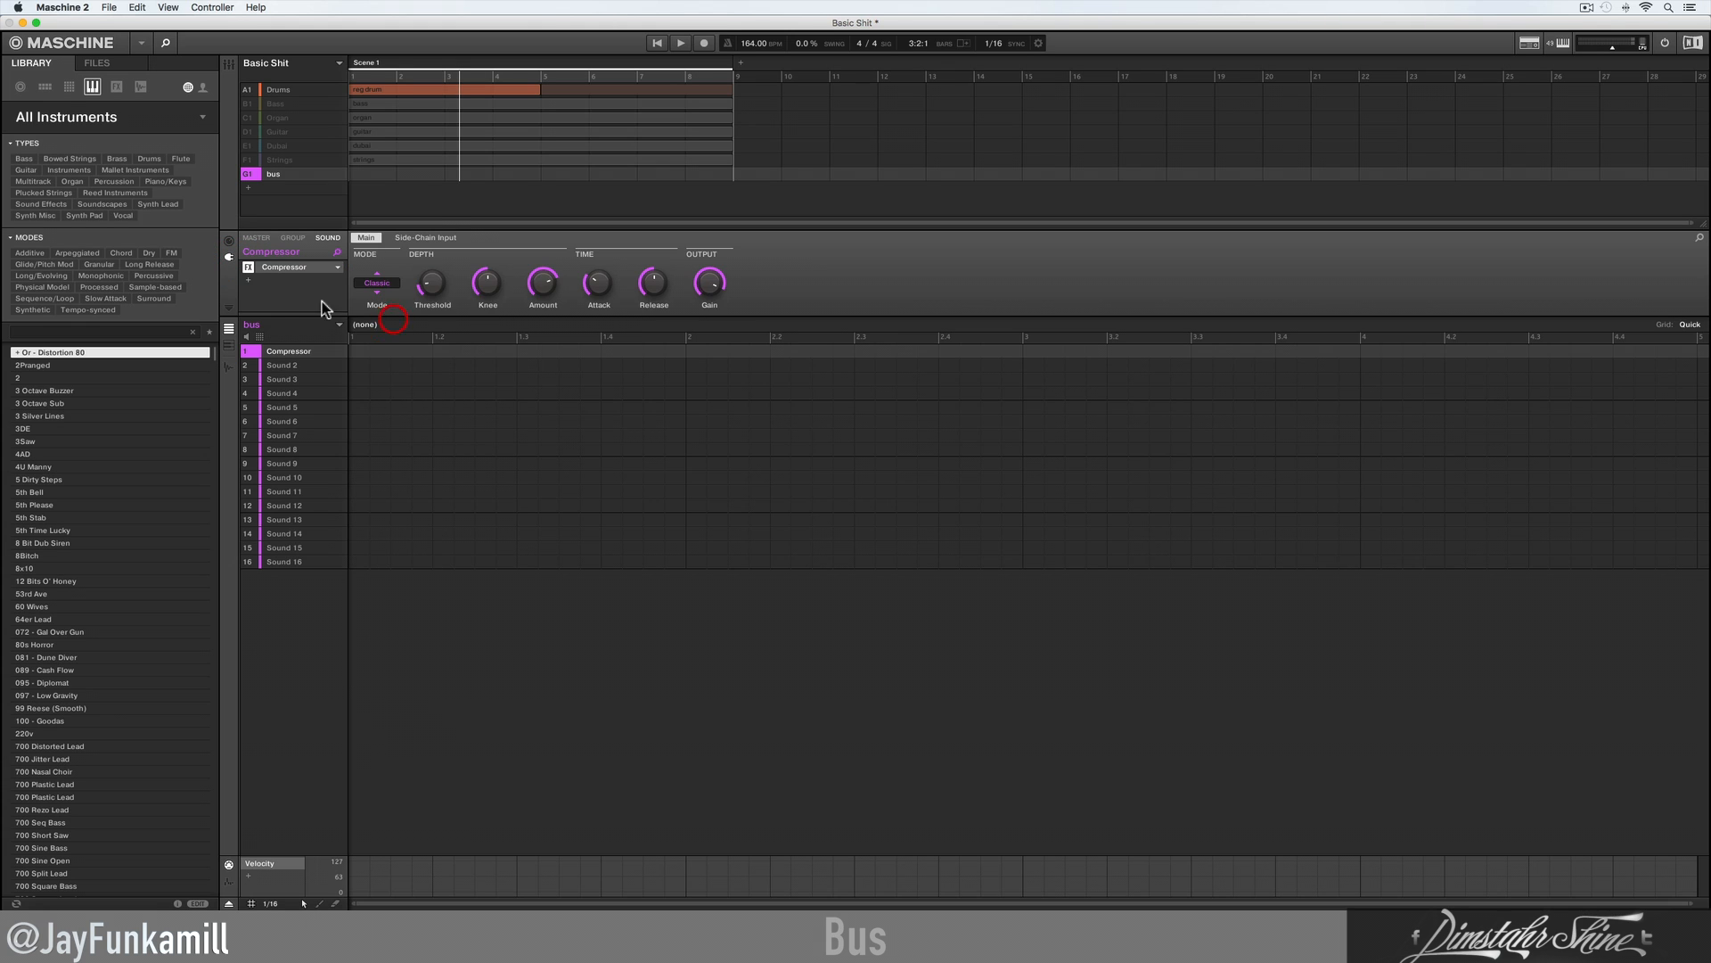
- In the Drums group mixer, route the ClosedHH 808 output to G1:S1 - bus: Compressor
click(275, 87)
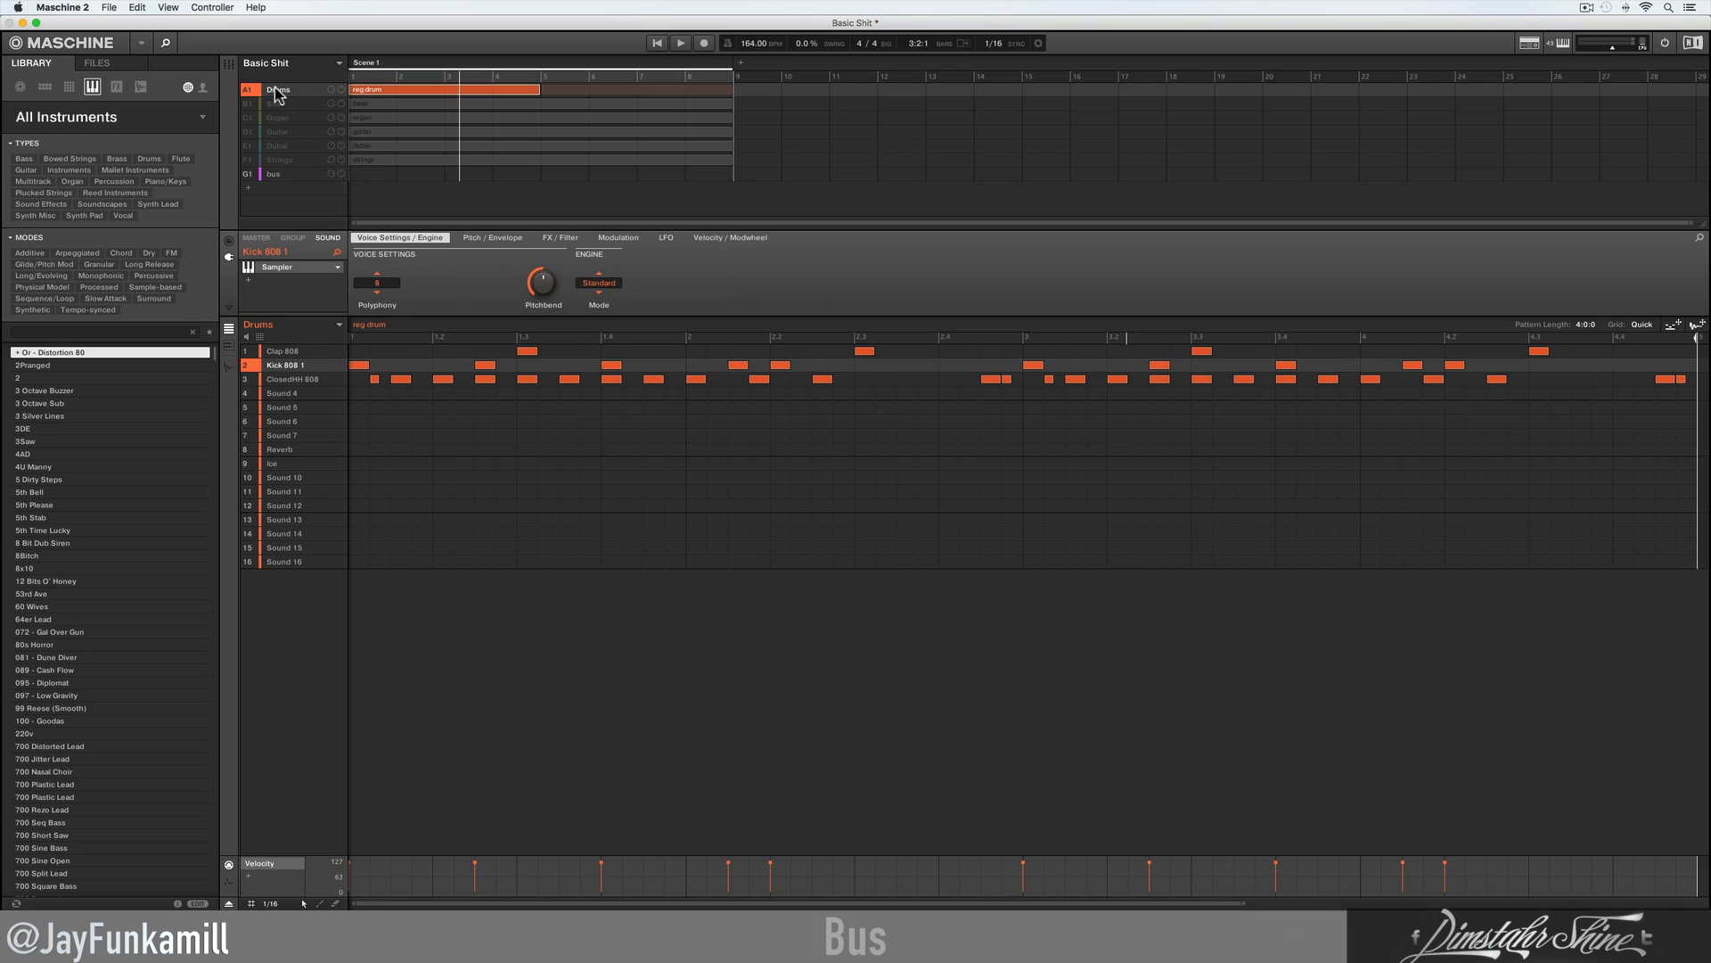
click(230, 64)
click(355, 98)
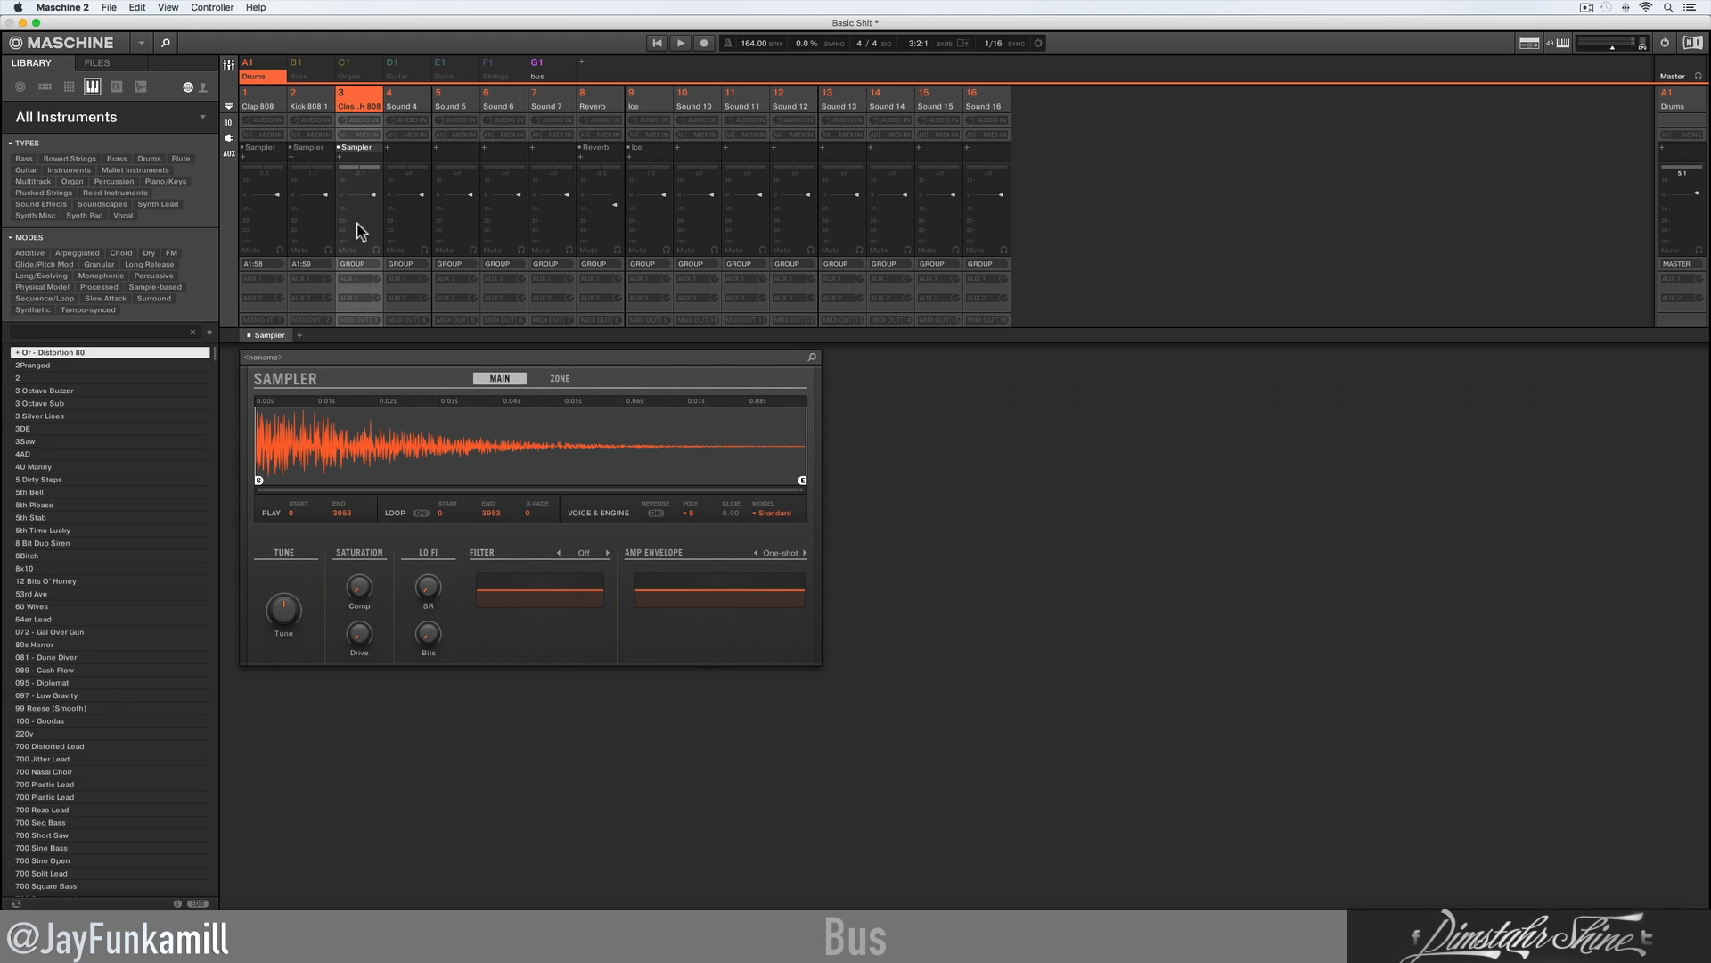
click(355, 264)
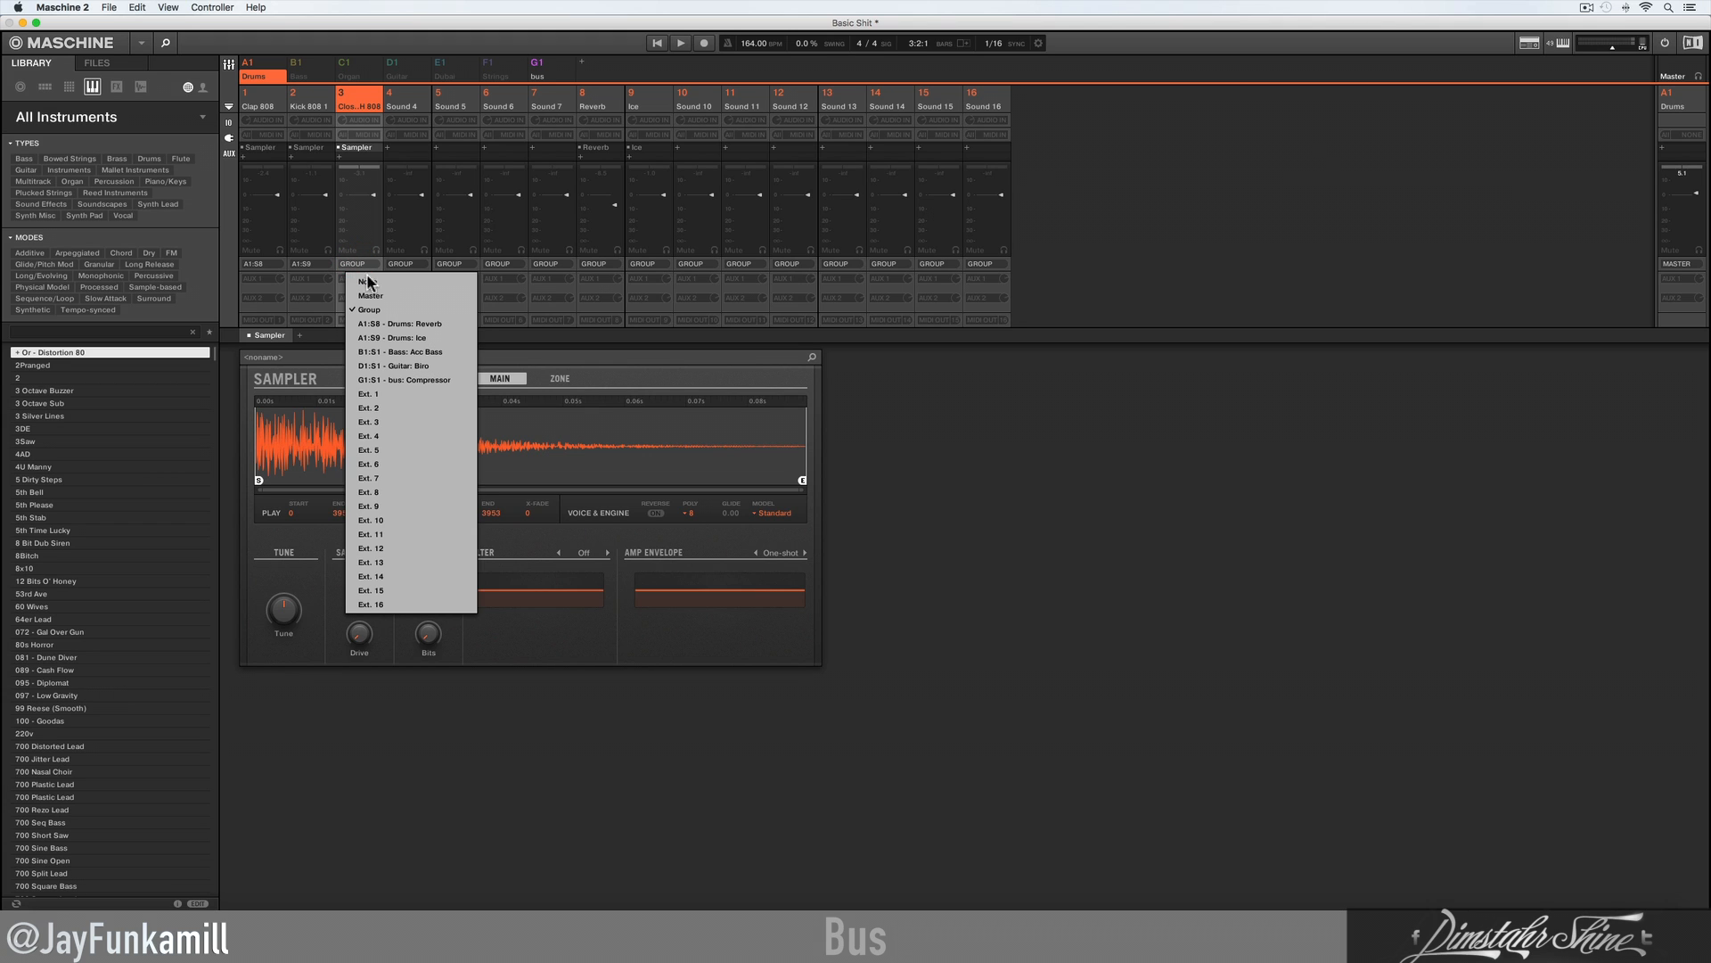
click(403, 380)
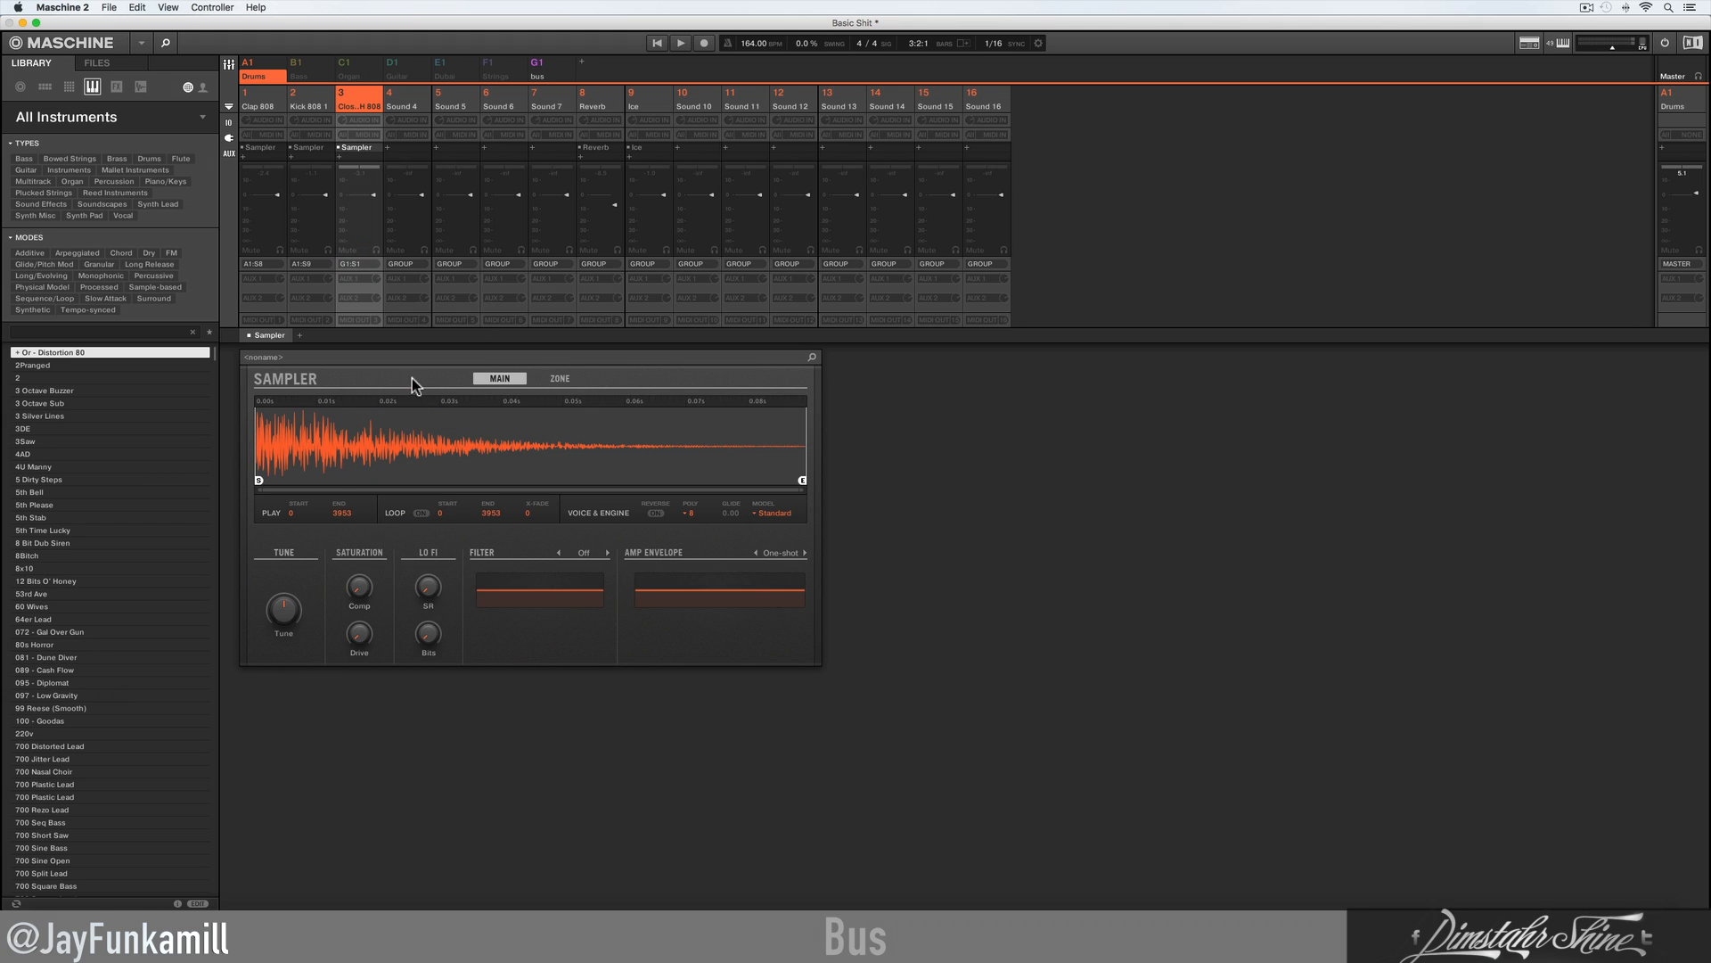
- Select the bus group in the mixer and play the pattern to hear the compressed hi-hats
click(542, 71)
click(658, 43)
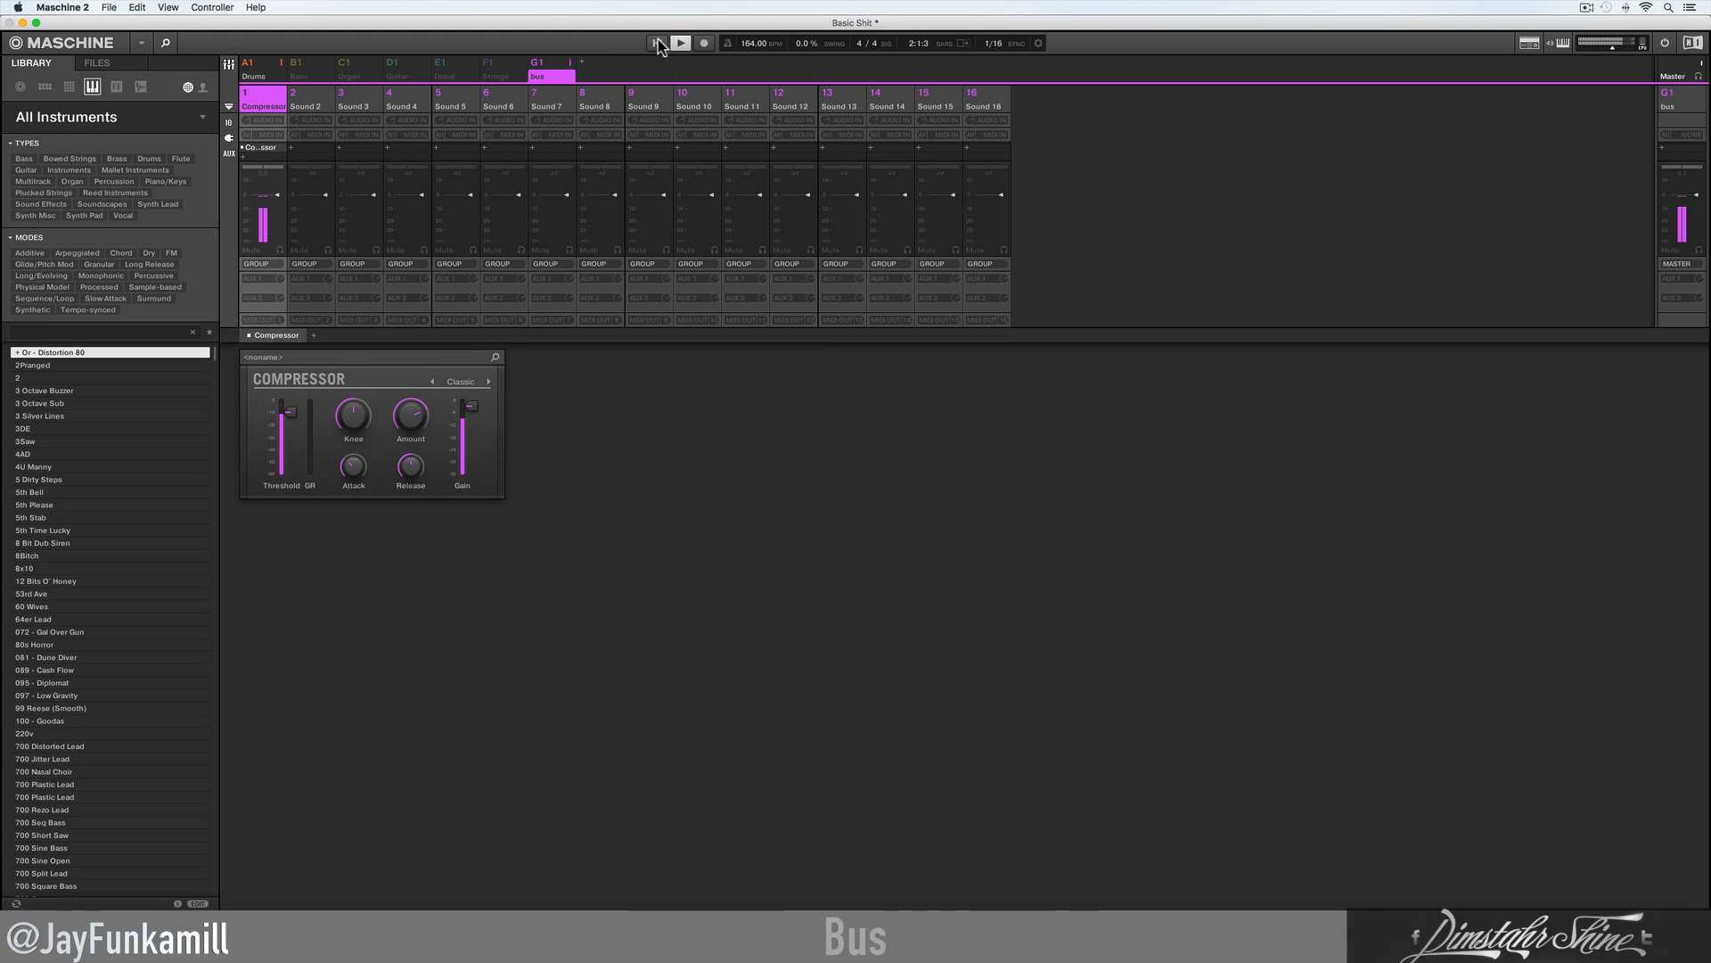
click(680, 43)
- Set the bus Compressor's side-chain input source to A1:S1 - Drums: Clap 808
click(229, 64)
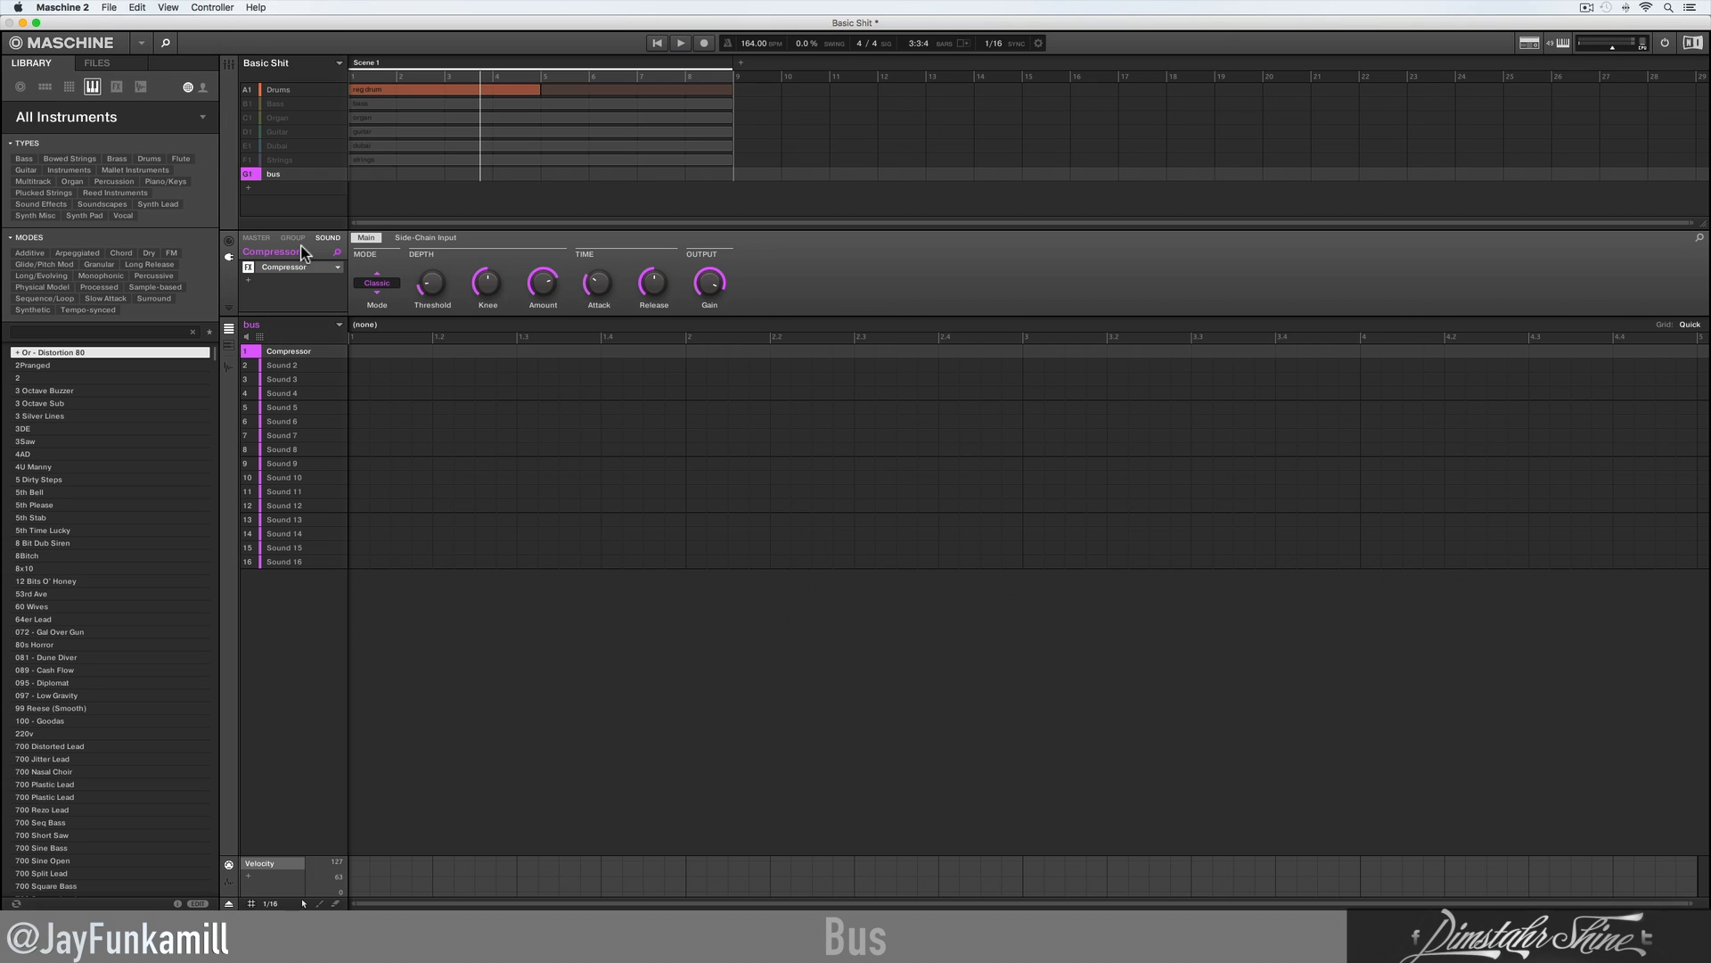
click(427, 236)
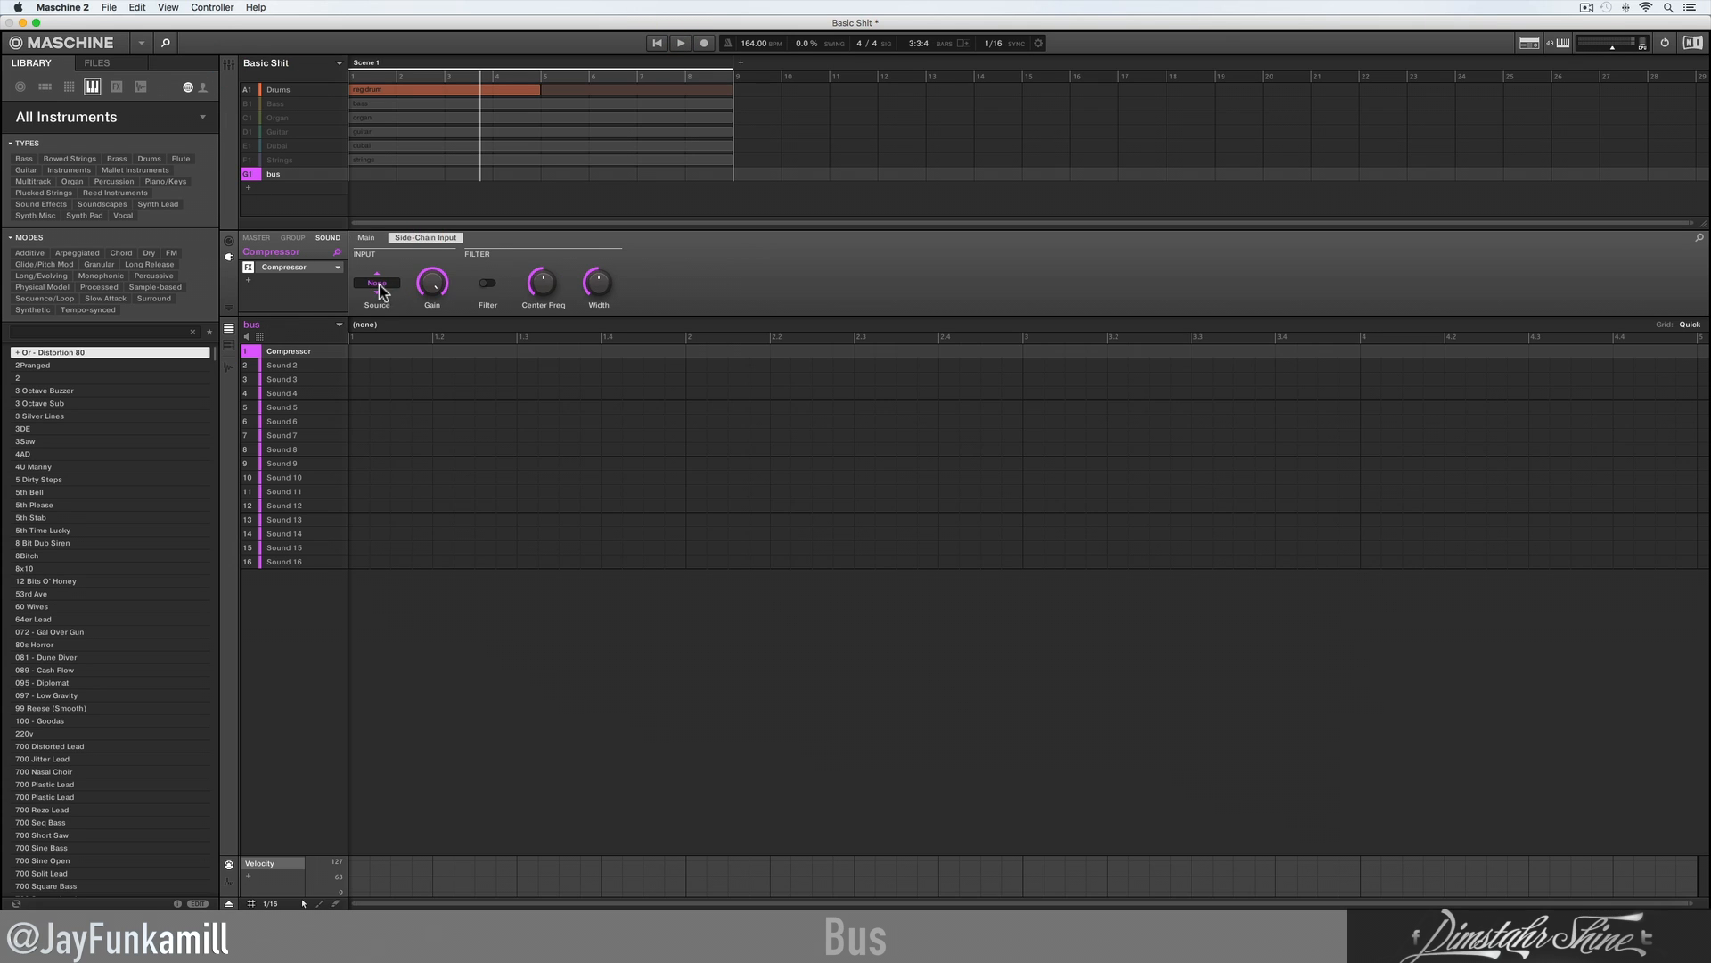
click(379, 283)
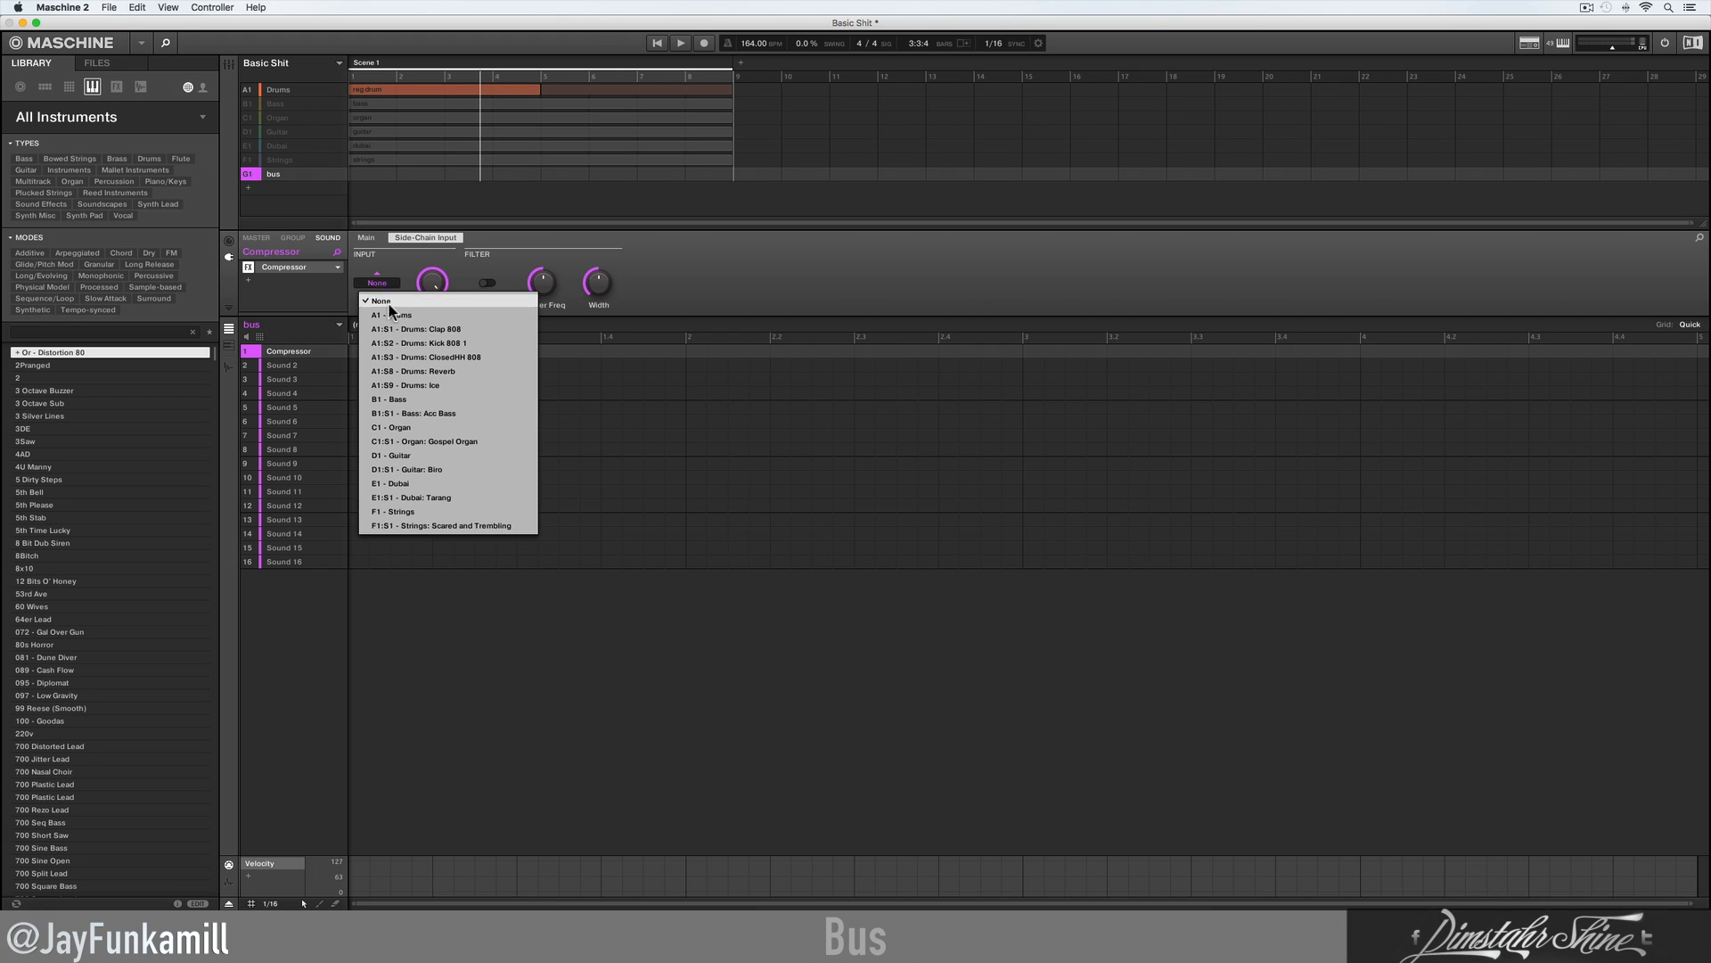
click(413, 334)
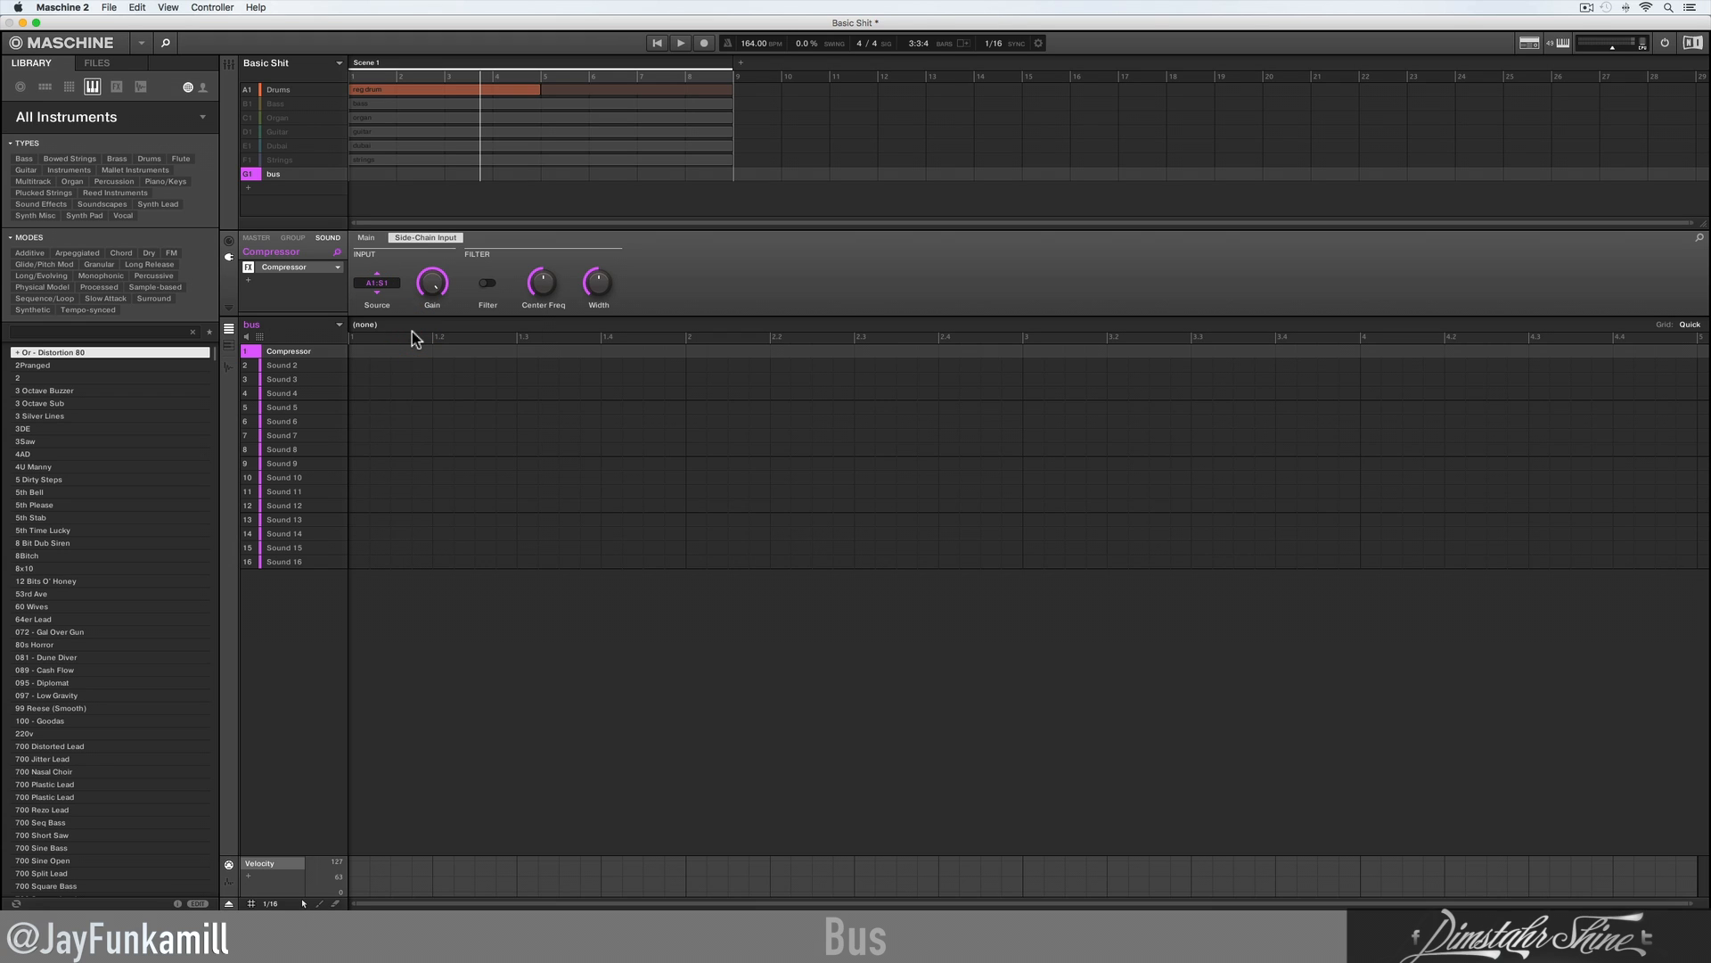
- Return to the mixer and play the pattern to hear the side-chained compression
click(227, 65)
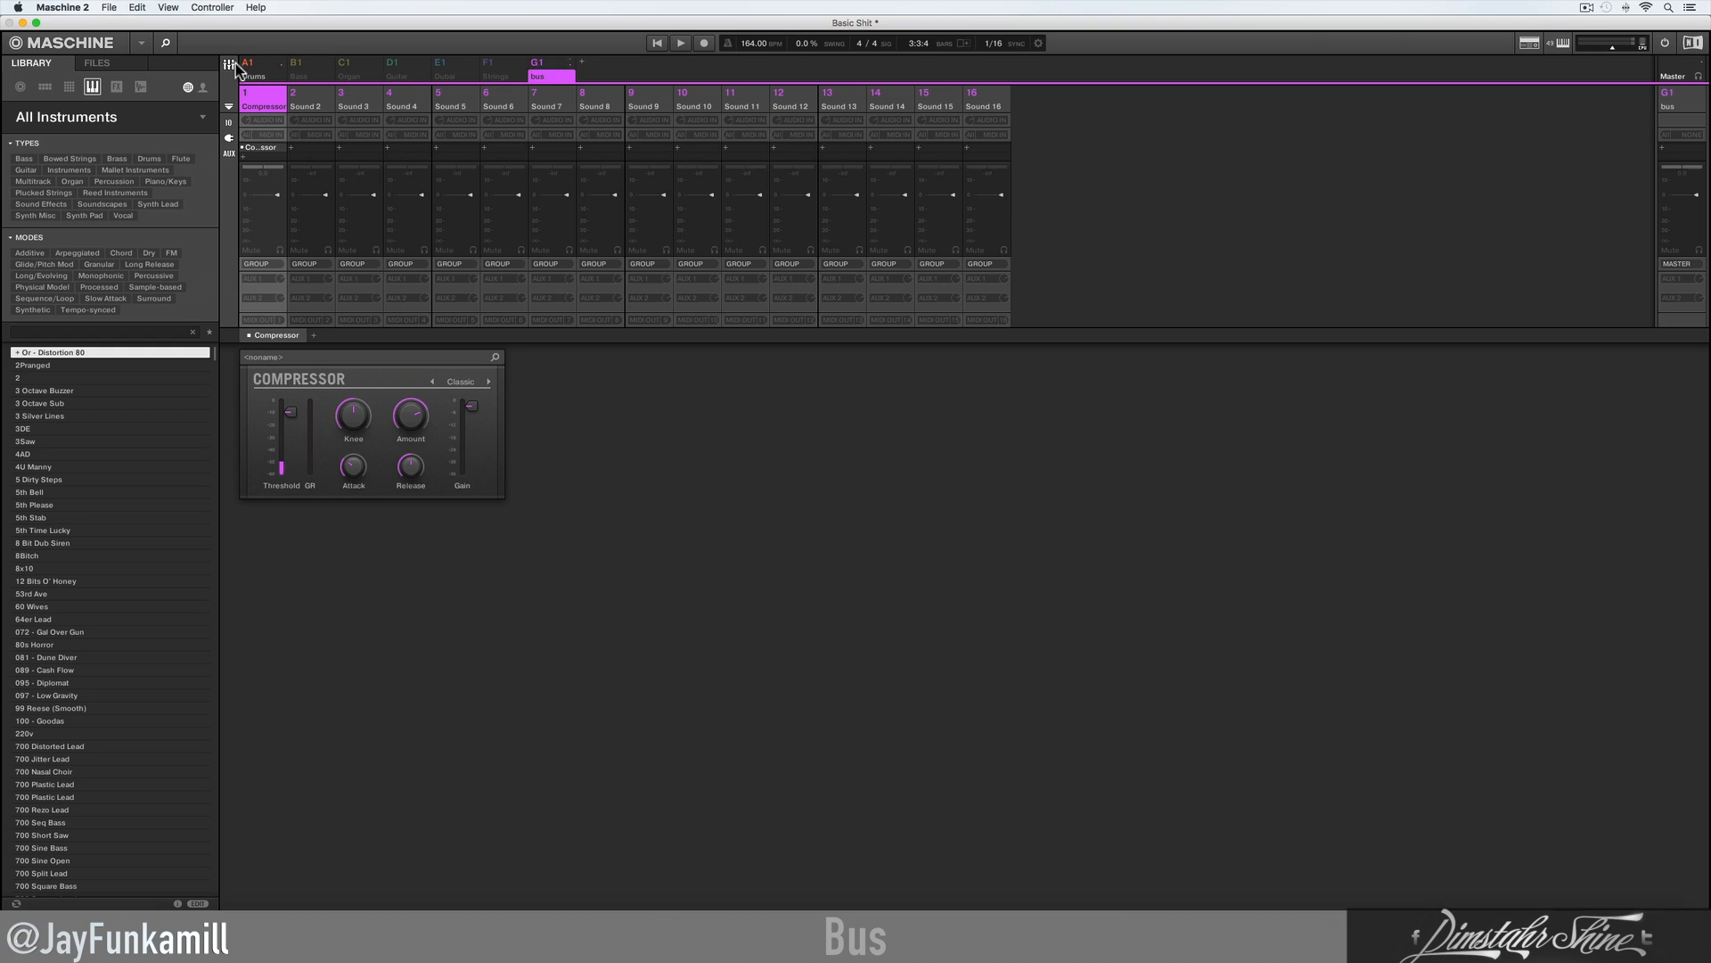
click(656, 44)
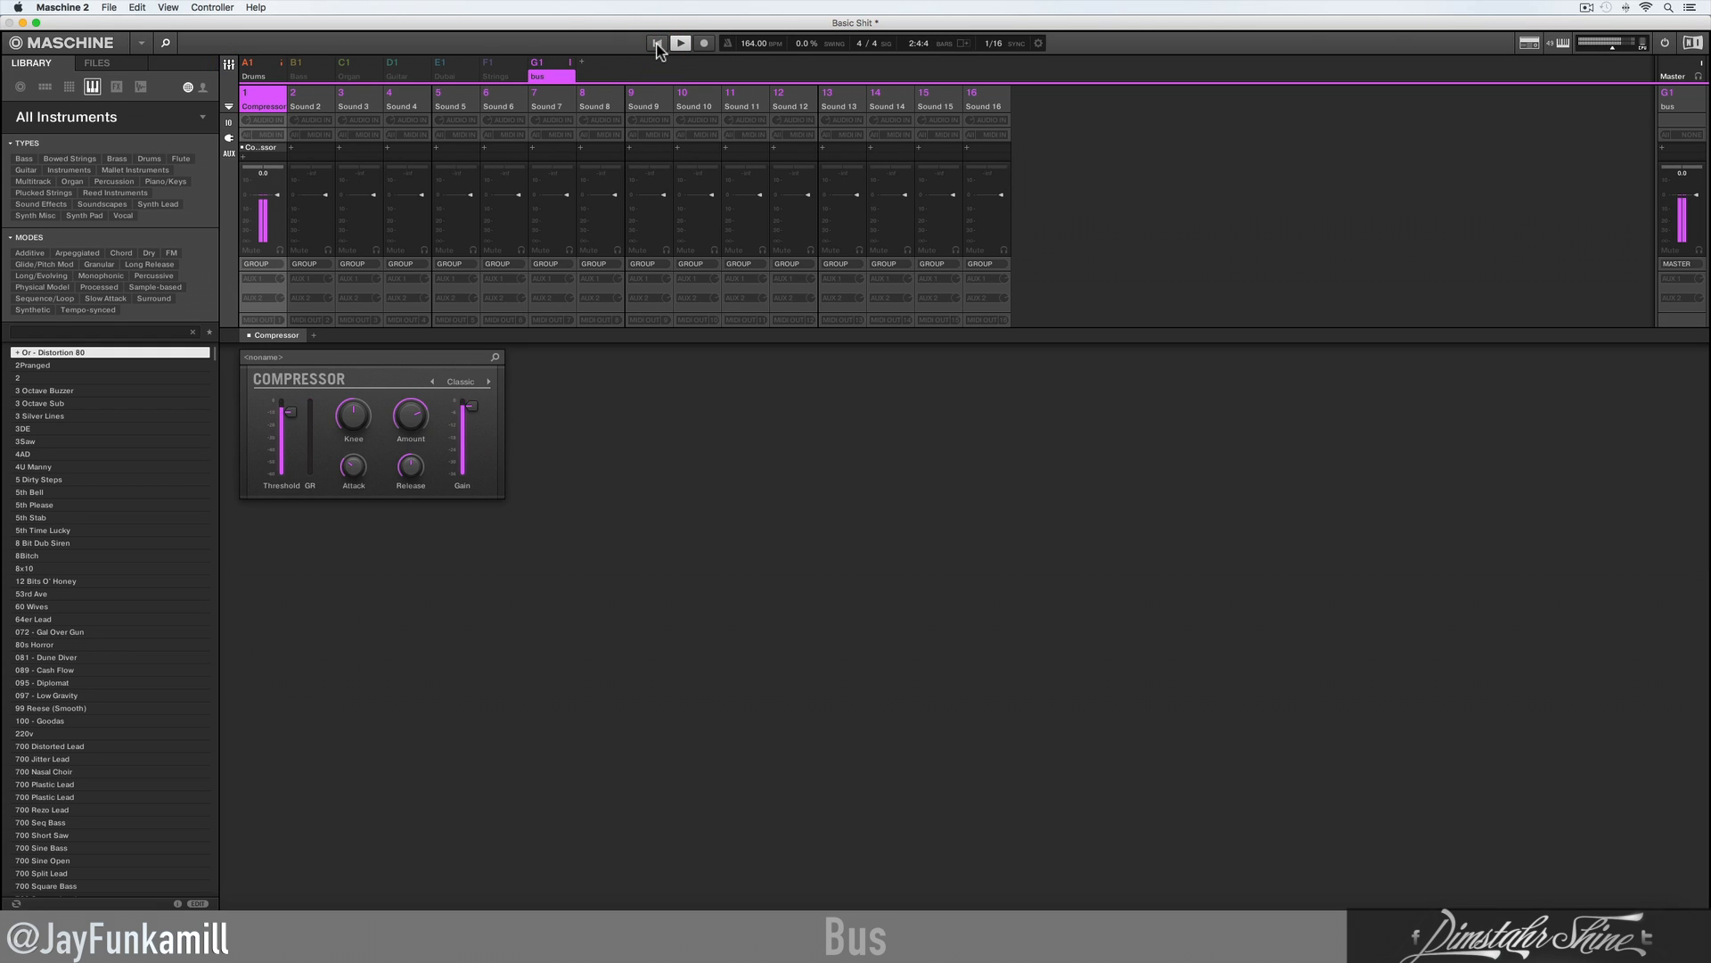
click(682, 44)
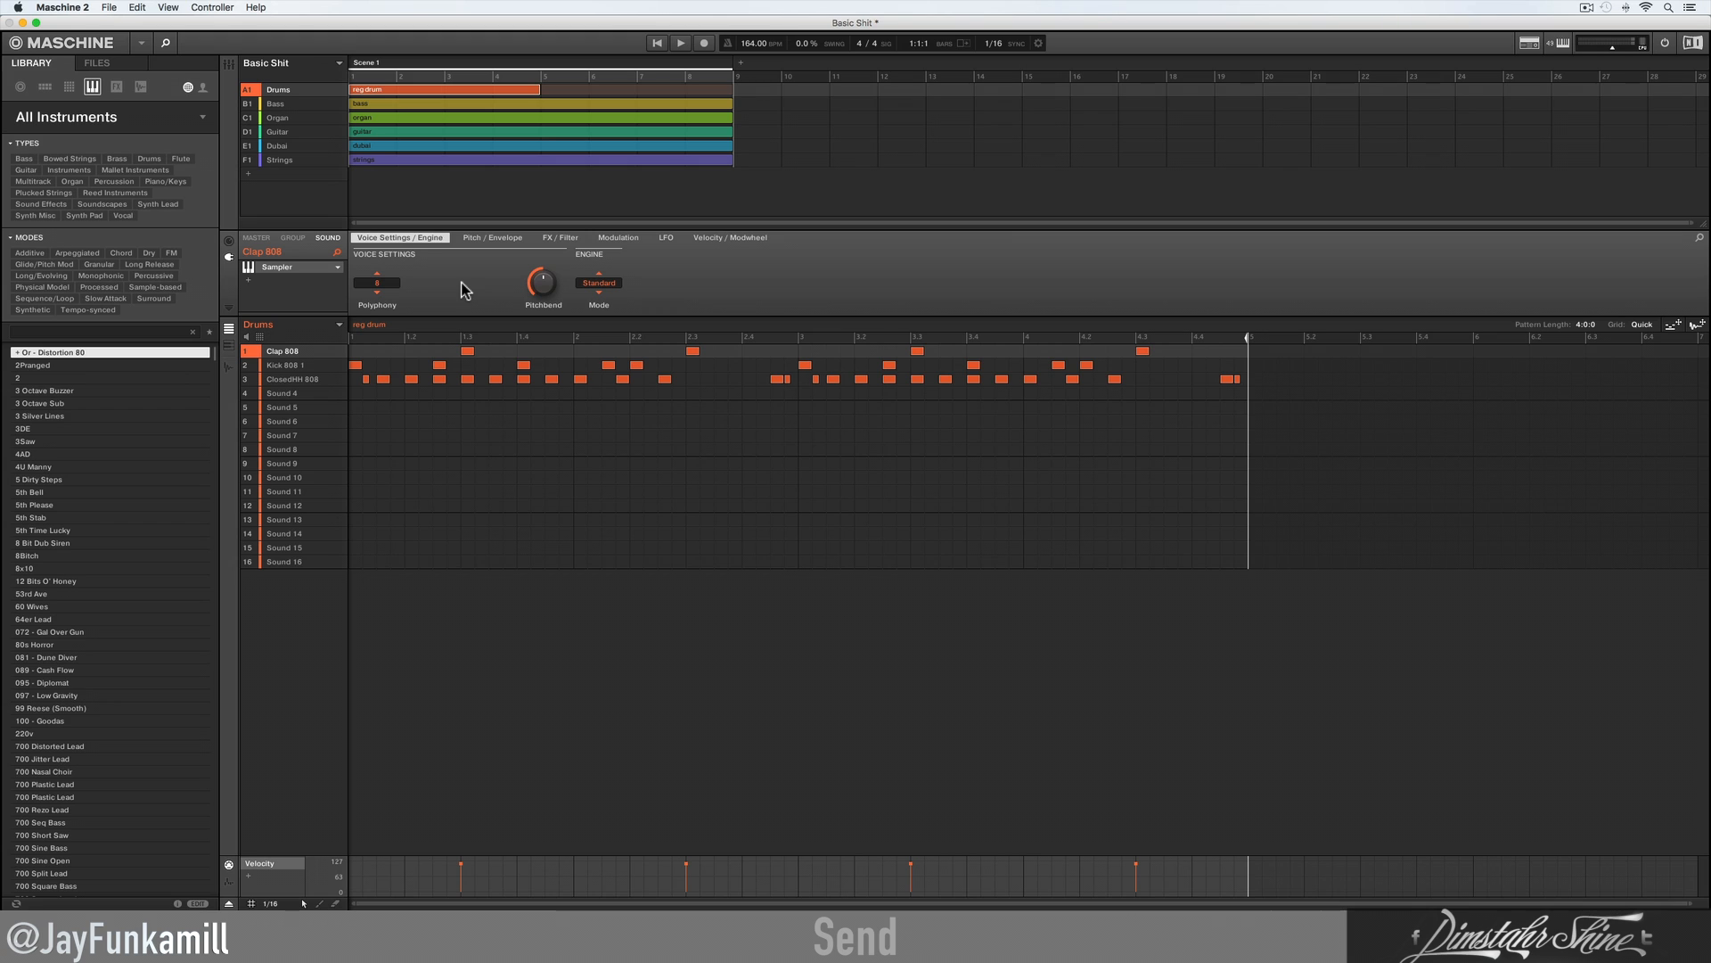
- Load an internal Reverb effect into the empty Sound 8 slot of the Drums group
click(286, 450)
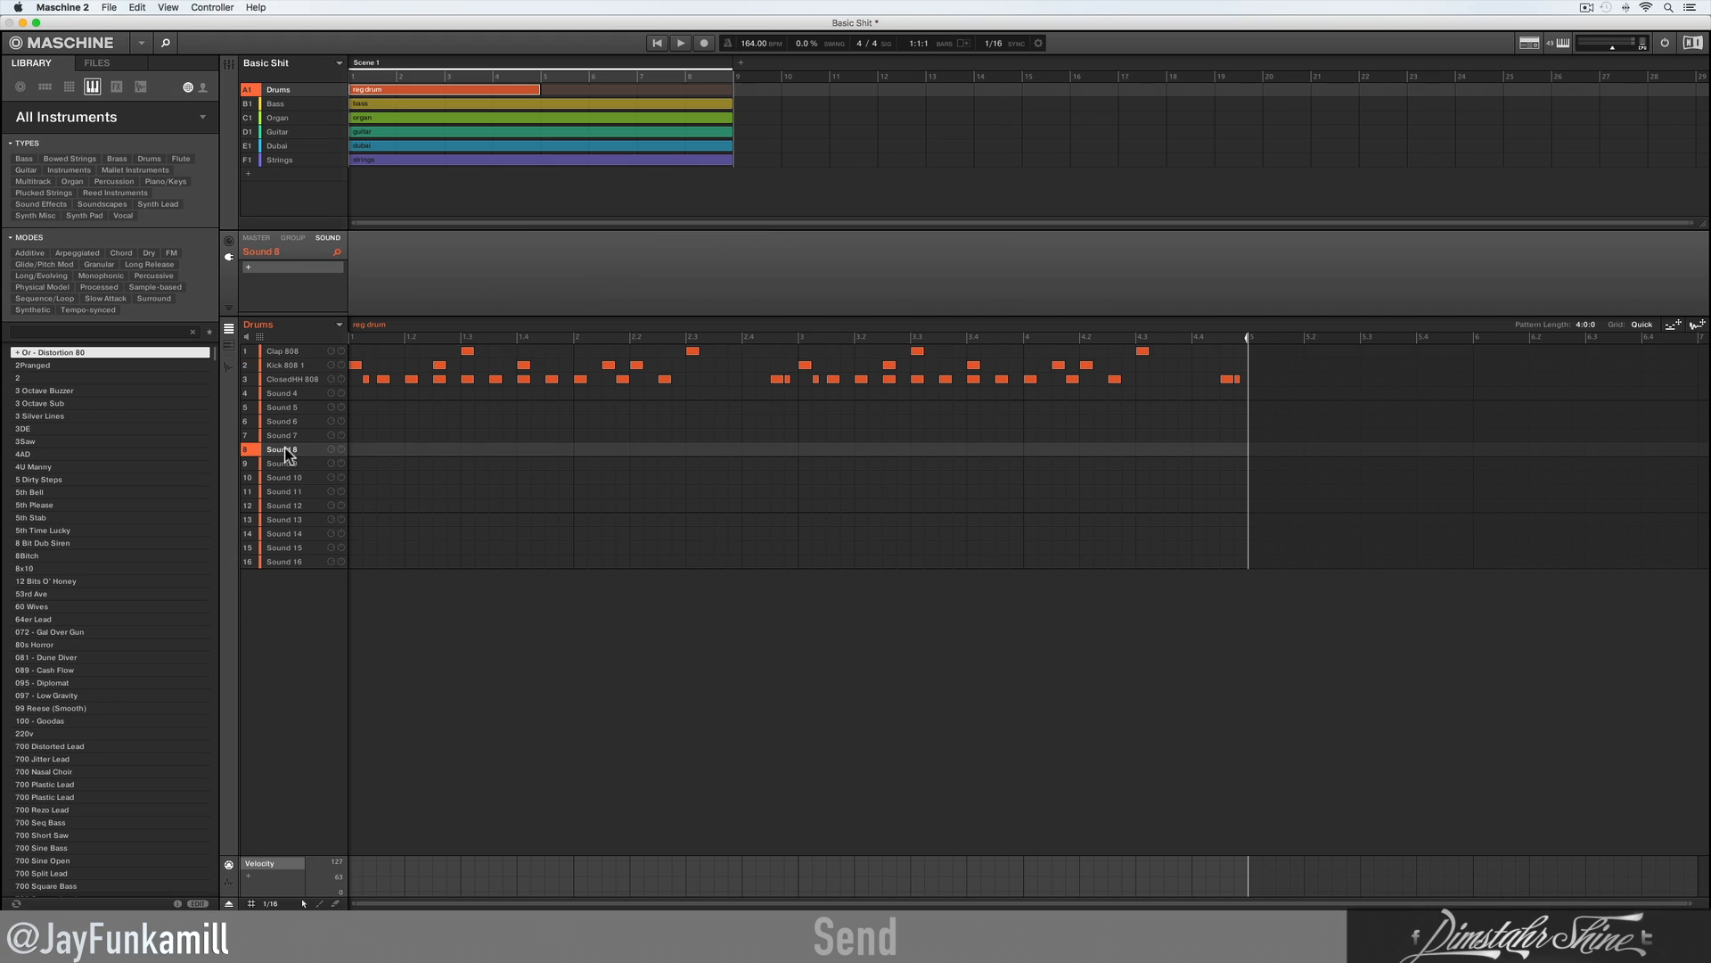
click(249, 268)
mouse_move(281, 291)
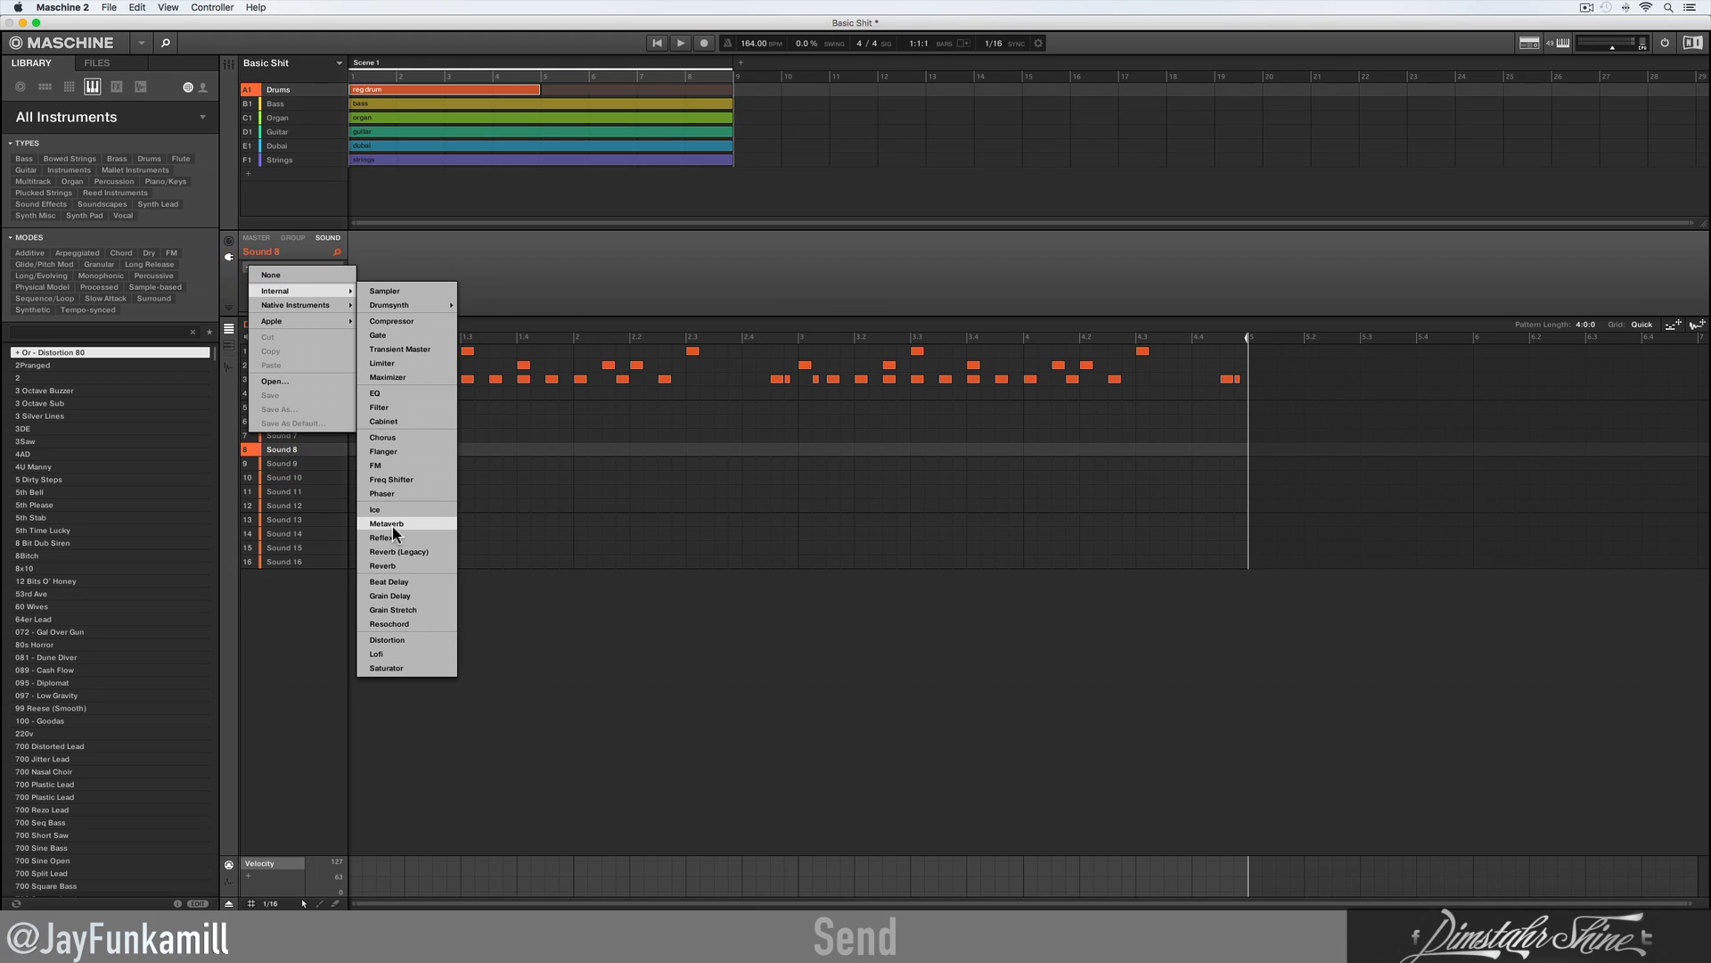
click(398, 566)
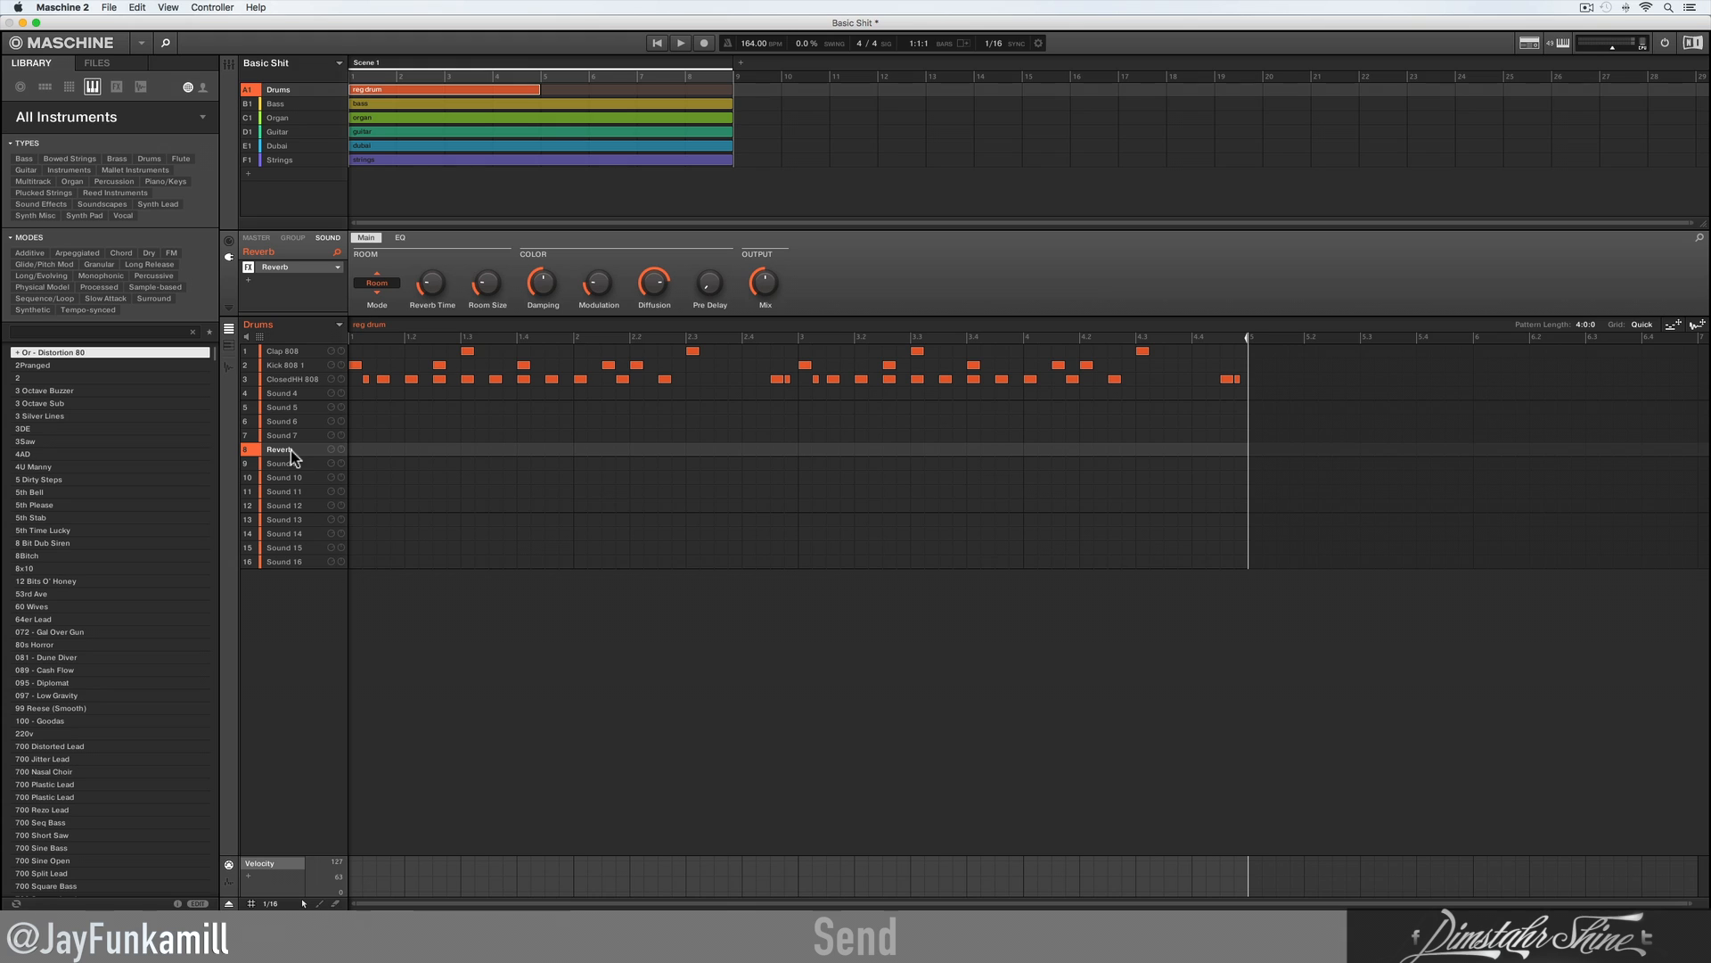
- Set the Clap 808's Aux 1 send destination to A1:S8 - Drums: Reverb
click(287, 353)
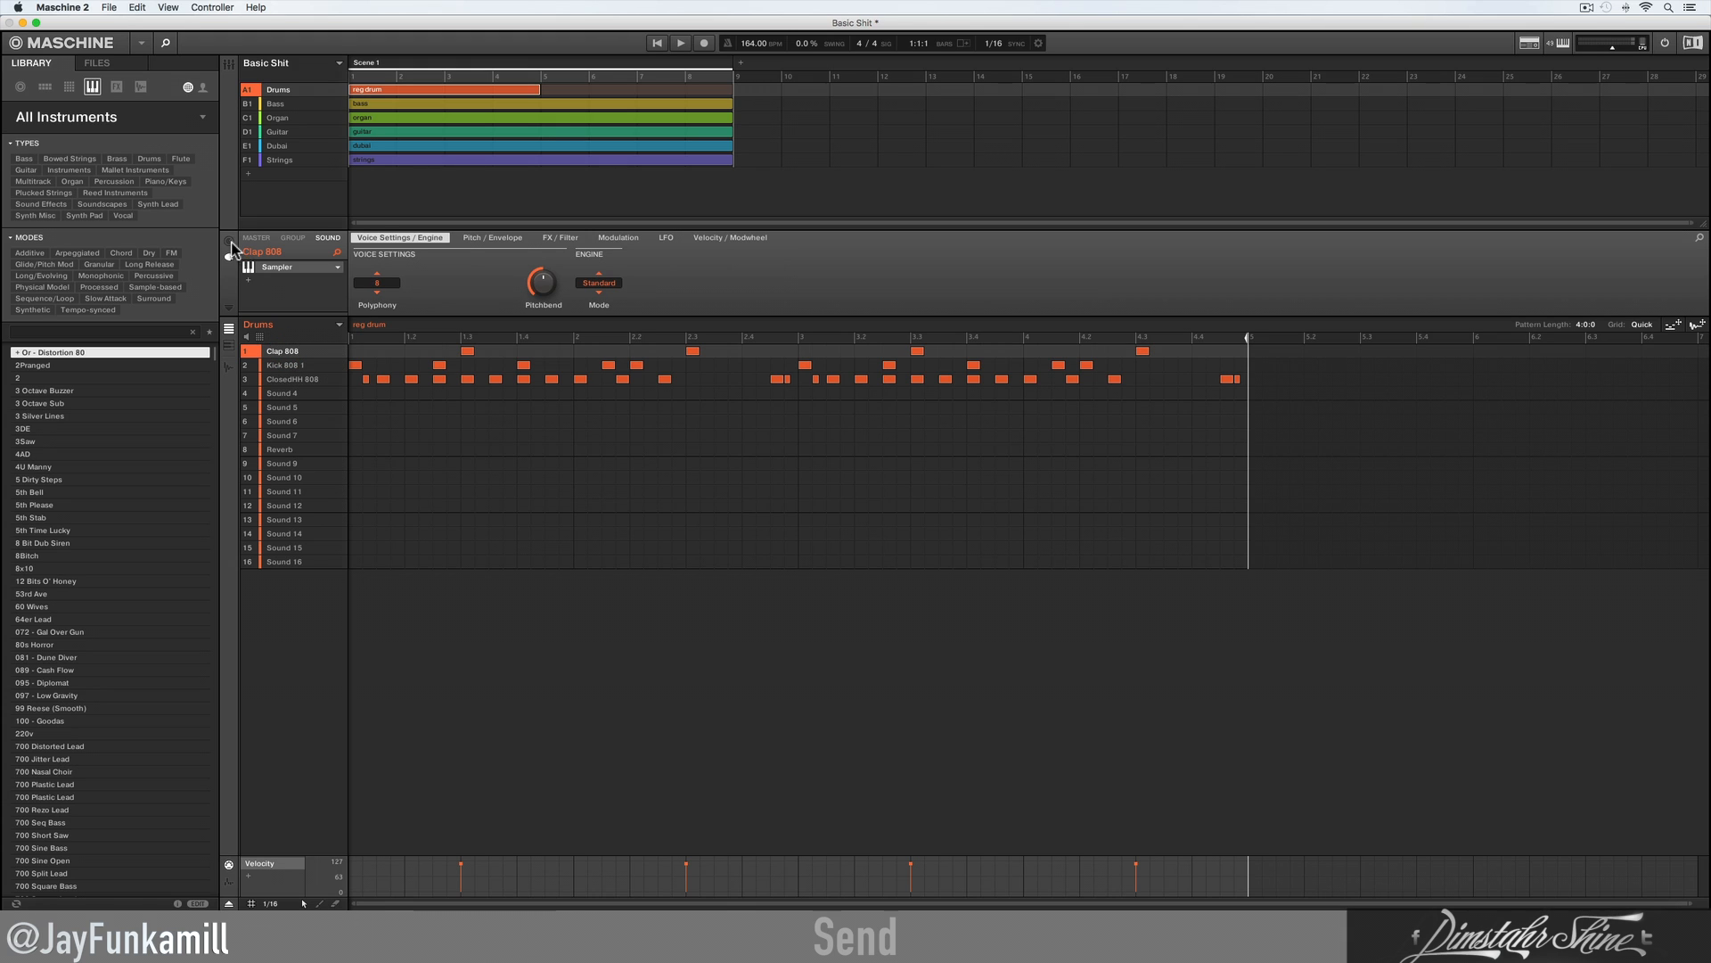
click(229, 241)
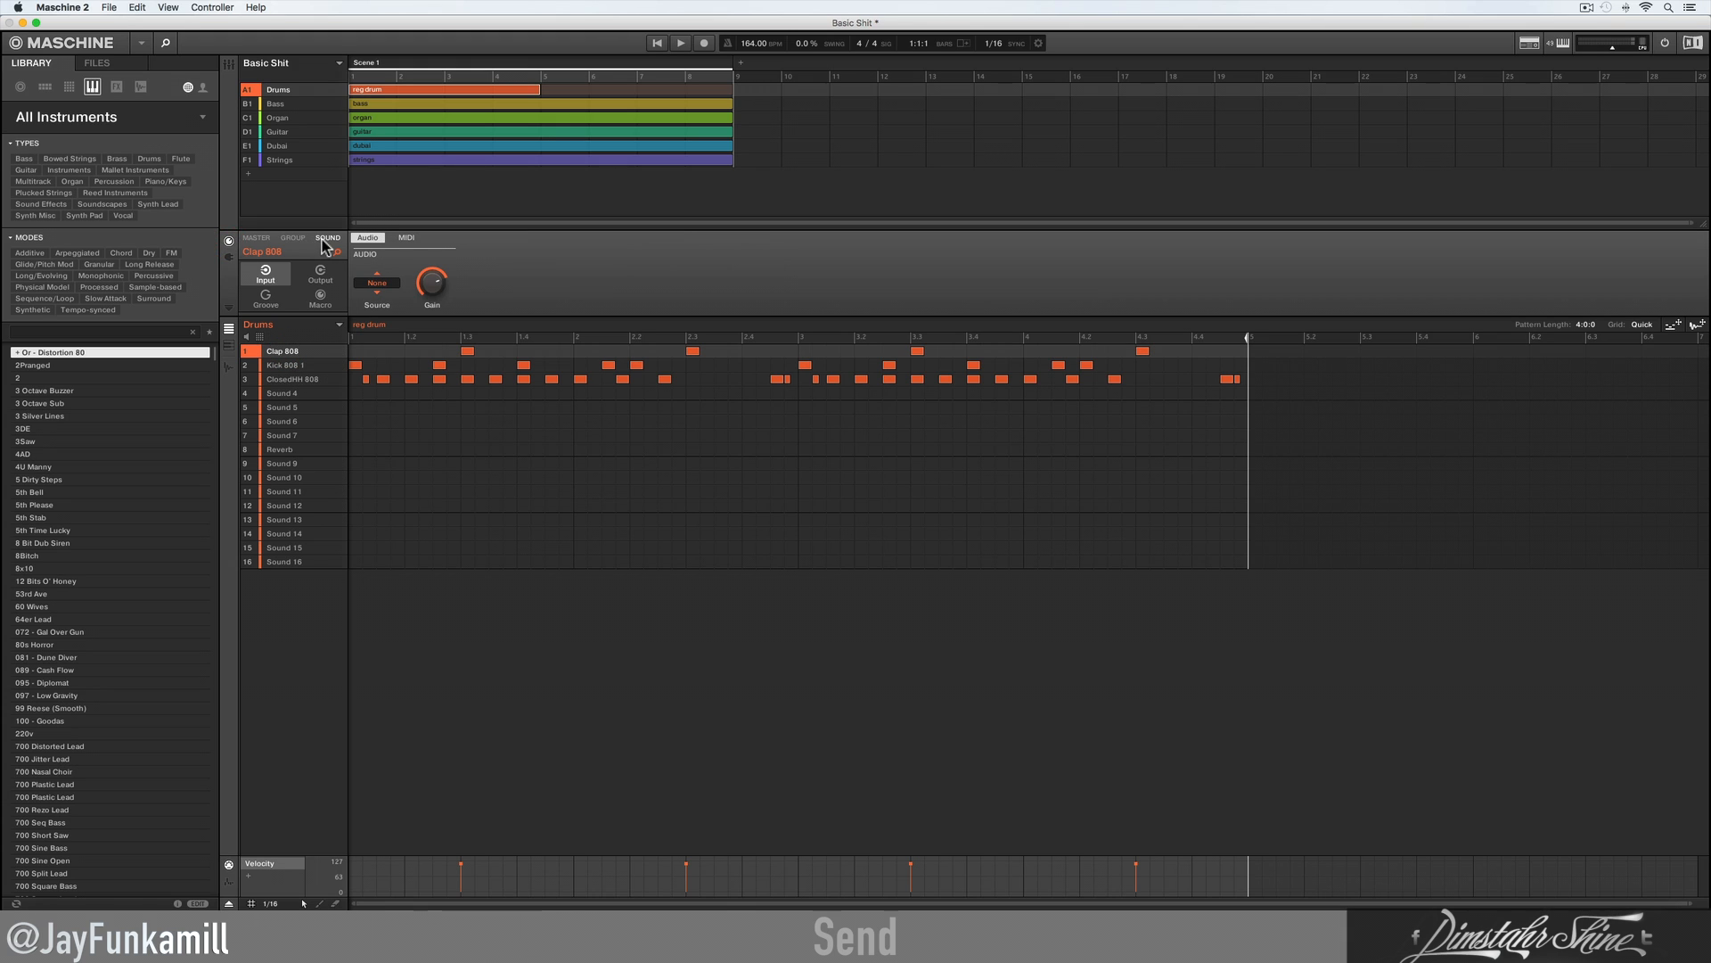
click(321, 273)
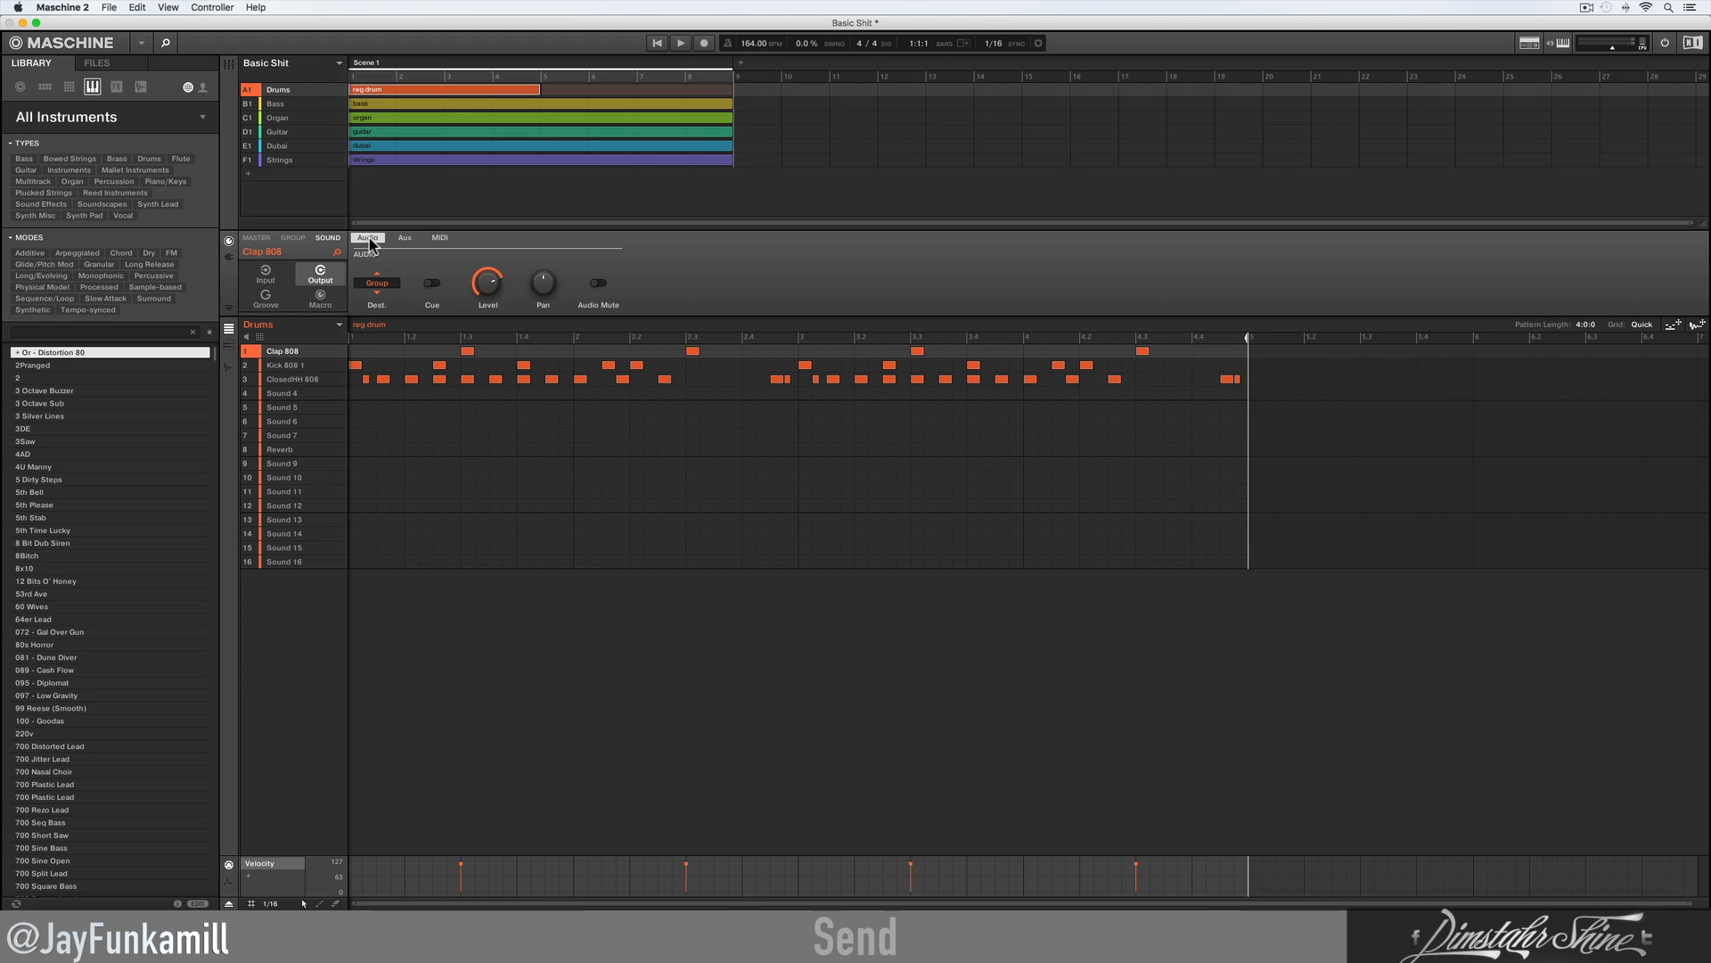
click(405, 238)
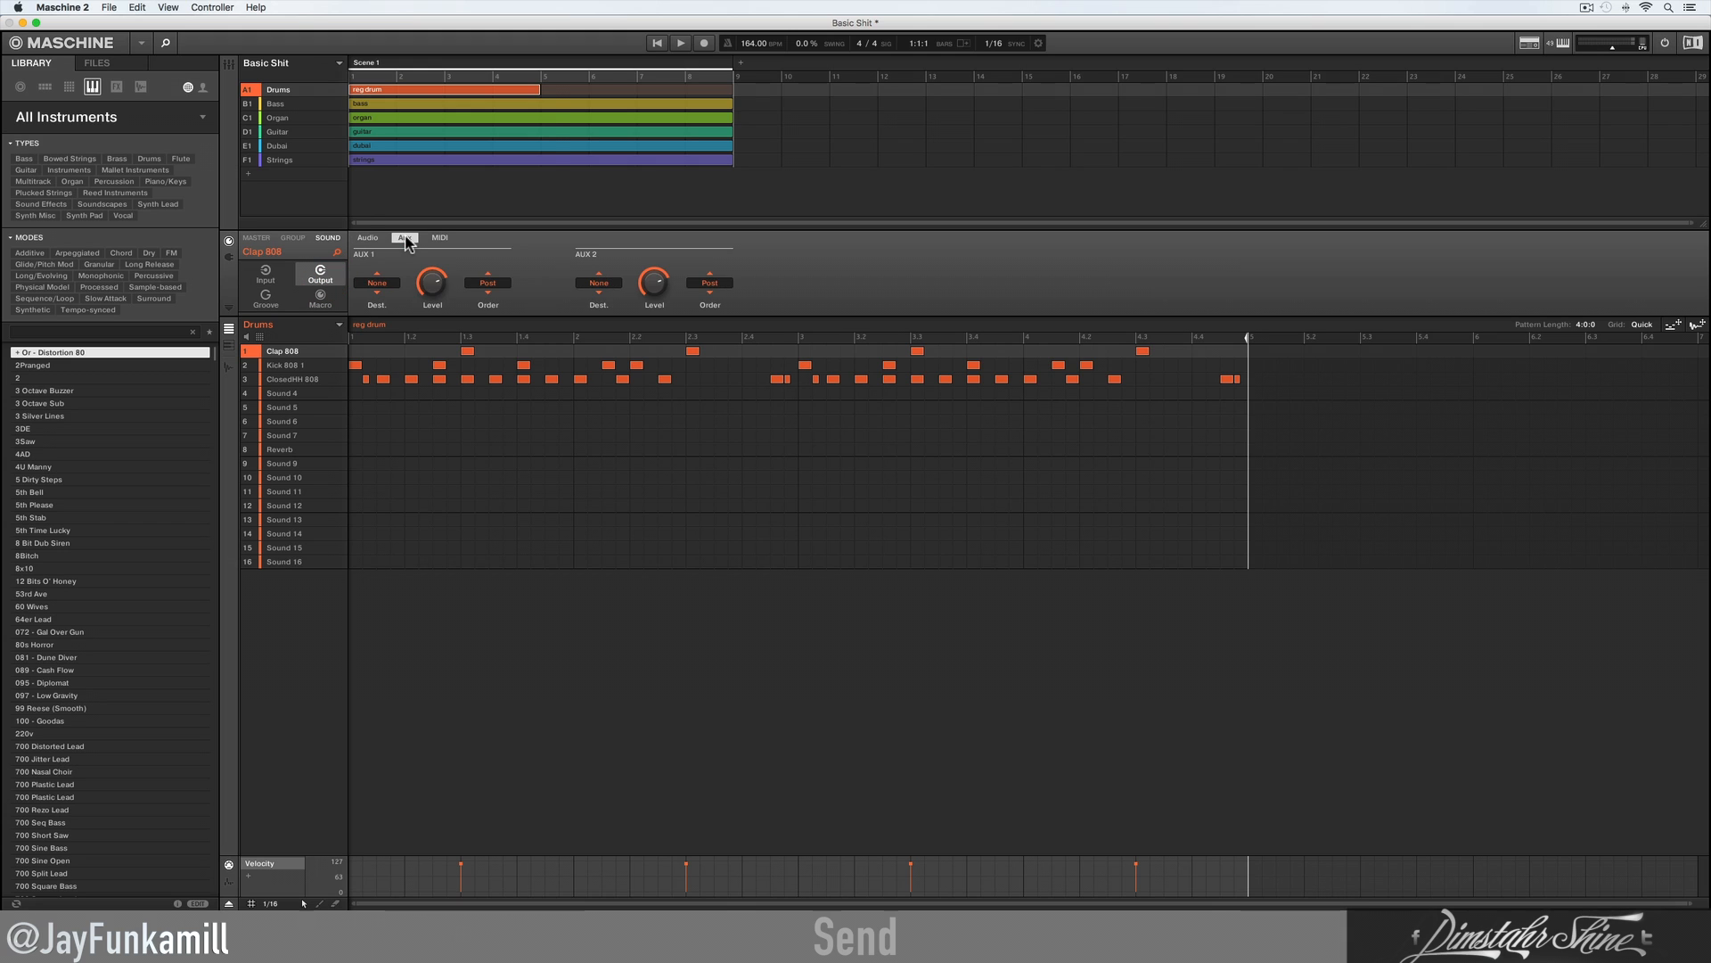
click(377, 284)
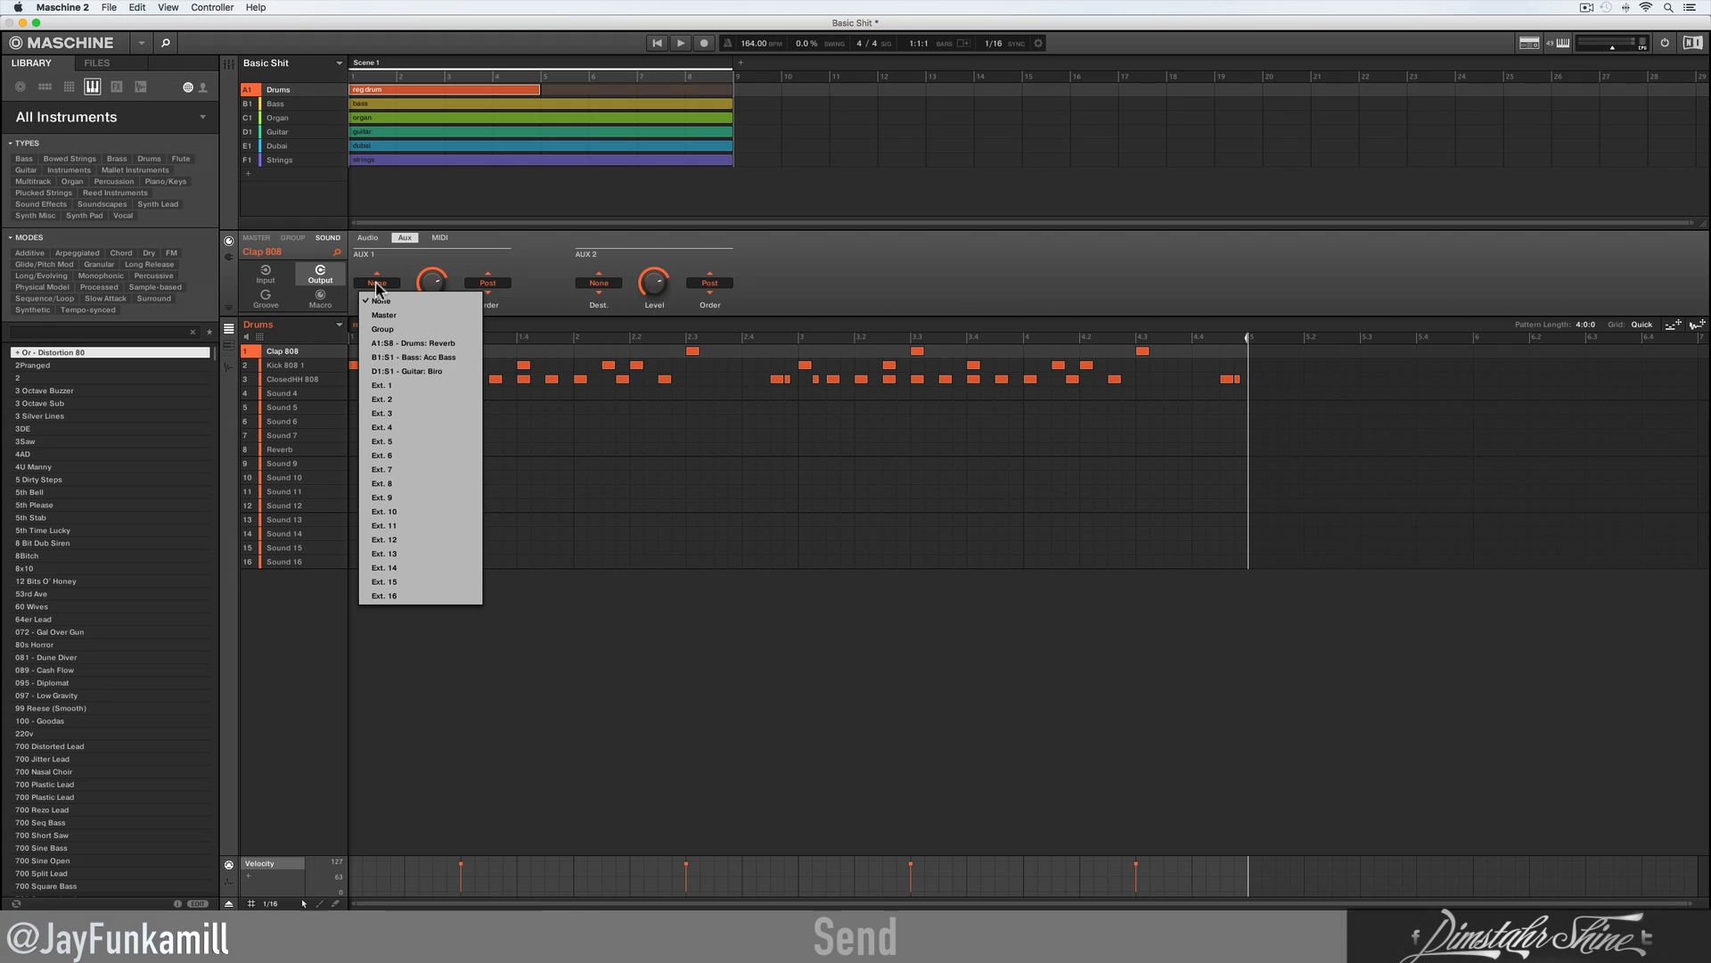
click(414, 344)
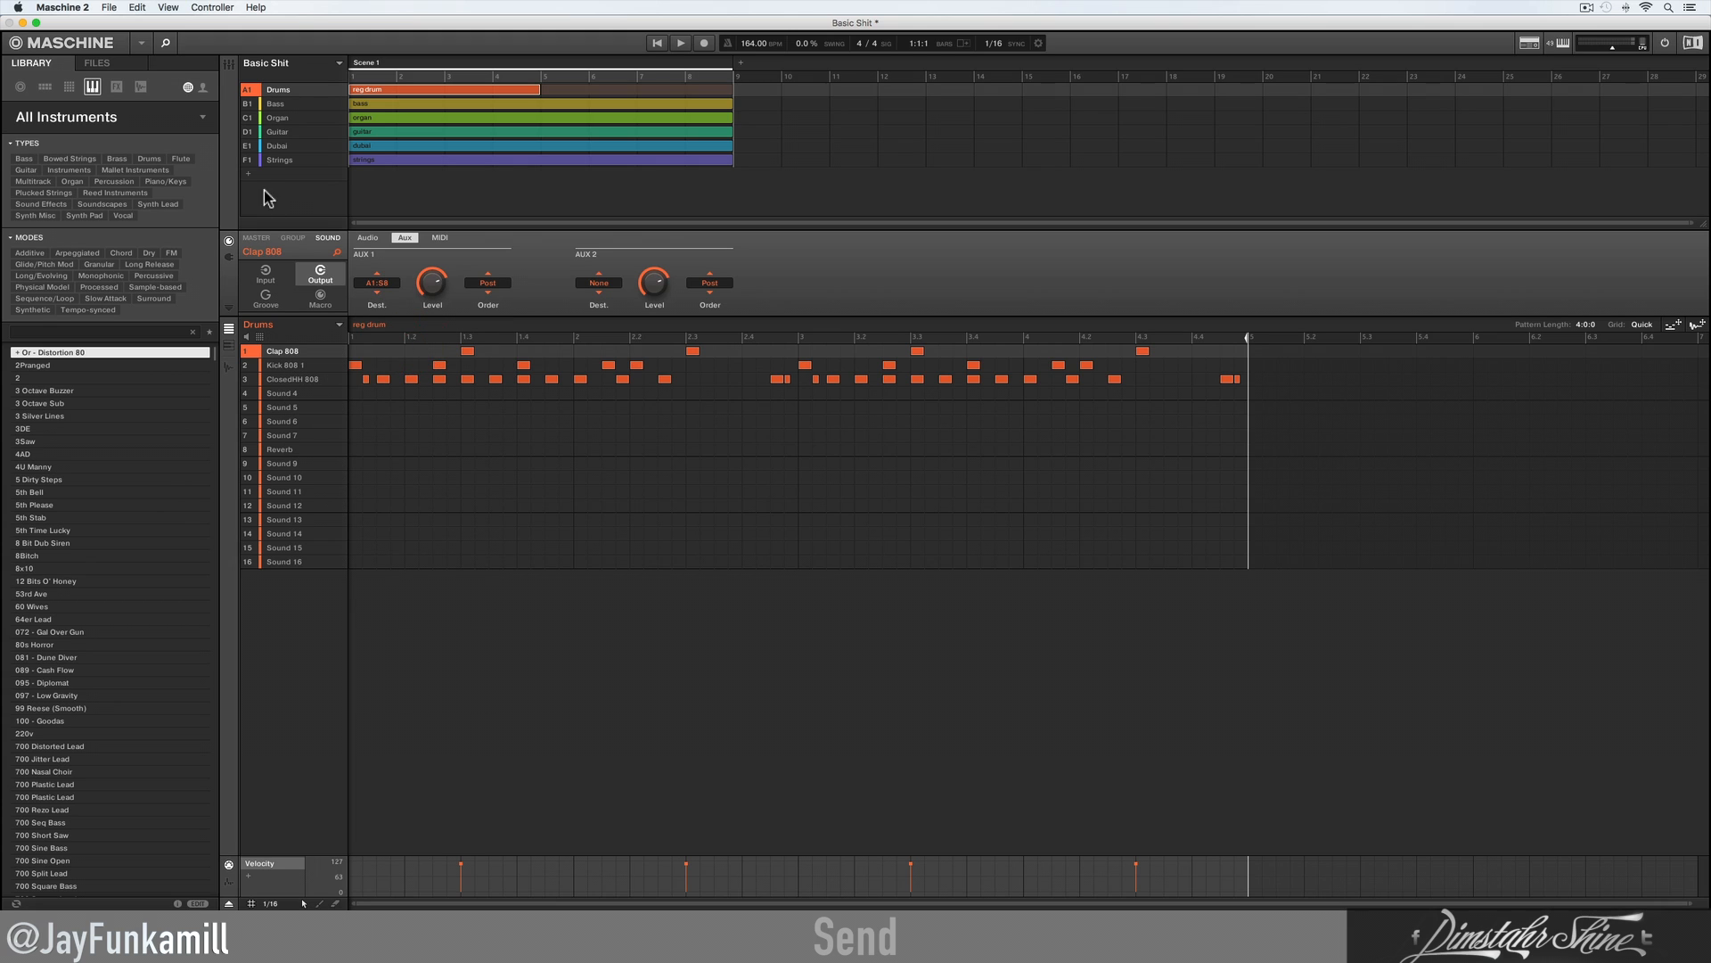
- Lower the Reverb channel's volume fader in the mixer while playing the pattern
click(229, 65)
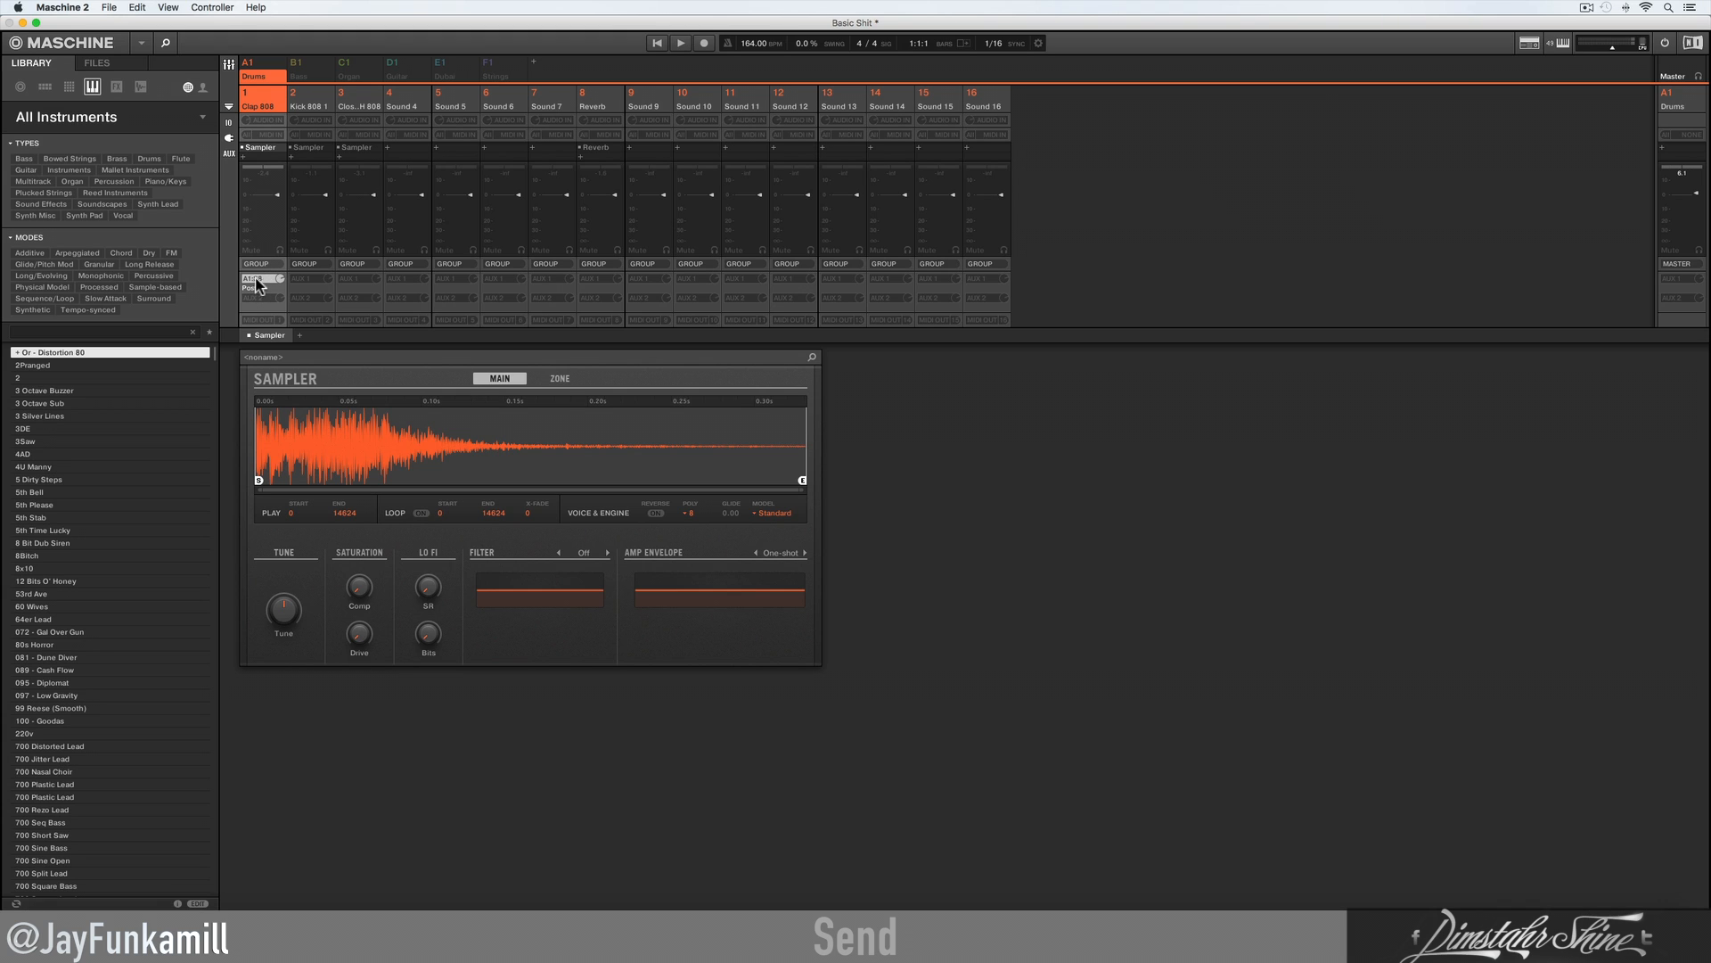
click(591, 104)
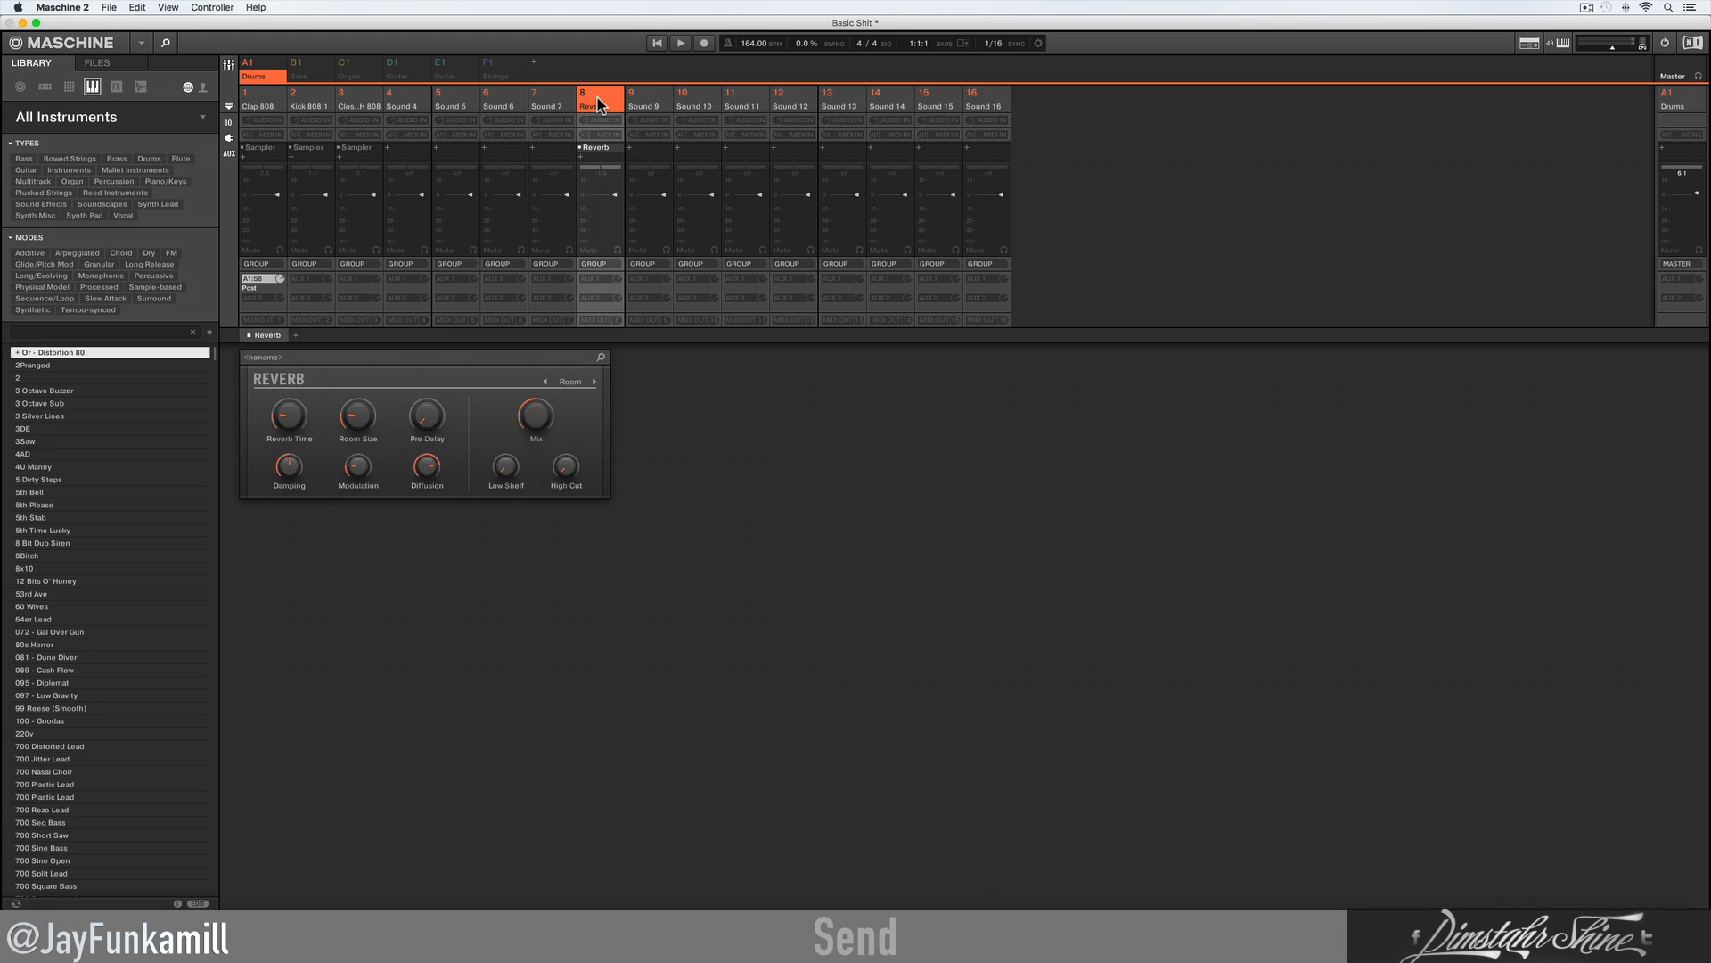
drag(614, 193, 615, 212)
click(681, 45)
drag(613, 212, 614, 215)
- Load an internal Ice effect into the empty Sound 9 channel
click(647, 98)
click(245, 336)
mouse_move(282, 356)
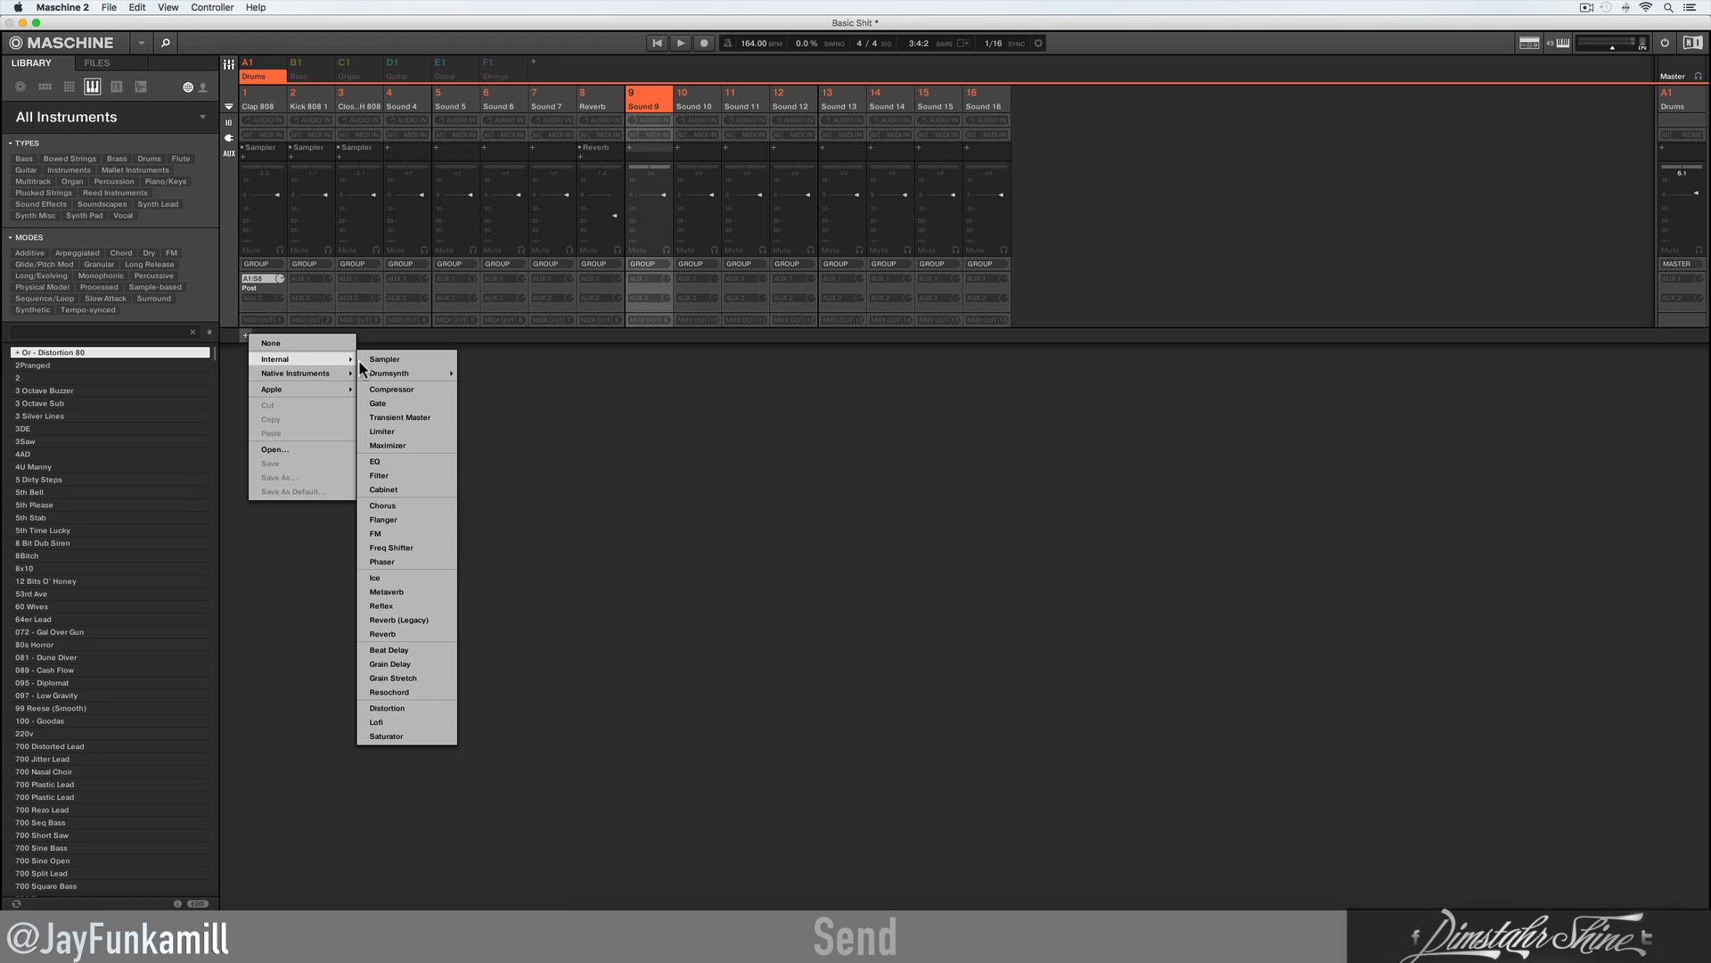
click(392, 577)
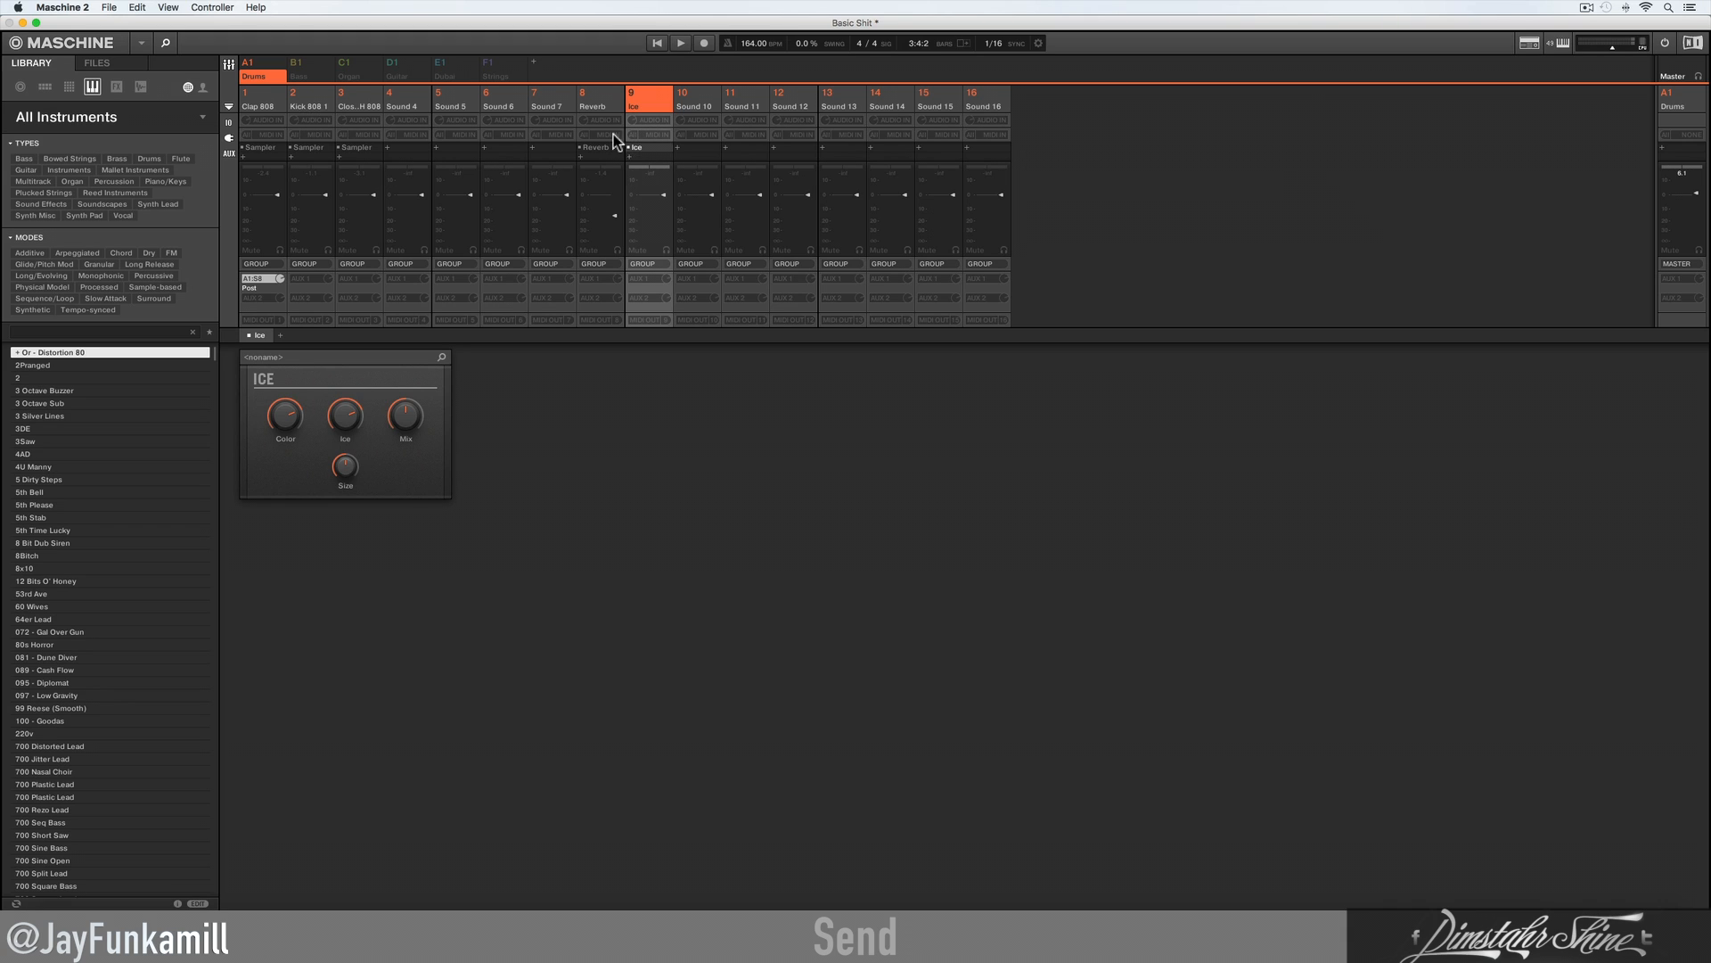
- Set the Kick 808 1's aux send destination to A1:S9 - Drums: Ice
click(301, 94)
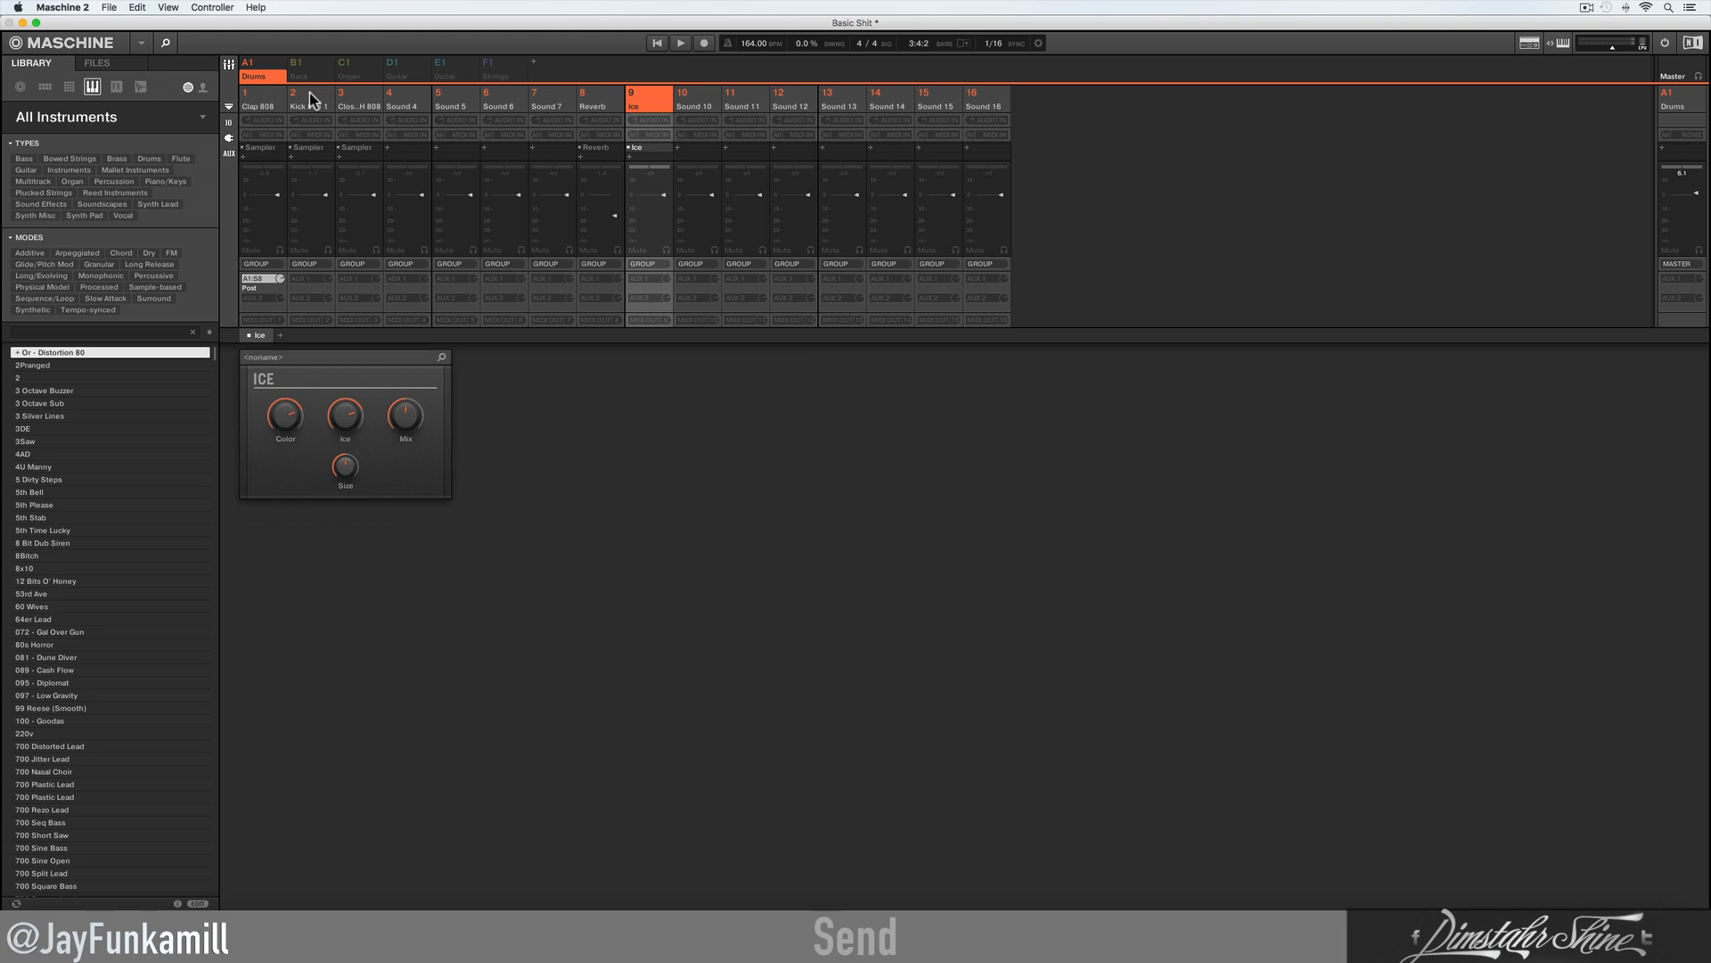
click(304, 282)
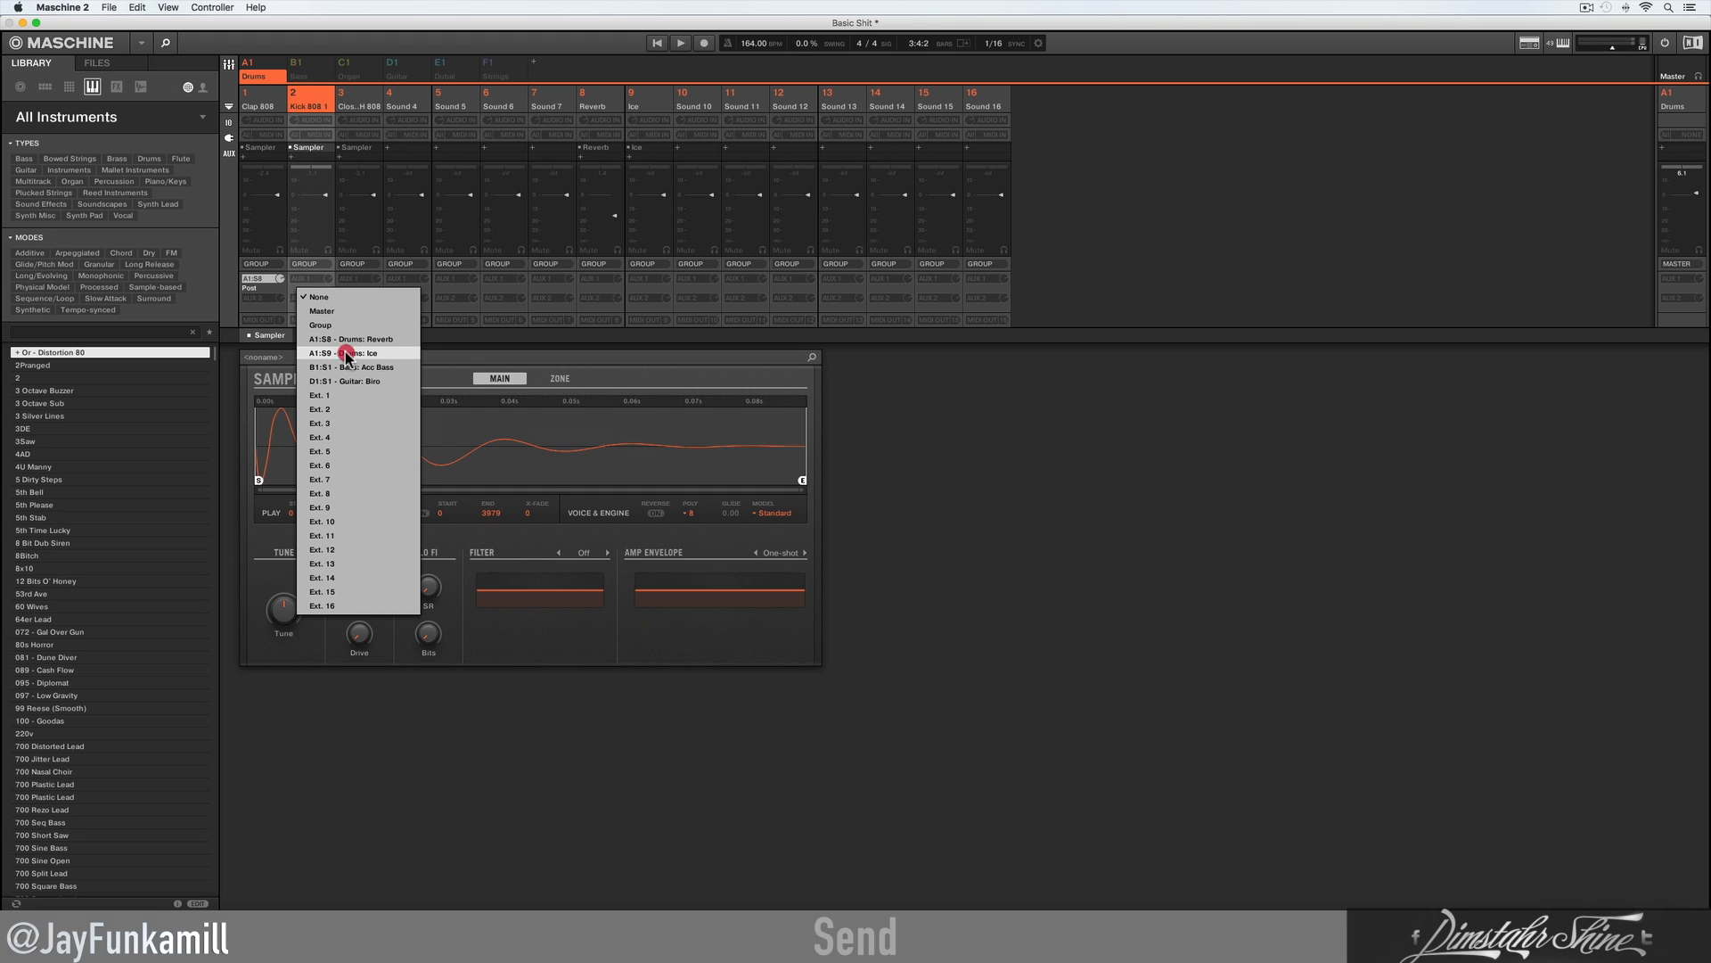
click(347, 354)
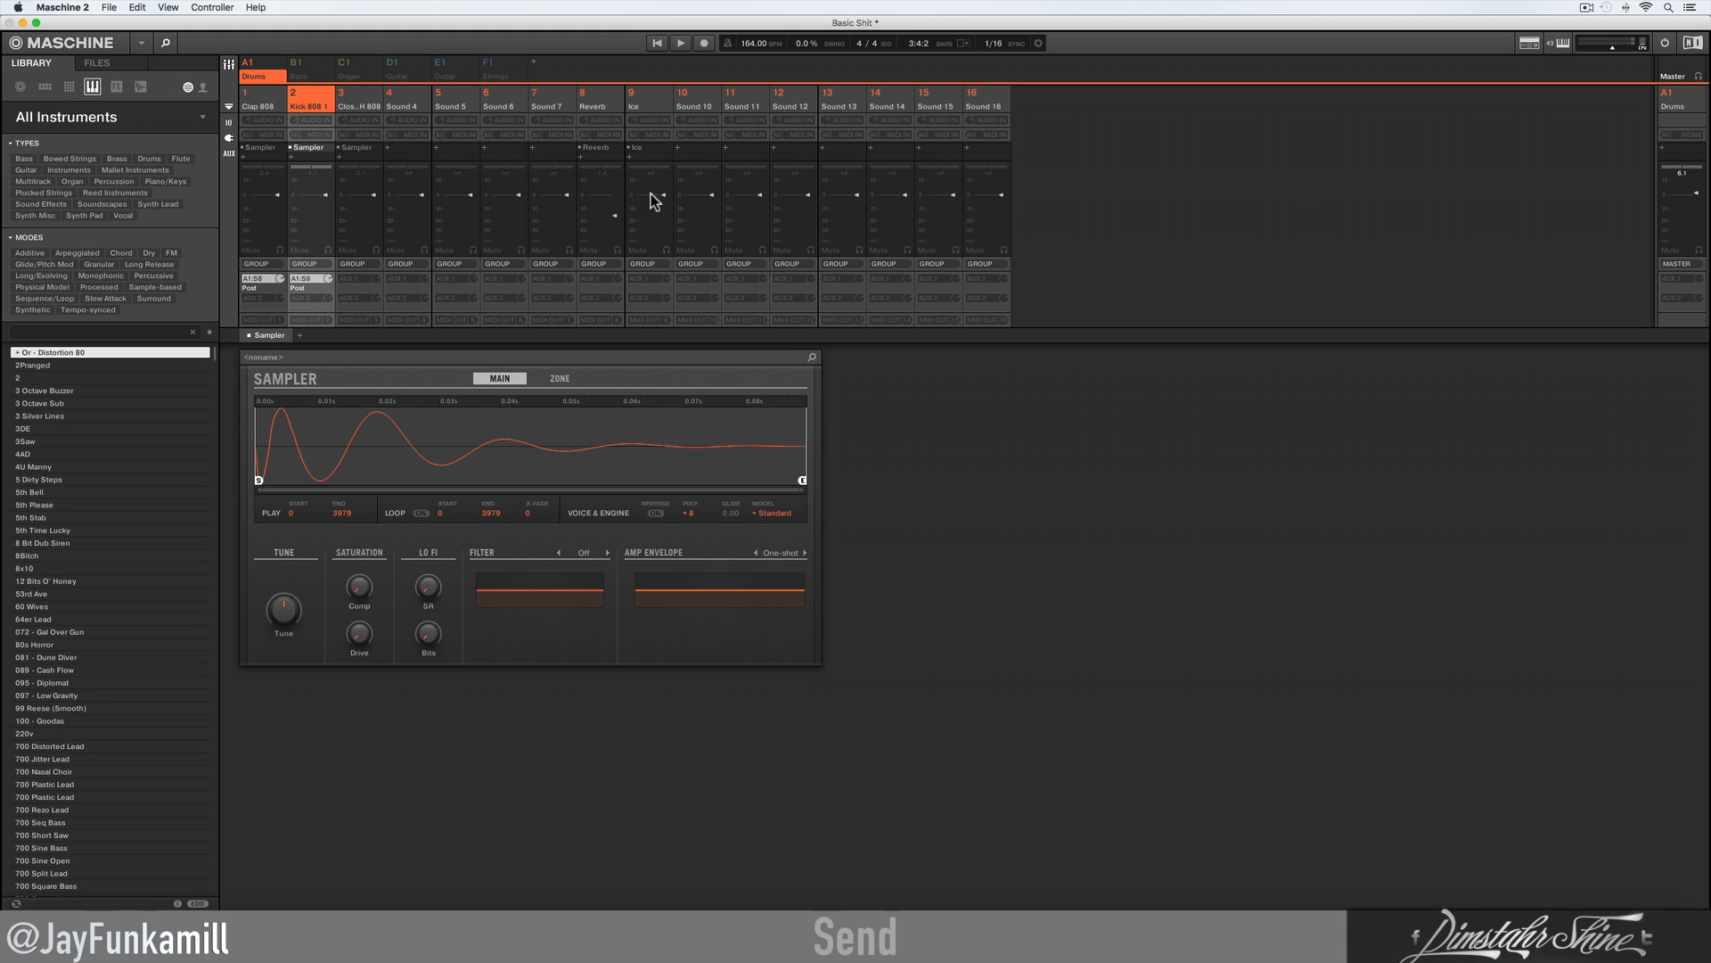
- Lower the Ice channel's fader and turn up its Color knob while playing the pattern
click(649, 105)
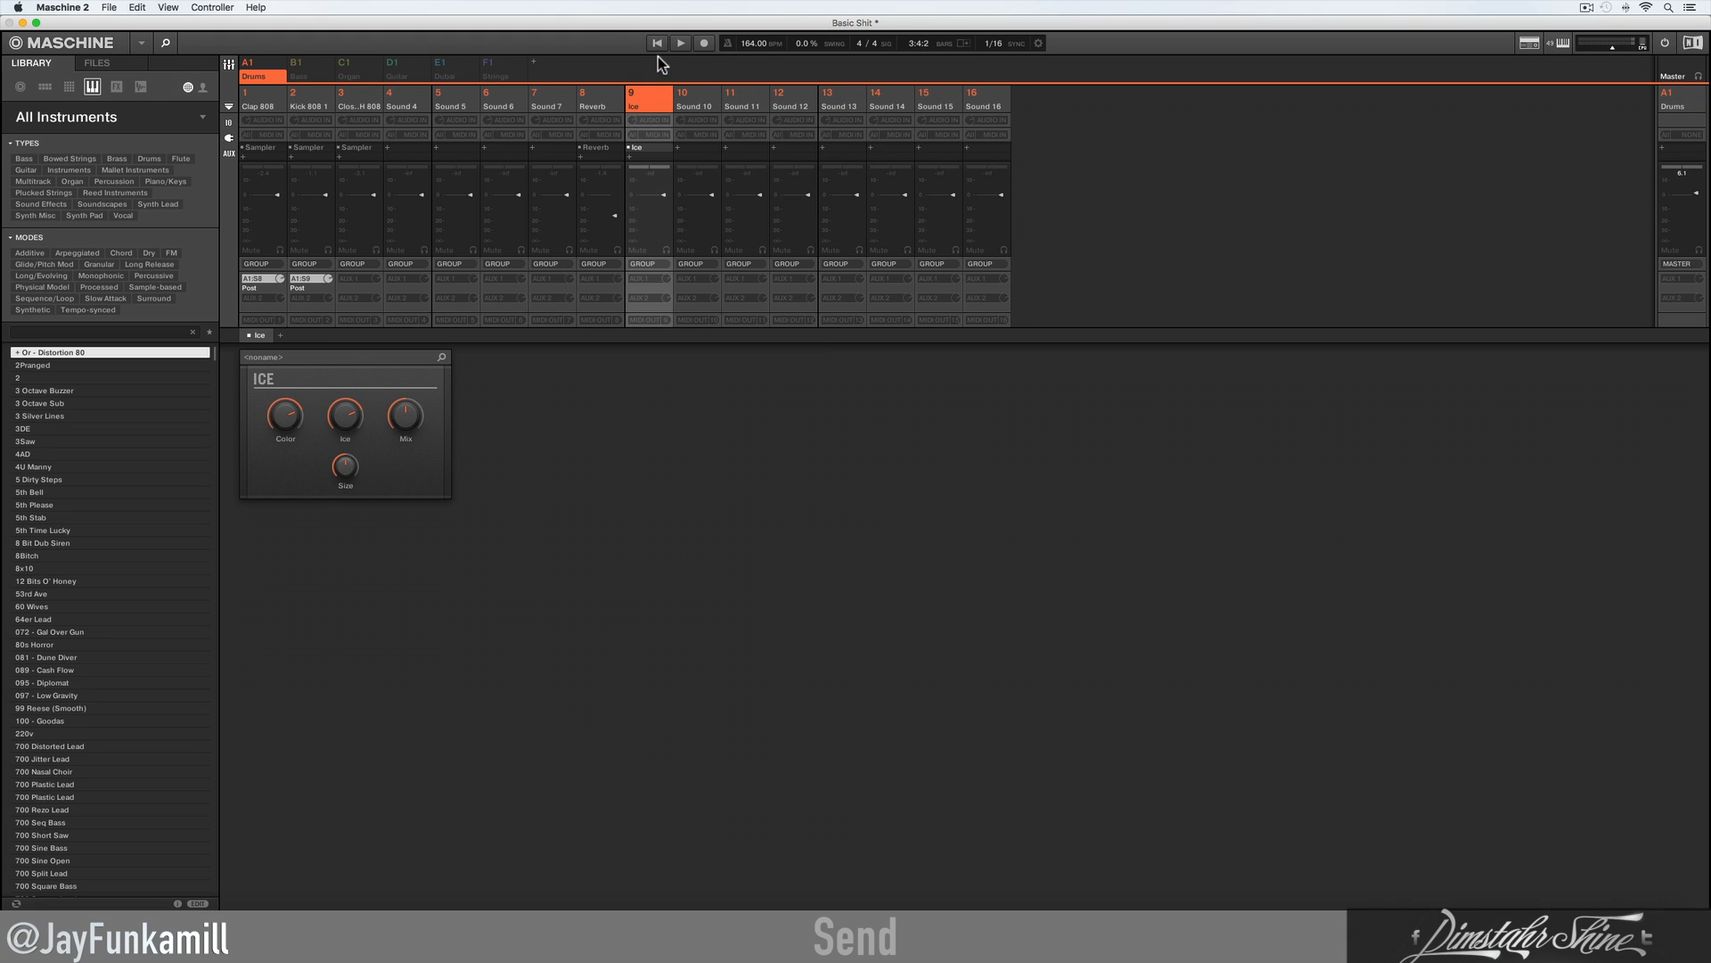
click(680, 42)
drag(664, 195, 664, 208)
drag(285, 404, 406, 426)
drag(663, 203, 663, 211)
click(683, 43)
- Add a new group in the arrange view and rename it sends
click(229, 66)
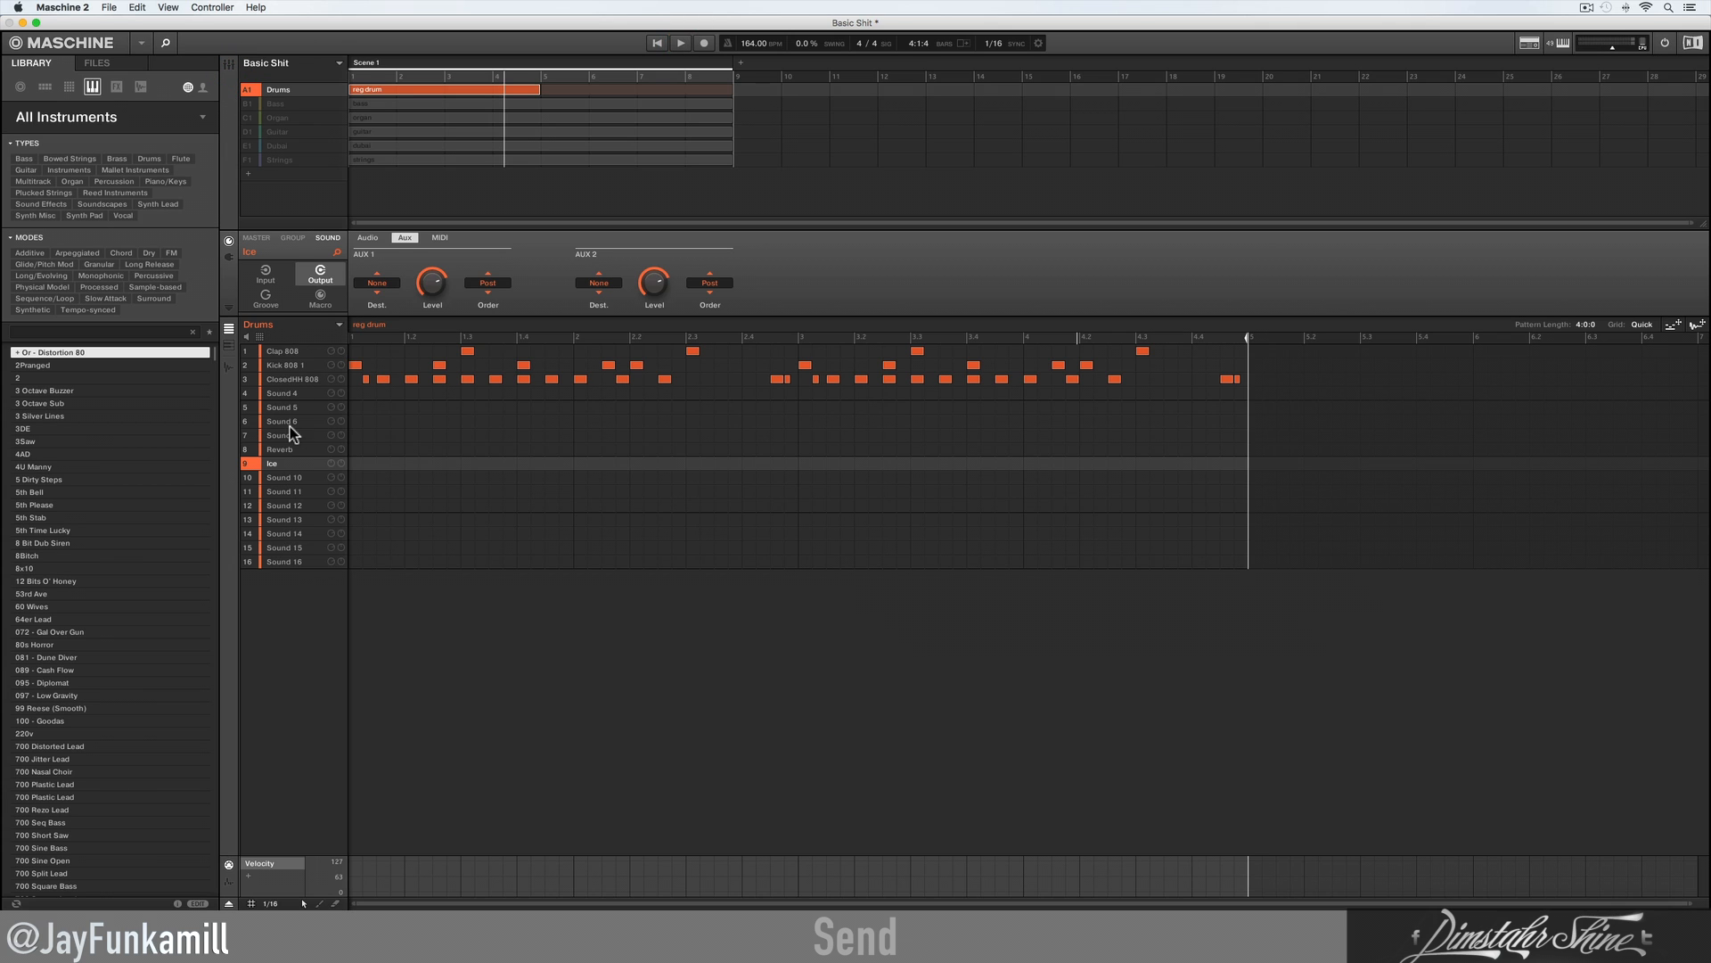
click(252, 180)
double_click(275, 175)
text(sends)
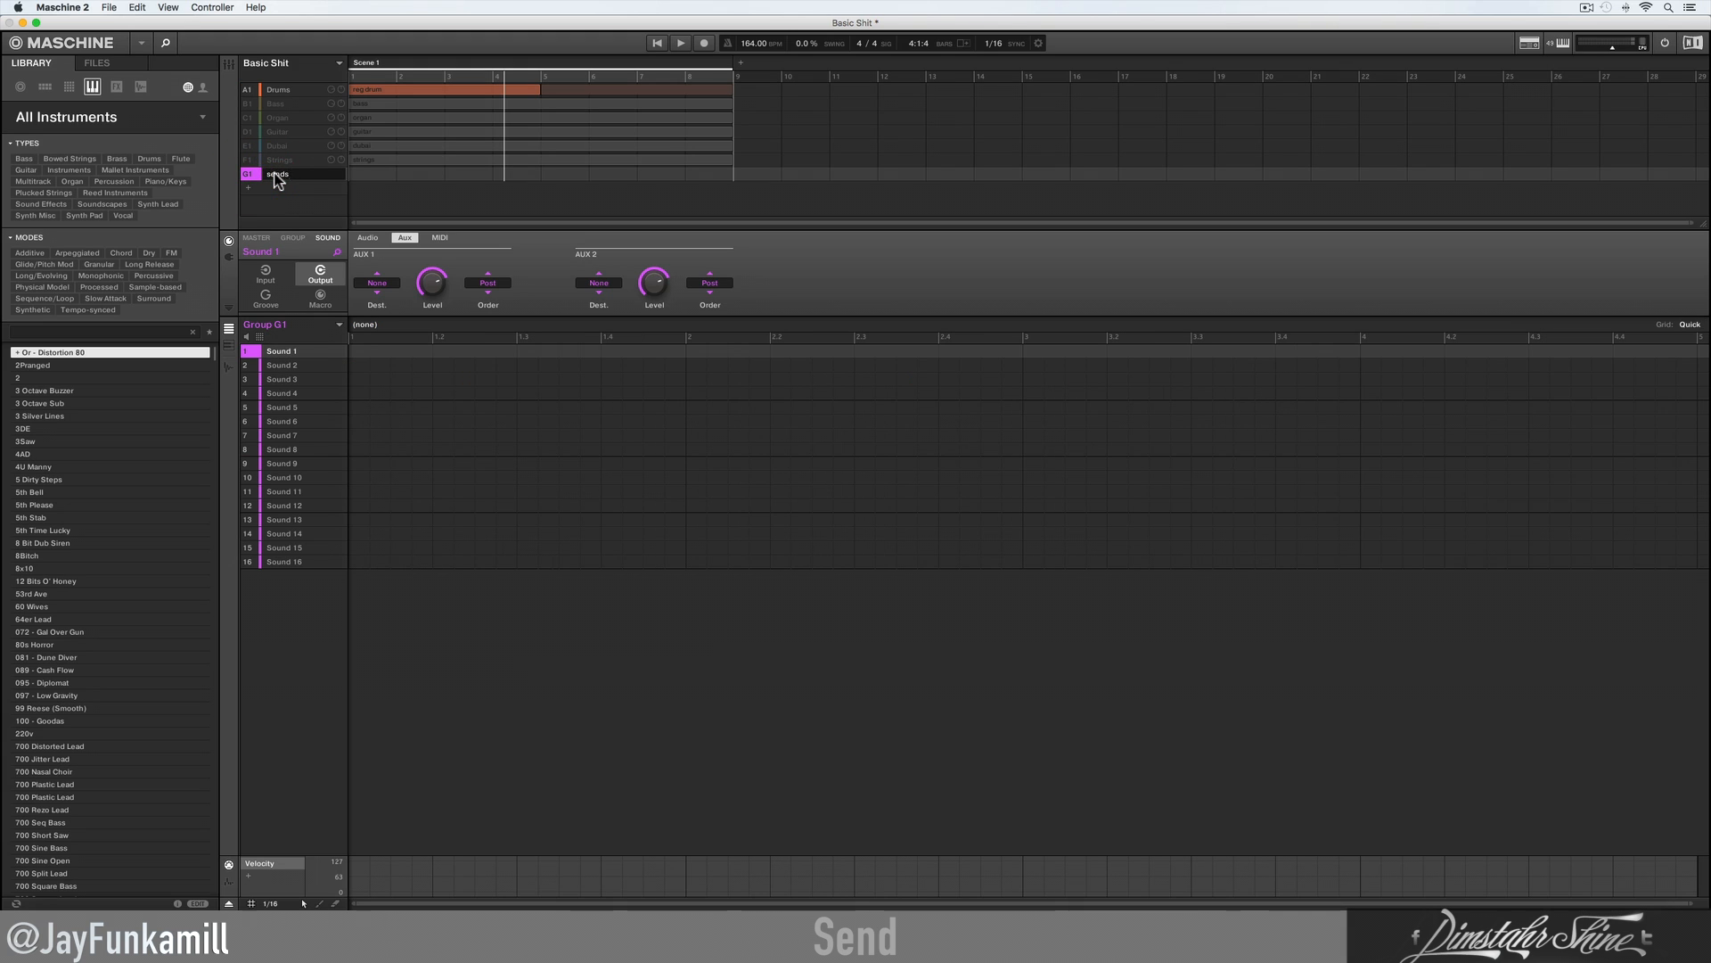
key(Return)
- Load an internal Flanger effect into Sound 1 of the sends group
click(229, 256)
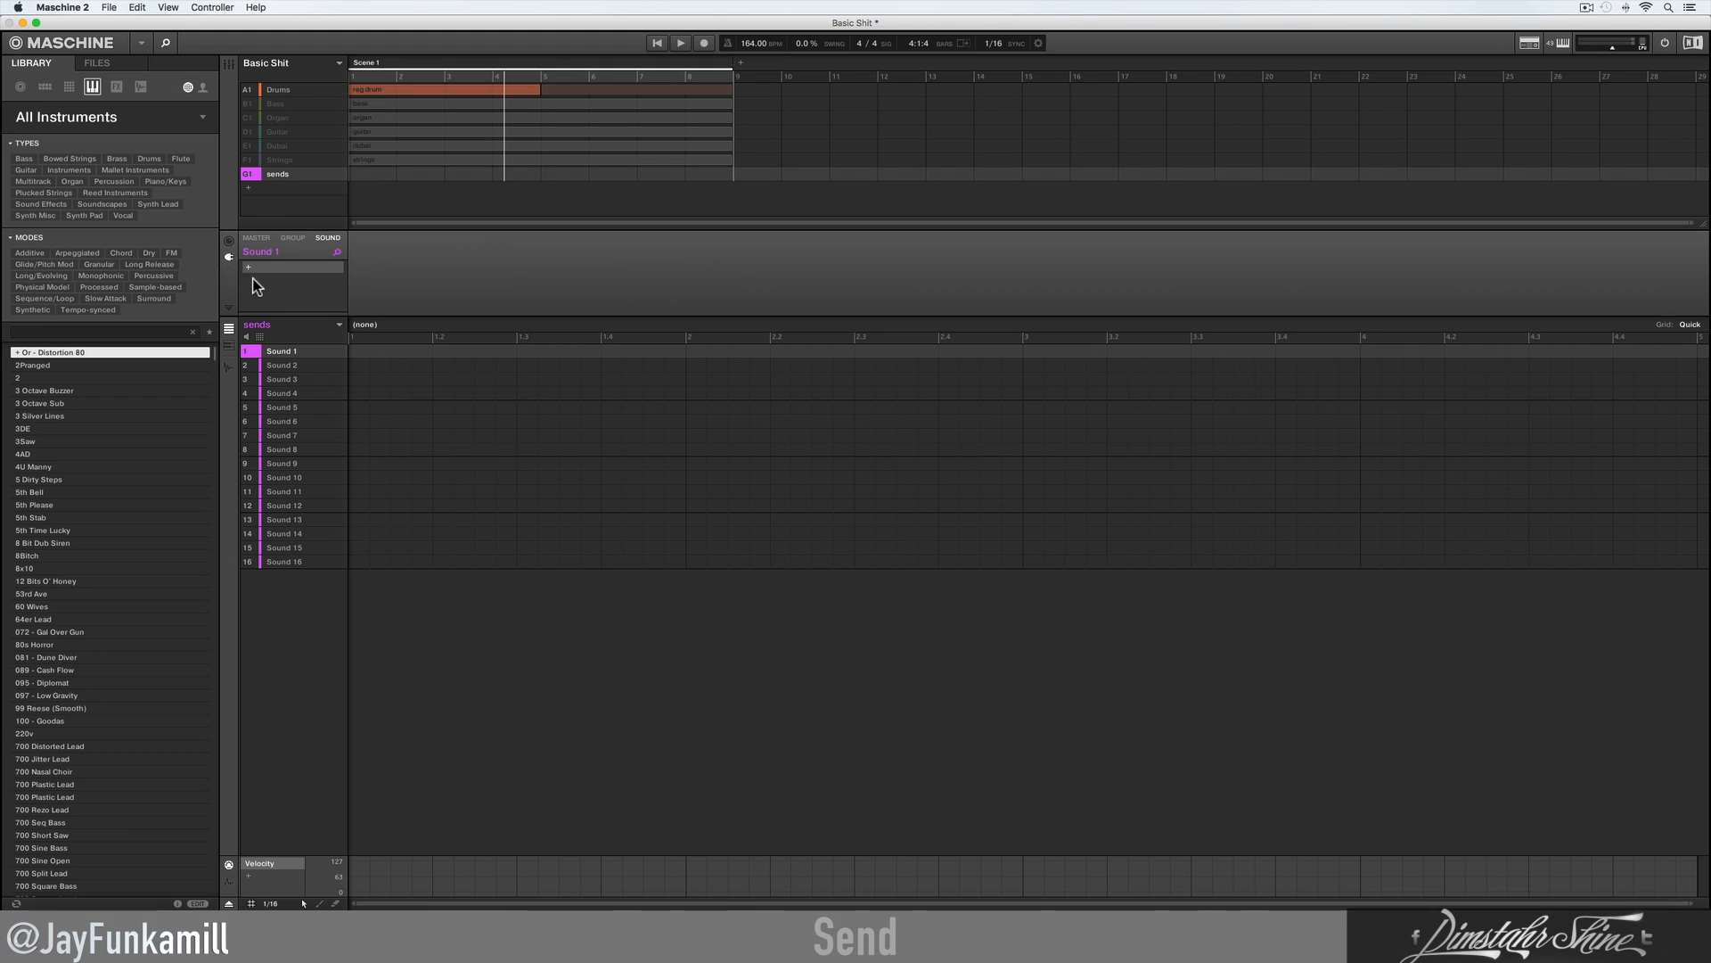
click(250, 270)
mouse_move(294, 292)
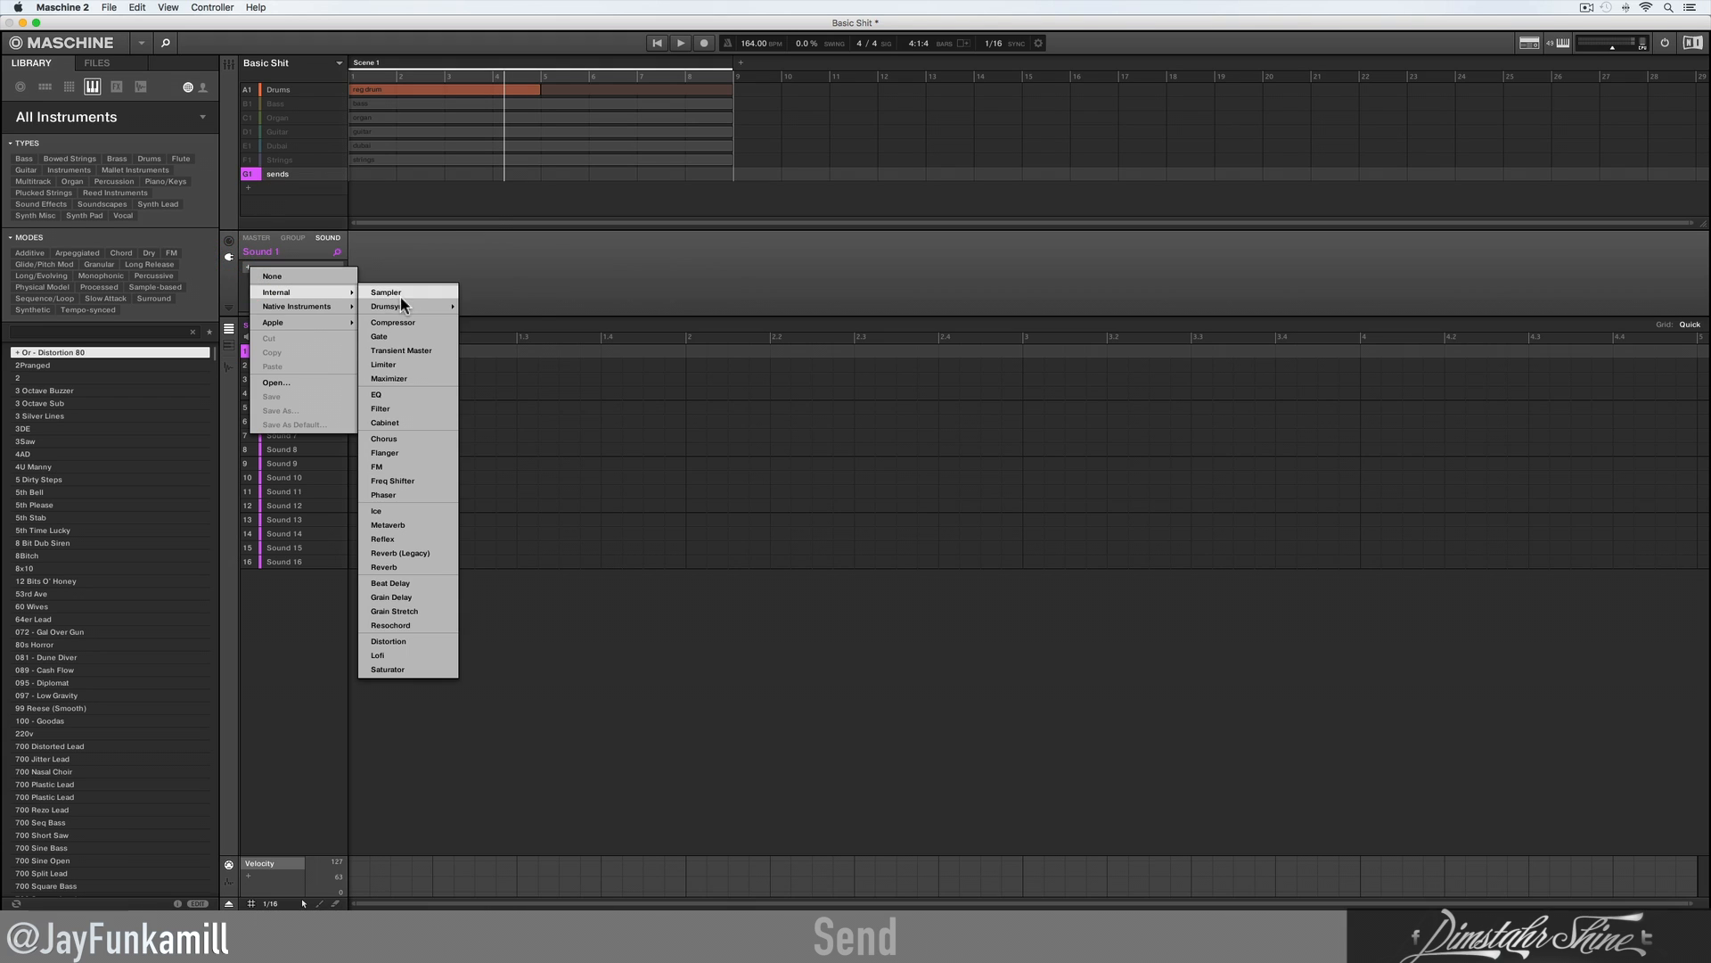
click(395, 455)
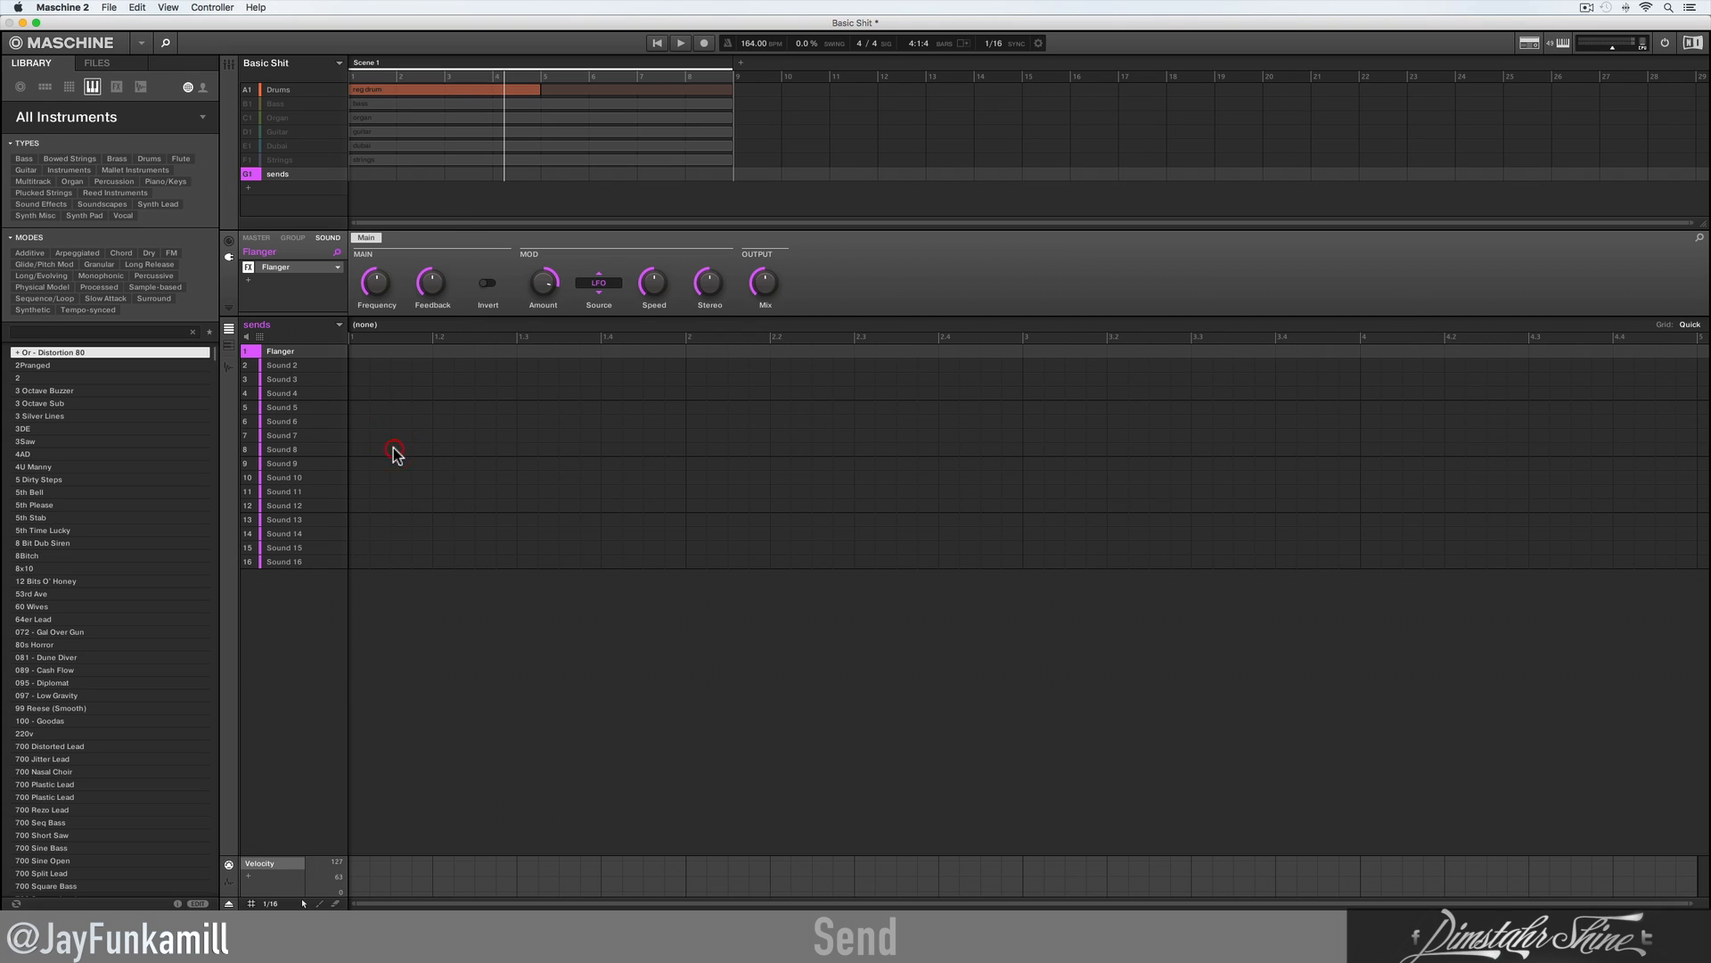
- Set the ClosedHH 808's aux send destination to G1:S1 - sends: Flanger in the Drums mixer
click(276, 96)
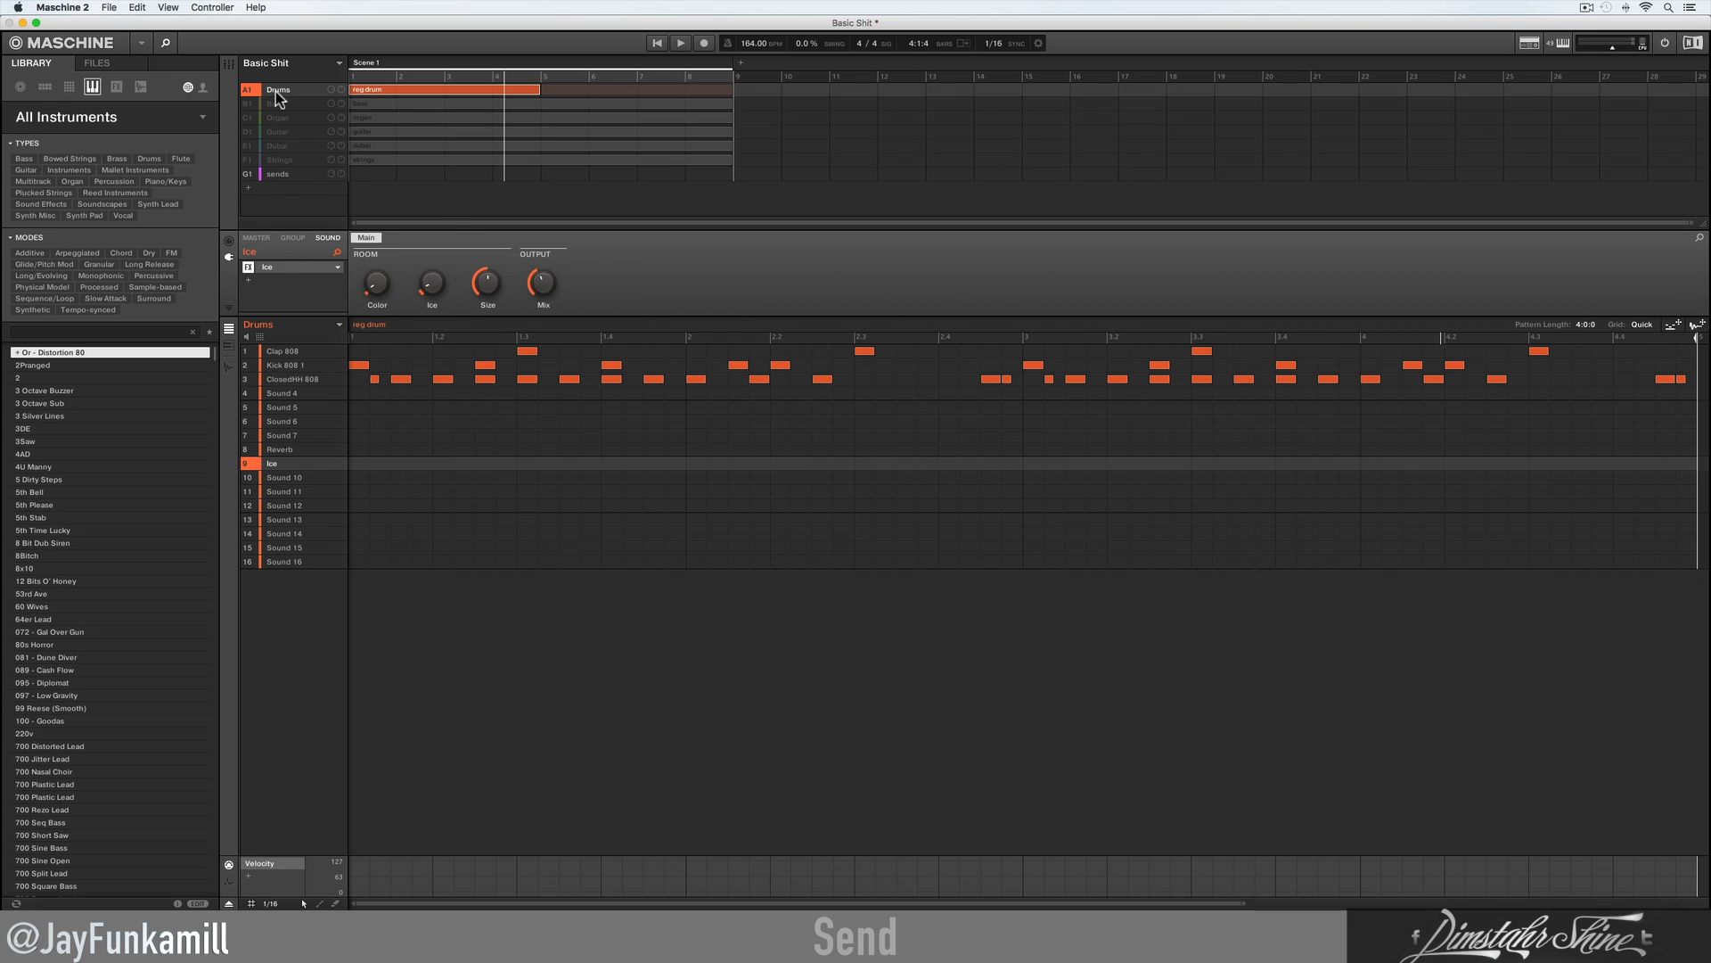
click(229, 63)
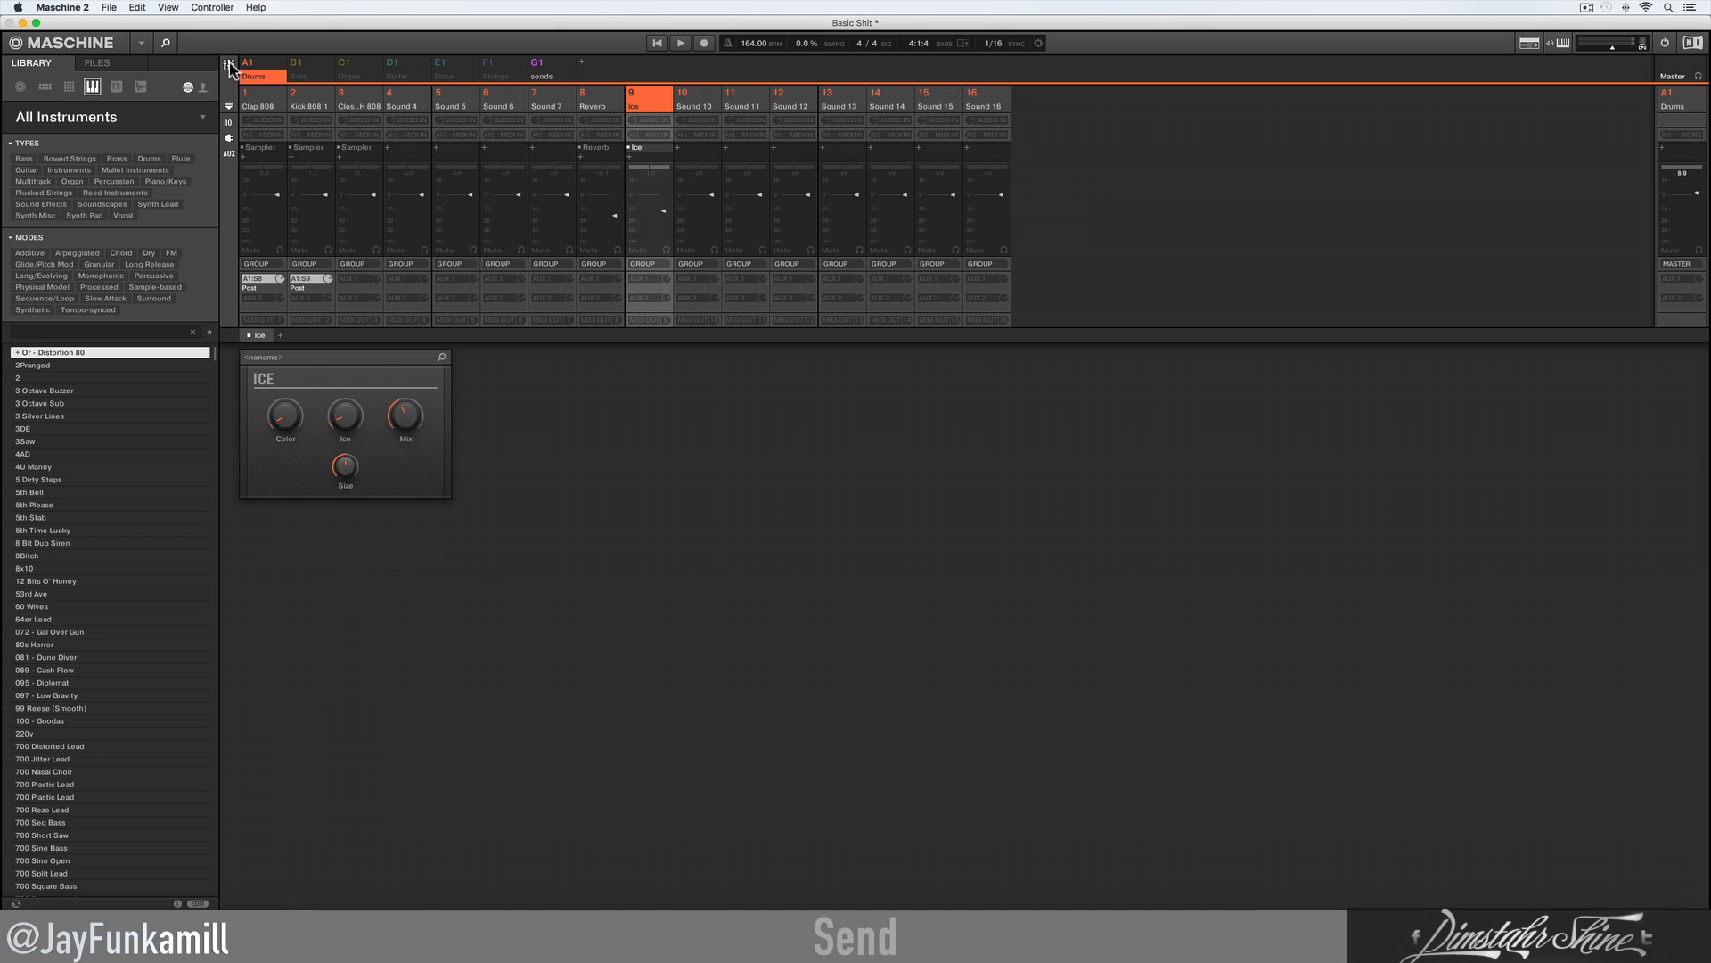
click(362, 98)
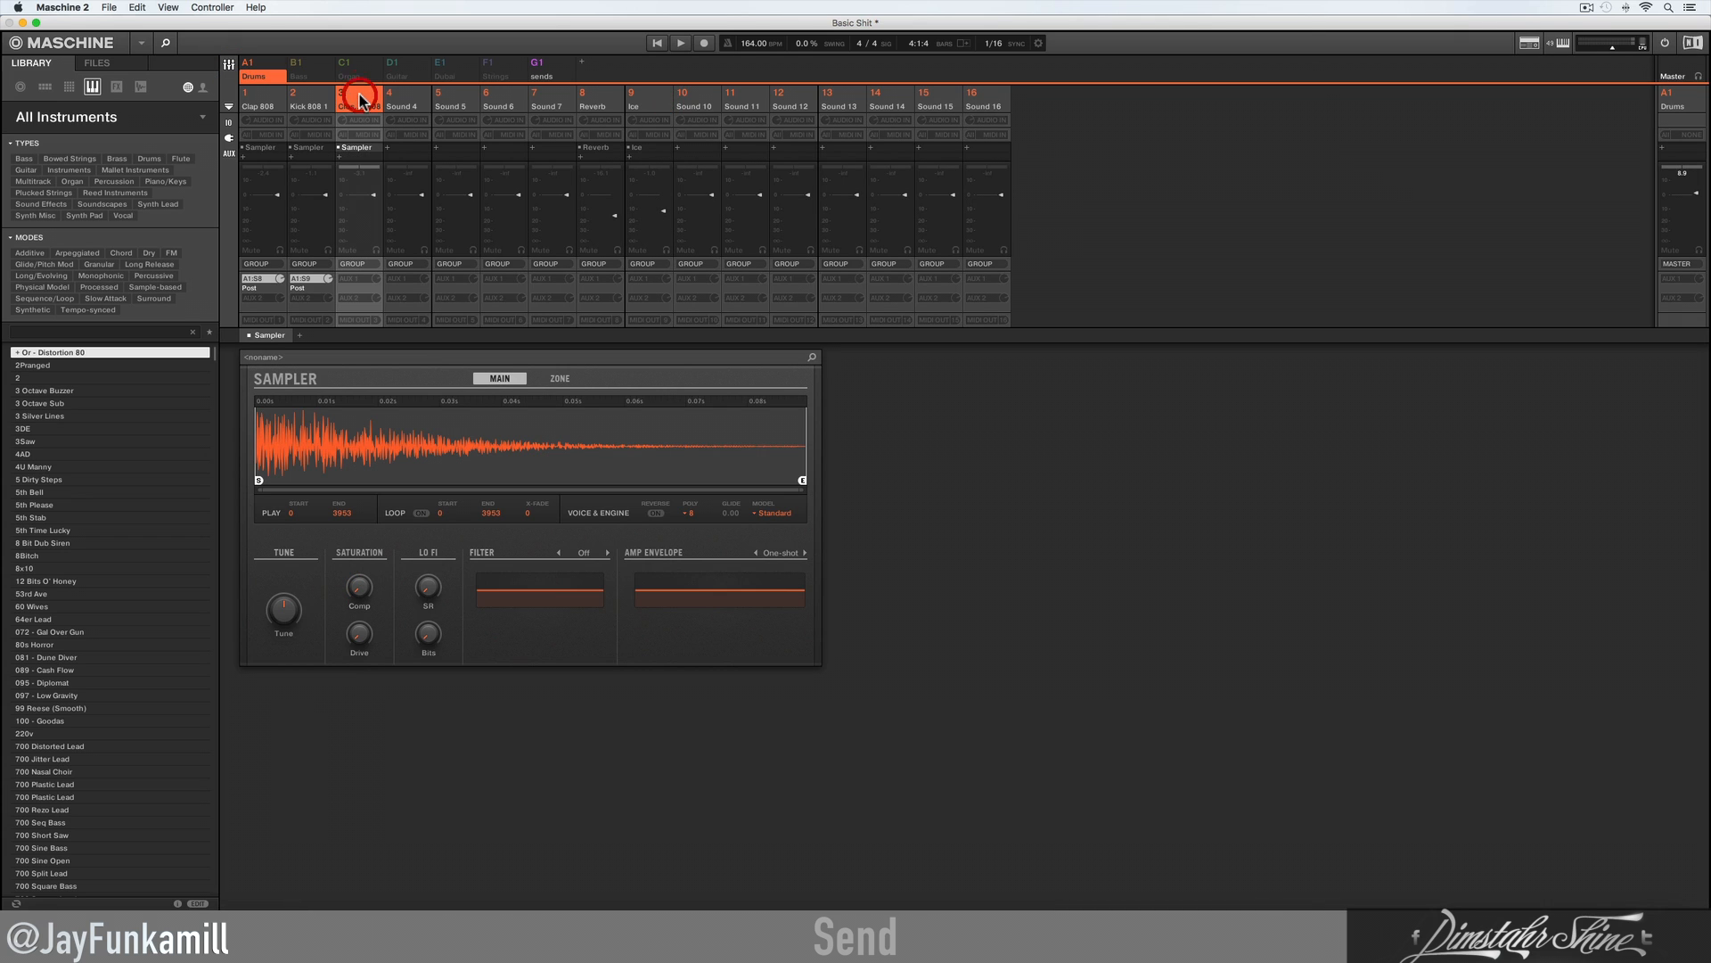
click(357, 280)
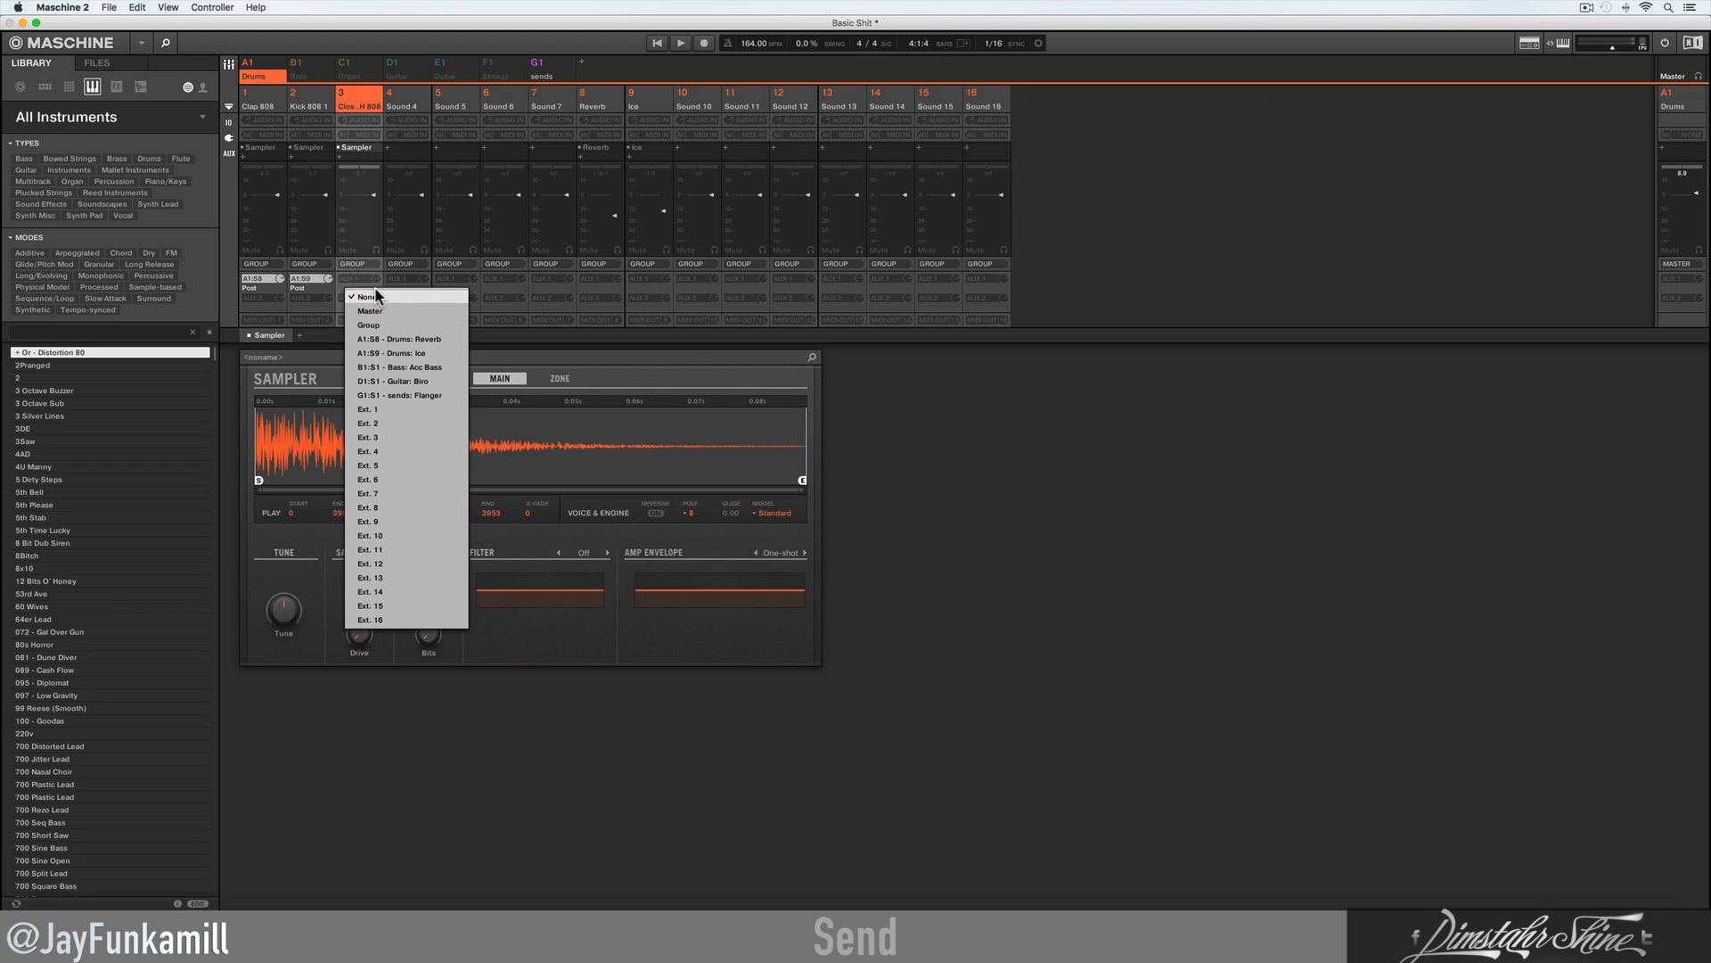
click(401, 395)
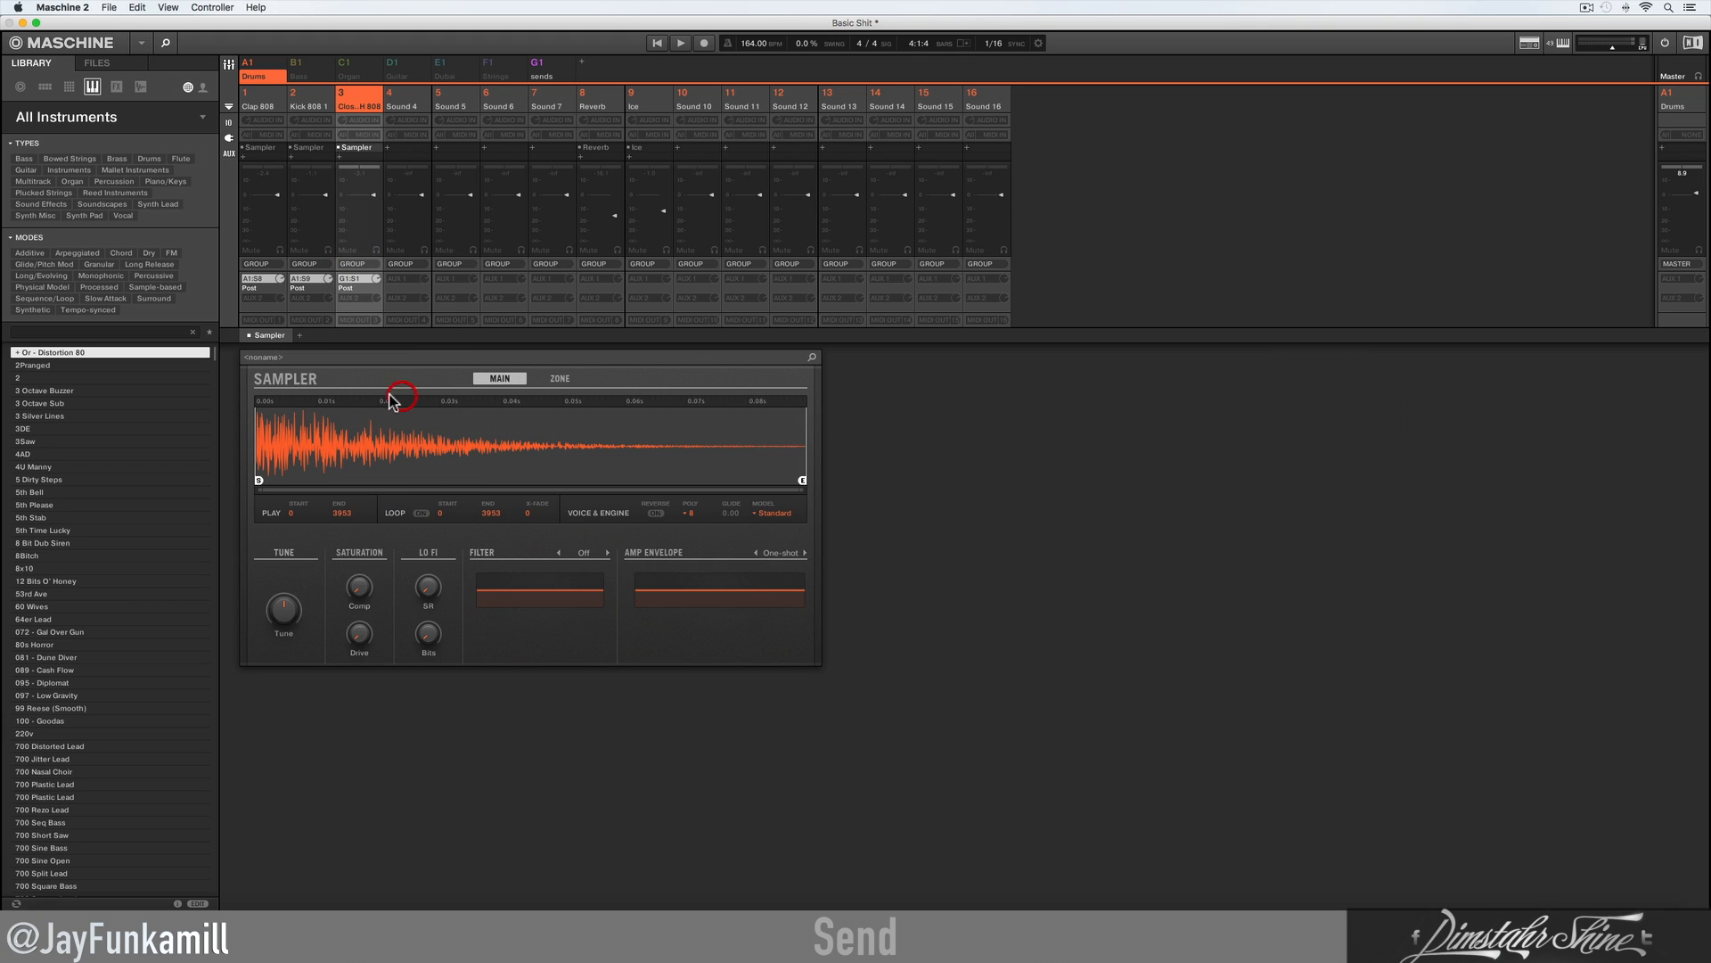
- Lower the Flanger channel's fader in the sends group slightly while the pattern plays
click(547, 75)
click(680, 43)
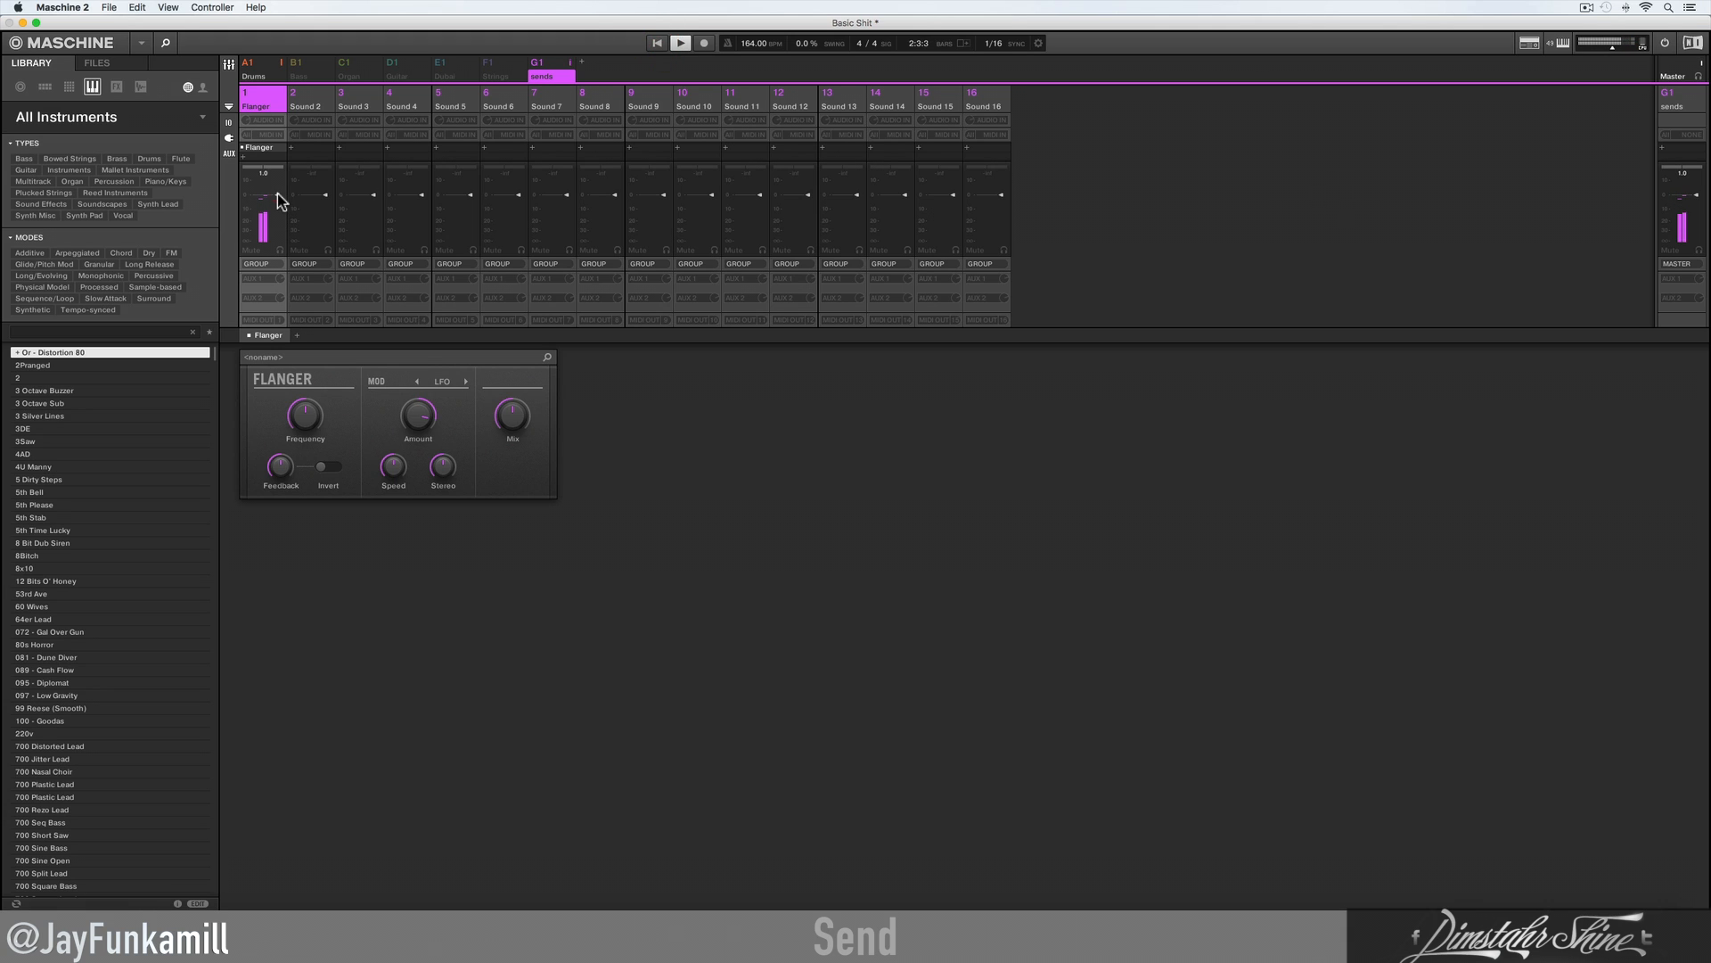
drag(277, 196, 278, 205)
click(679, 44)
- Inspect the Drums group's output and aux destination options in the group-level mixer
click(272, 73)
click(272, 73)
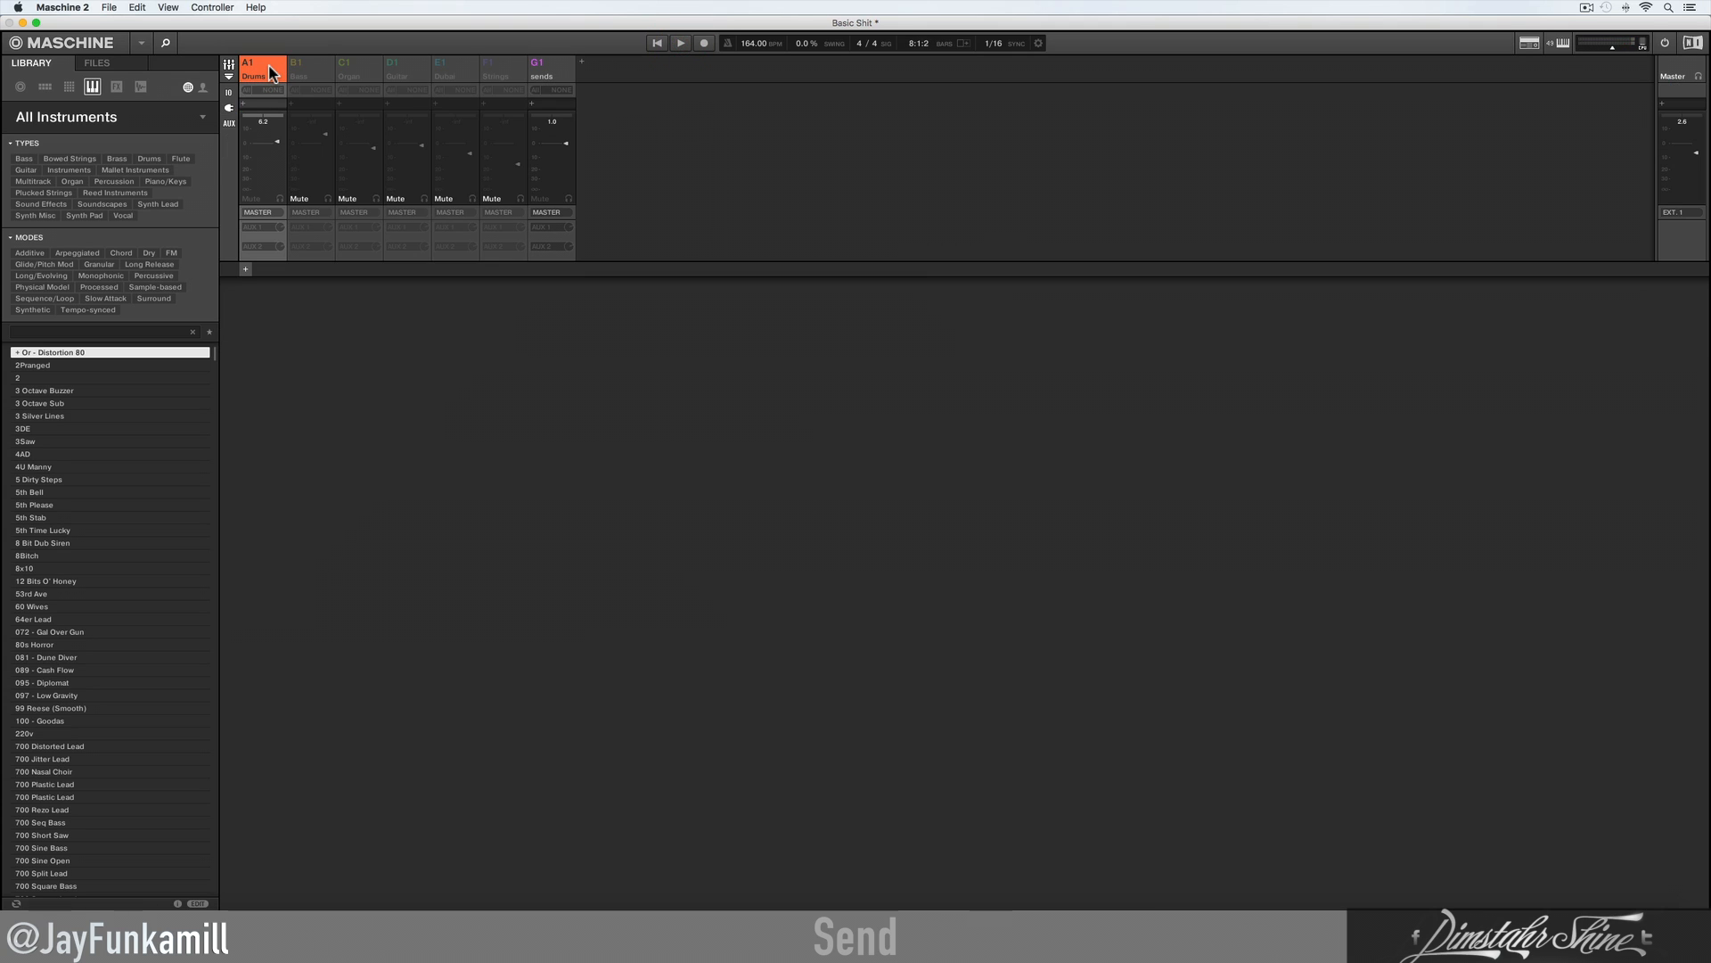
click(260, 212)
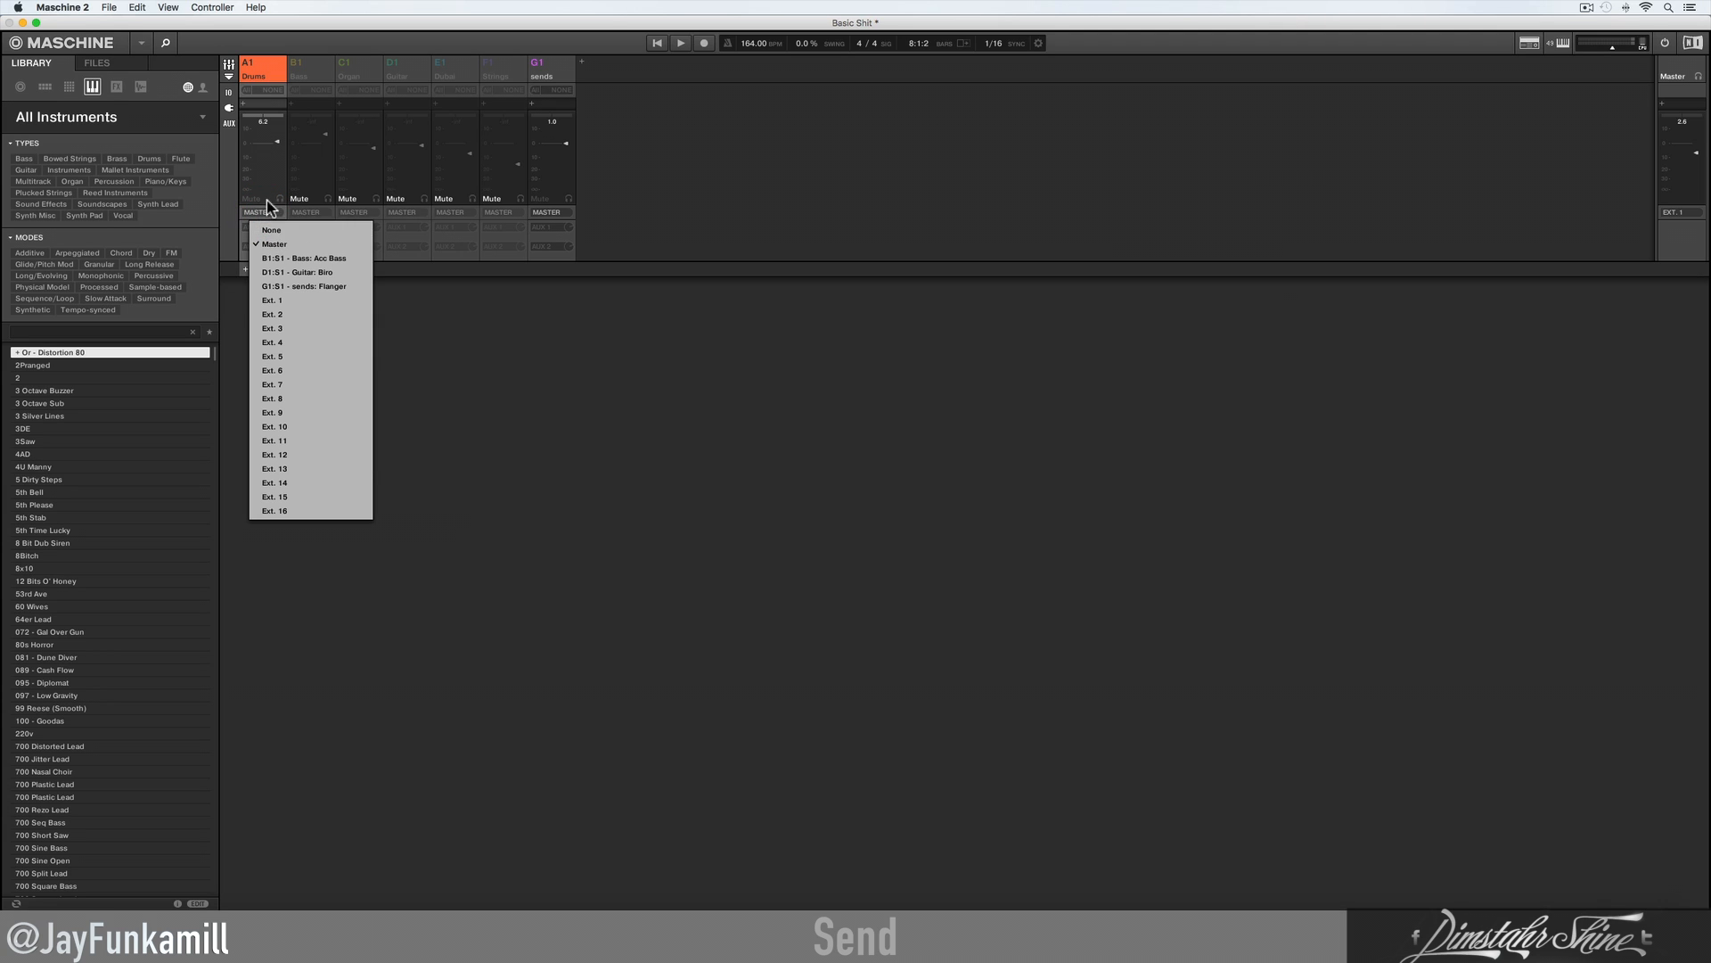
click(266, 189)
click(259, 228)
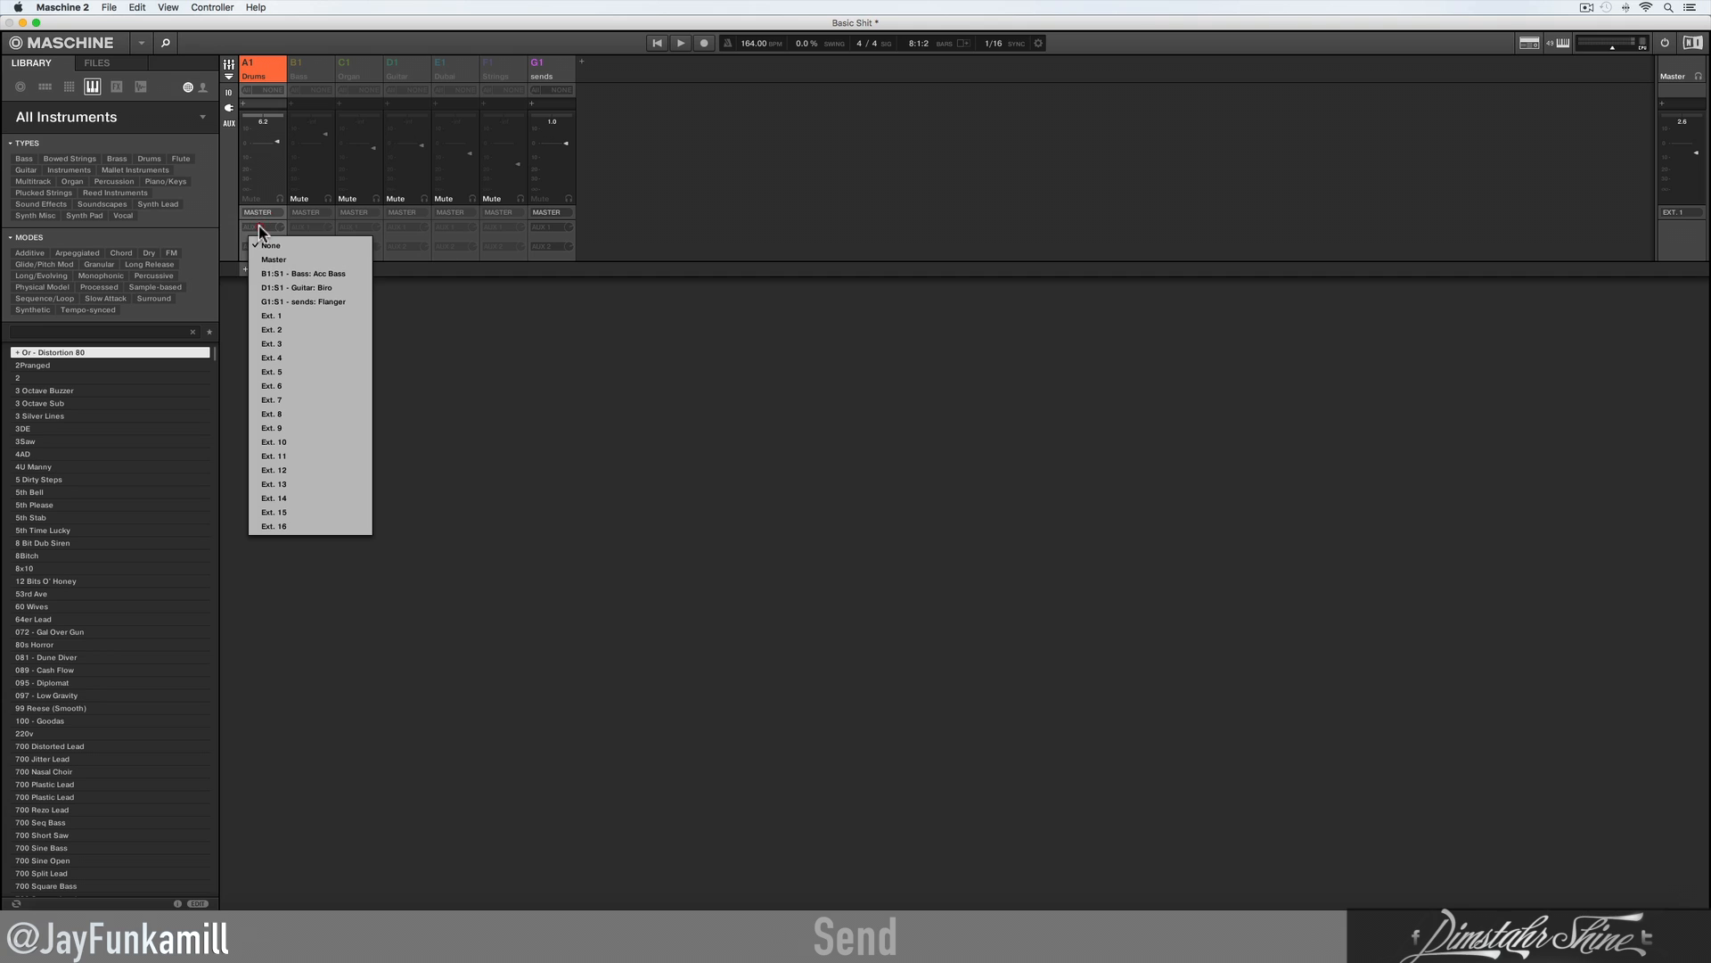
click(268, 193)
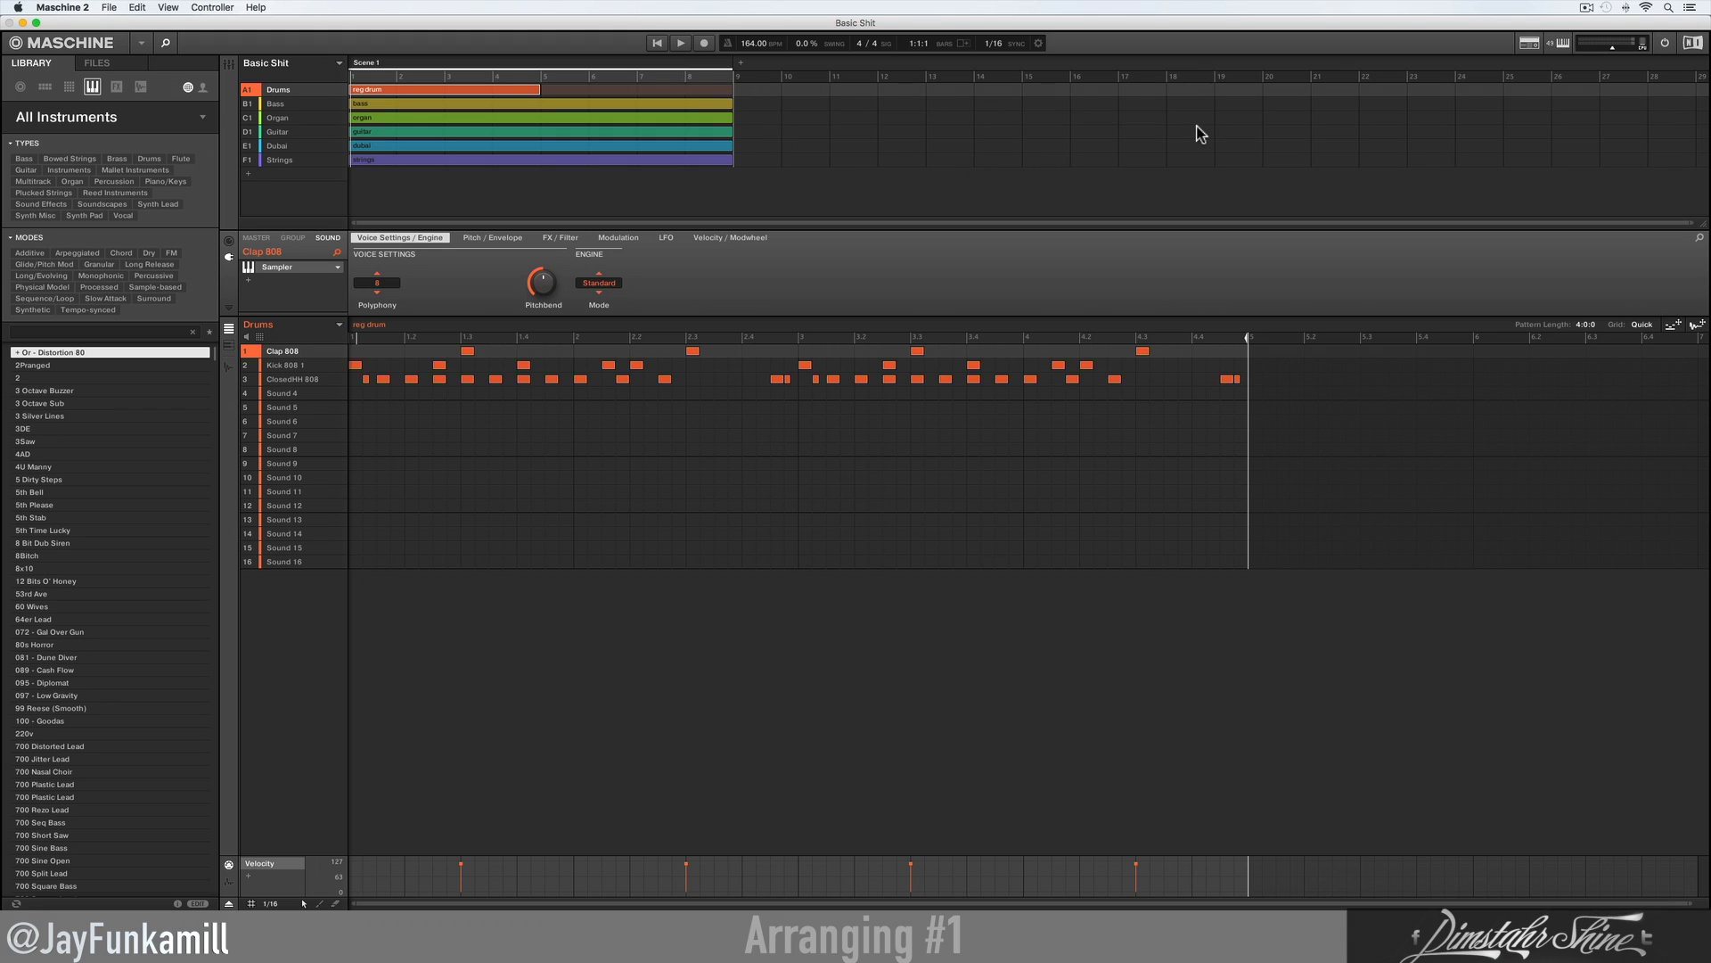
- Duplicate the first scene three times so the arrangement has four scenes
right_click(463, 61)
click(495, 101)
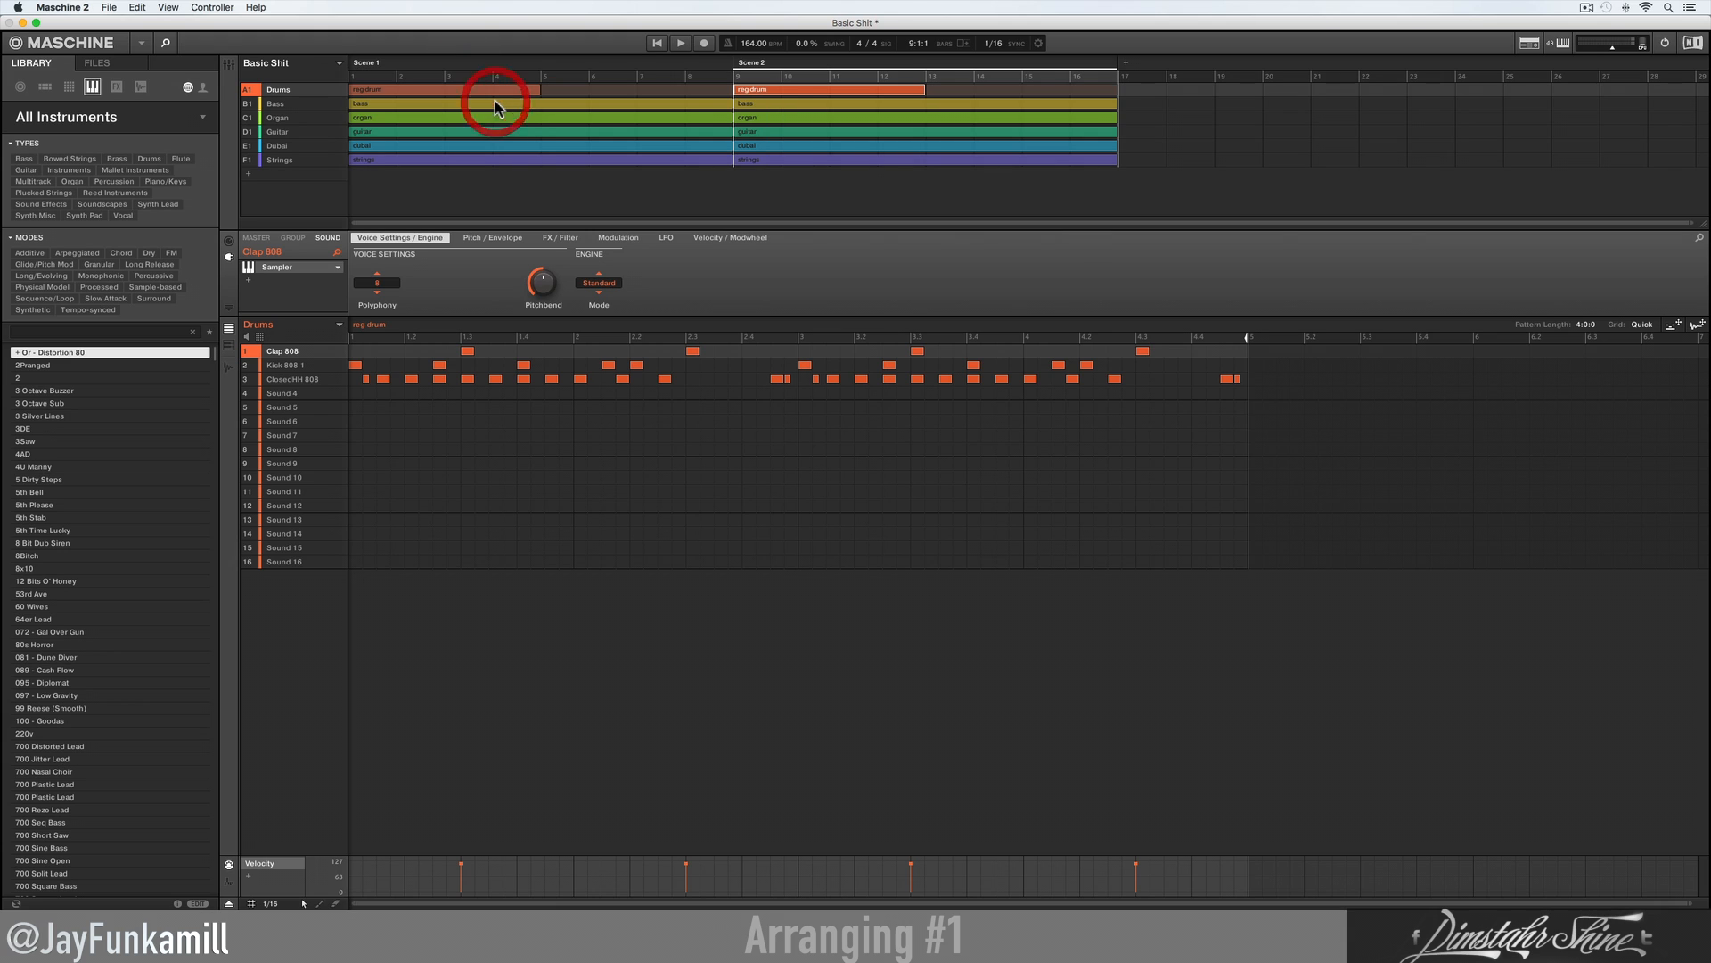
right_click(815, 60)
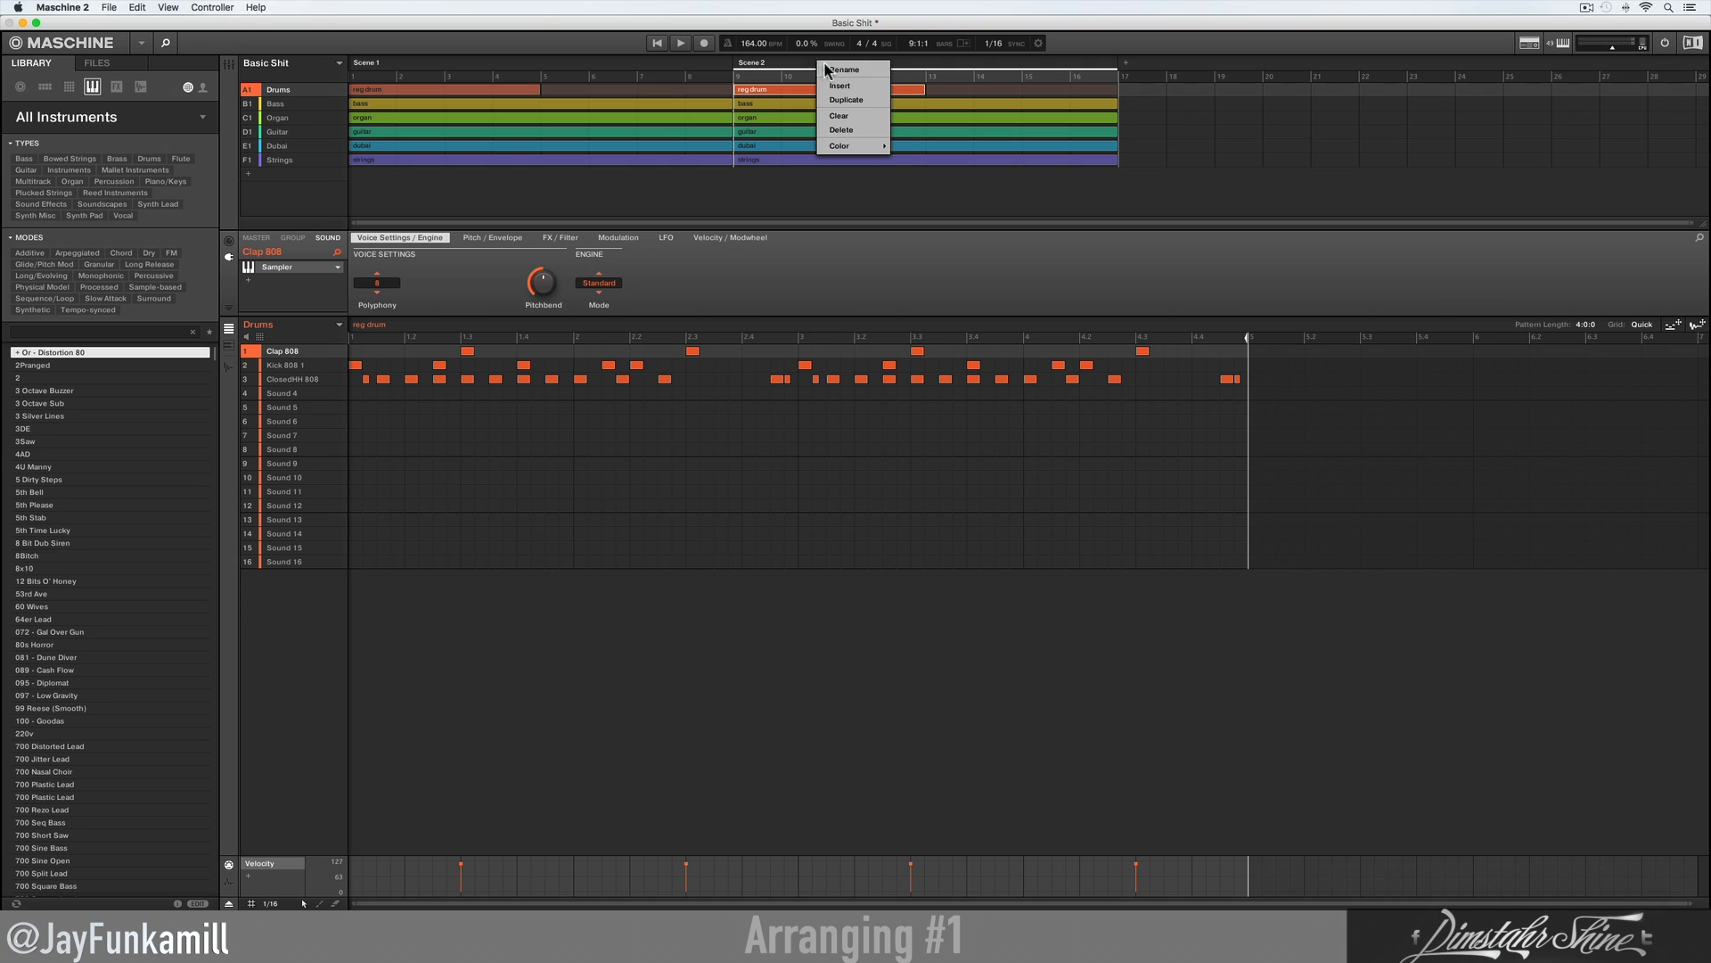
click(856, 101)
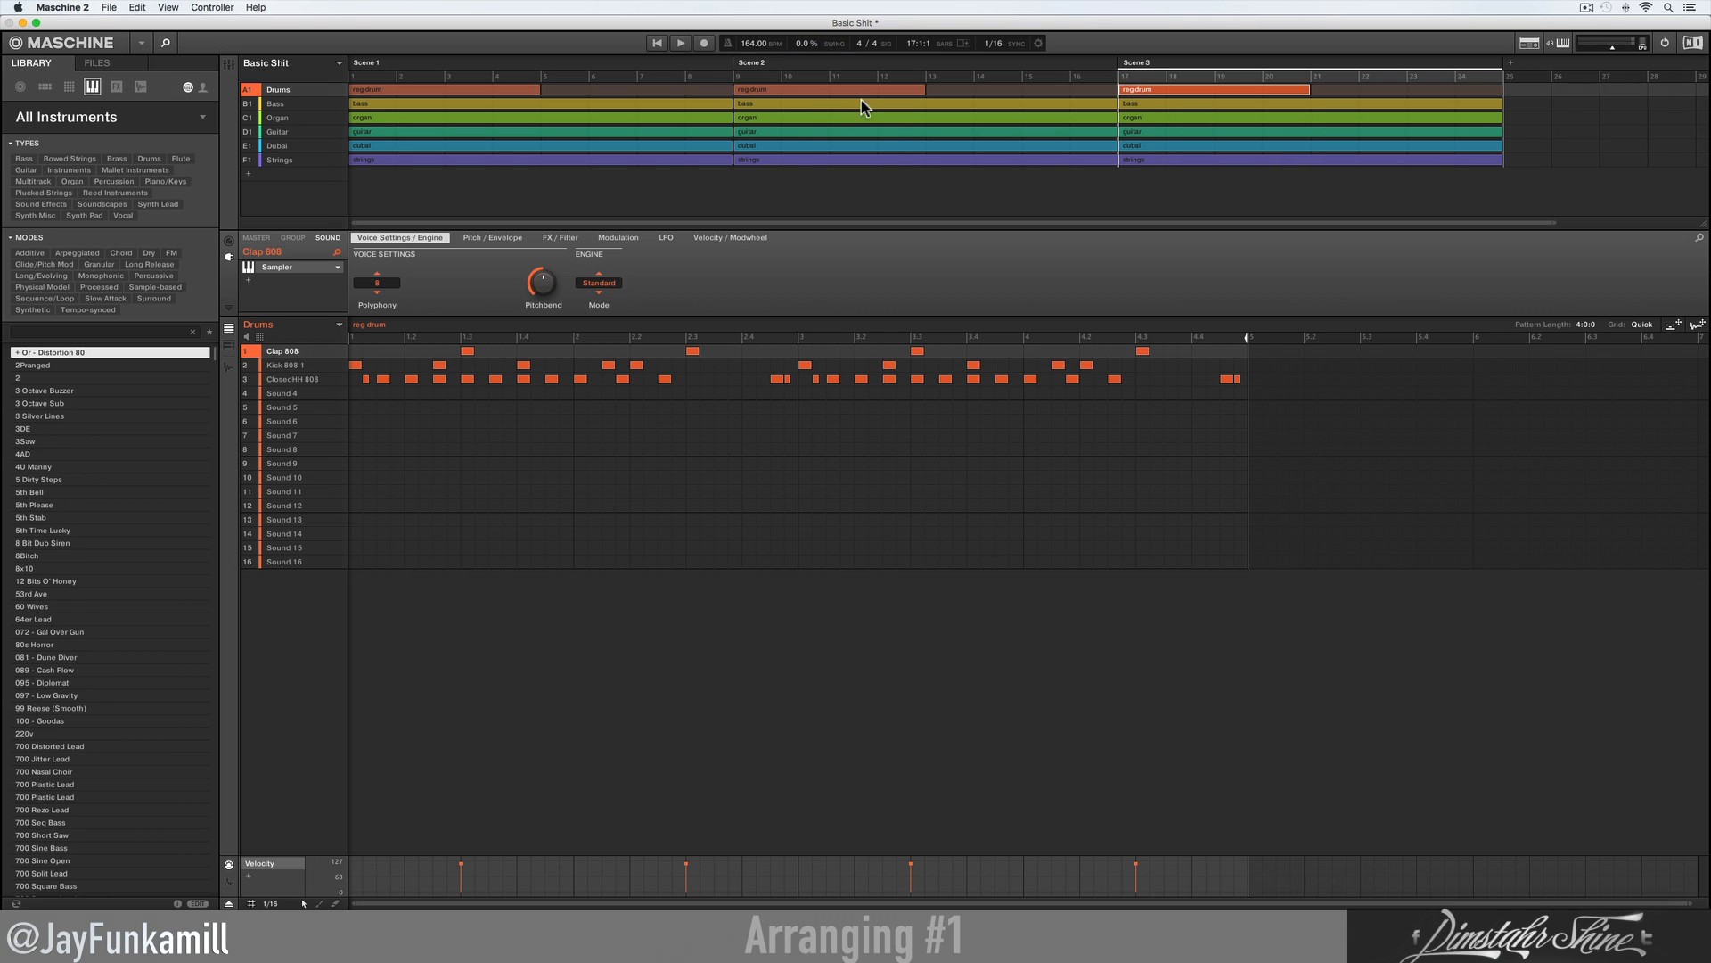
right_click(1171, 65)
click(1195, 106)
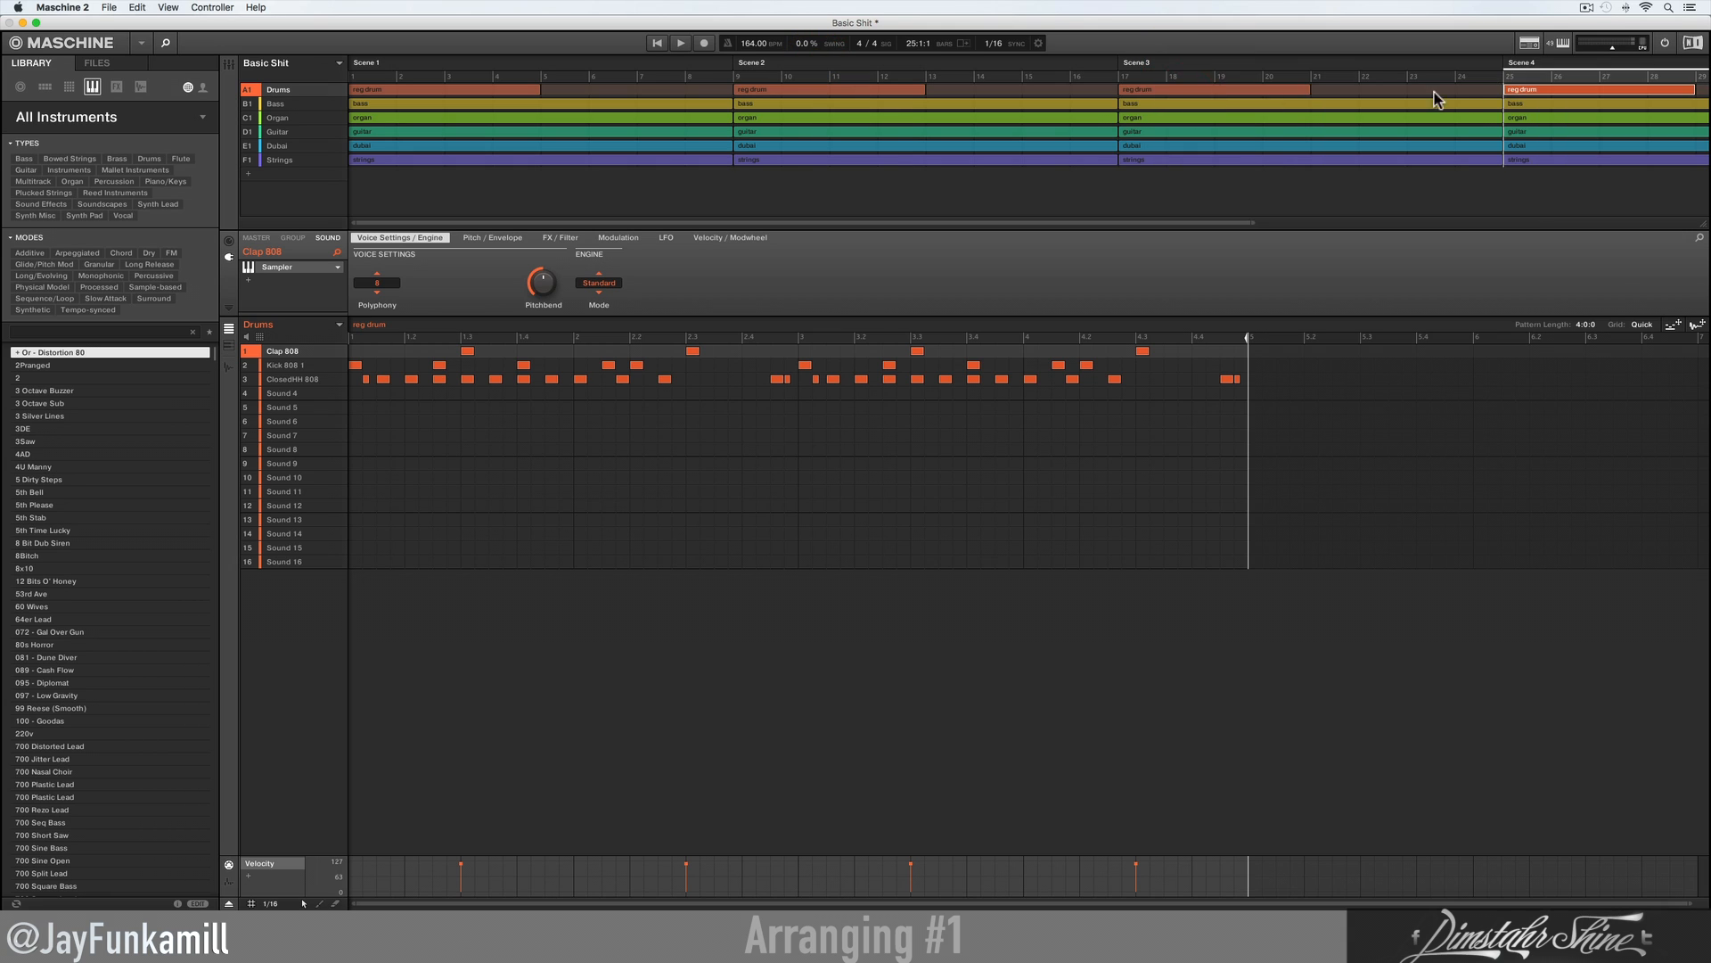
drag(1253, 219, 1462, 229)
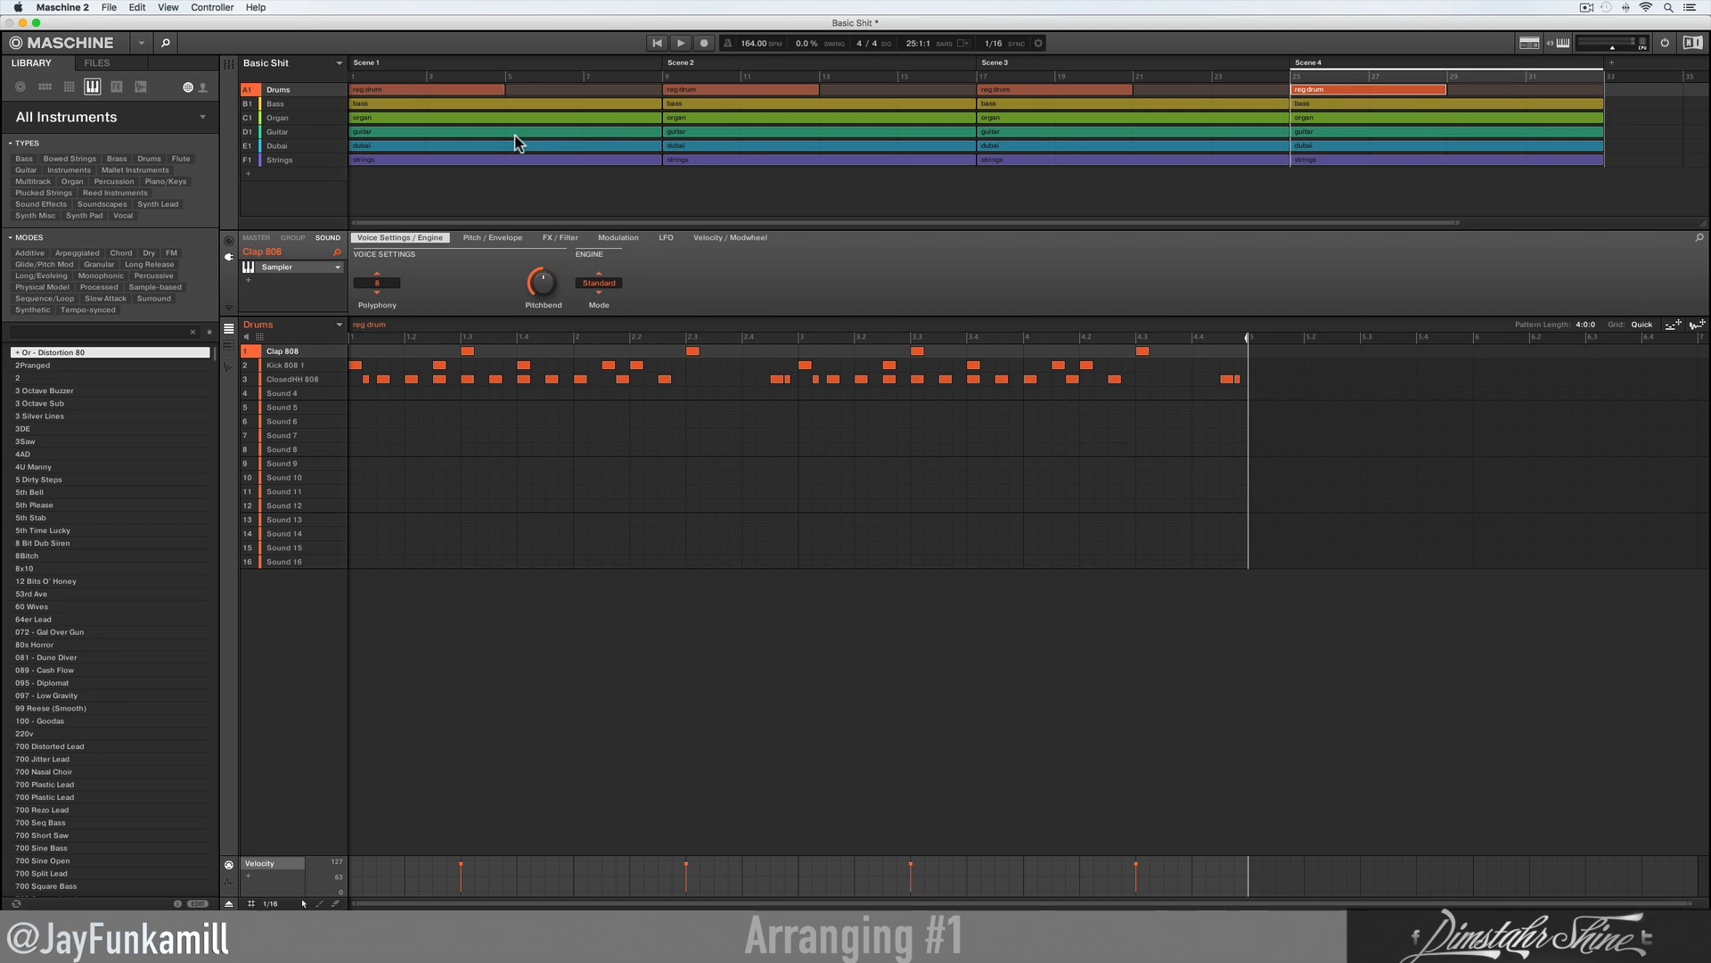
- Rename the first two scenes intro and 1st verse
click(362, 64)
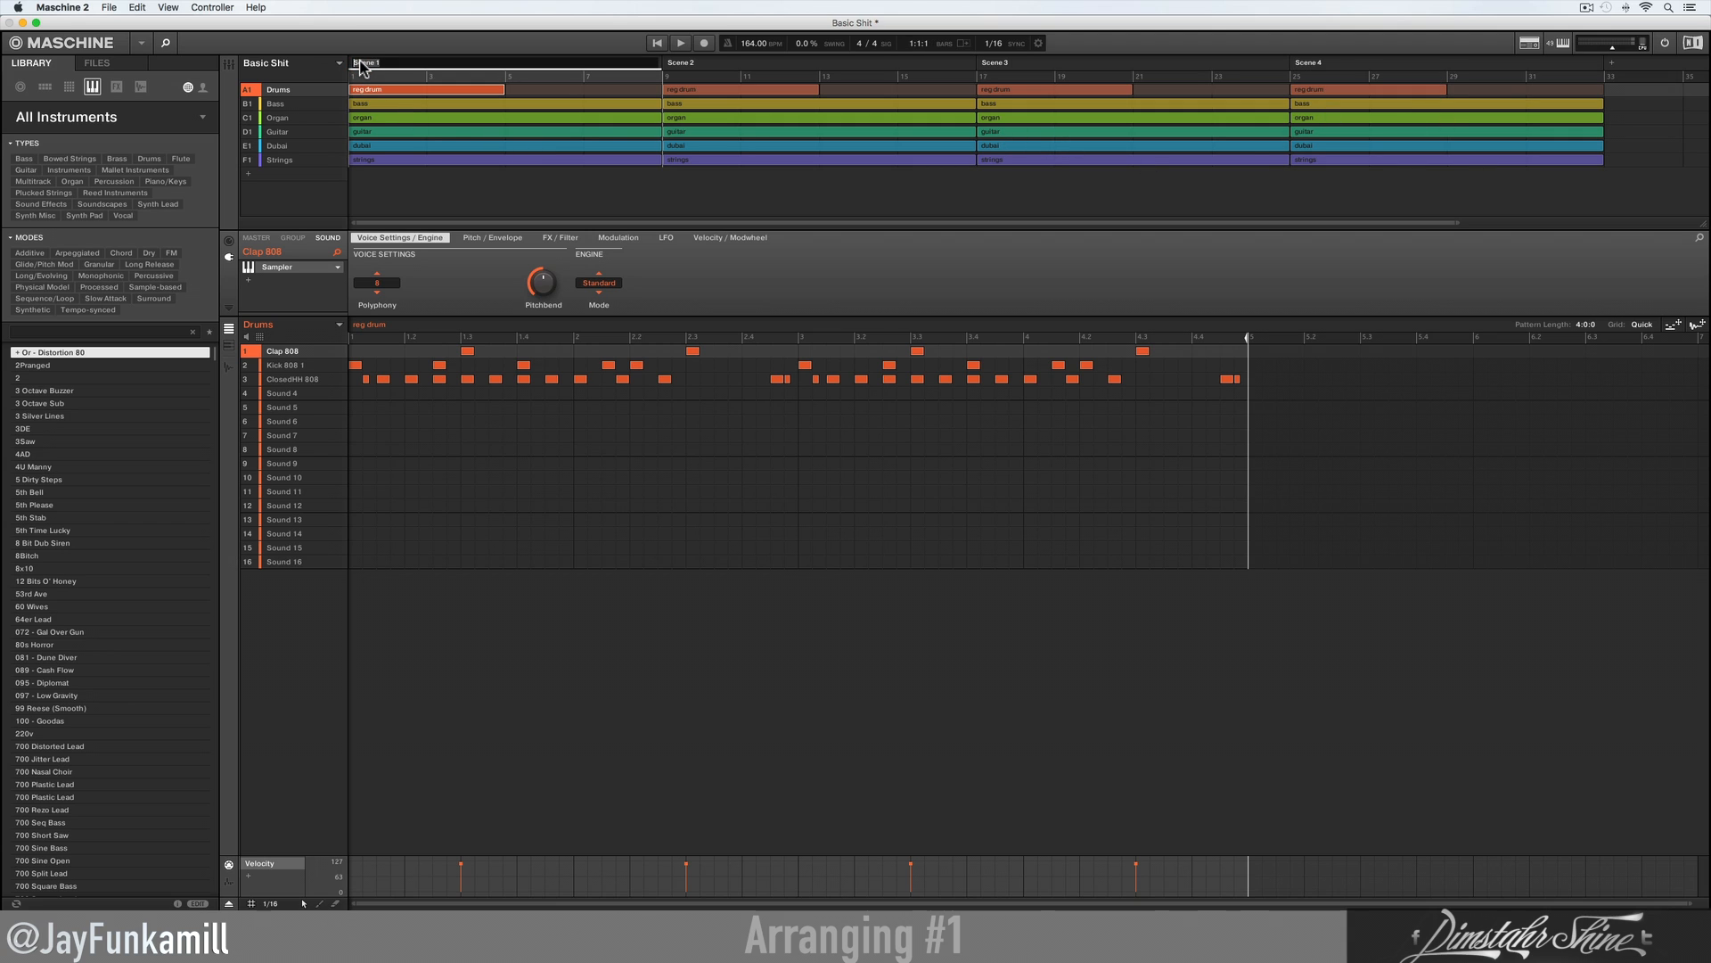
text(intro)
key(Return)
click(681, 64)
click(681, 64)
text(1st verse)
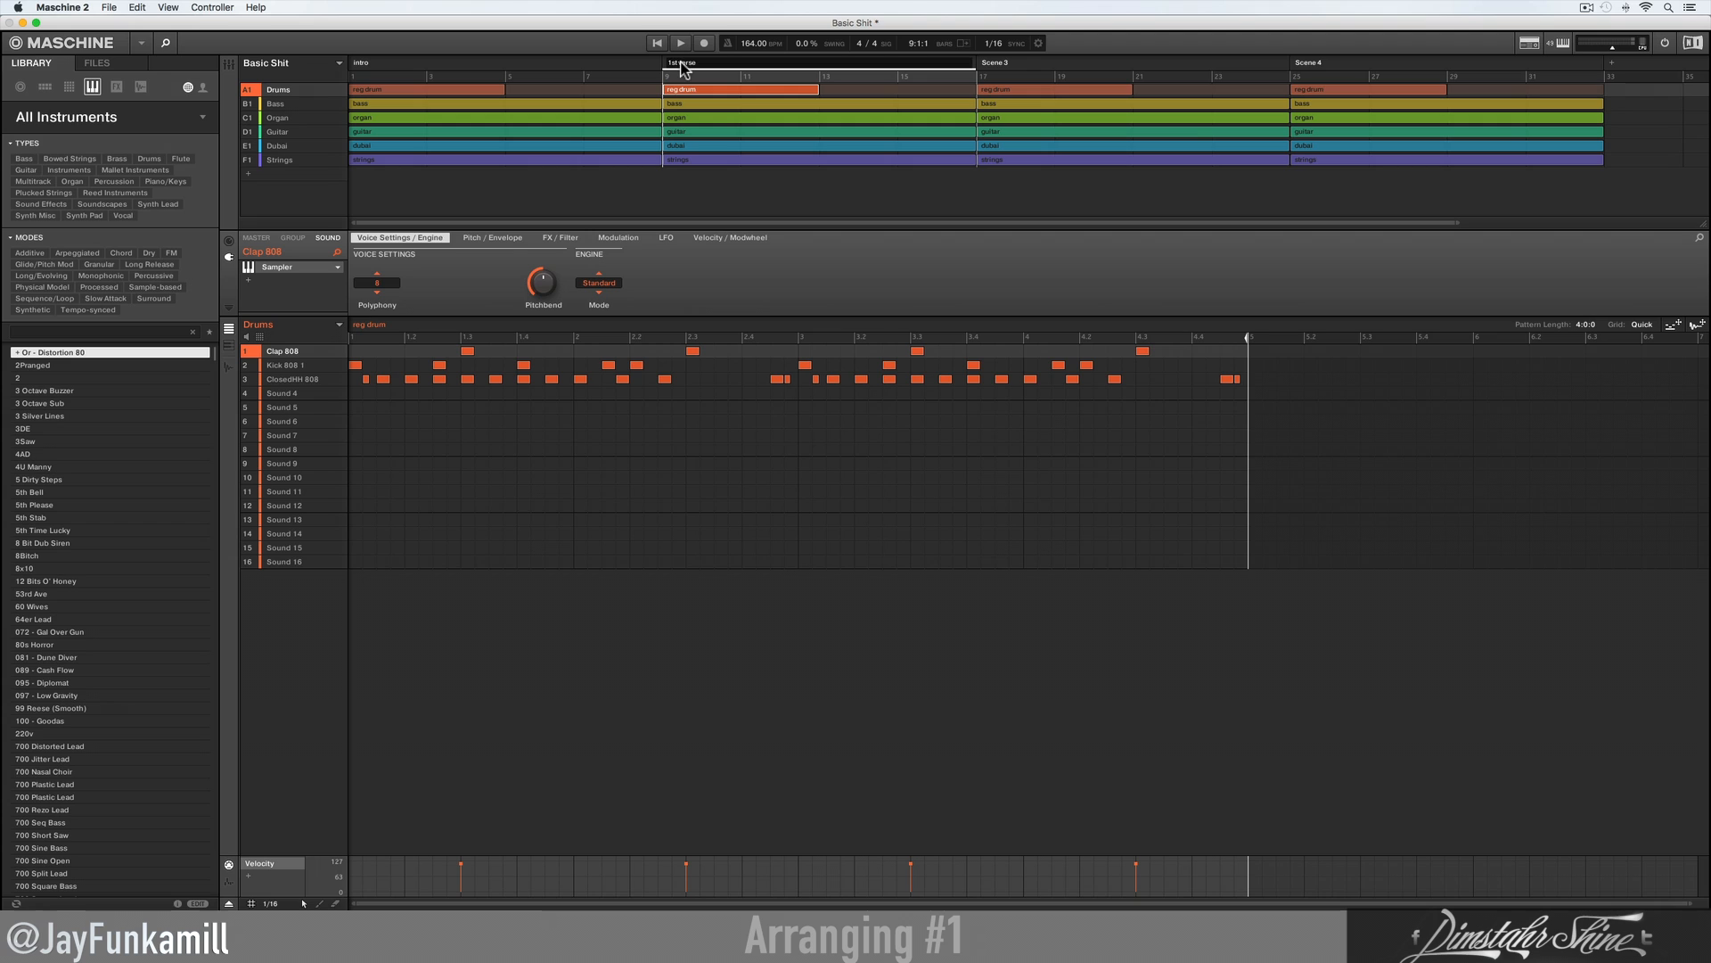
key(Return)
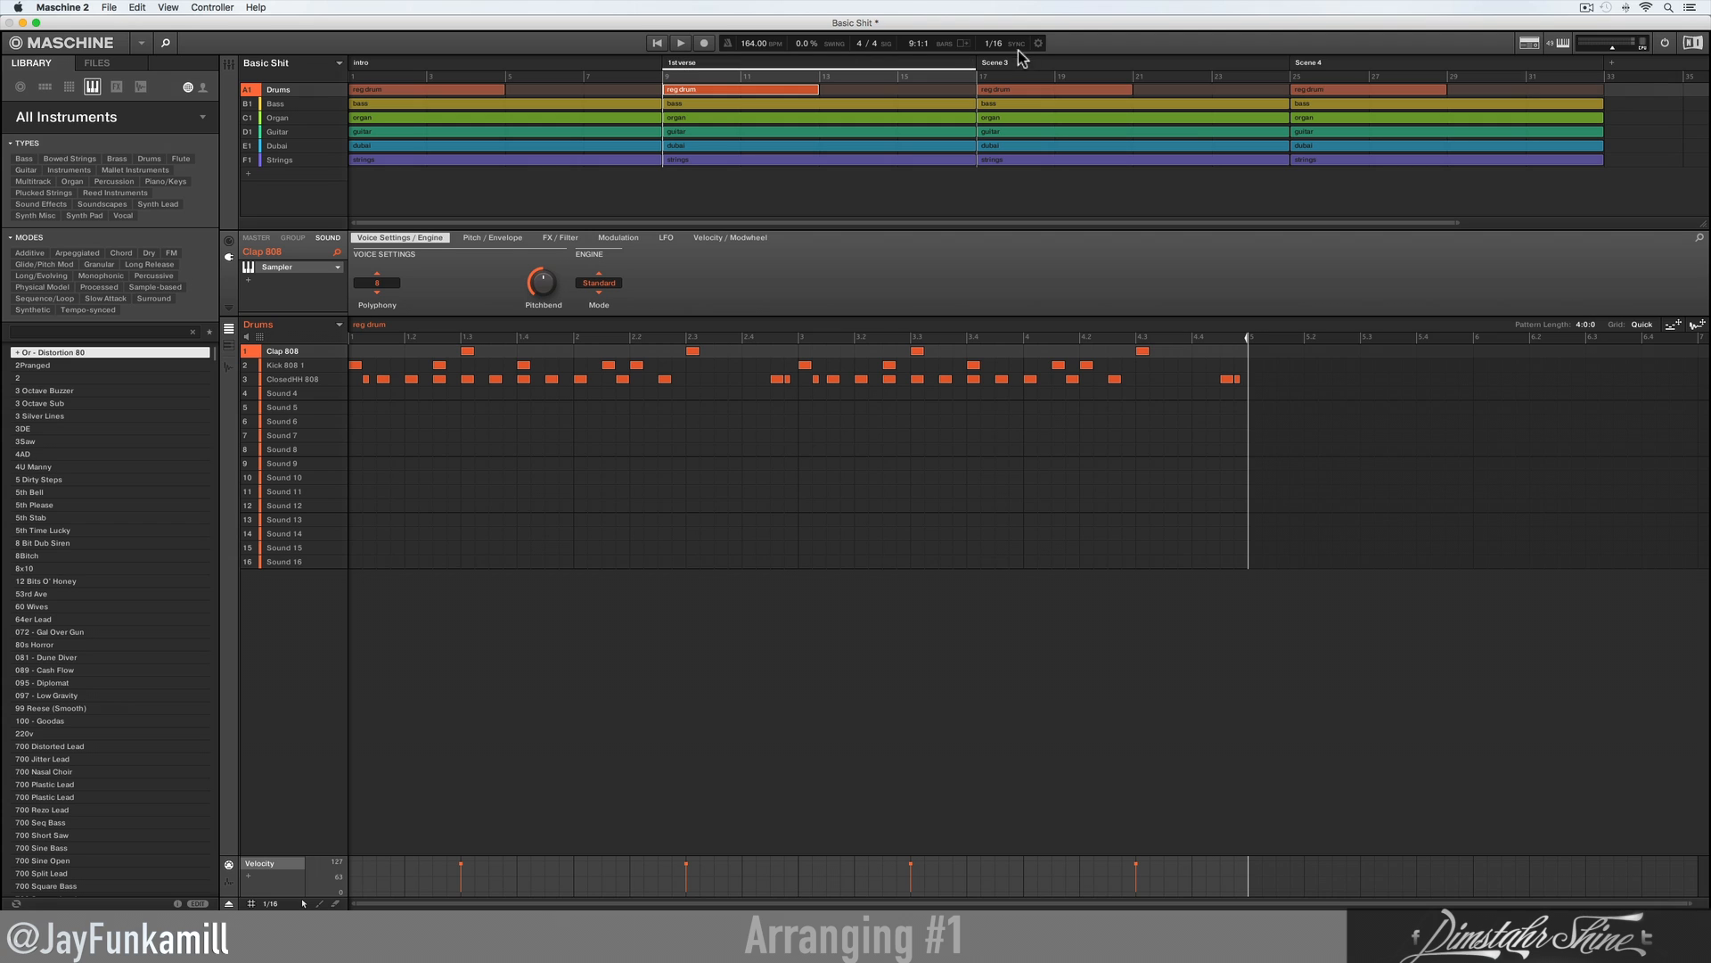
- Rename the third and fourth scenes hook and outro
click(992, 64)
text(hook)
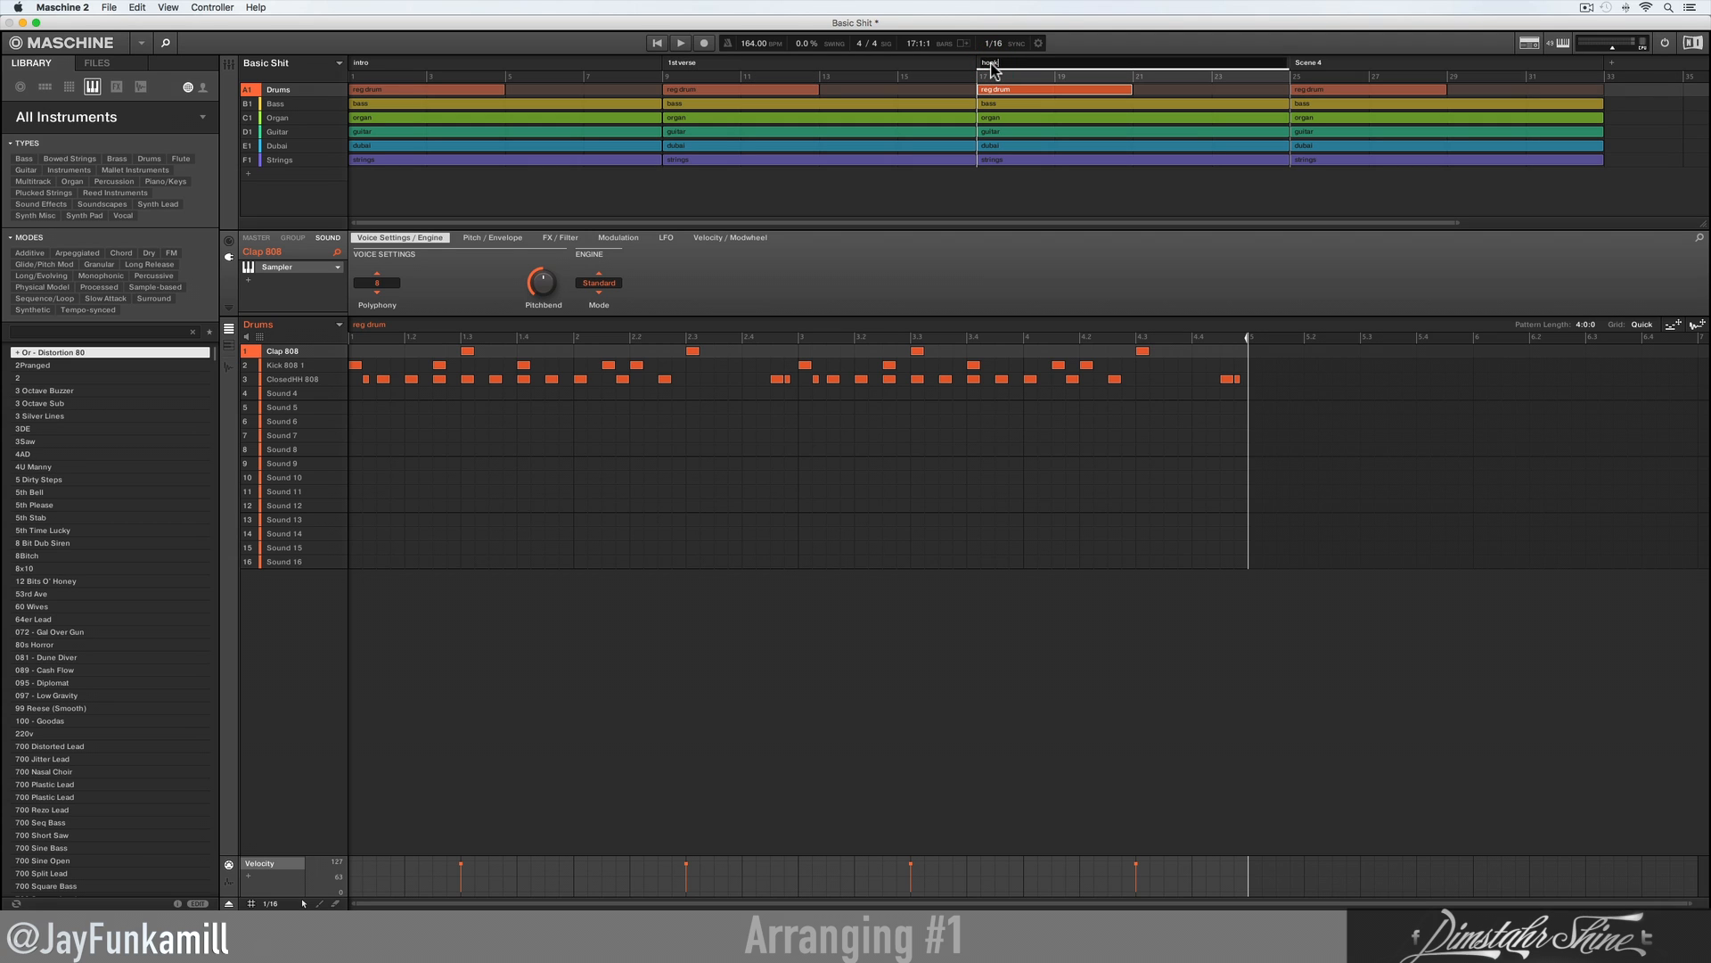
key(Return)
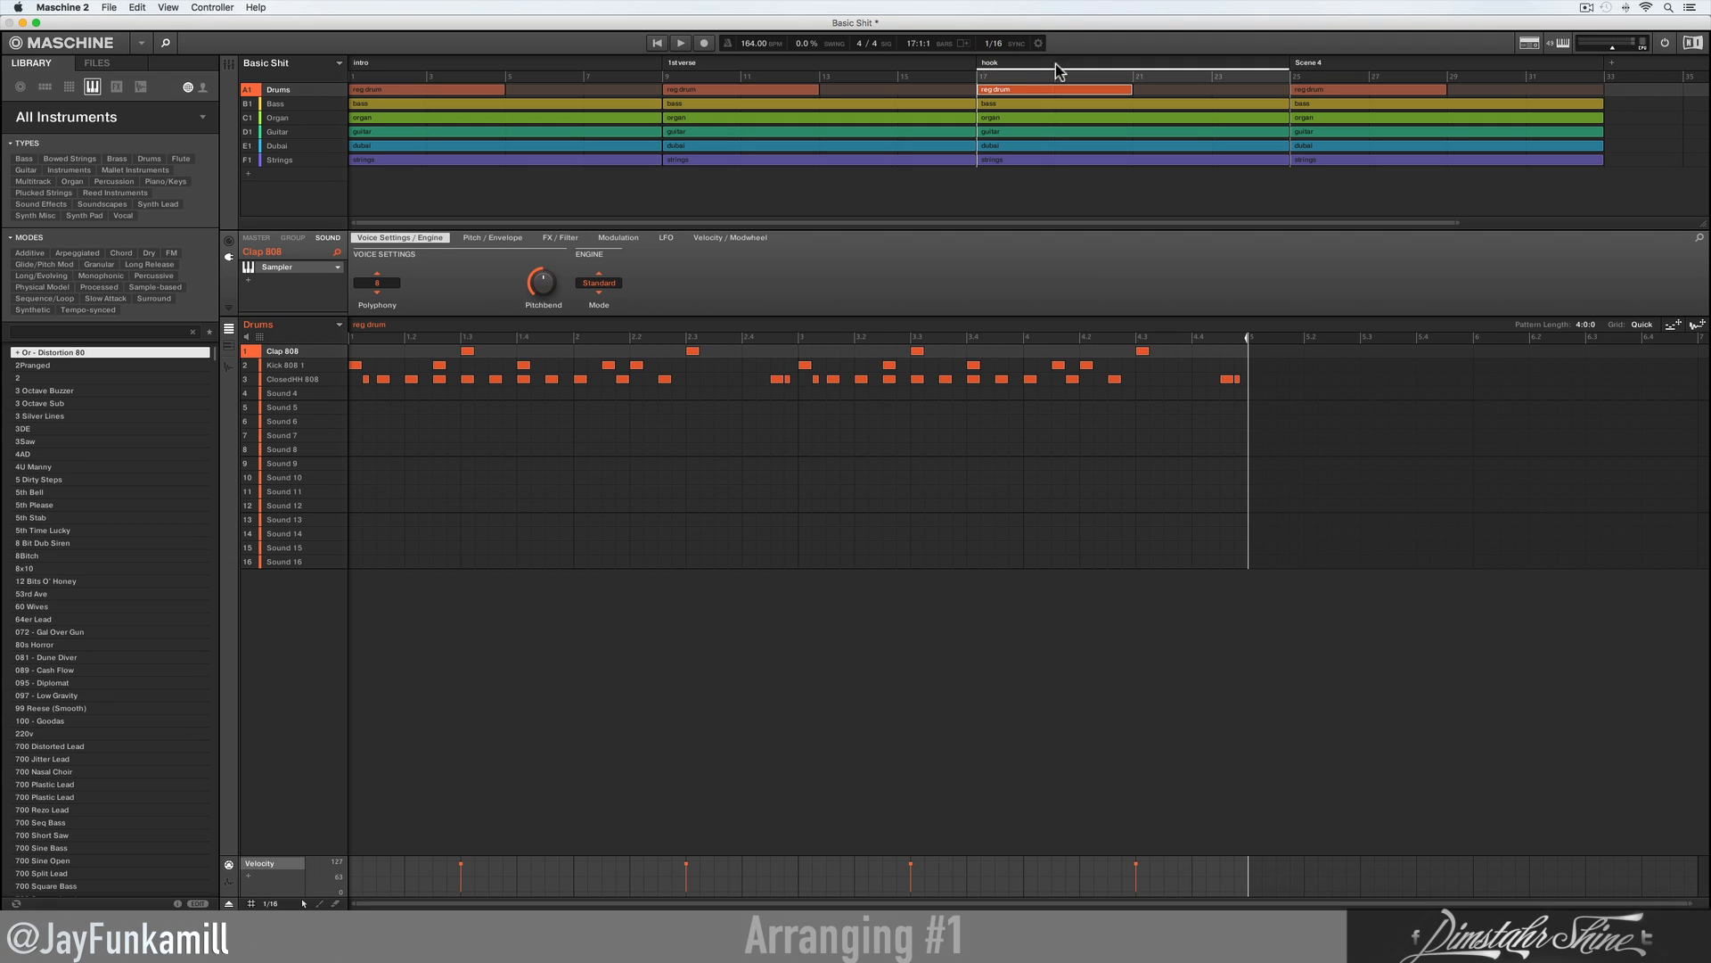
click(1310, 64)
text(out)
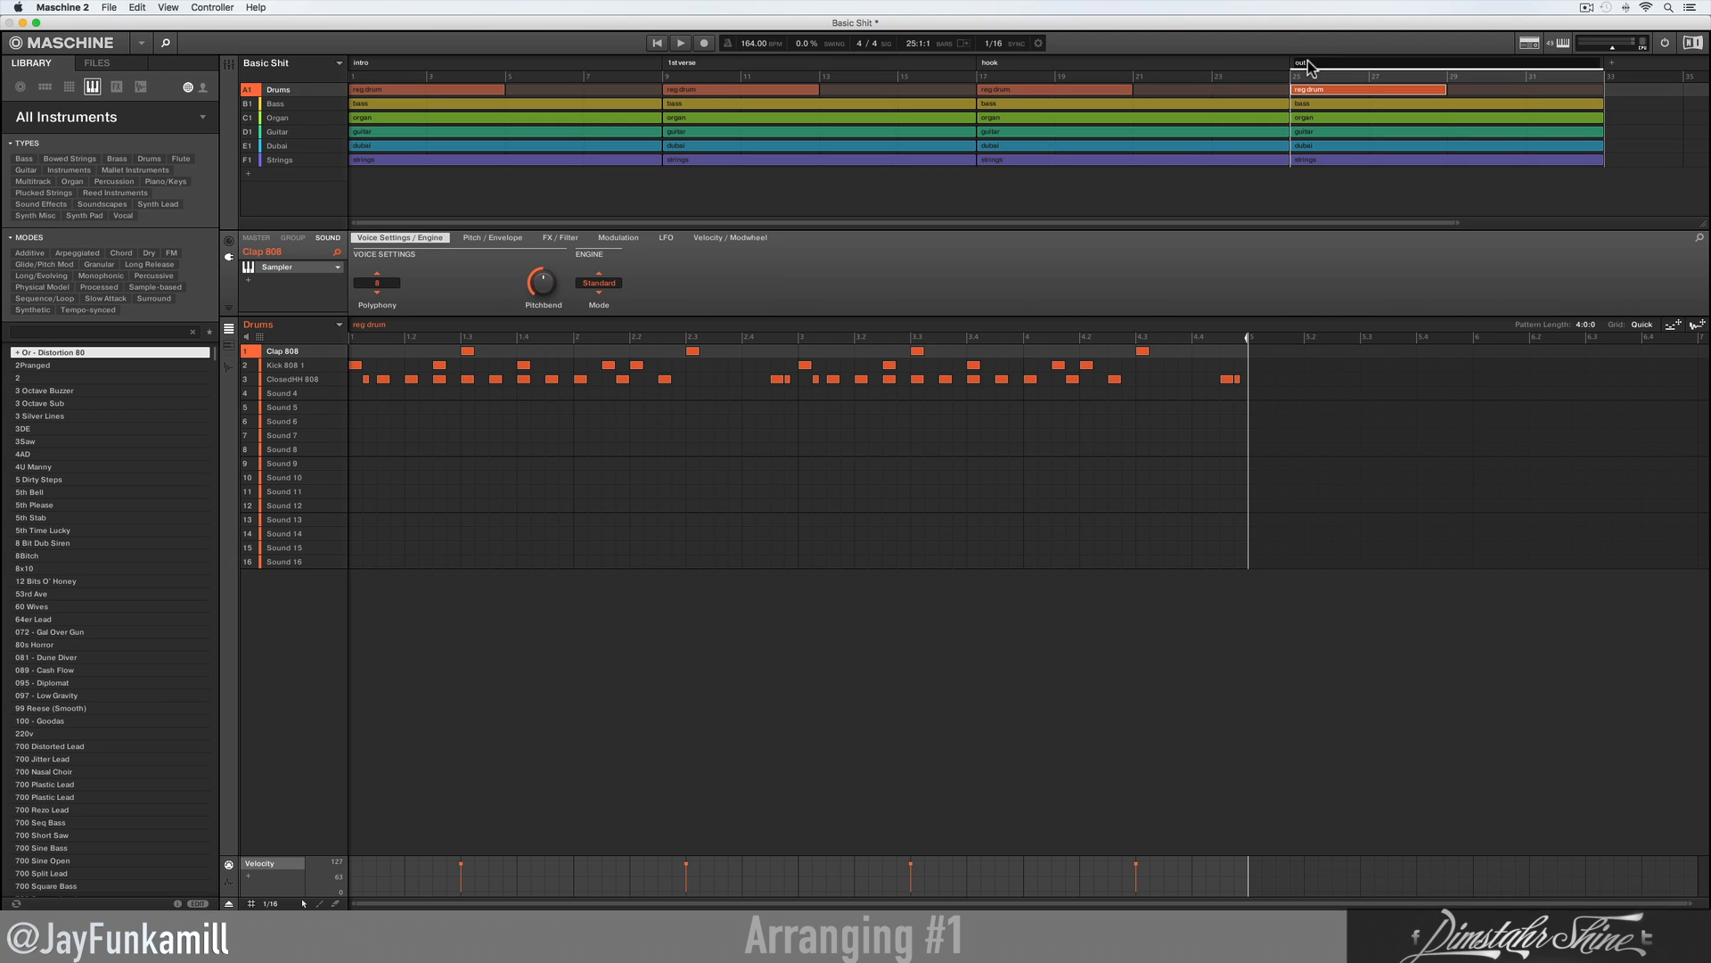
key(Return)
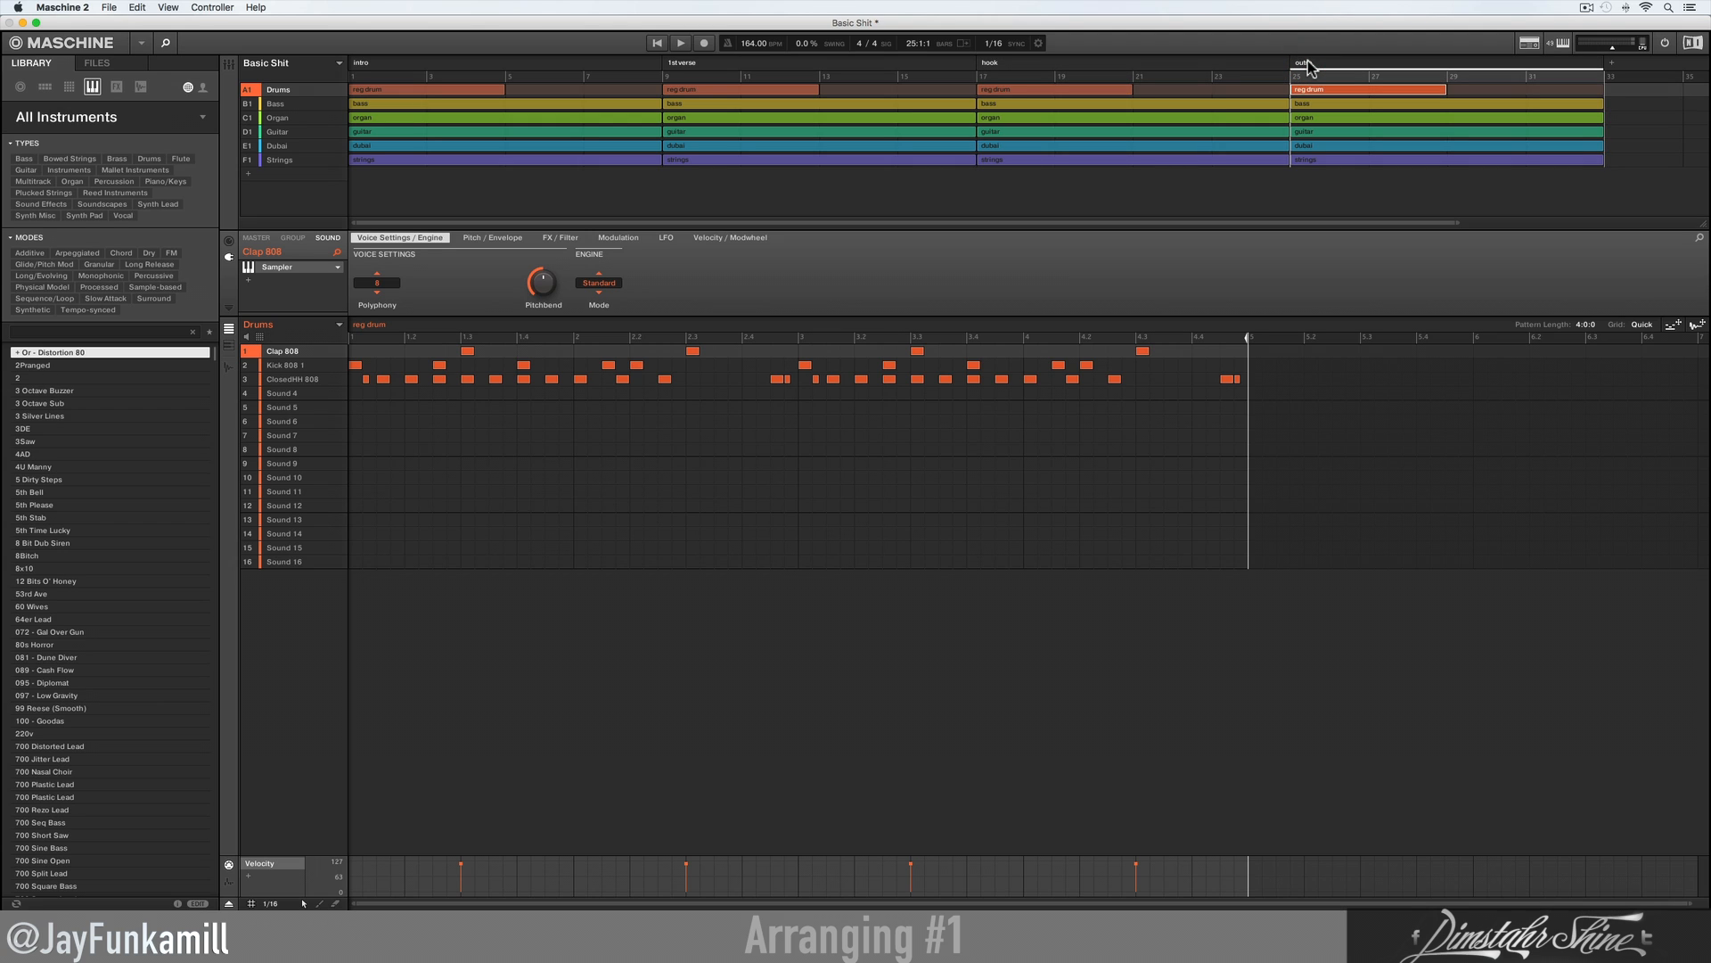
- Remove the bass, organ and guitar clips from the intro and the drums, guitar and strings clips from the 1st verse
double_click(387, 103)
double_click(386, 117)
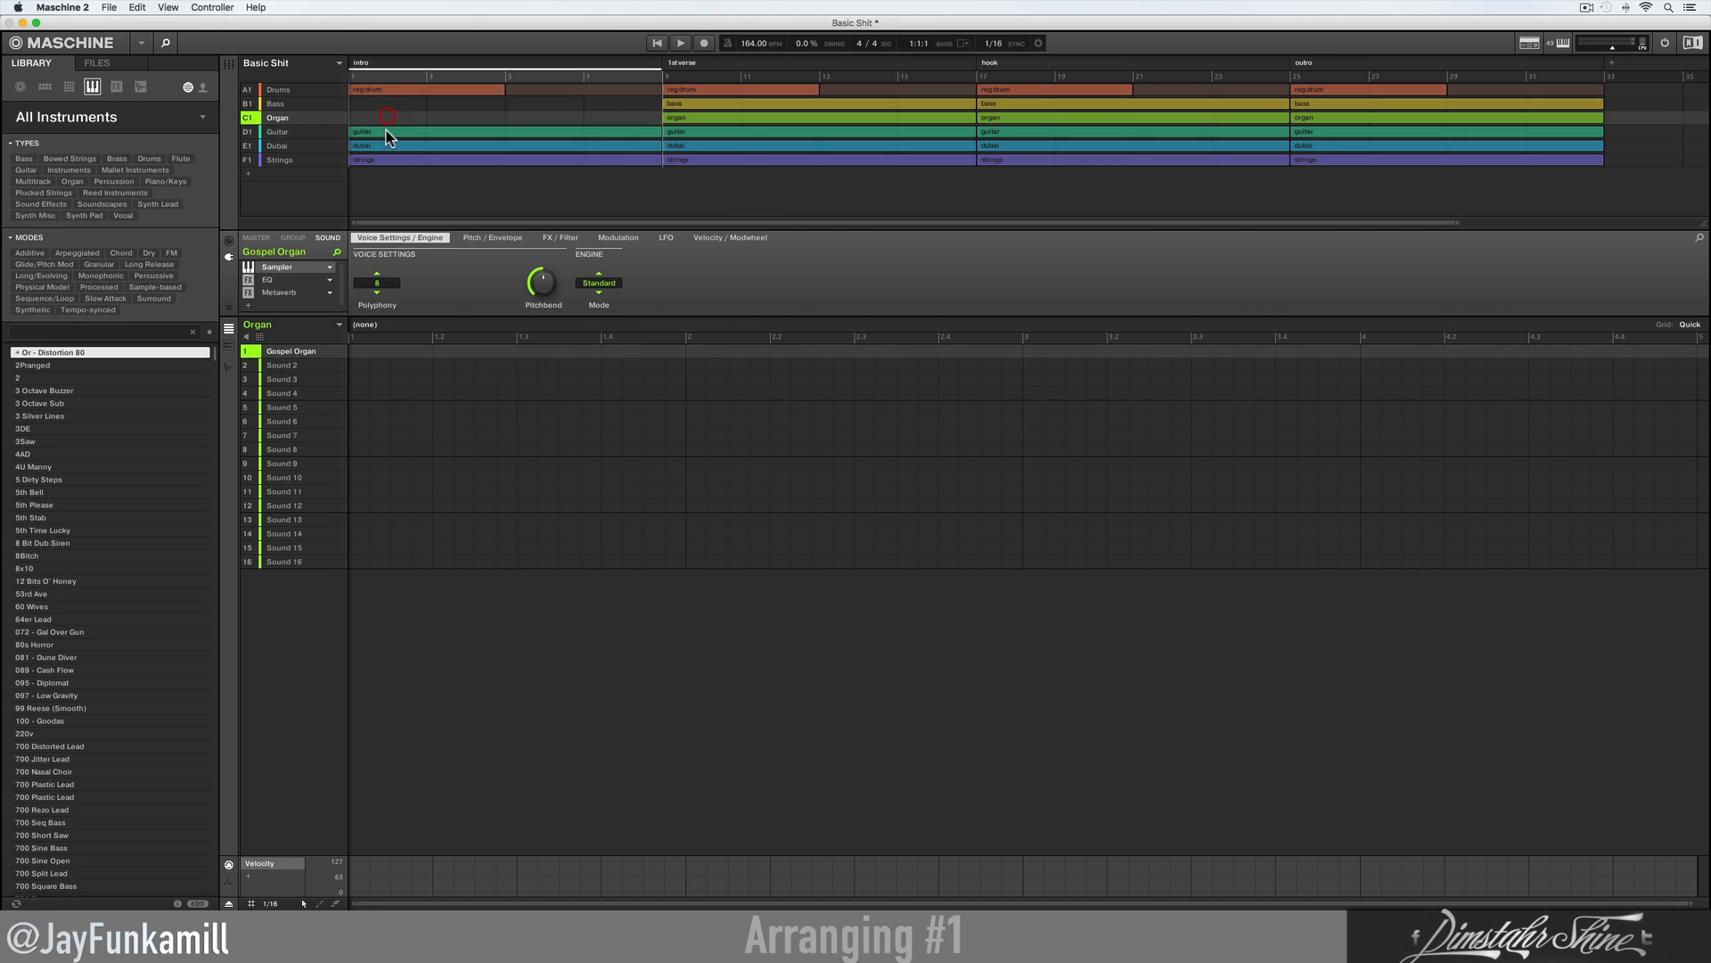
double_click(387, 131)
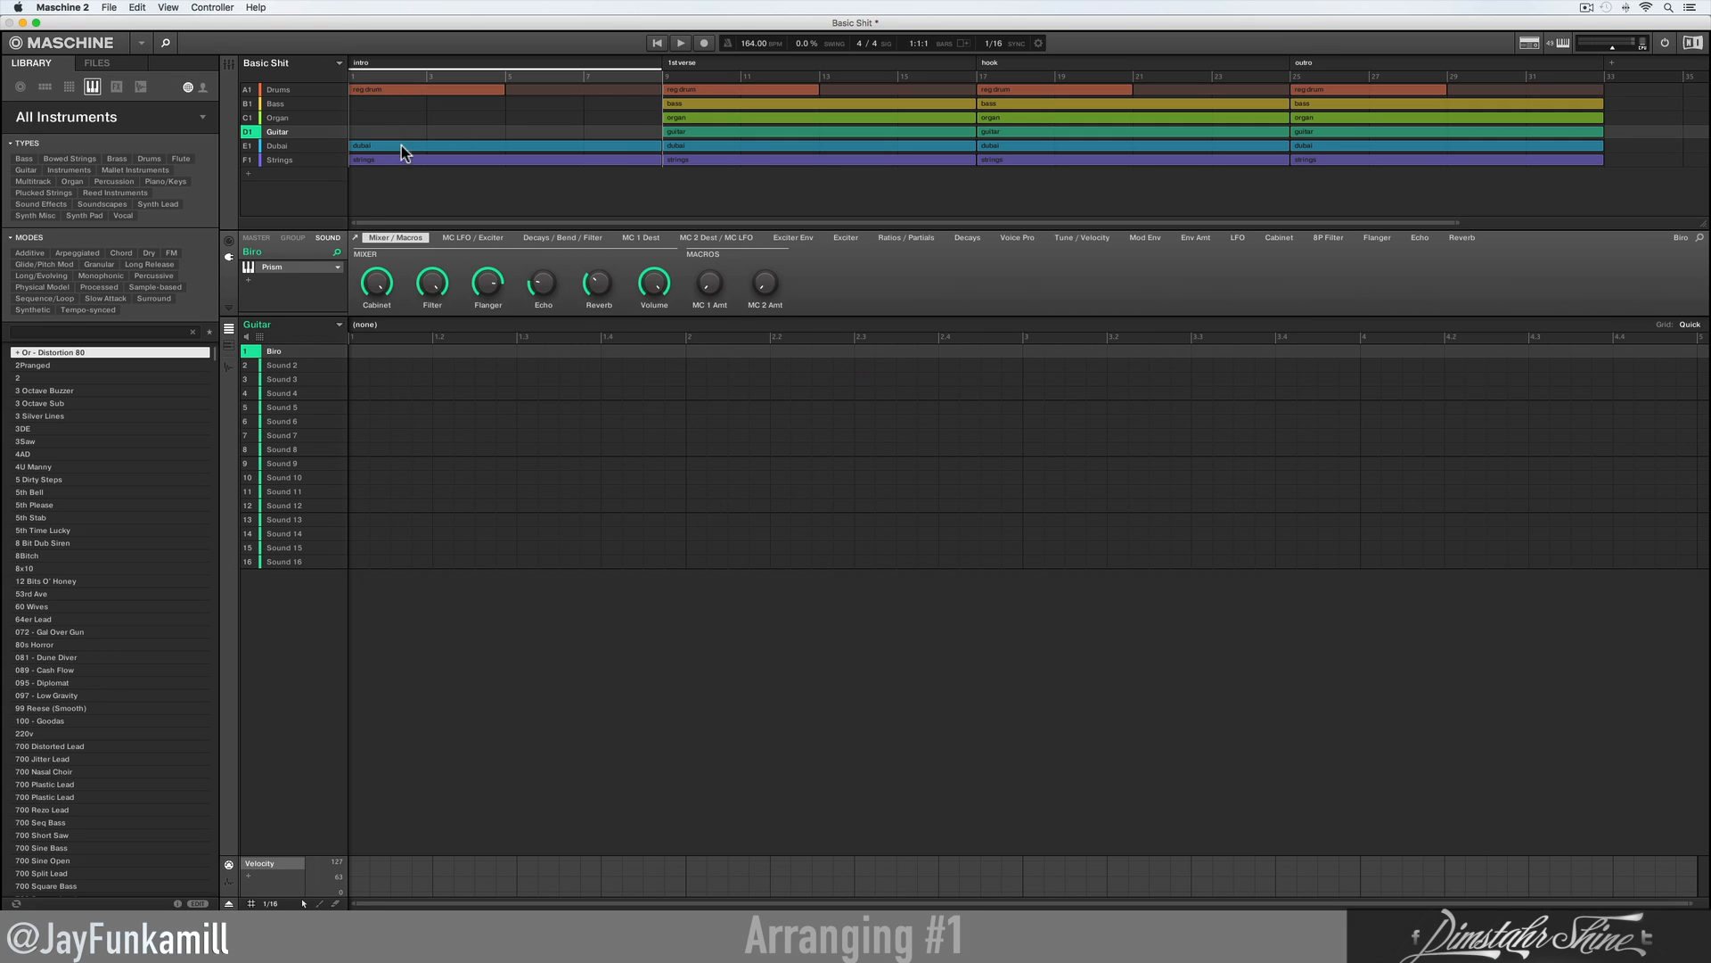
double_click(702, 89)
double_click(701, 136)
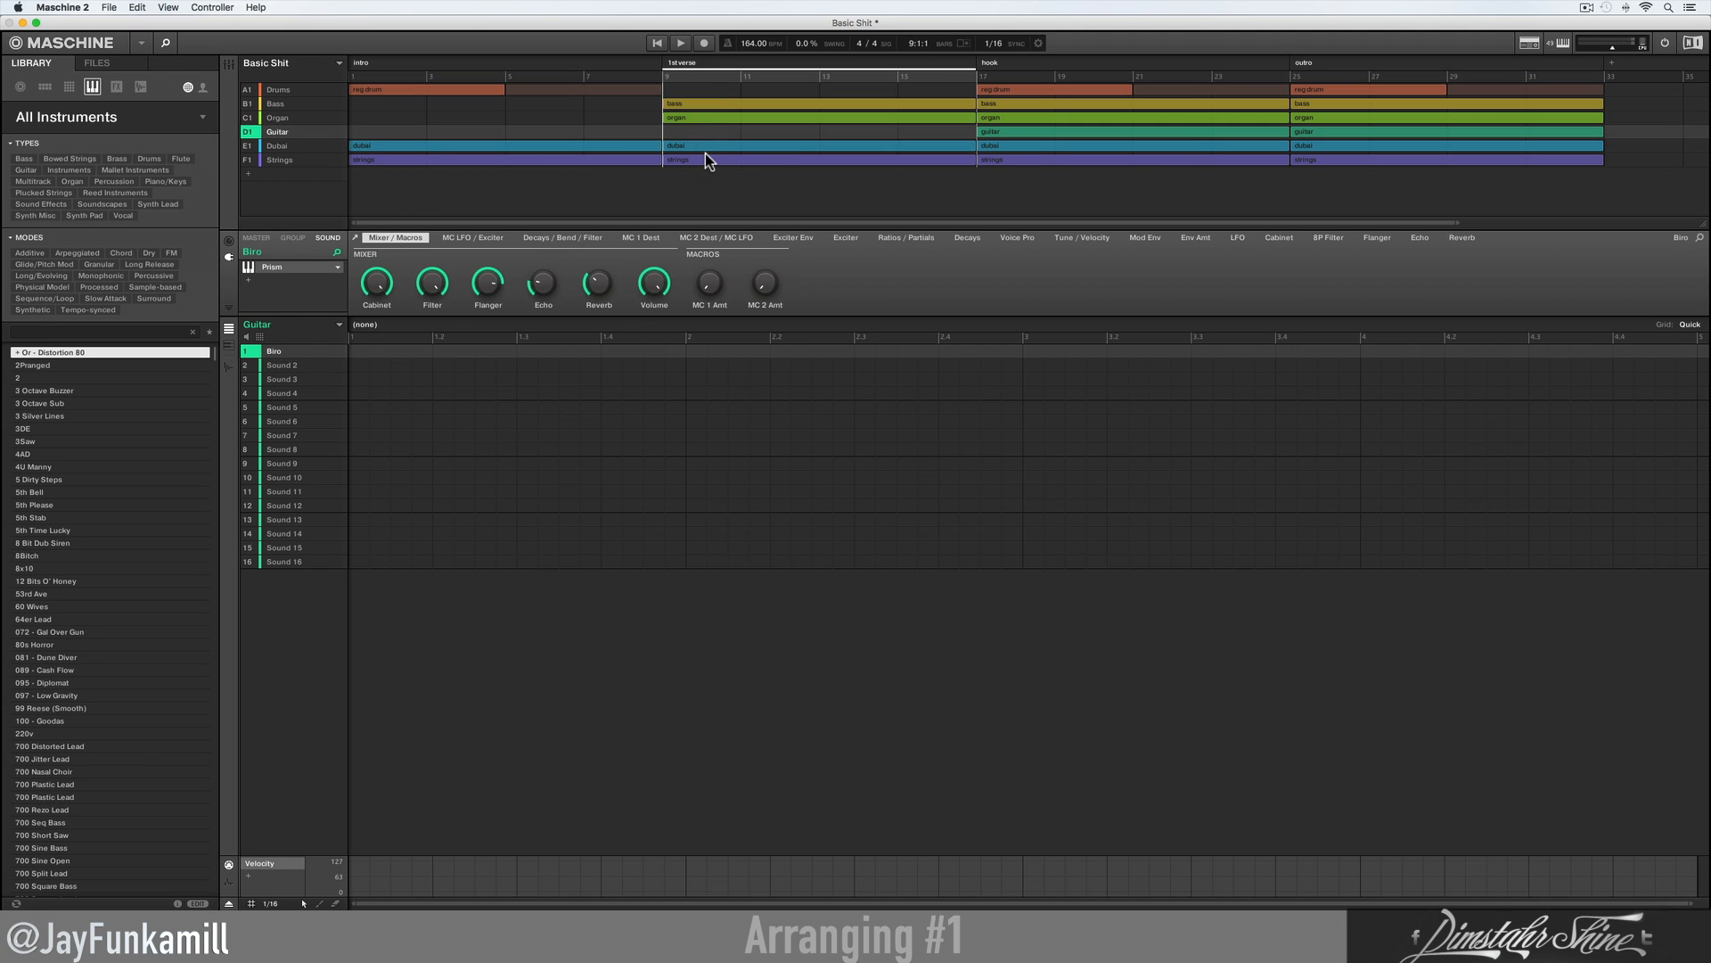
double_click(704, 155)
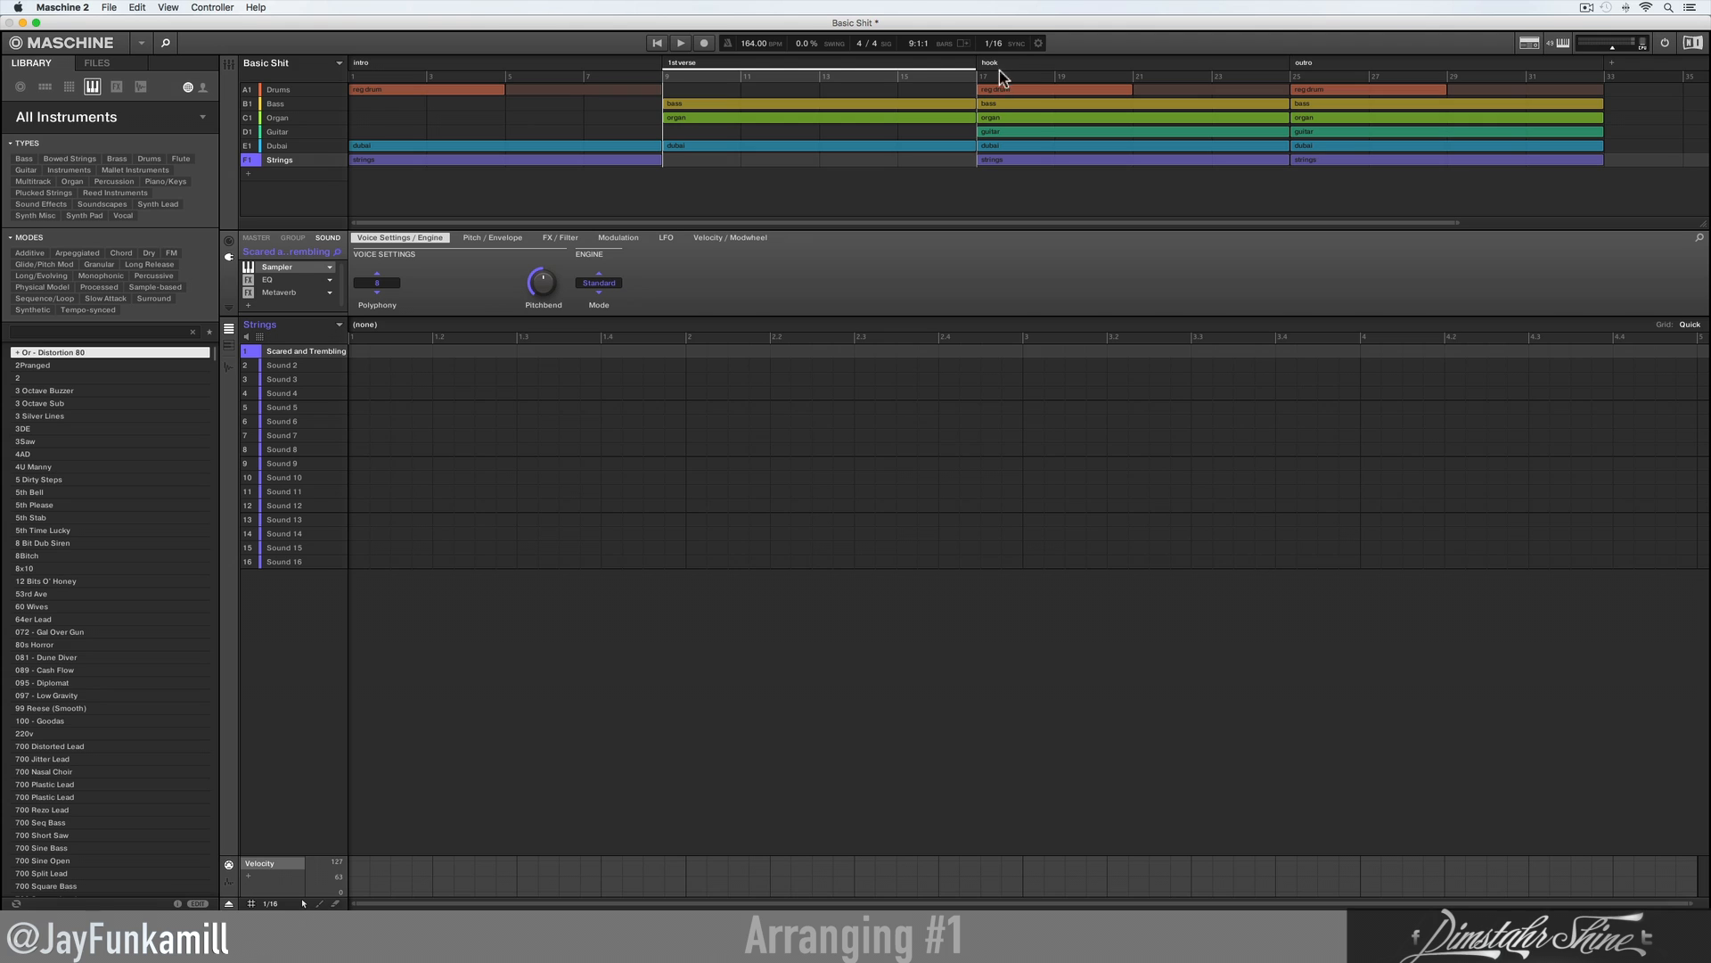
- Remove the bass, organ and Dubai clips from the hook and the drums, strings and organ clips from the outro
double_click(1002, 104)
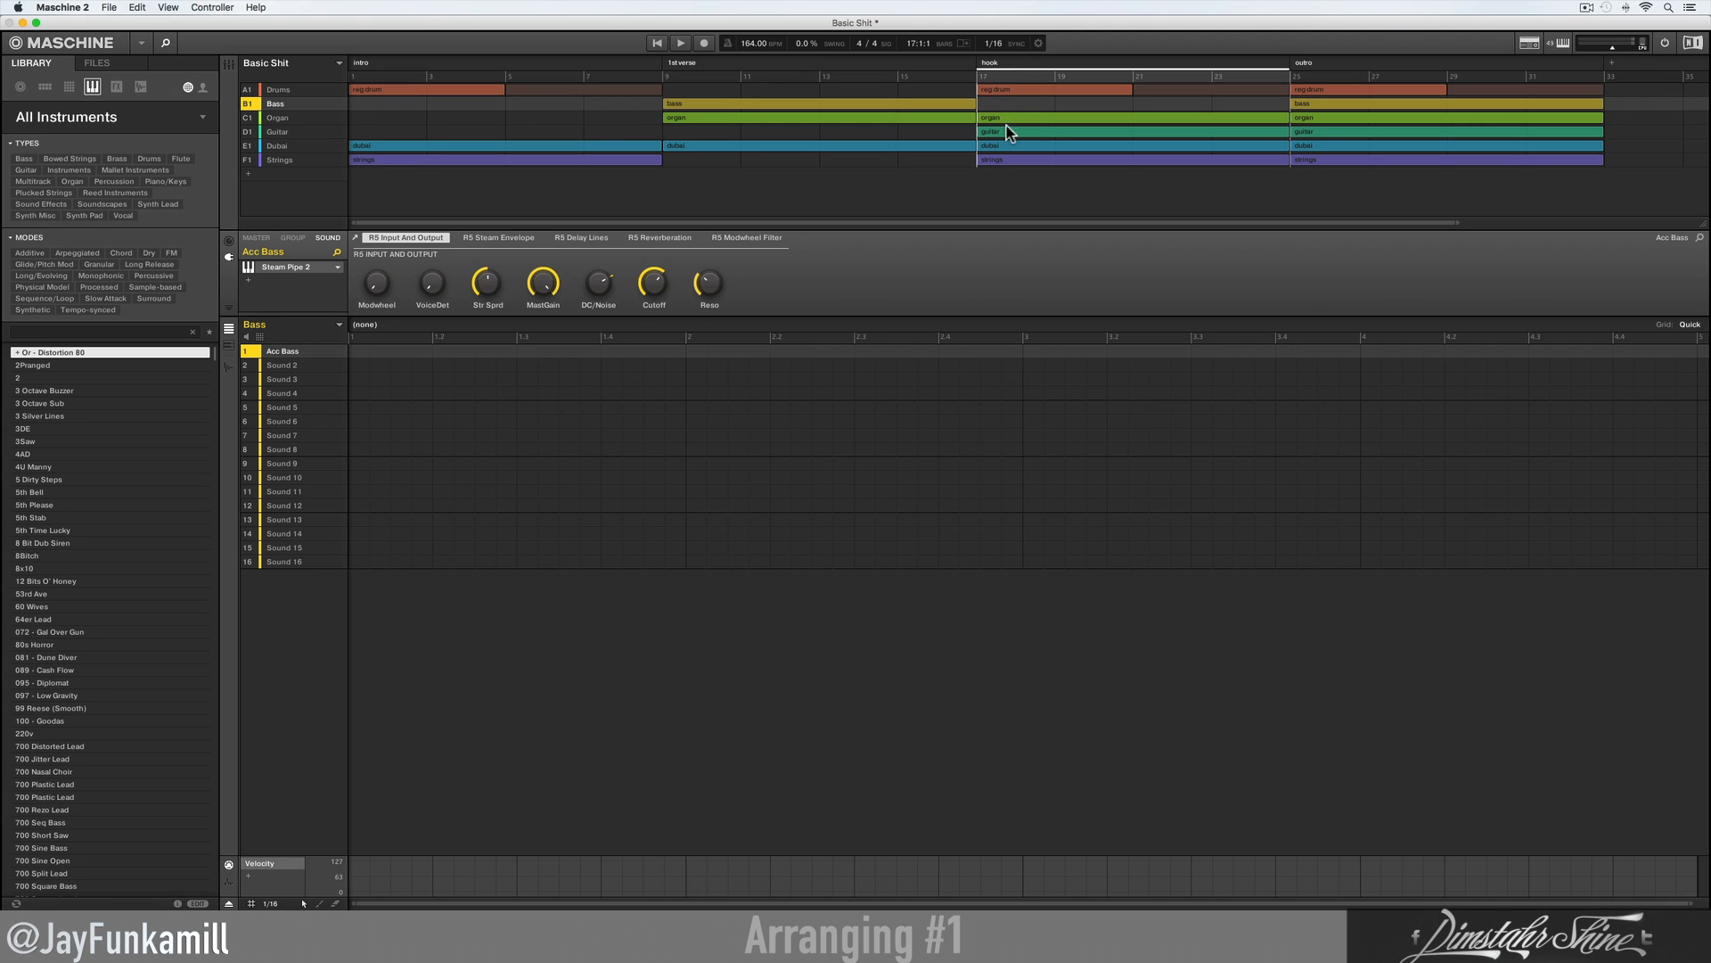
double_click(997, 118)
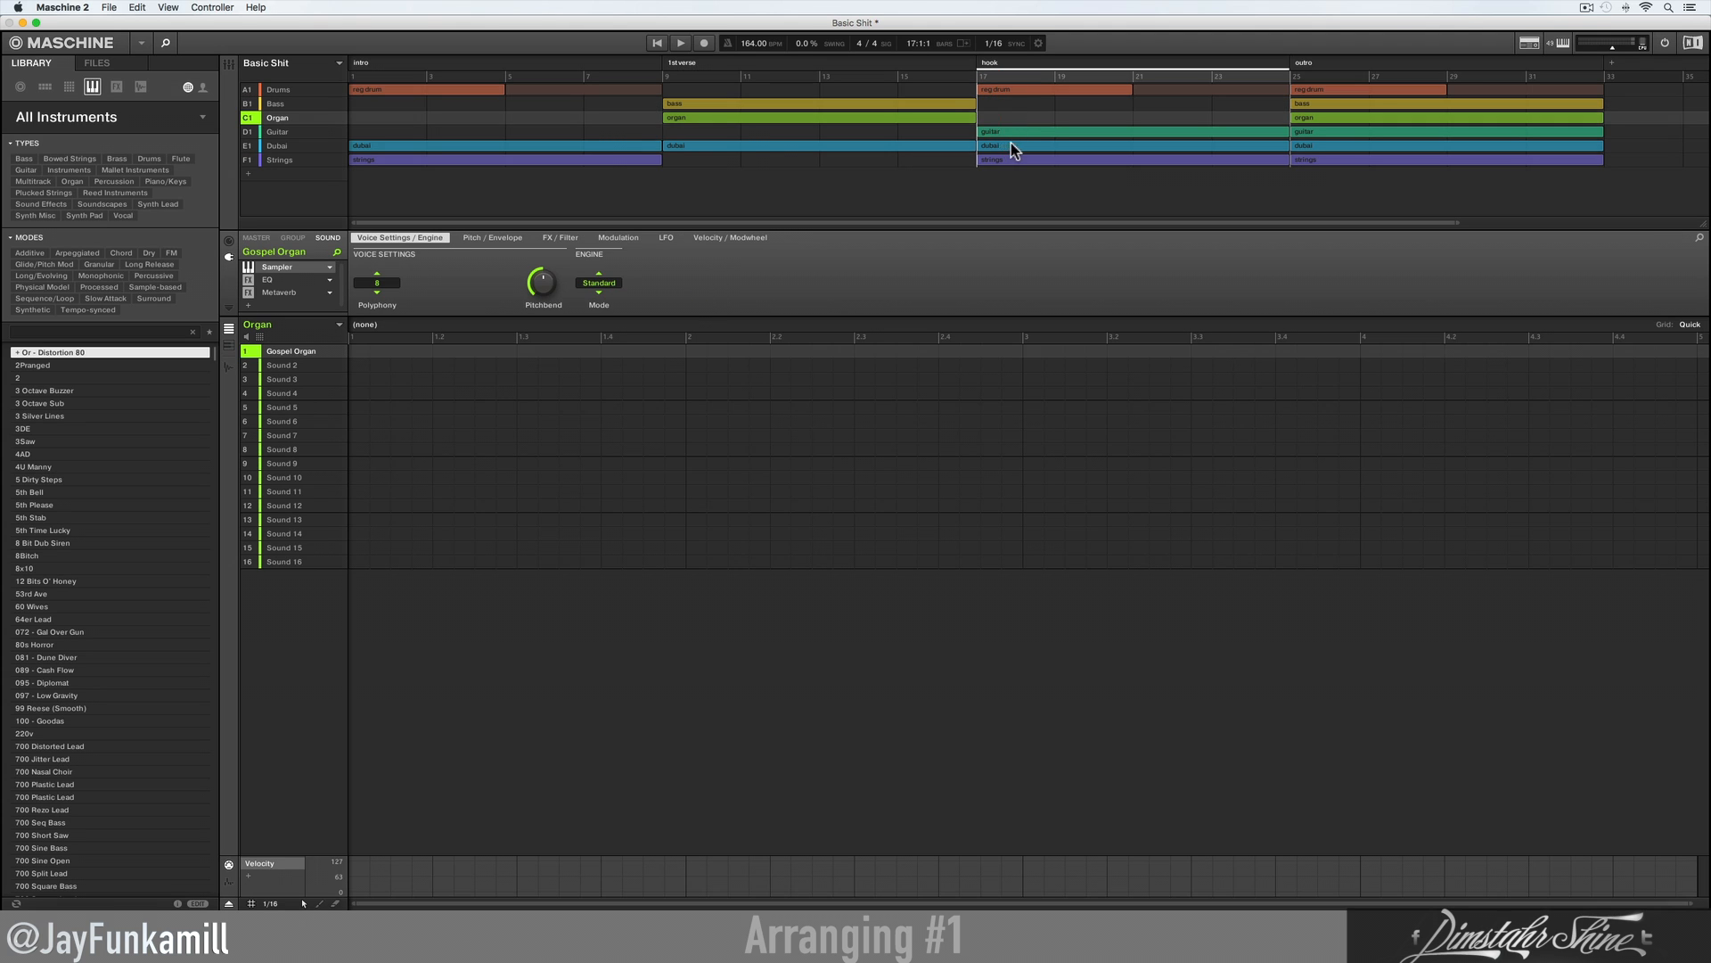
double_click(1009, 144)
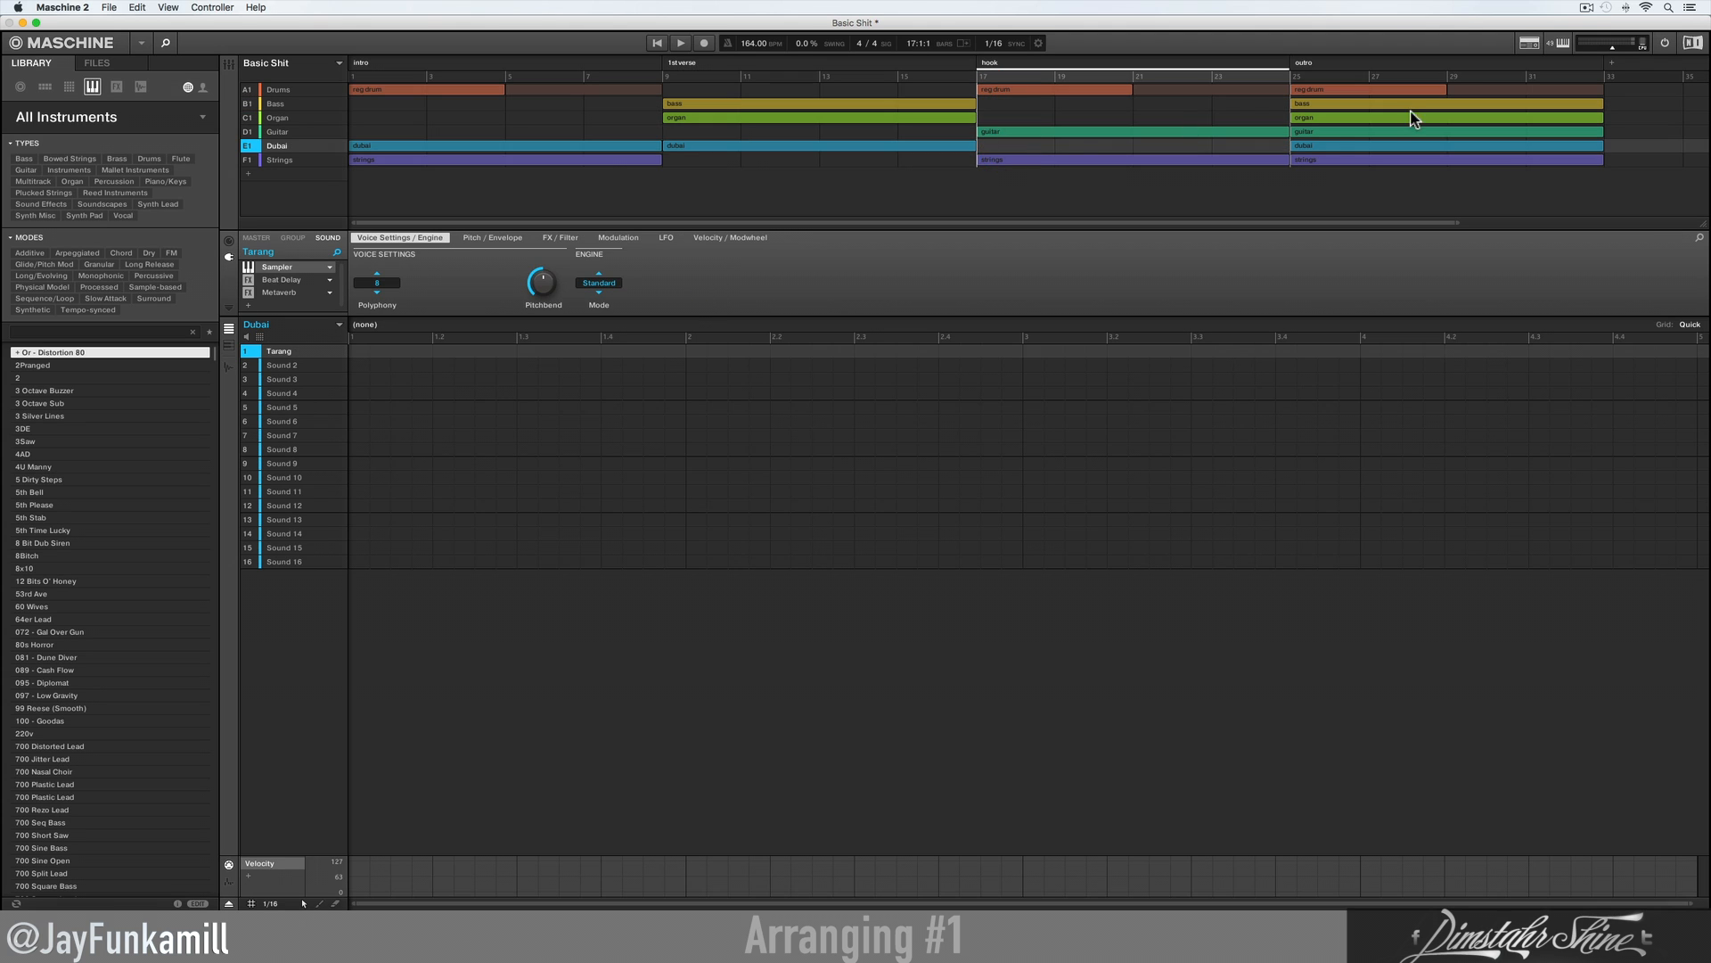
double_click(1317, 88)
double_click(1323, 157)
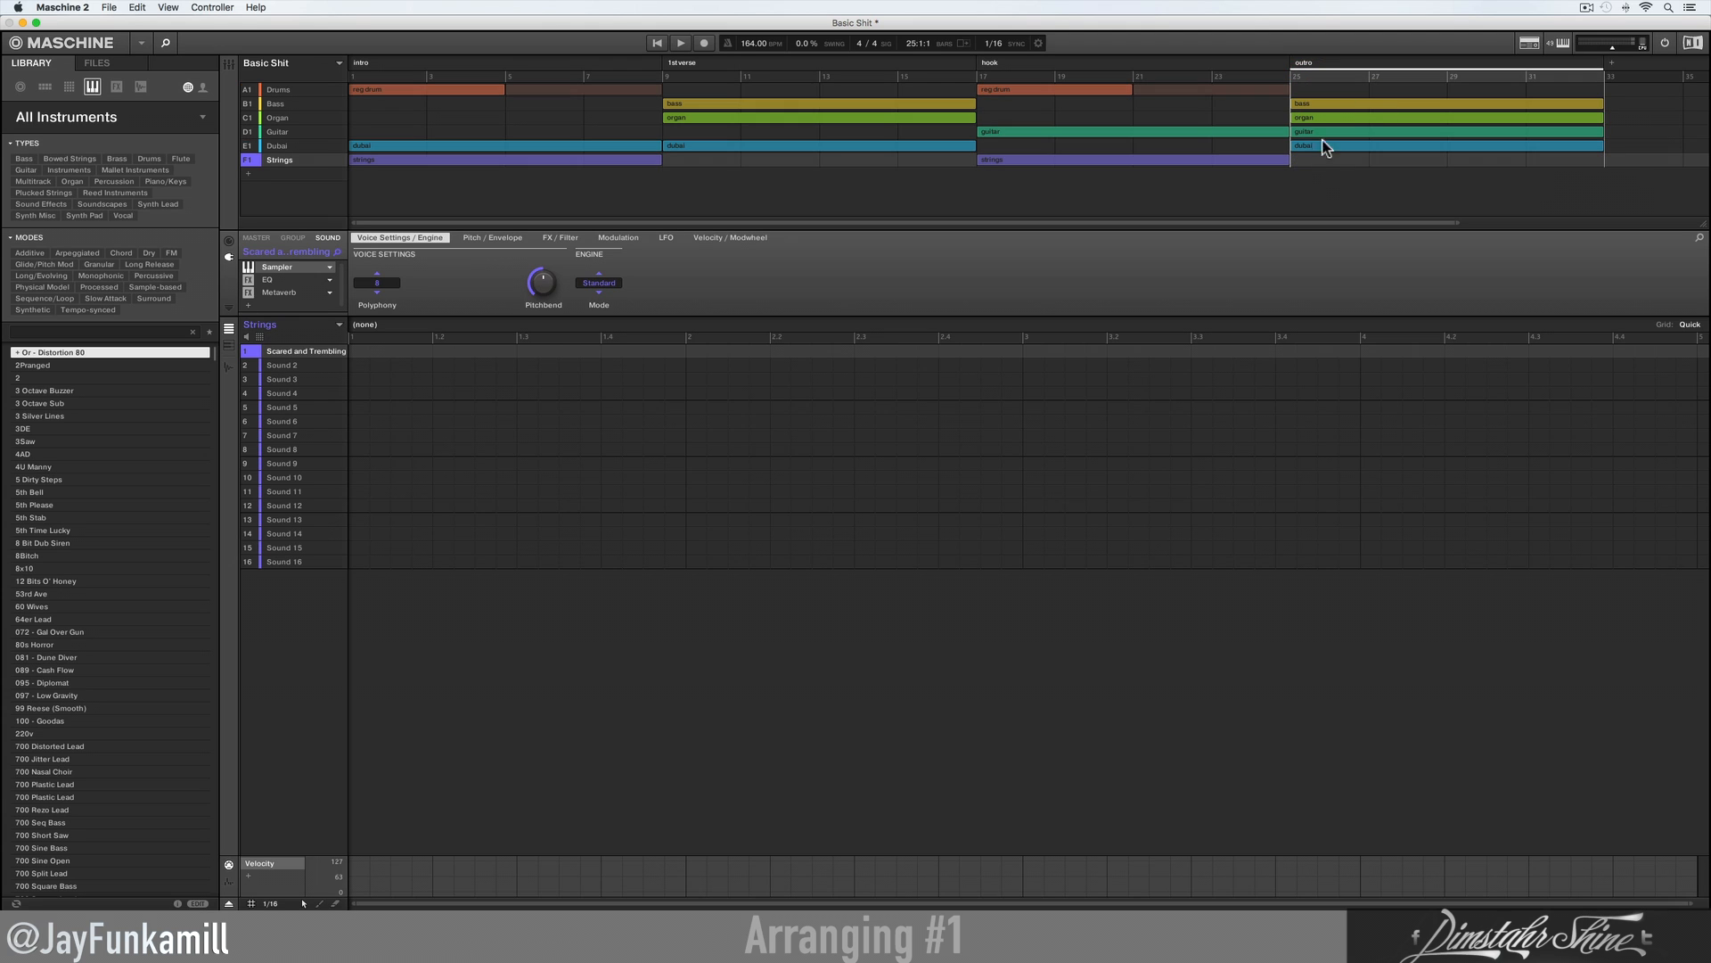
double_click(1323, 117)
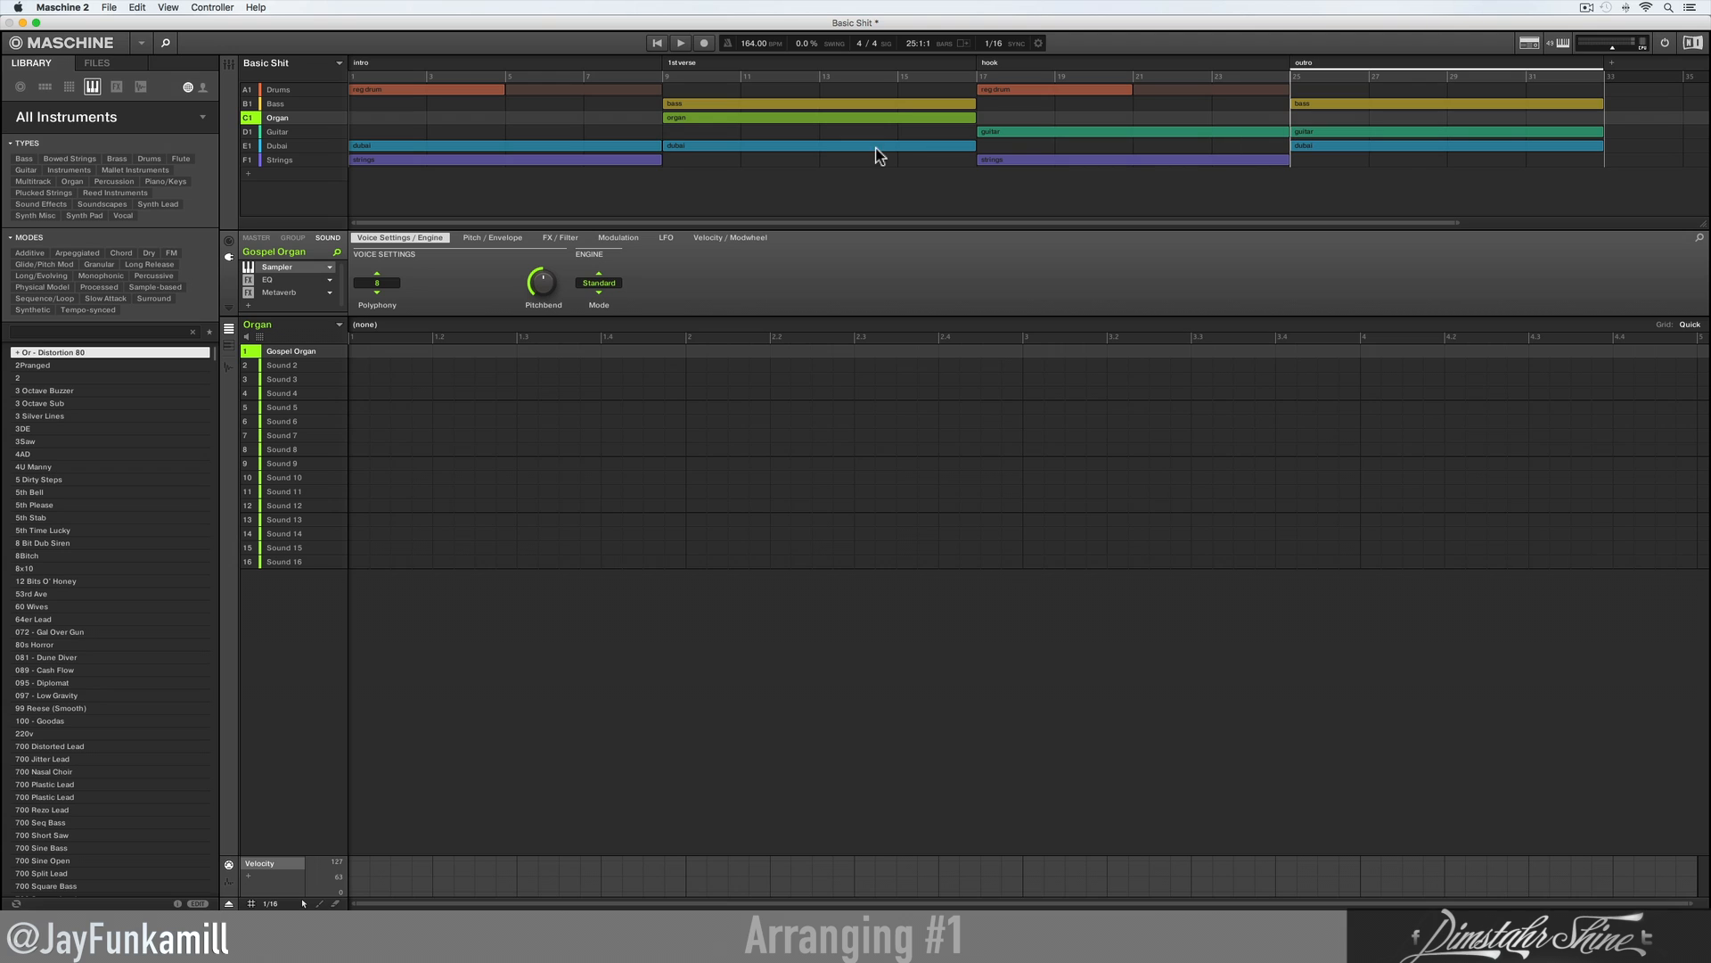
- Turn off grid snapping in the pattern editor
click(1689, 326)
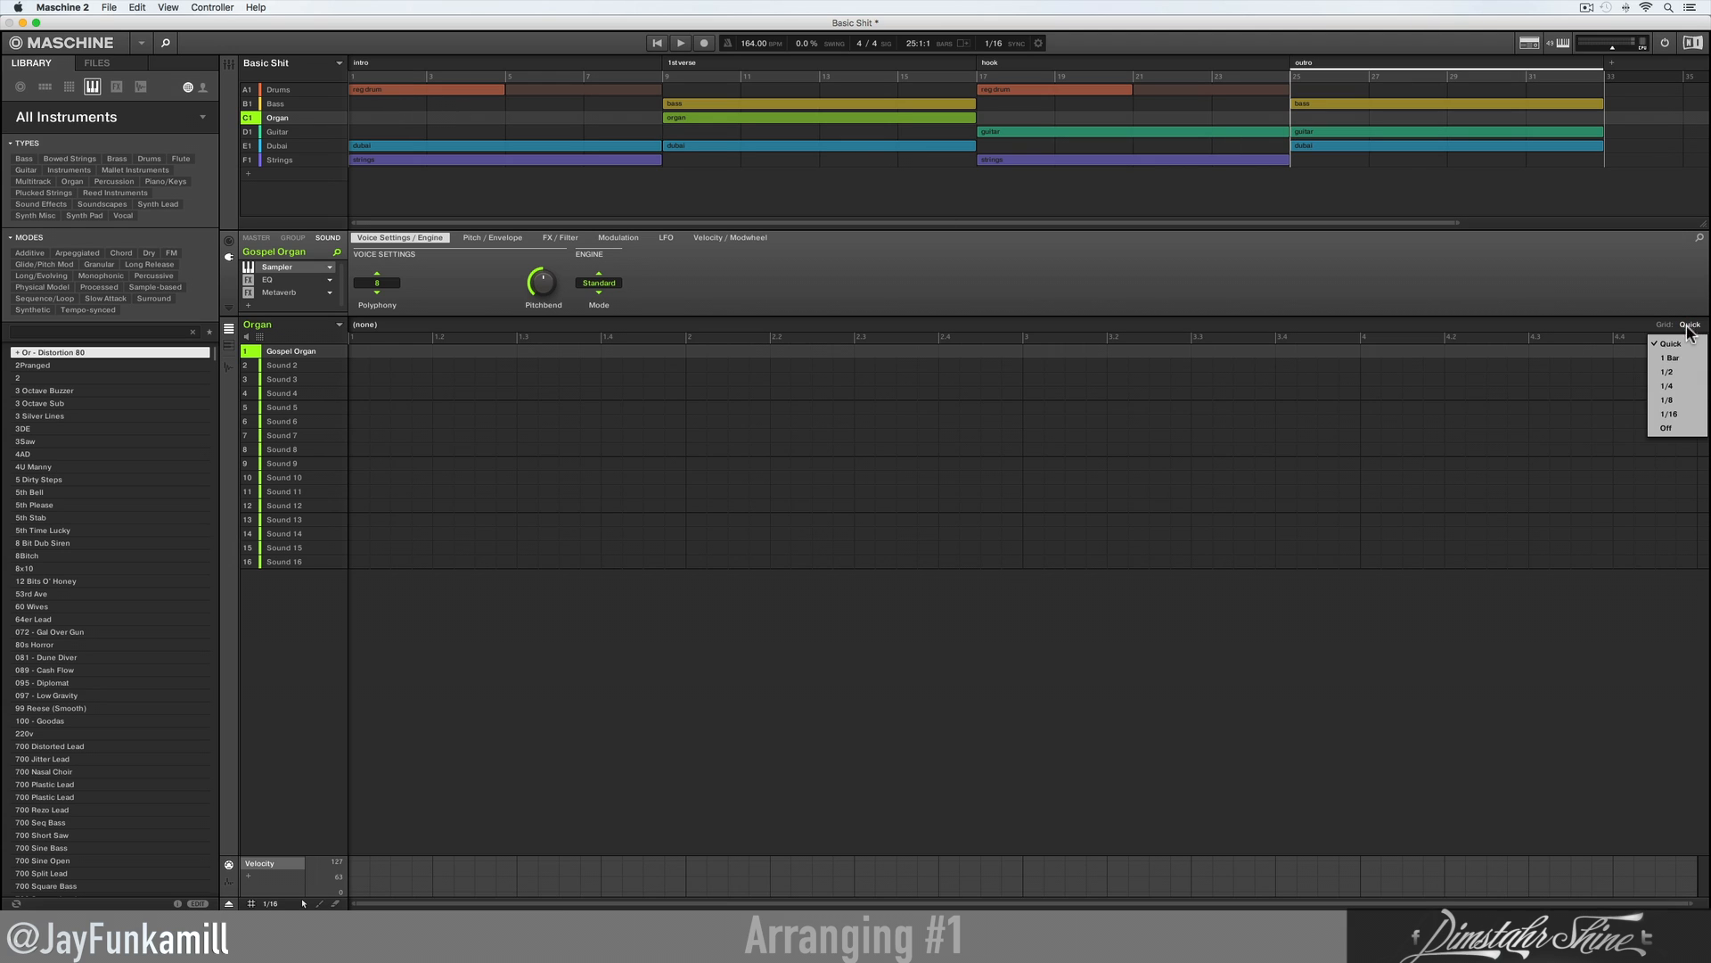
click(1667, 429)
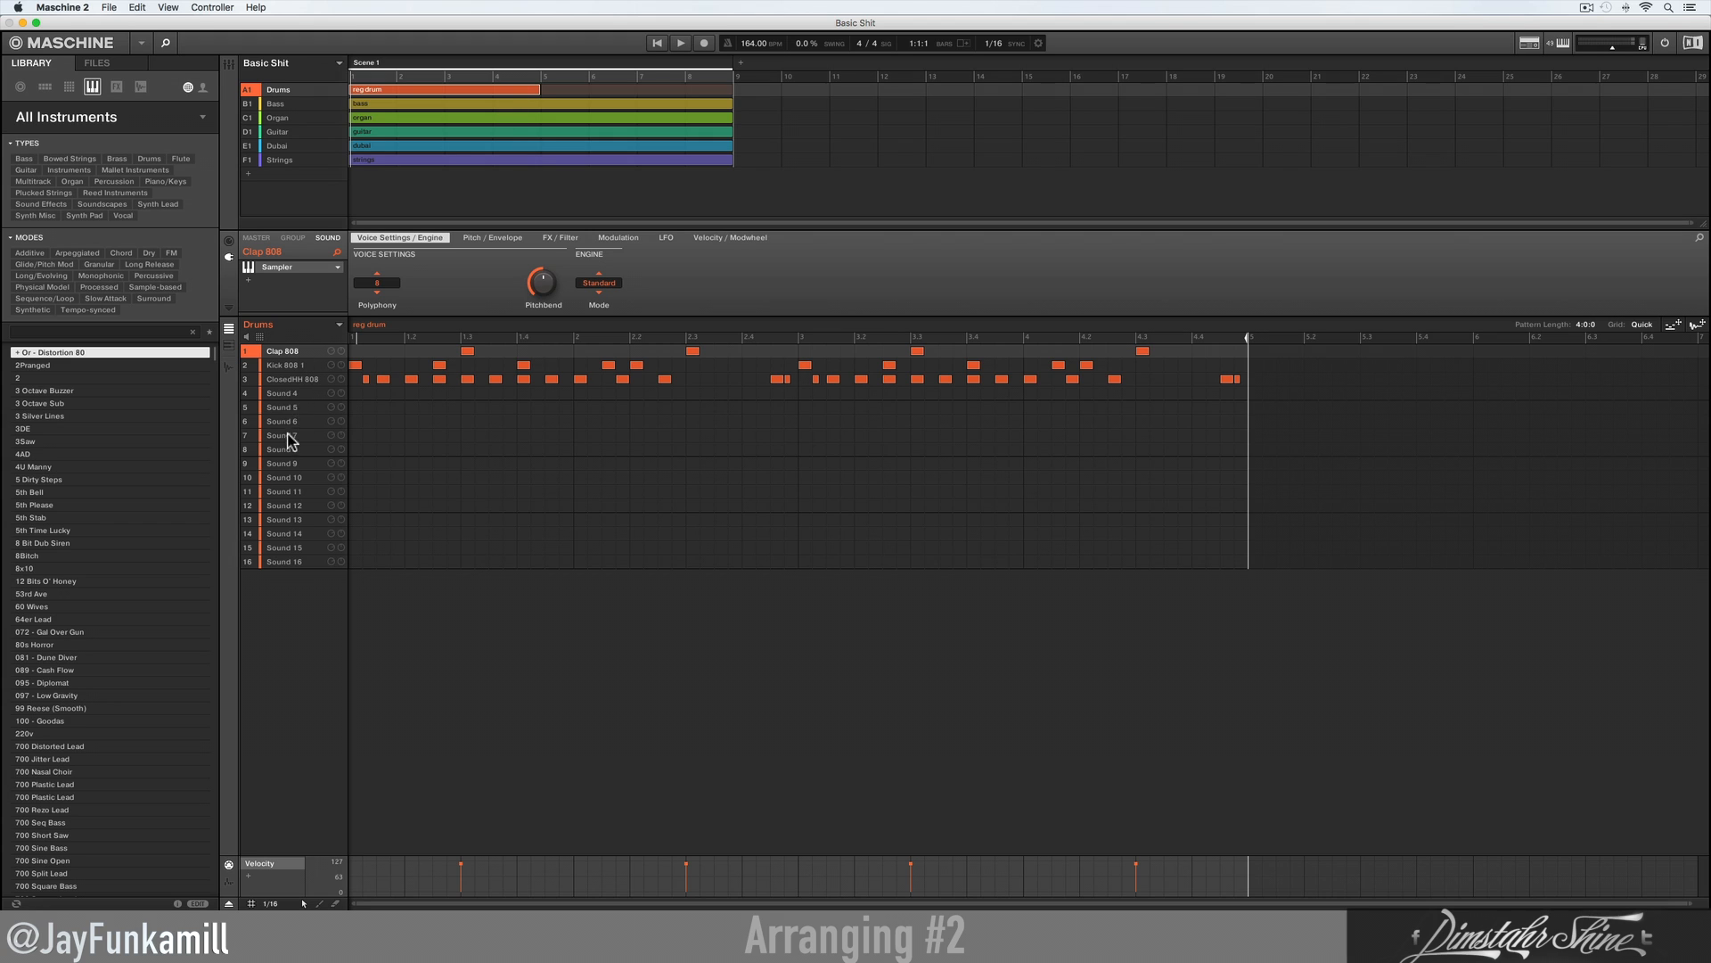
right_click(417, 68)
click(443, 100)
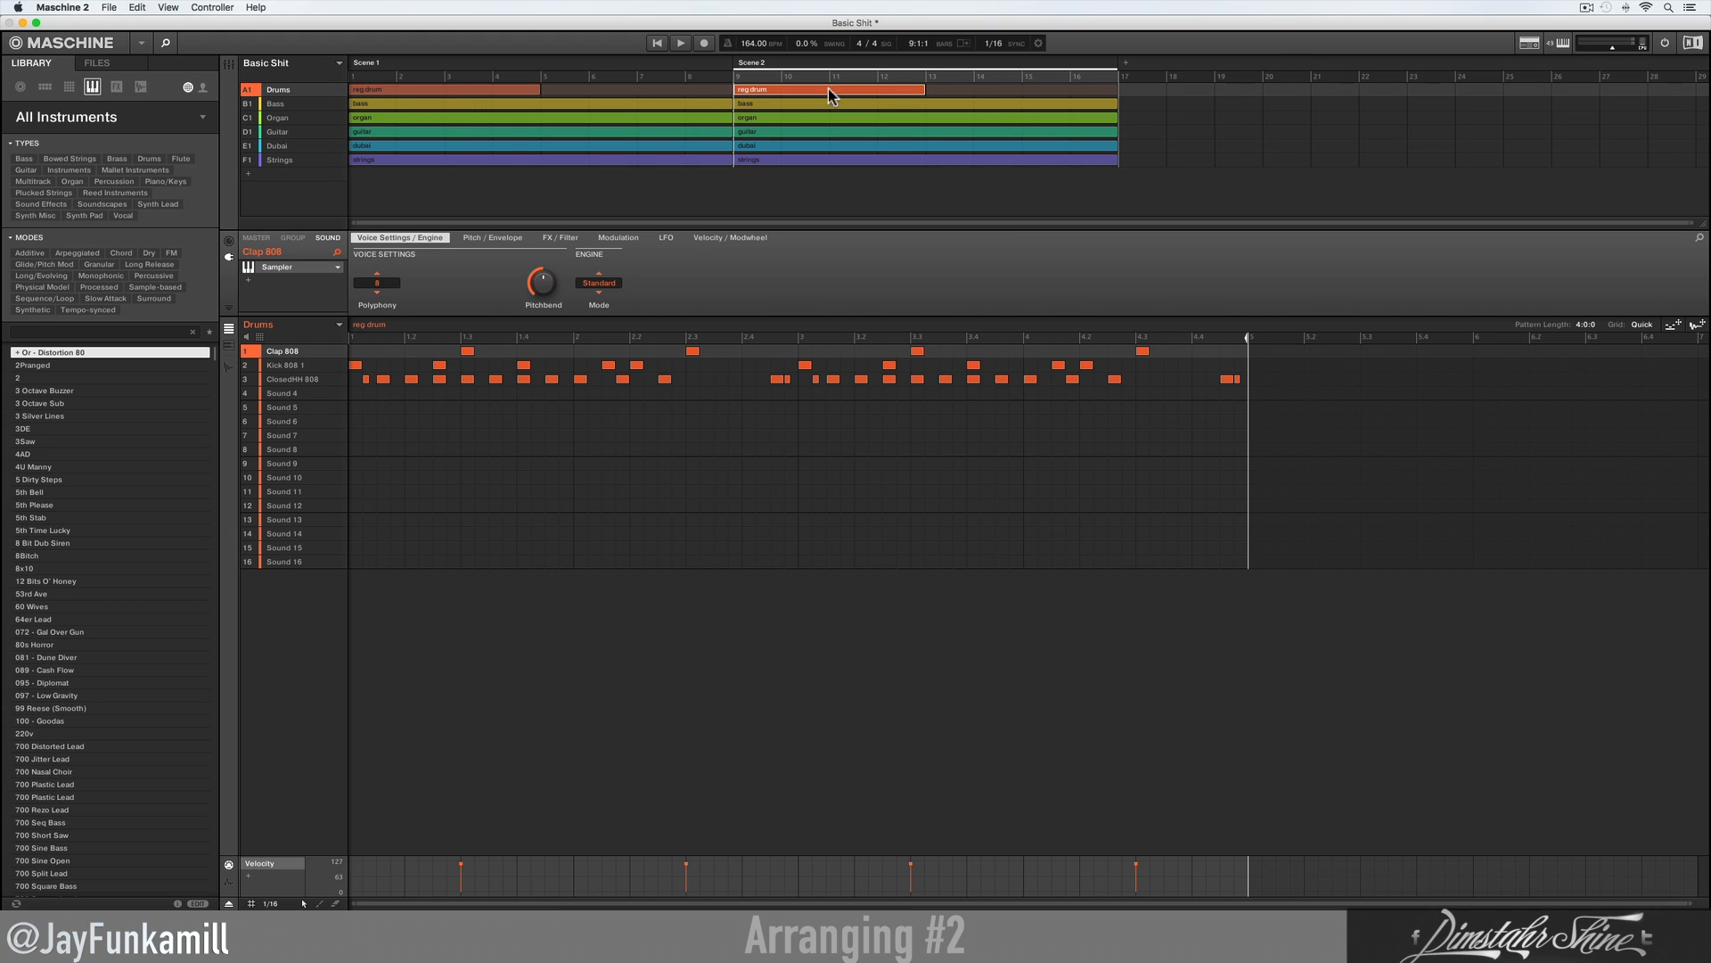
click(139, 8)
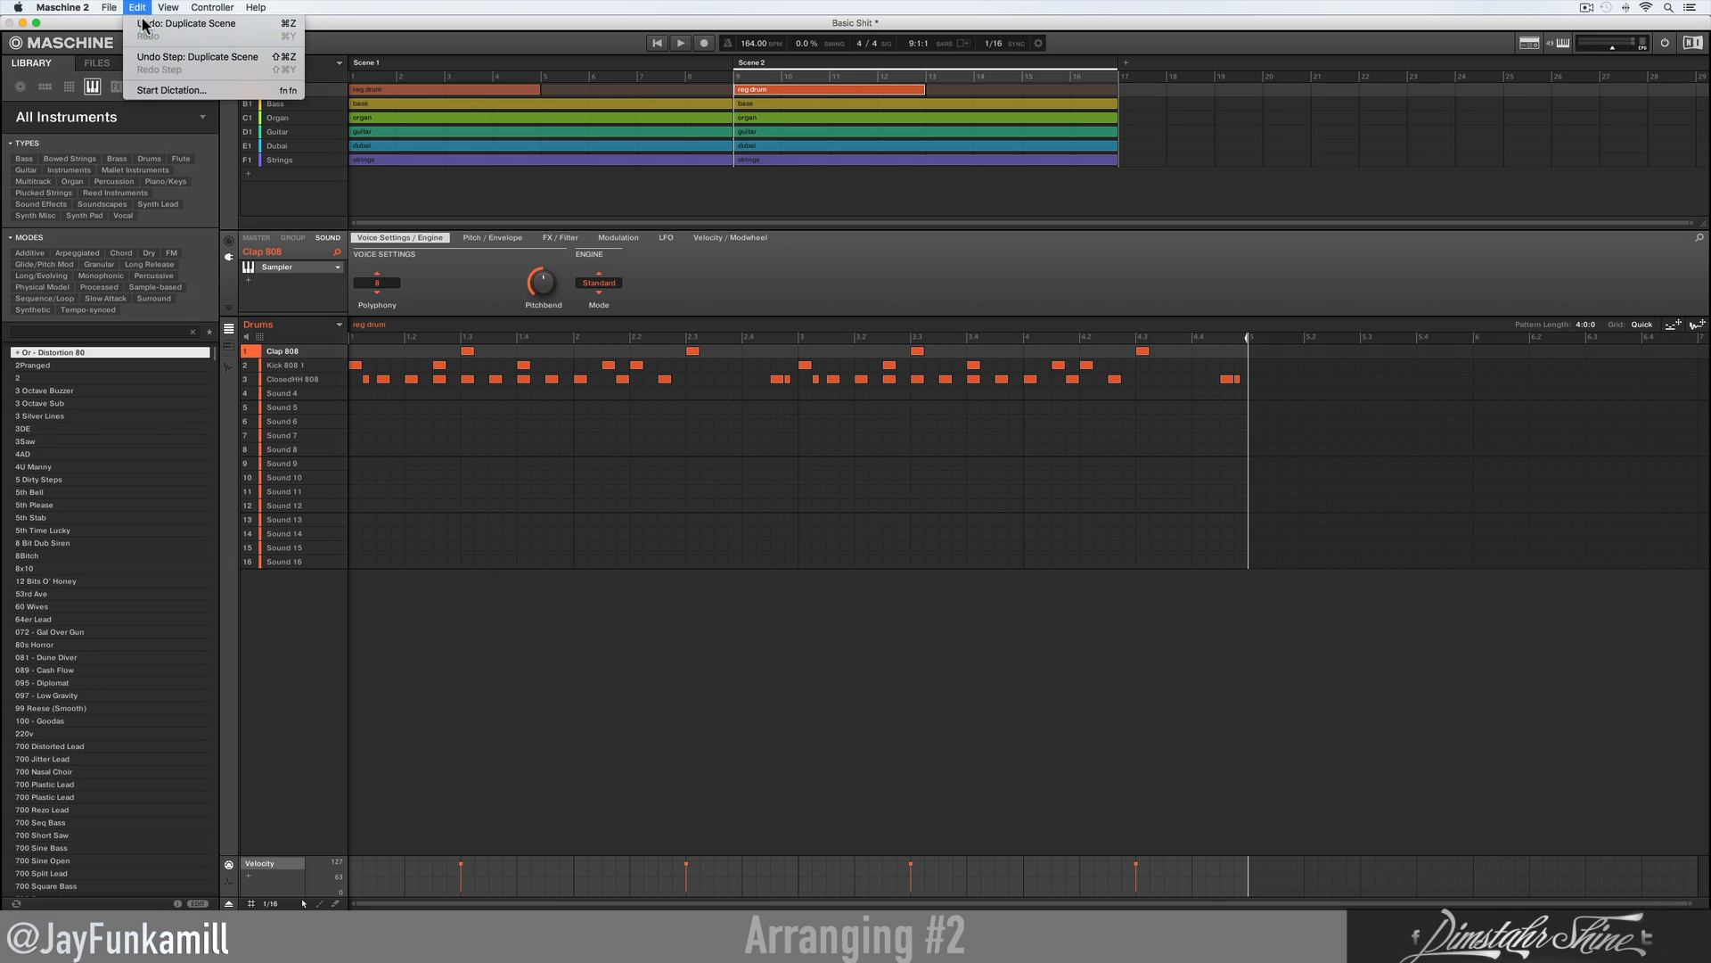
click(144, 24)
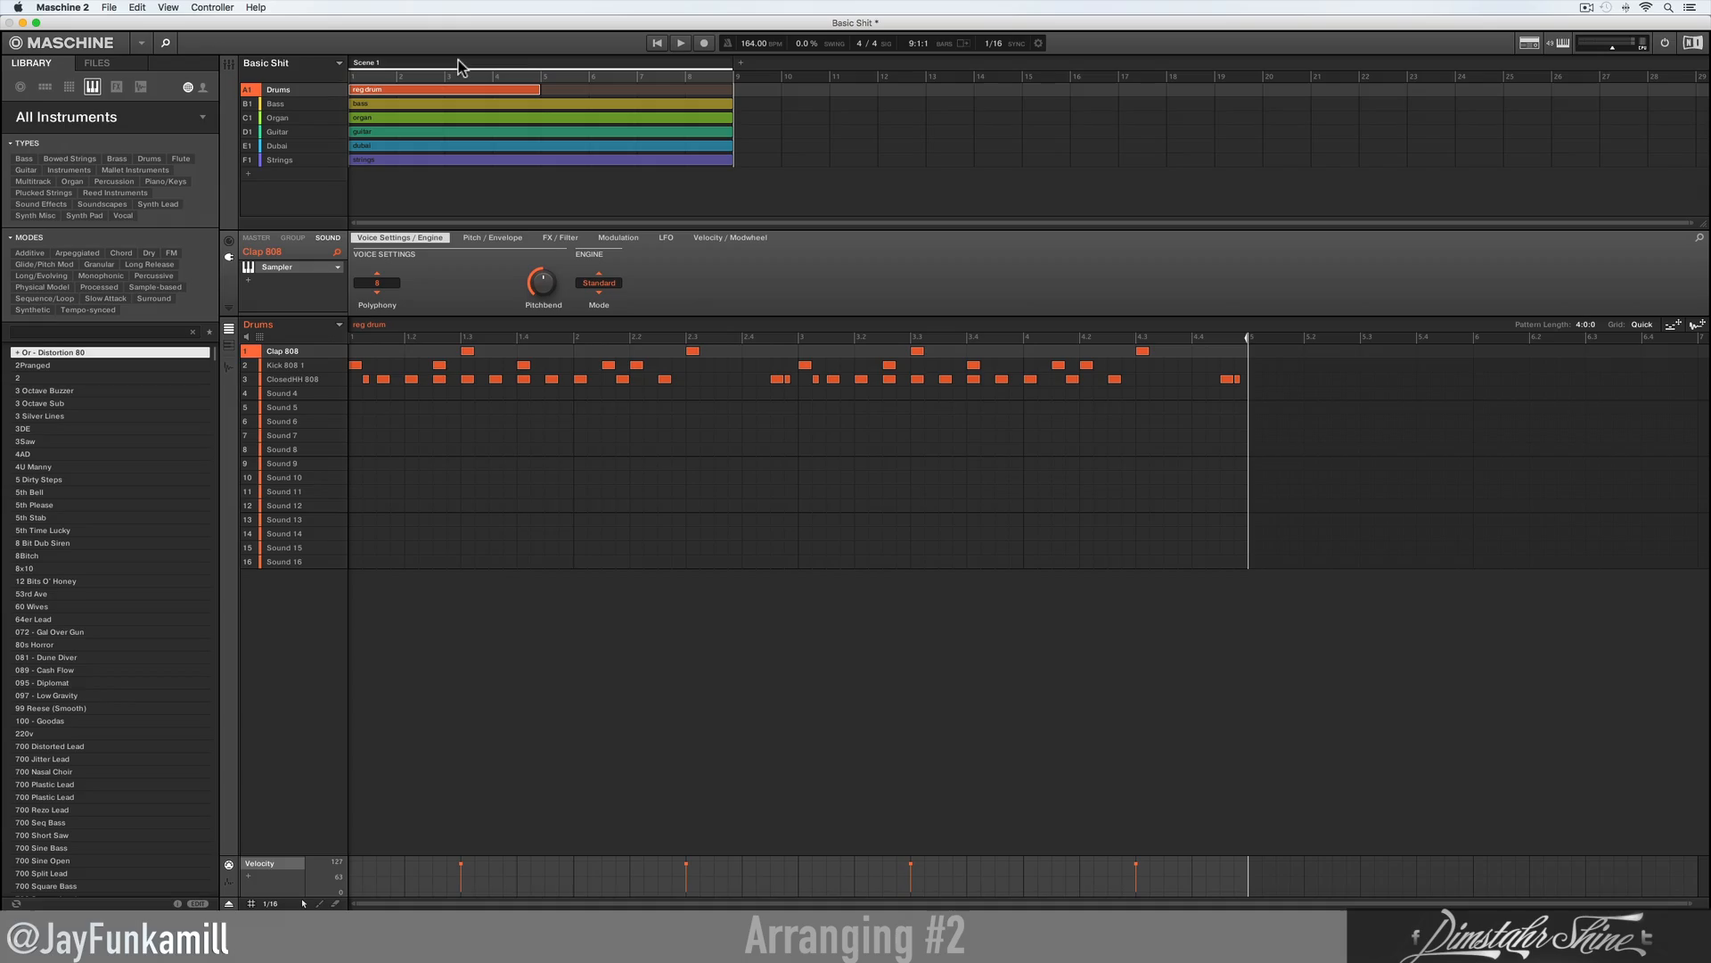
- Duplicate Scene 1 into a second scene and open the Drums group's pattern list
right_click(459, 60)
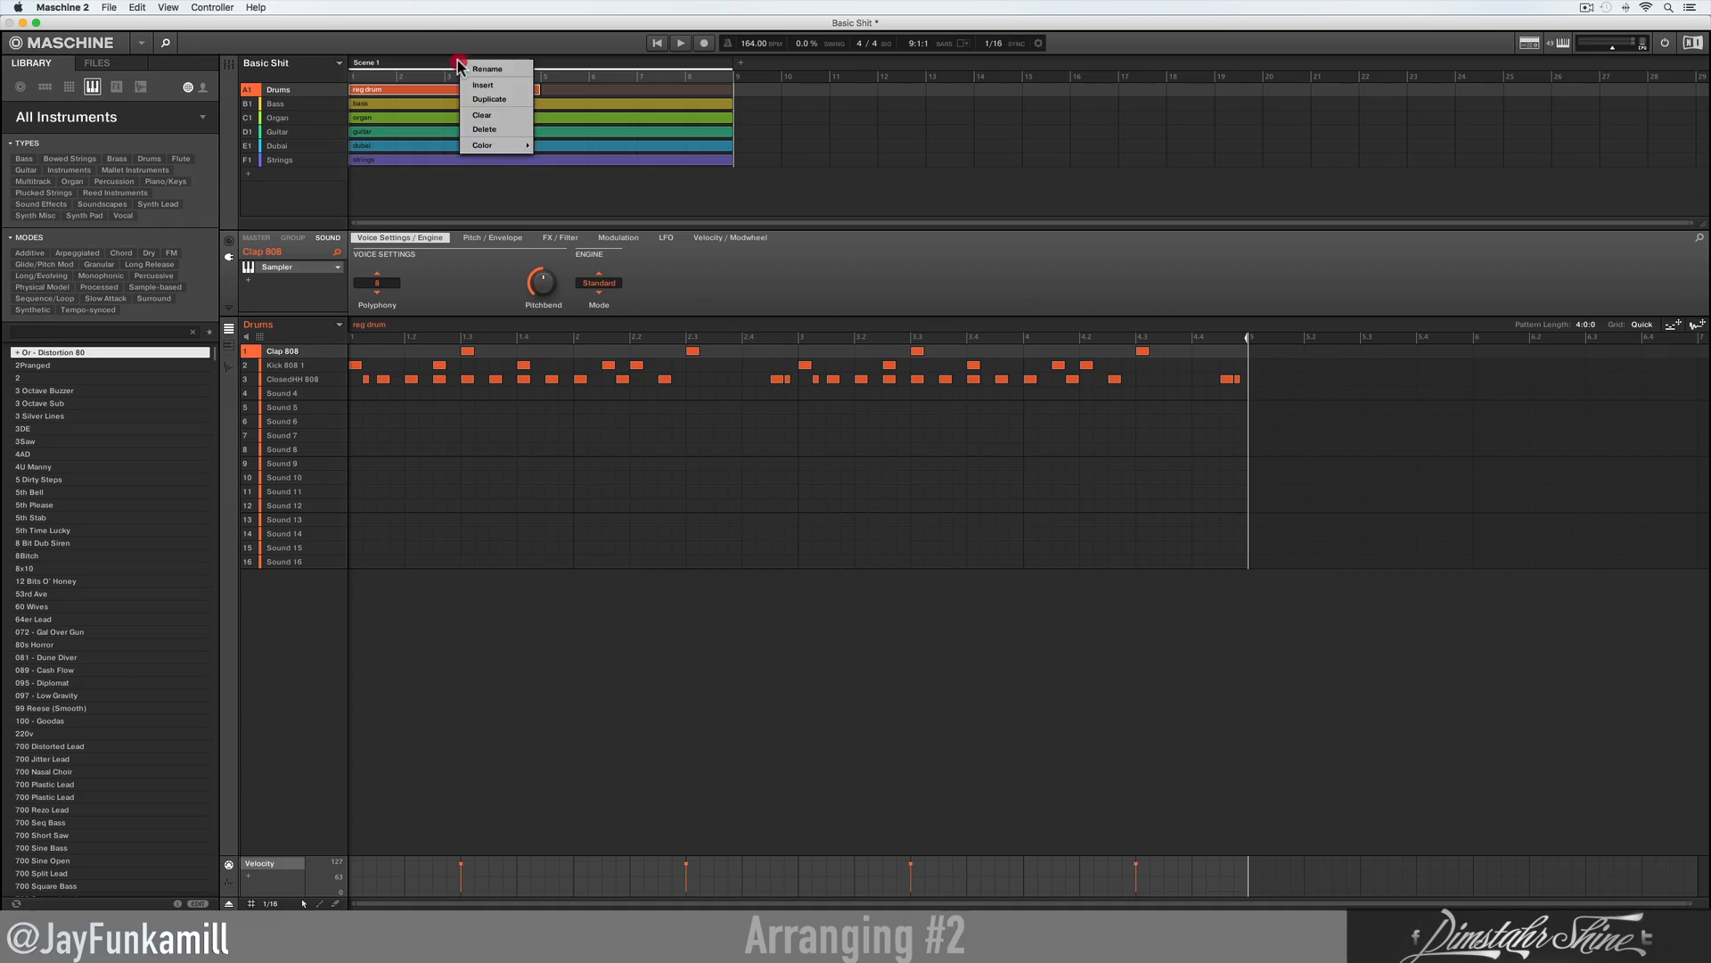
click(478, 103)
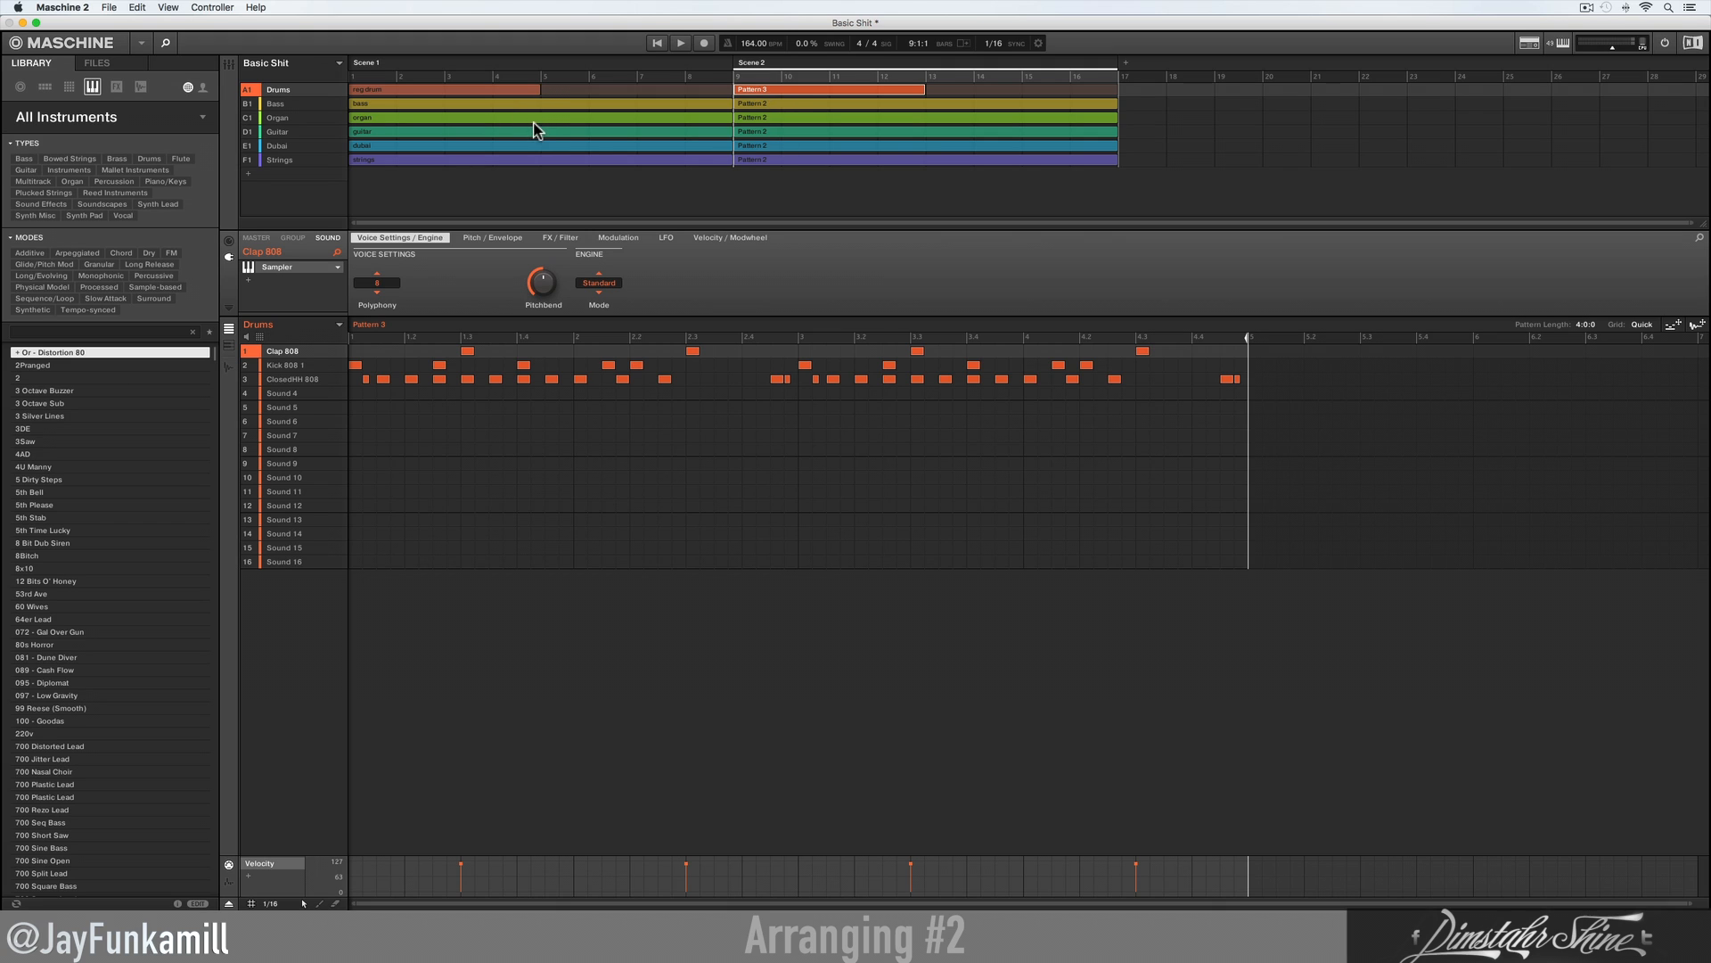
click(339, 327)
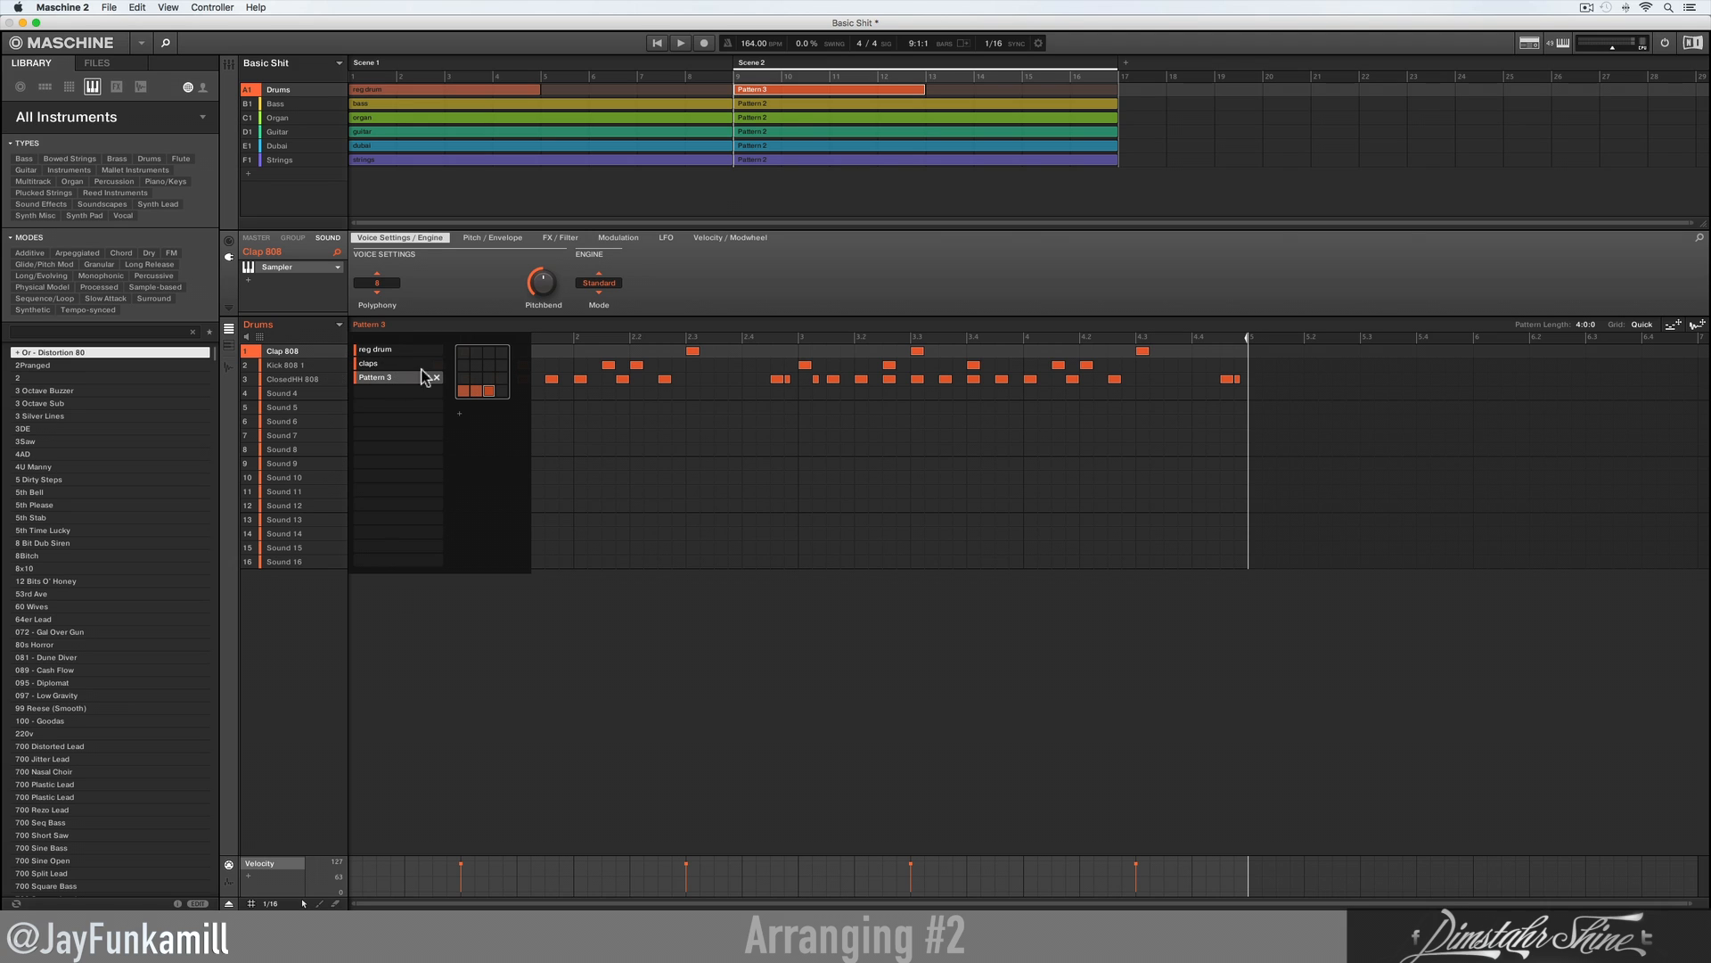
- Duplicate Scene 2 into a third scene and open the Drums group's pattern list again
click(802, 68)
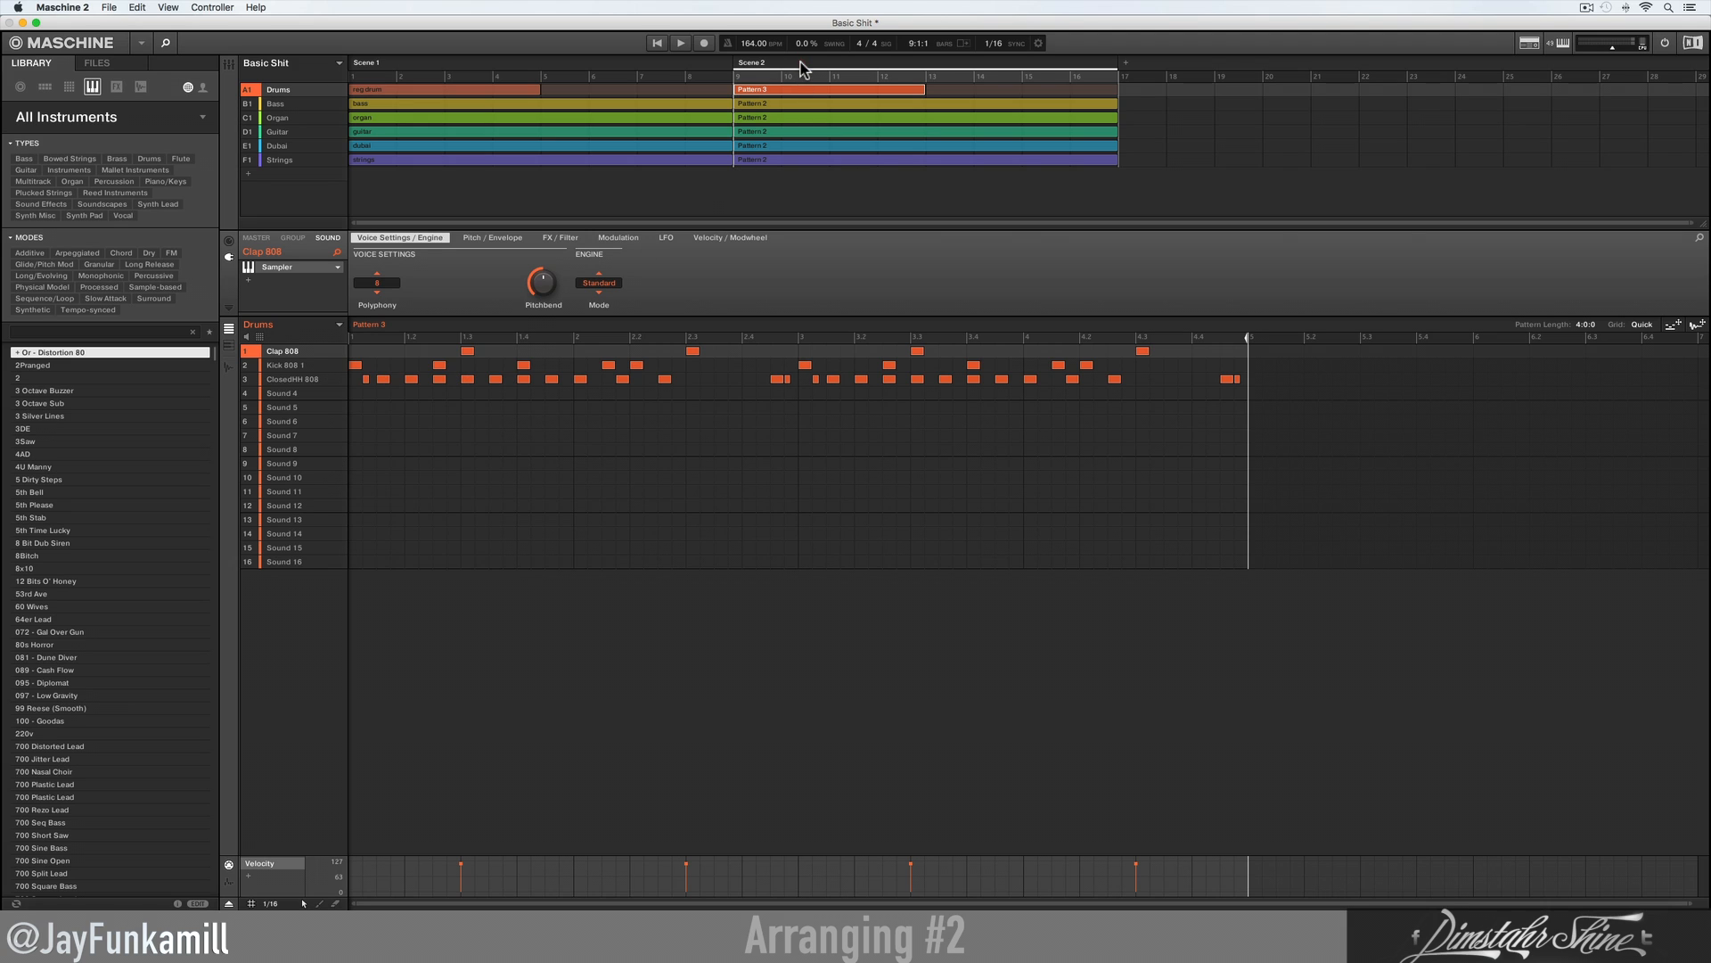
right_click(803, 68)
click(820, 103)
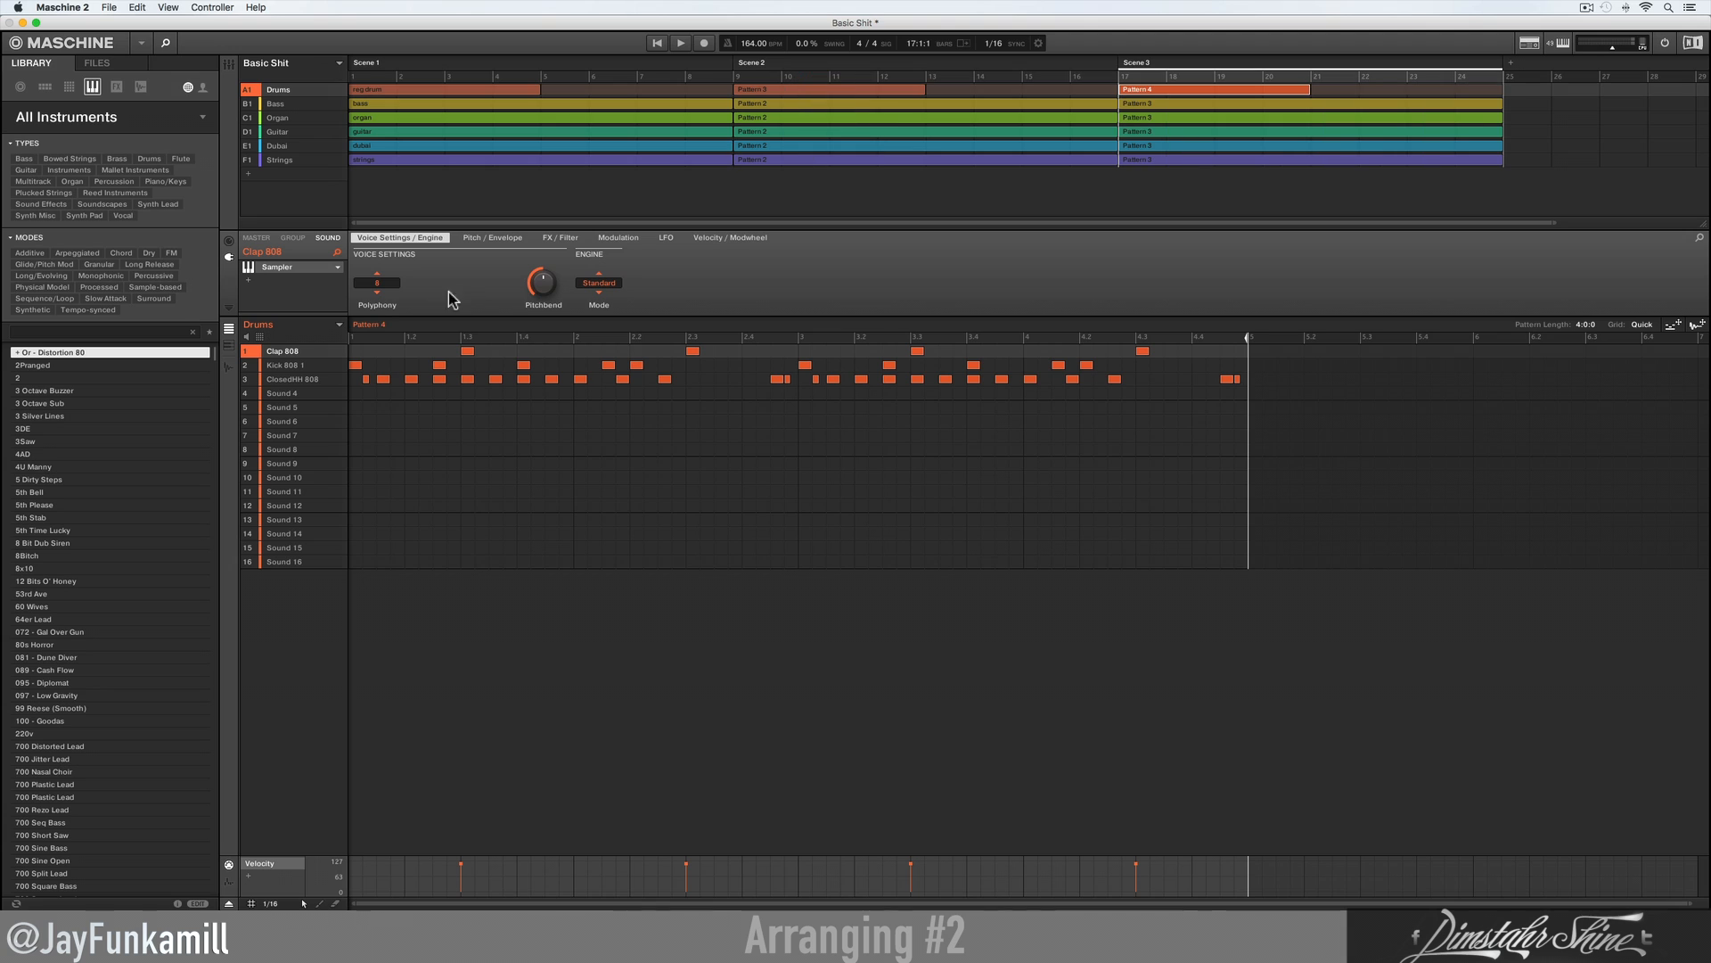
click(340, 328)
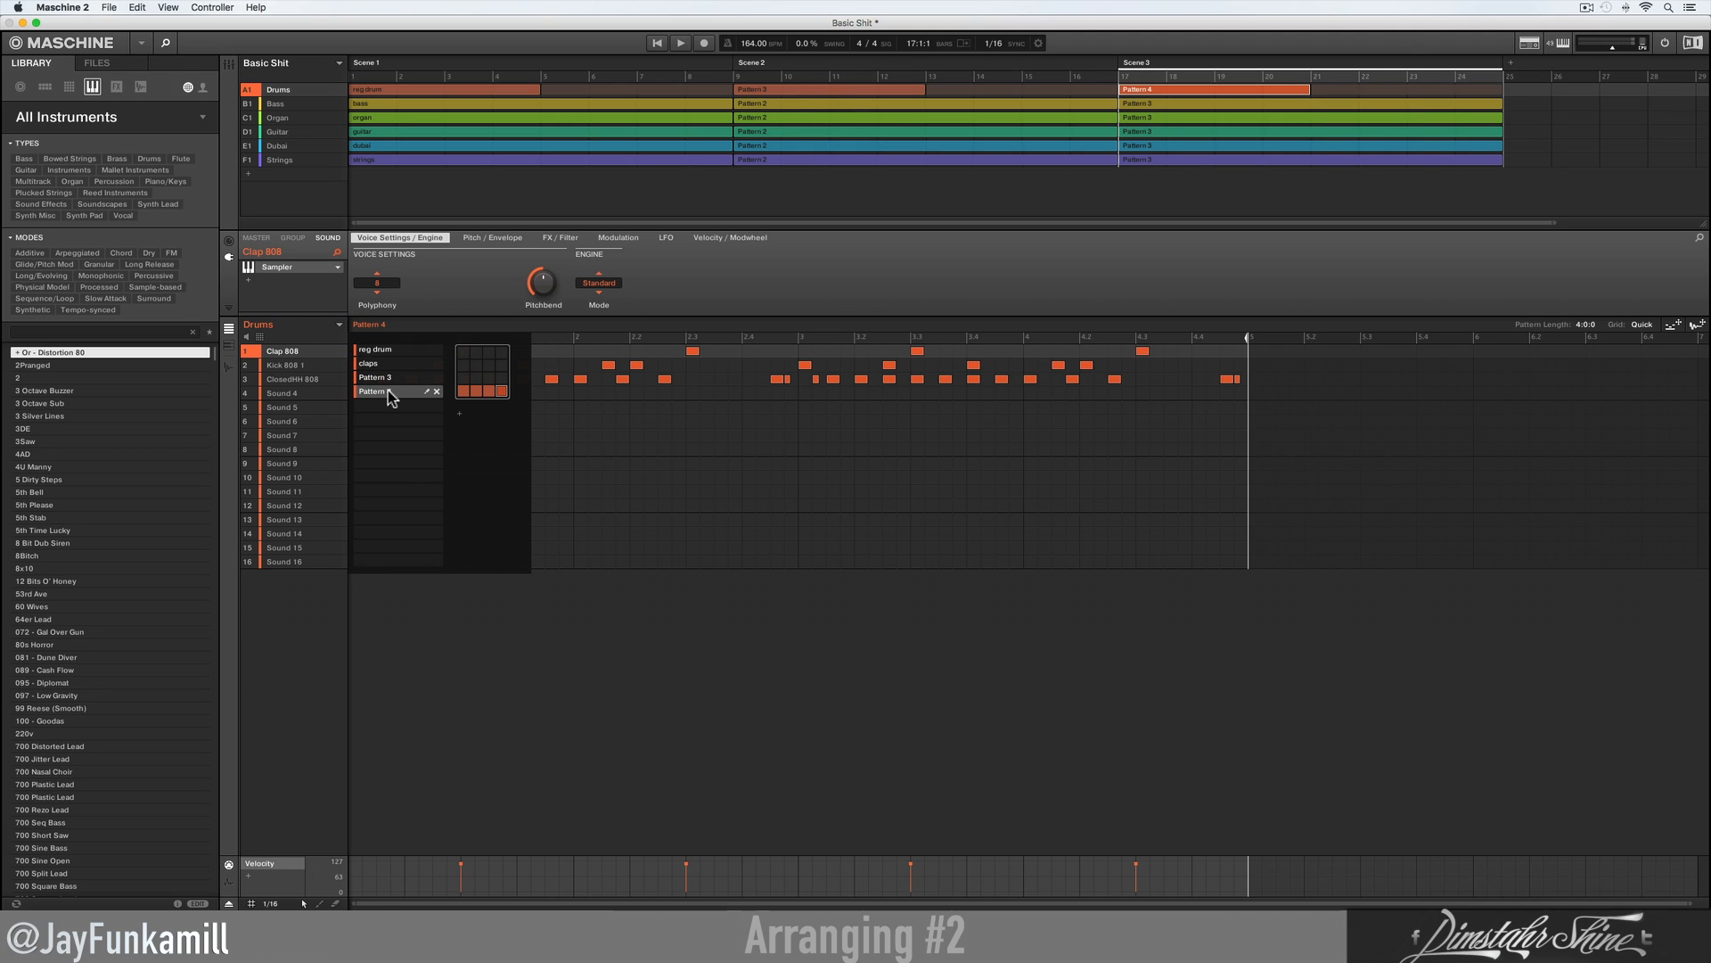
- Select the Bass group and open its pattern list to inspect the patterns
click(287, 103)
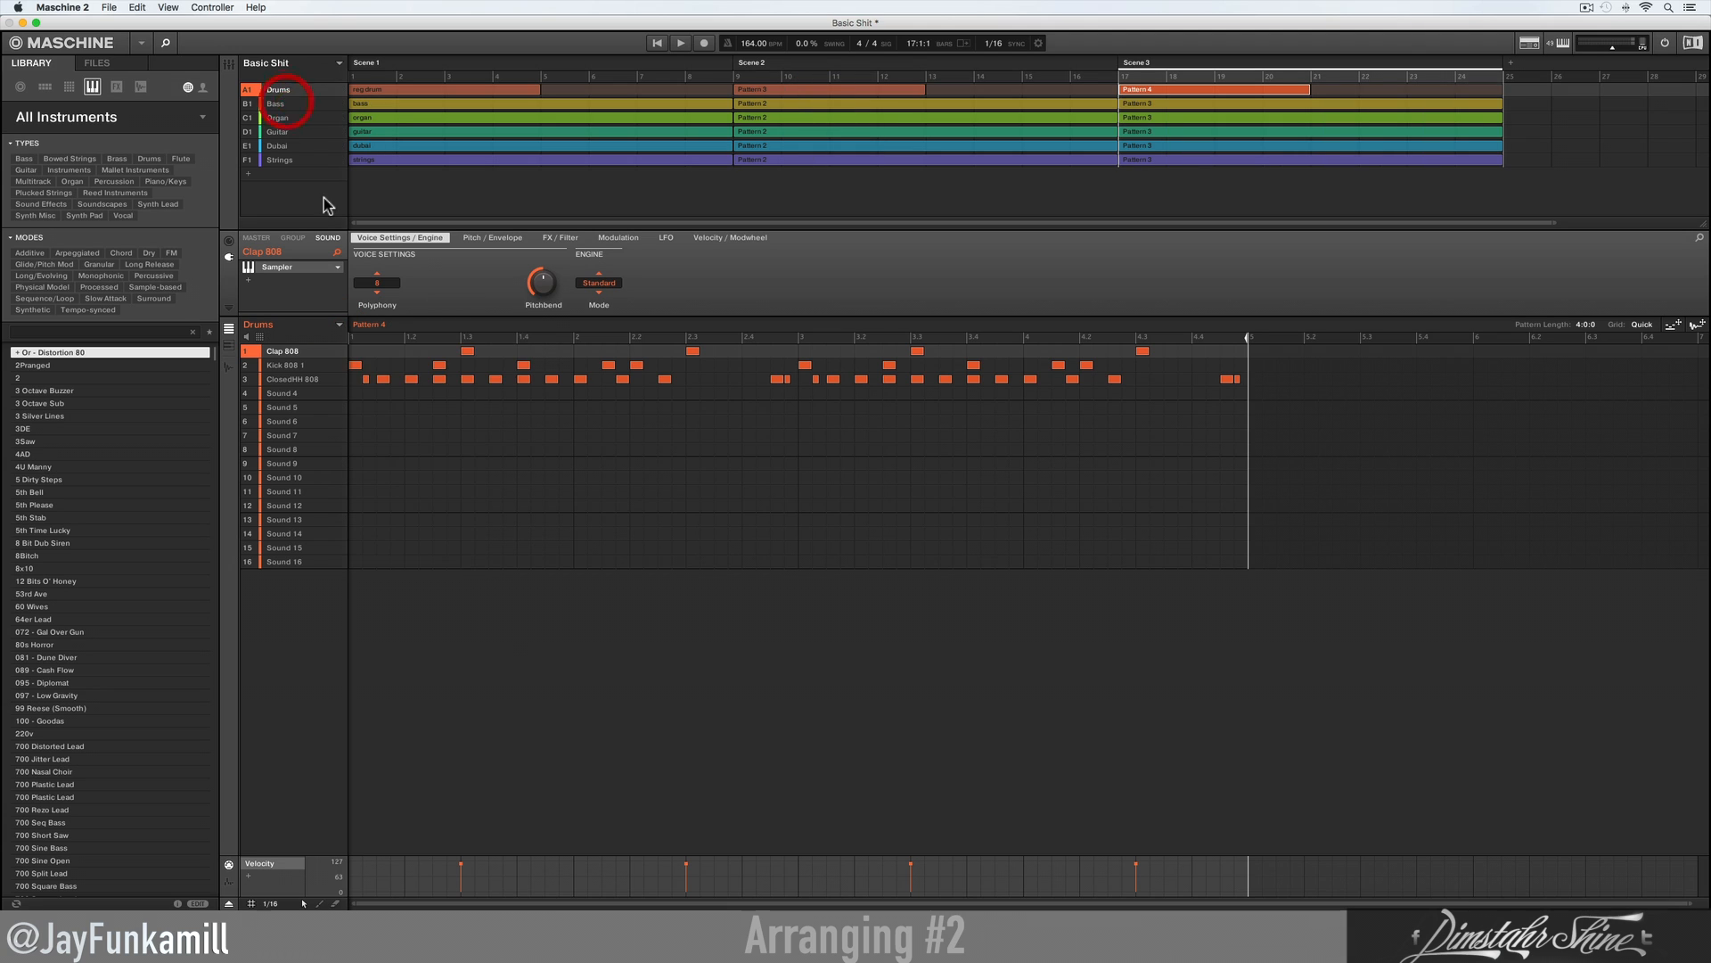
click(292, 104)
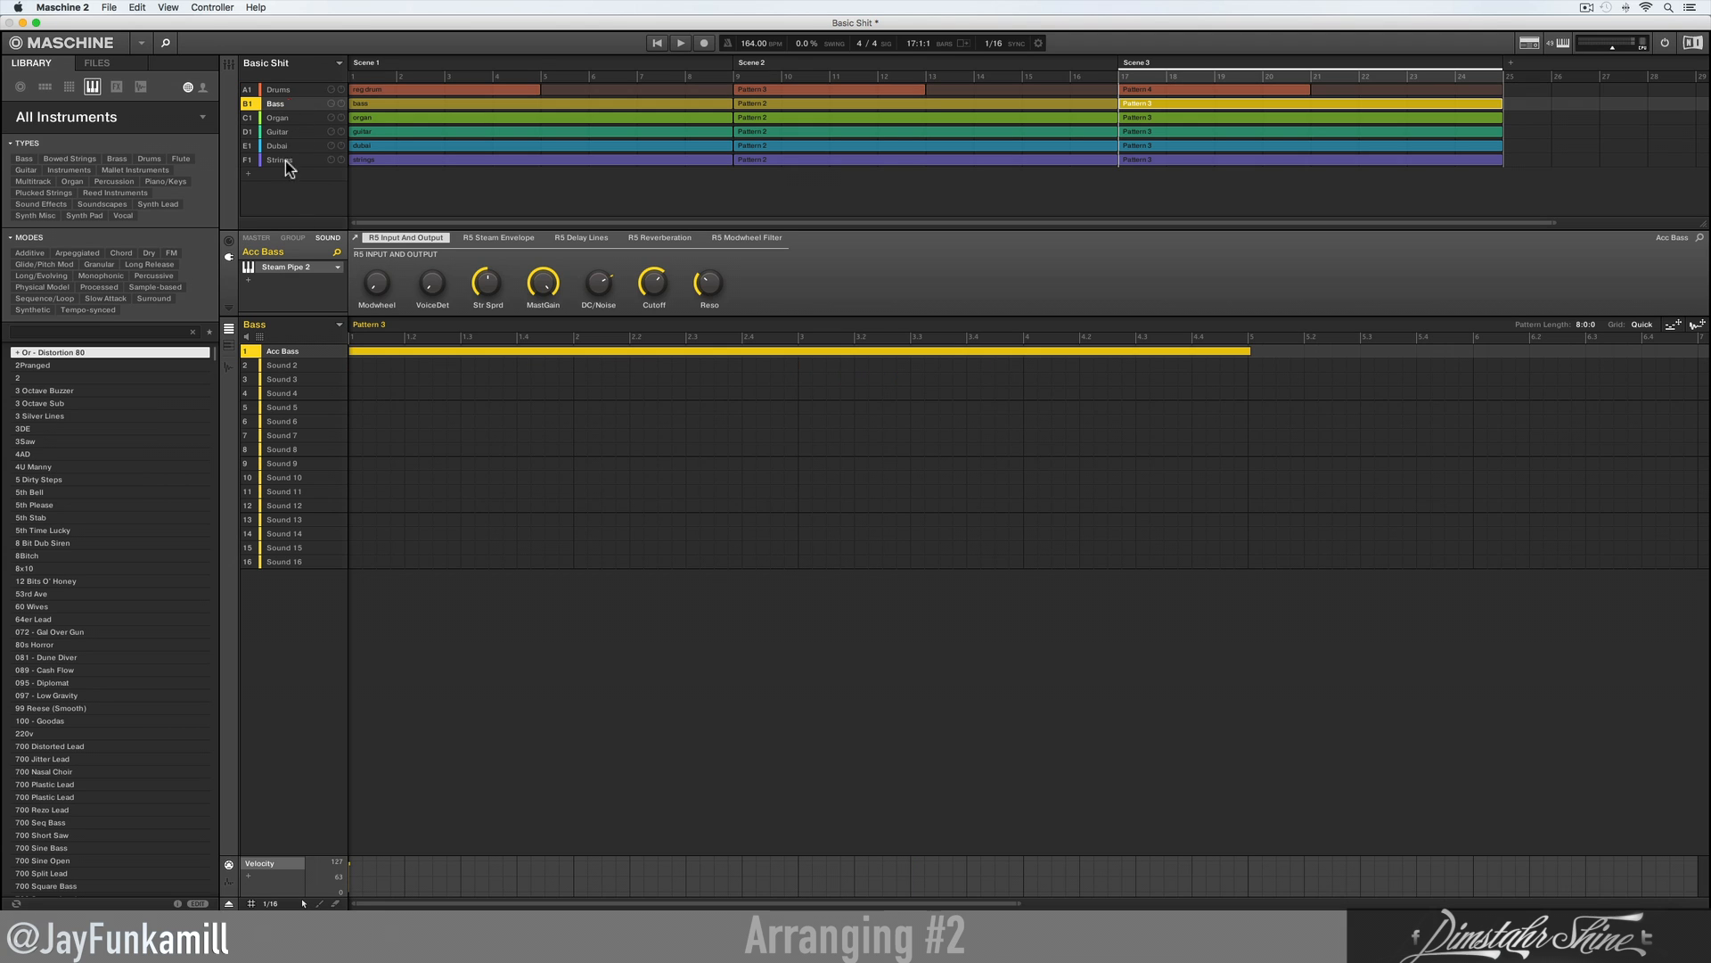
click(340, 326)
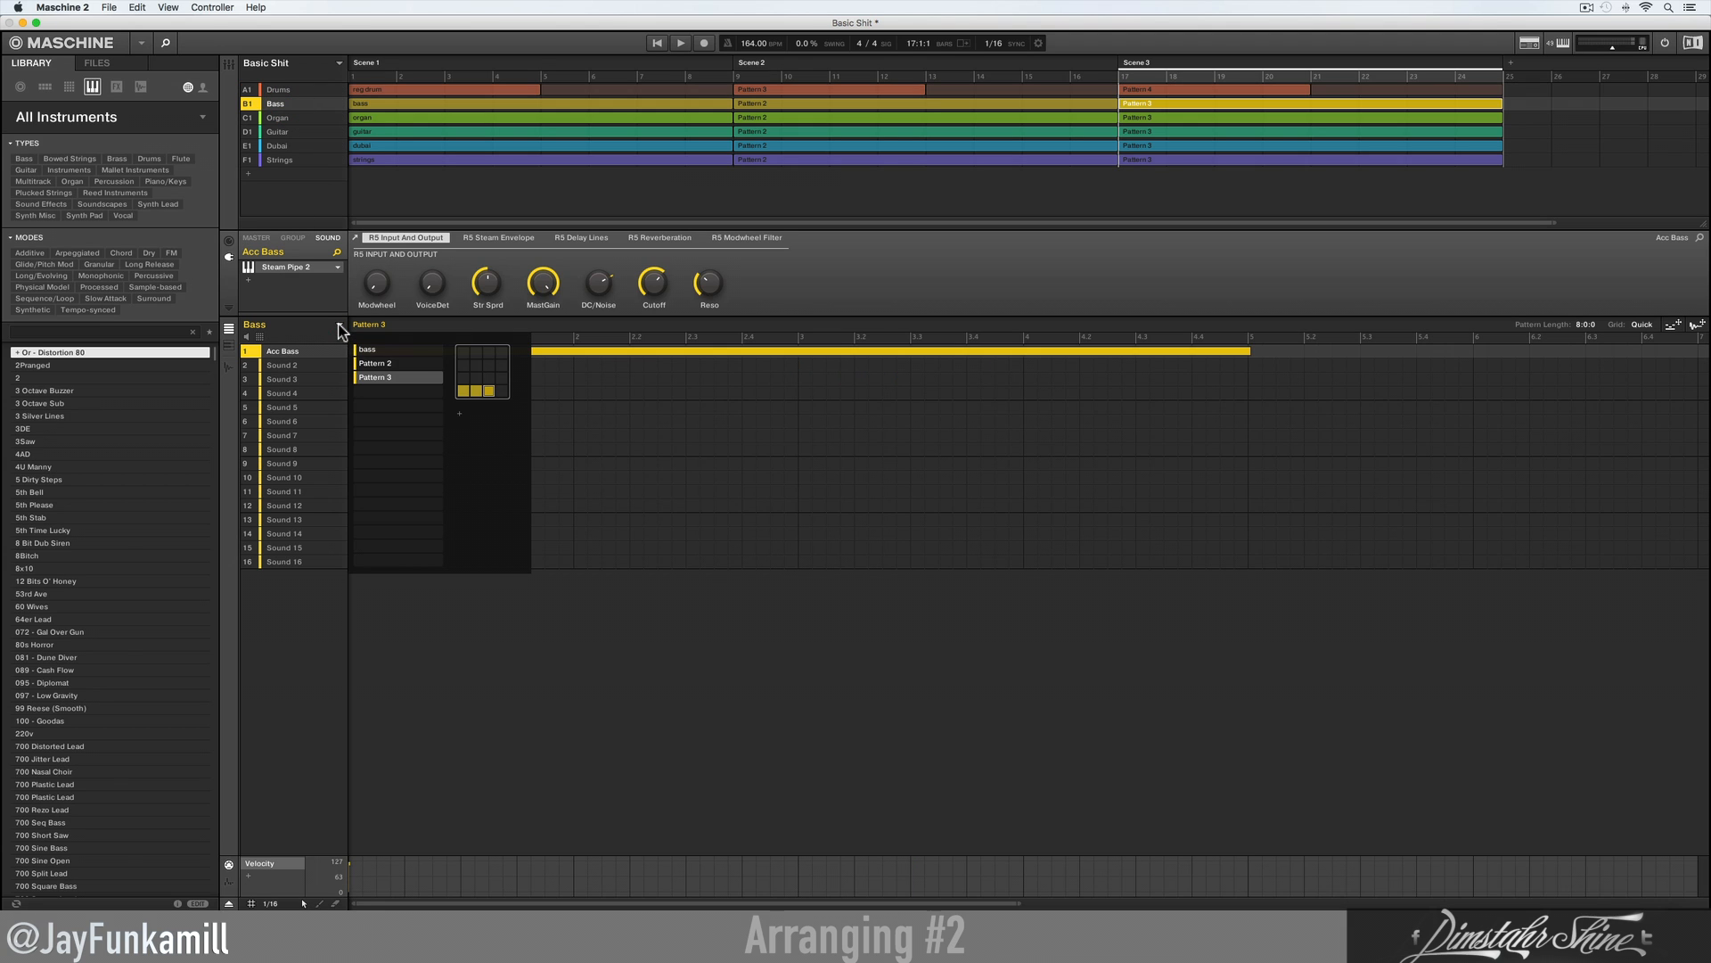
- Duplicate Scene 3 into a fourth scene and reopen the Bass group's pattern list
click(1167, 63)
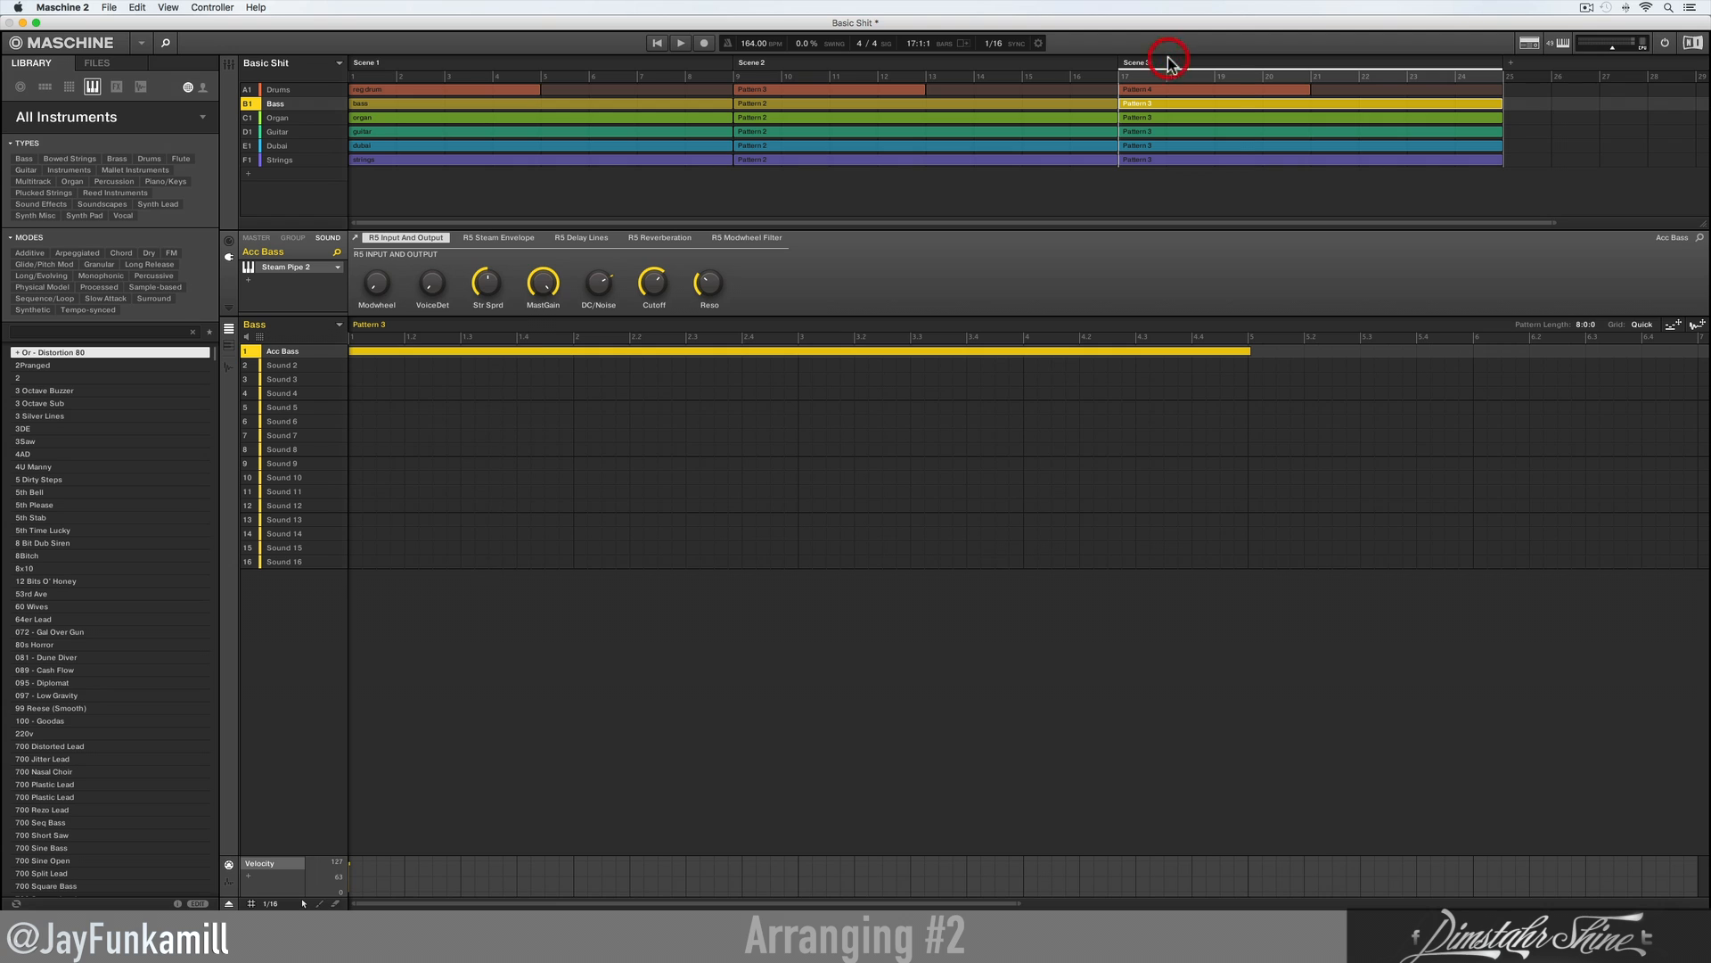
right_click(1168, 59)
click(1189, 94)
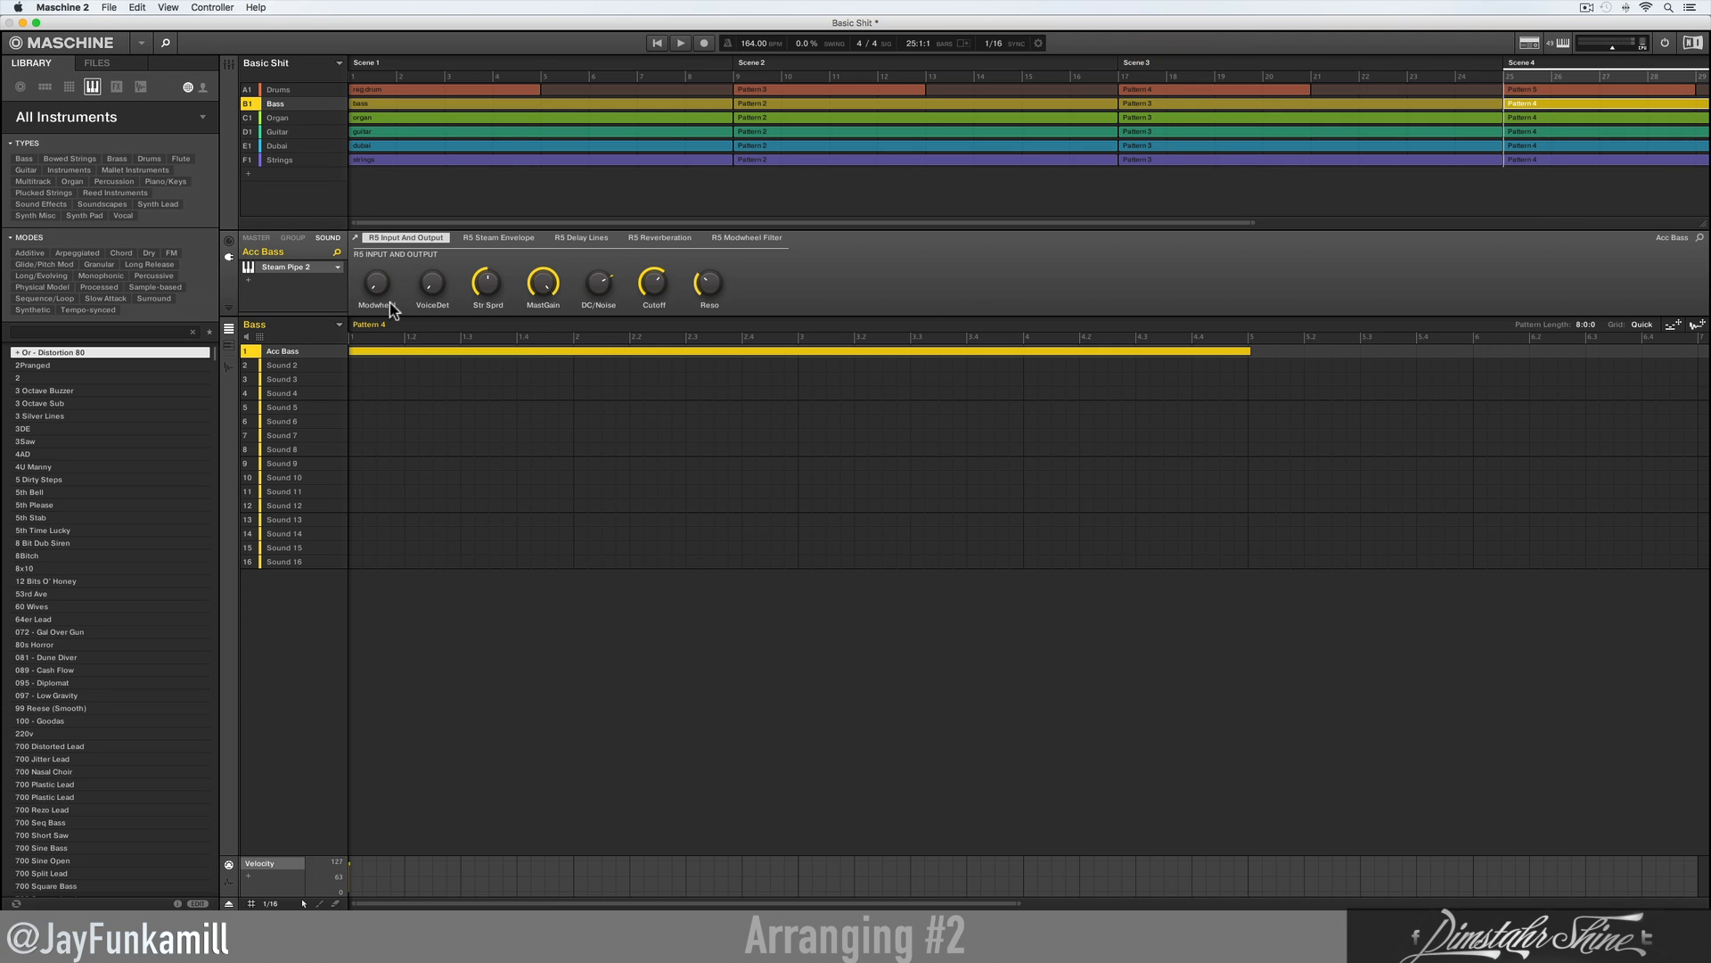
click(340, 326)
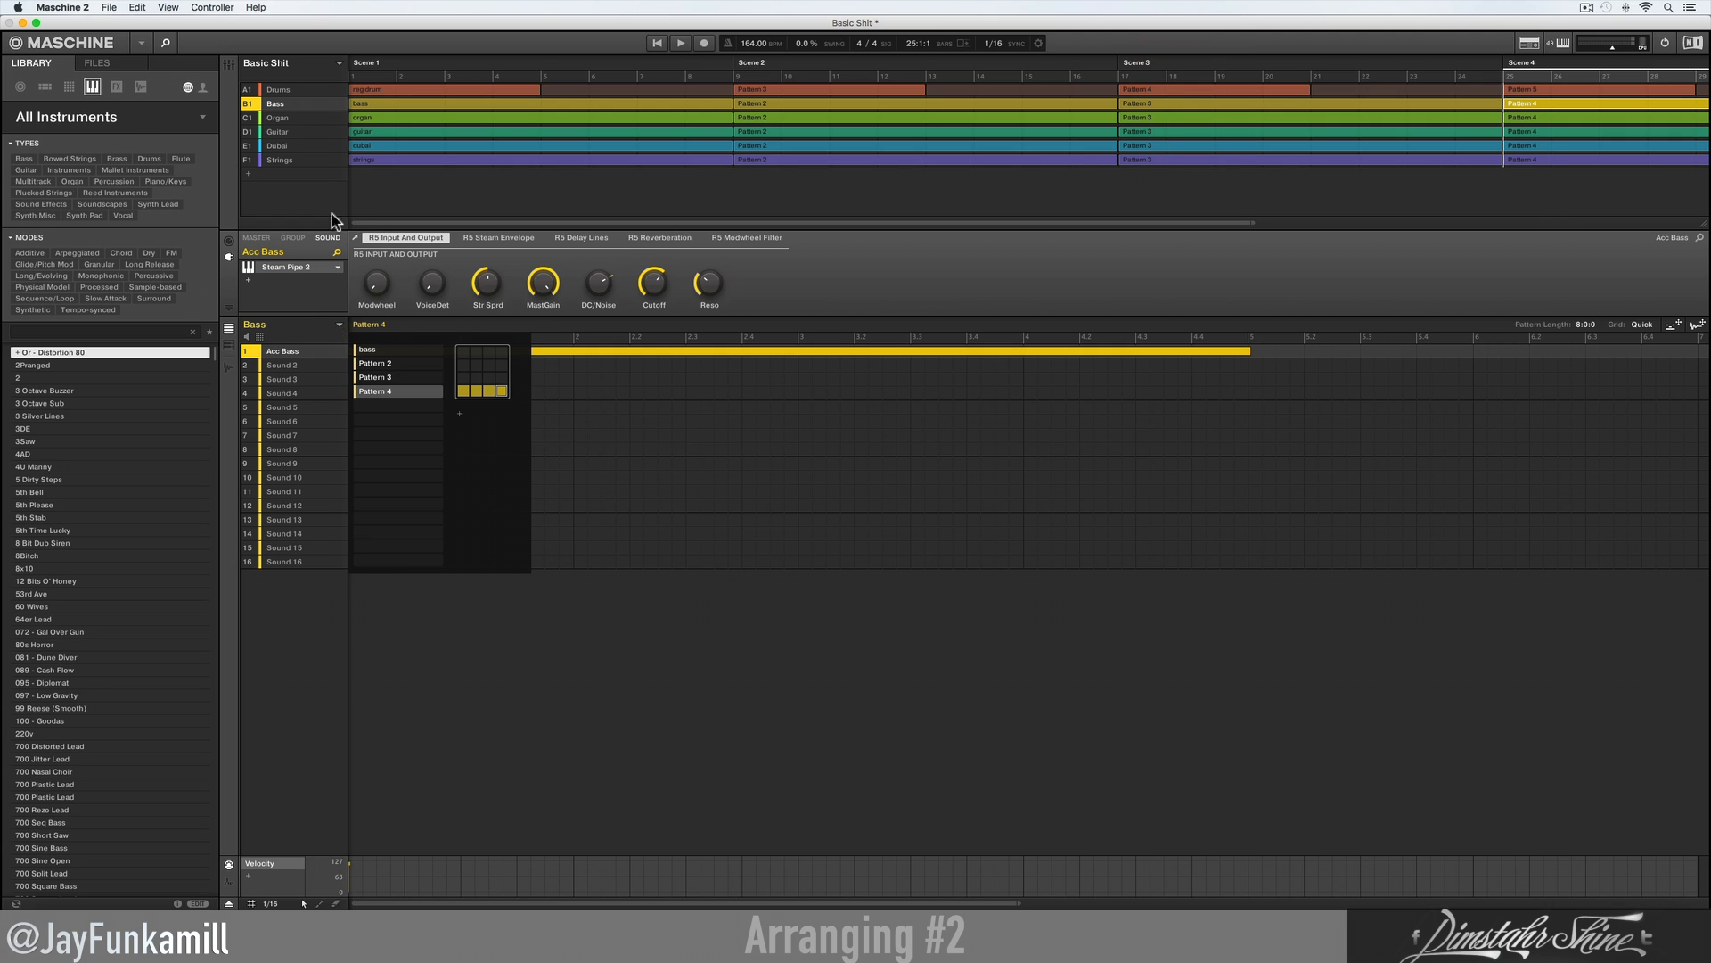